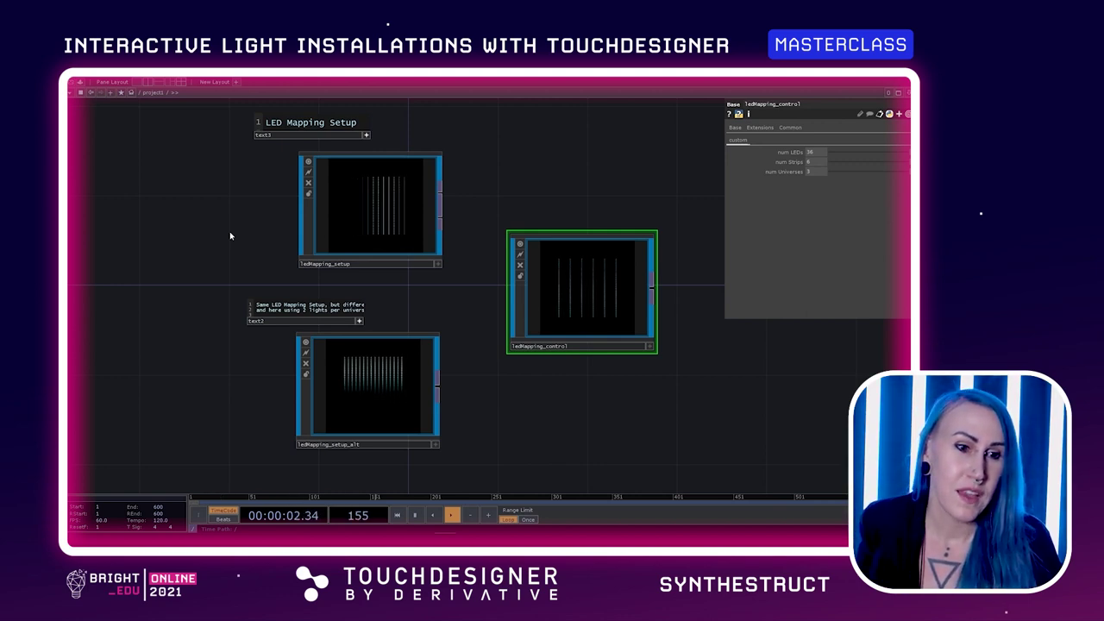
# Step: Review the custom parameters of ledMapping_setup, ledMapping_setup_alt and ledMapping_control one after another
pyautogui.press('space')
pyautogui.click(320, 230)
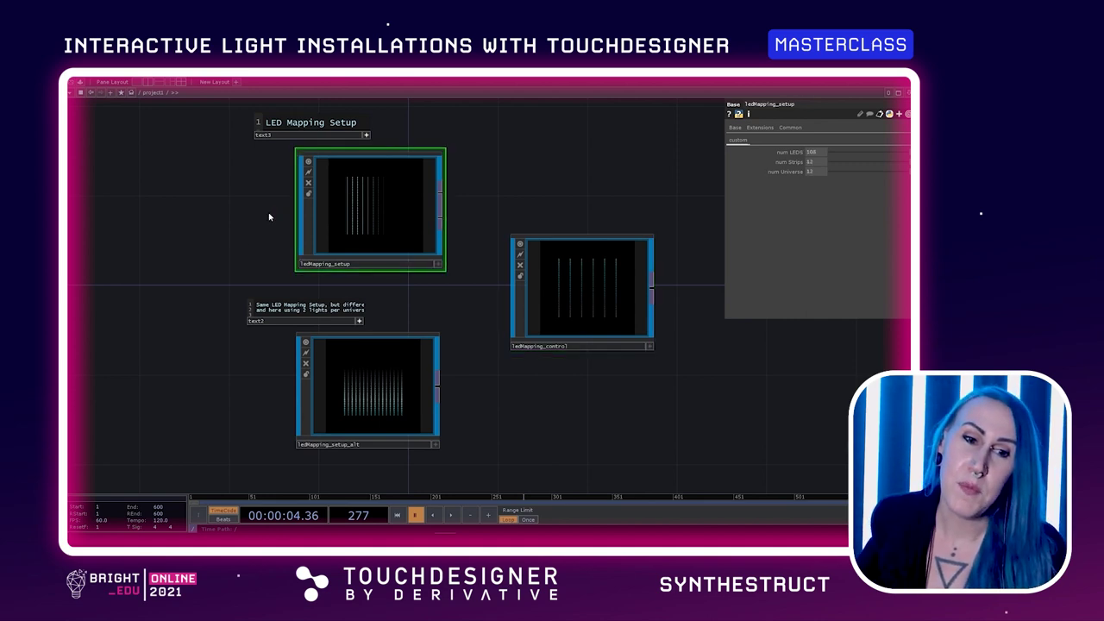
pyautogui.press('space')
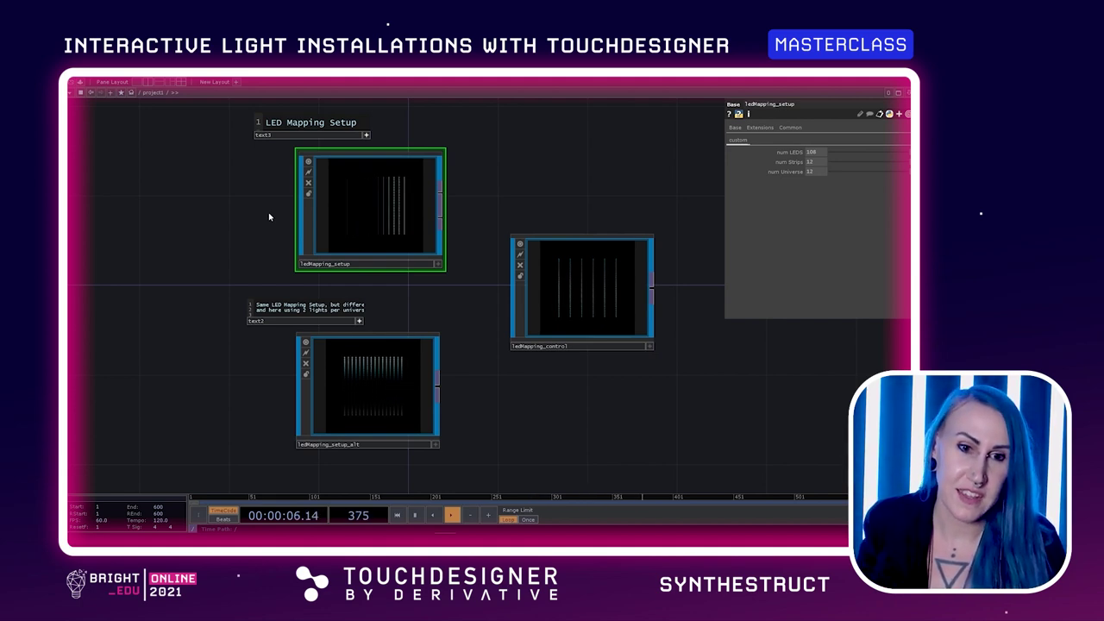
pyautogui.click(348, 364)
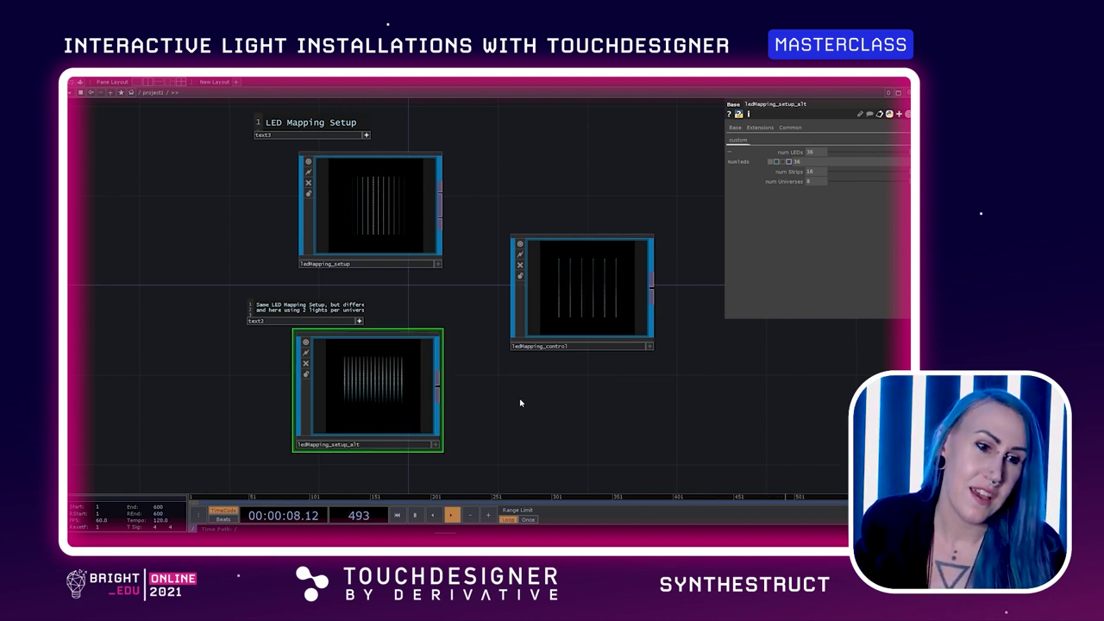
pyautogui.click(626, 279)
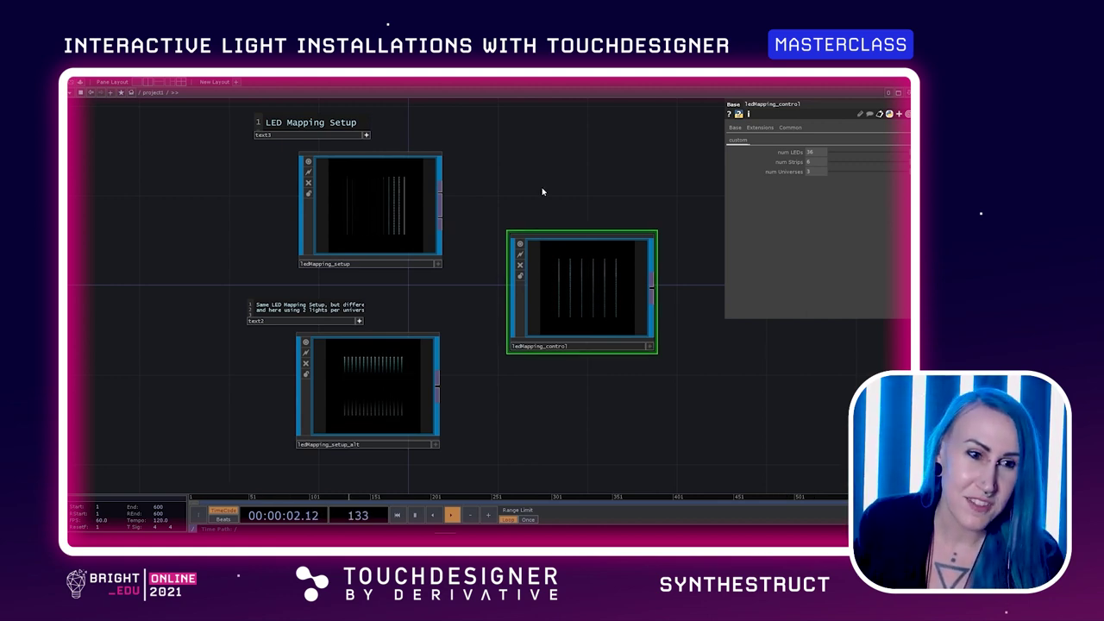
# Step: Select ledMapping_setup, look over its internal network and return to the project level
pyautogui.moveTo(542, 190); pyautogui.dragTo(624, 242)
pyautogui.click(443, 232)
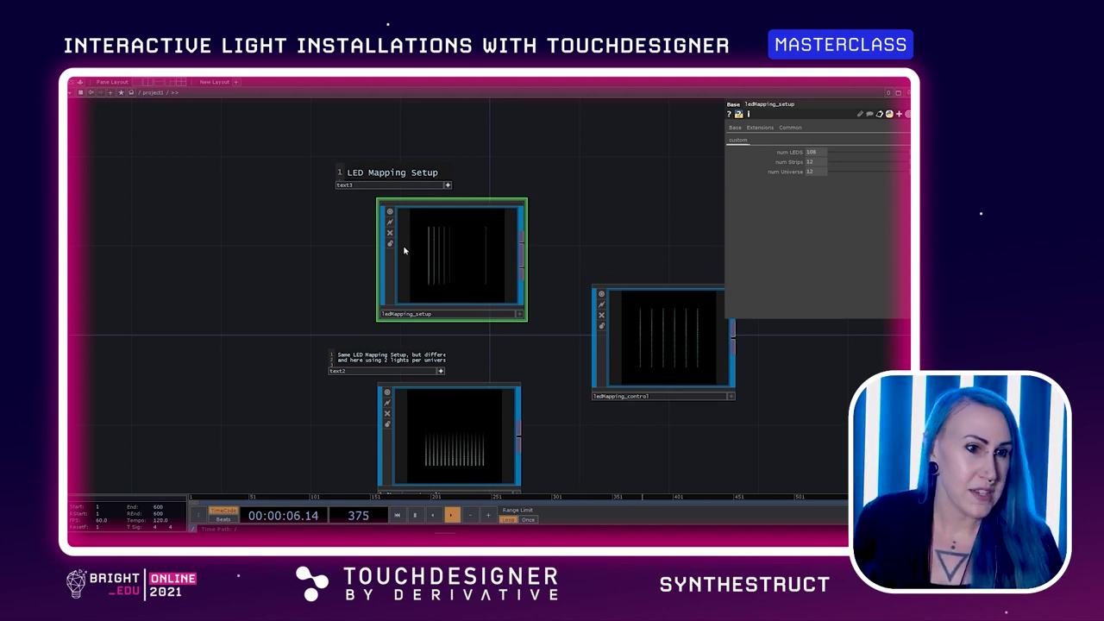
pyautogui.moveTo(254, 241); pyautogui.dragTo(233, 222)
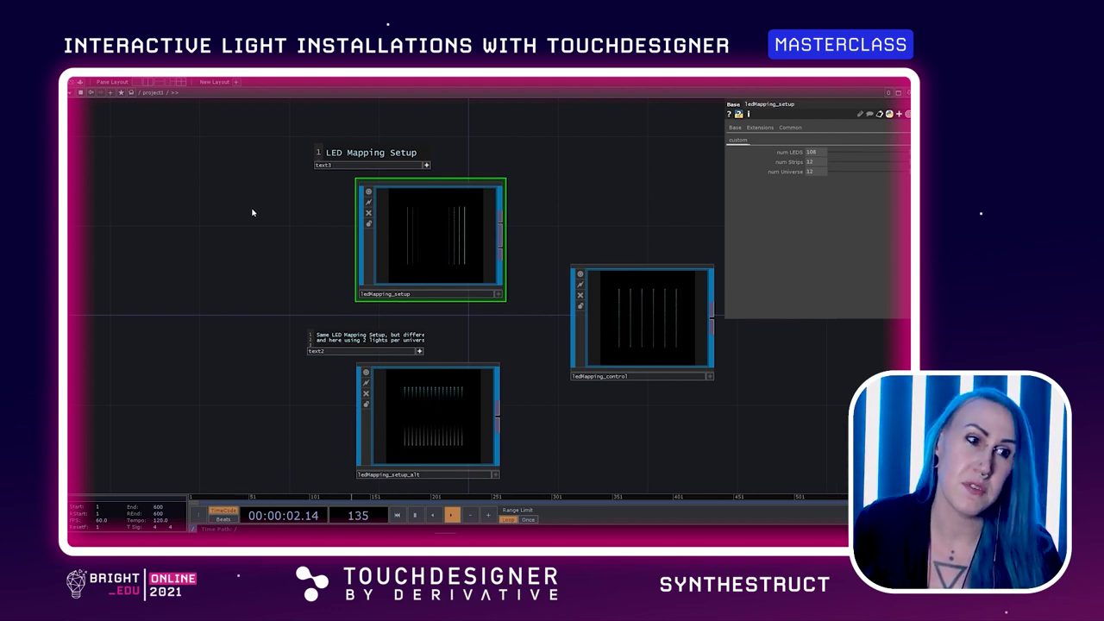
pyautogui.moveTo(244, 212); pyautogui.dragTo(344, 235)
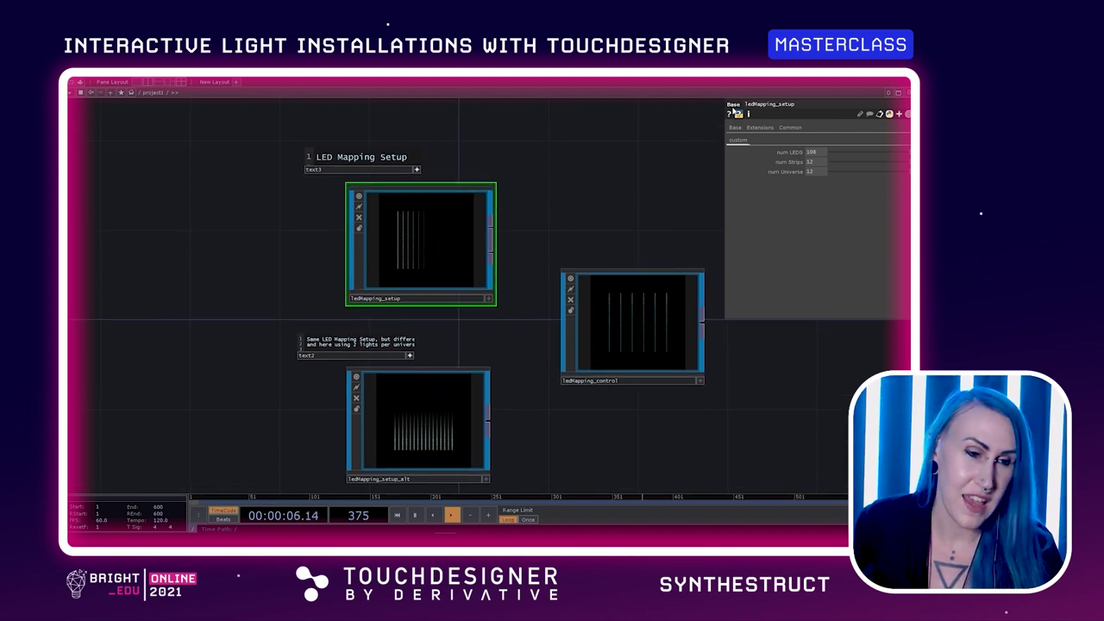
pyautogui.moveTo(660, 147); pyautogui.dragTo(664, 157)
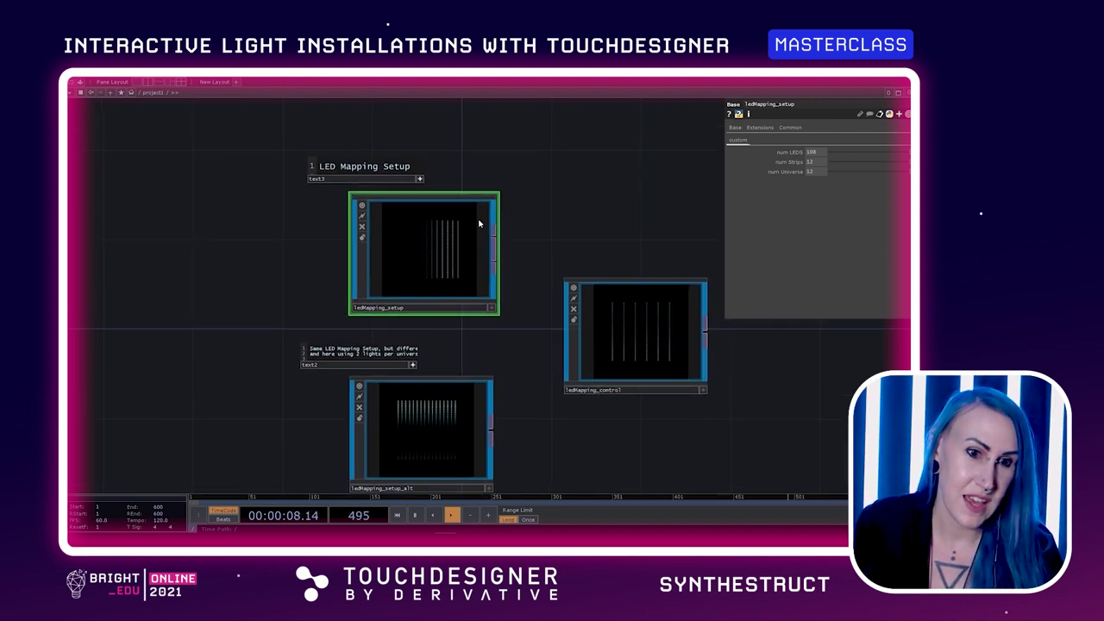
pyautogui.doubleClick(479, 224)
pyautogui.scroll(-3, 614, 239)
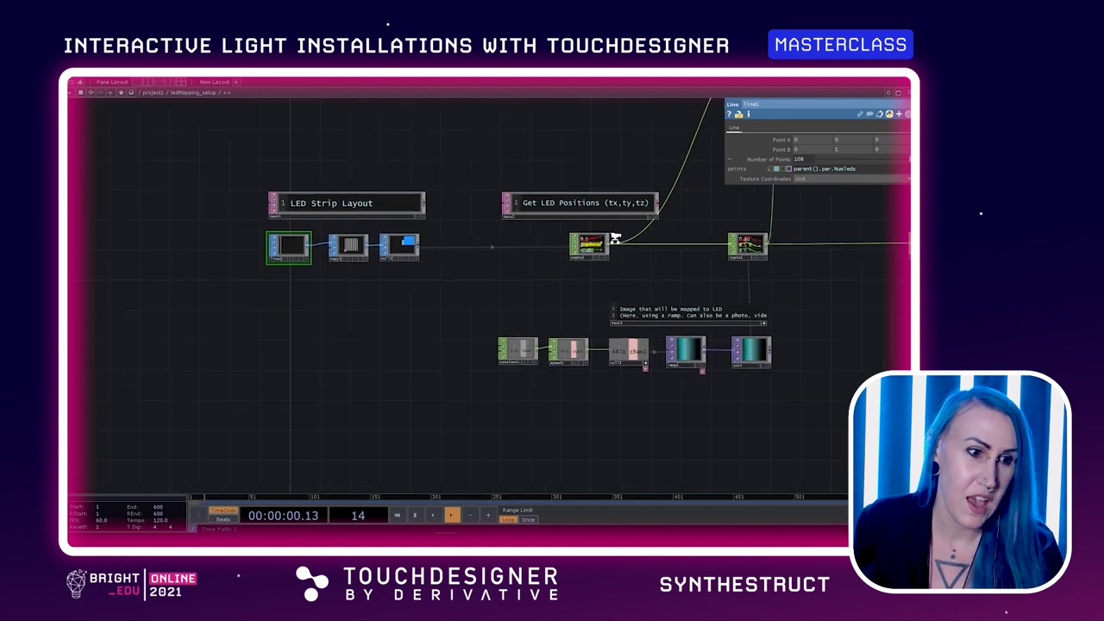
pyautogui.scroll(-3, 614, 239)
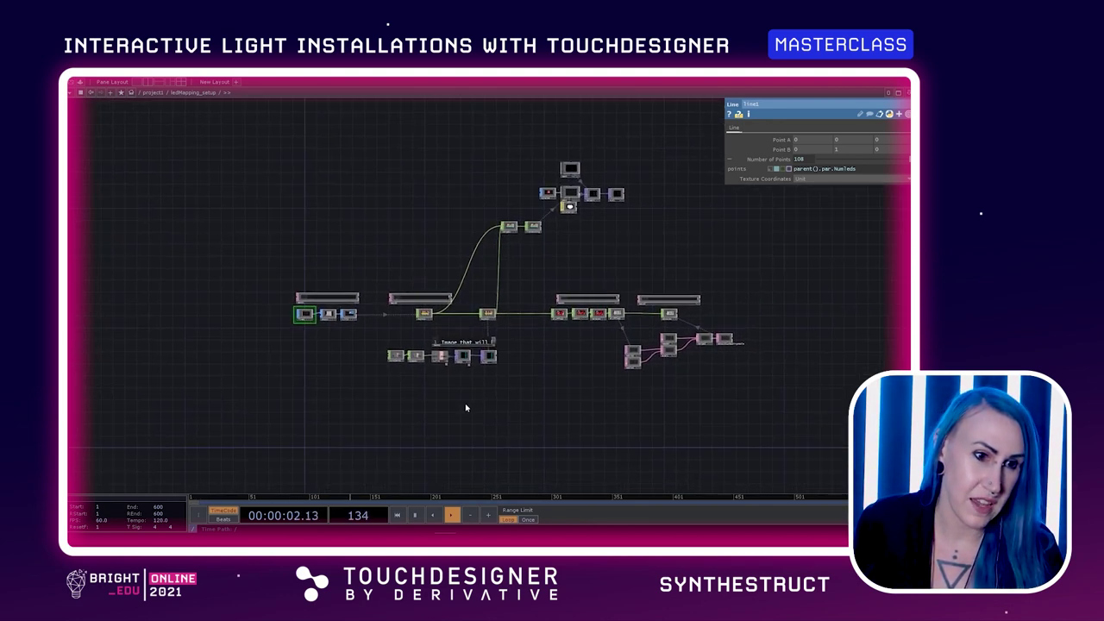
pyautogui.scroll(-2, 466, 408)
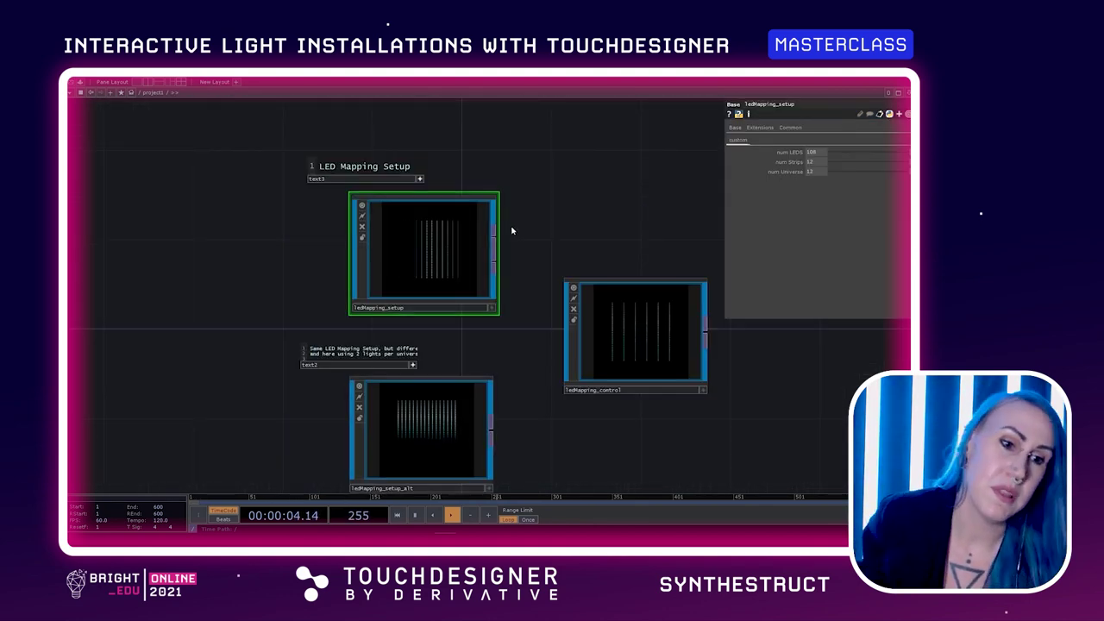
# Step: Inspect the custom parameter definitions of ledMapping_setup in the Component Editor and close the editor
pyautogui.rightClick(456, 241)
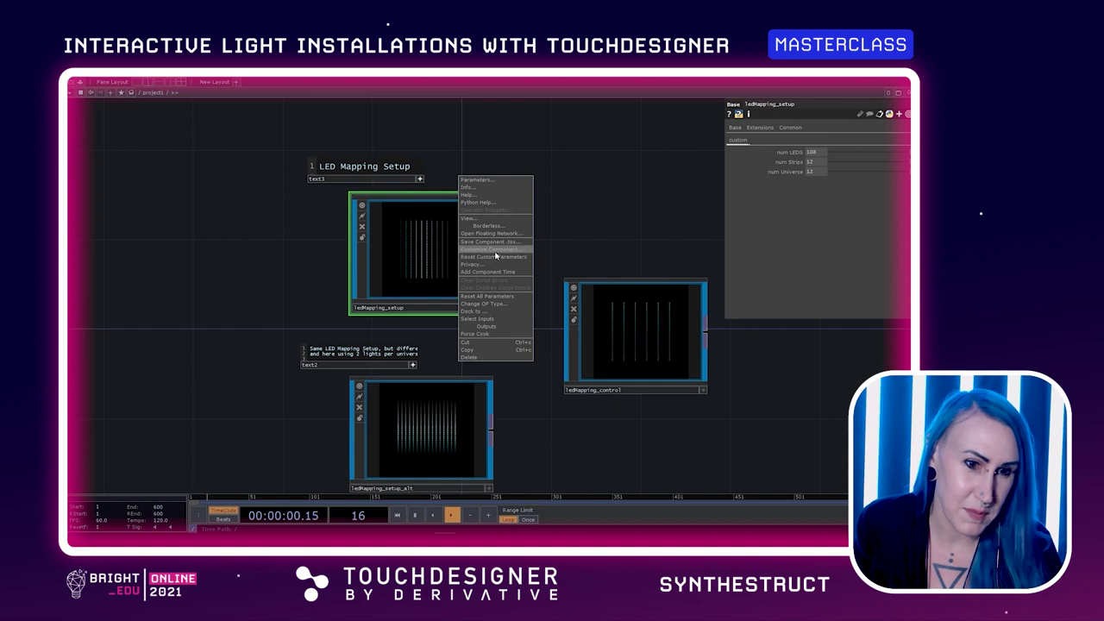
pyautogui.click(496, 250)
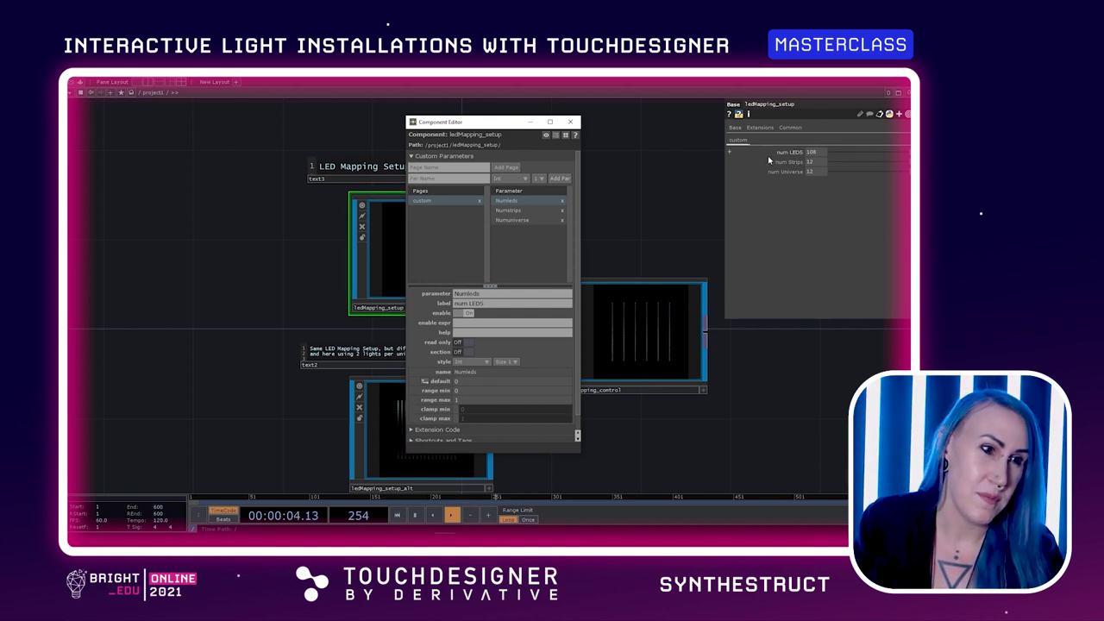
pyautogui.click(570, 122)
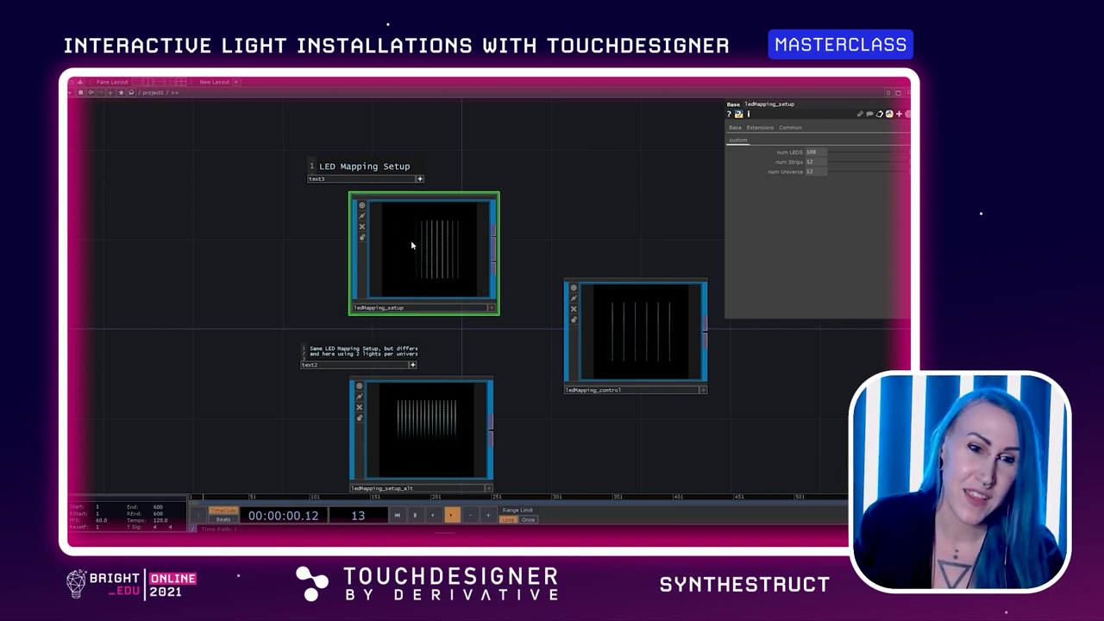
# Step: Enter the ledMapping_setup network and examine the line1, copy1 and null2 operators under LED Strip Layout
pyautogui.press('i')
pyautogui.moveTo(407, 242); pyautogui.dragTo(321, 234)
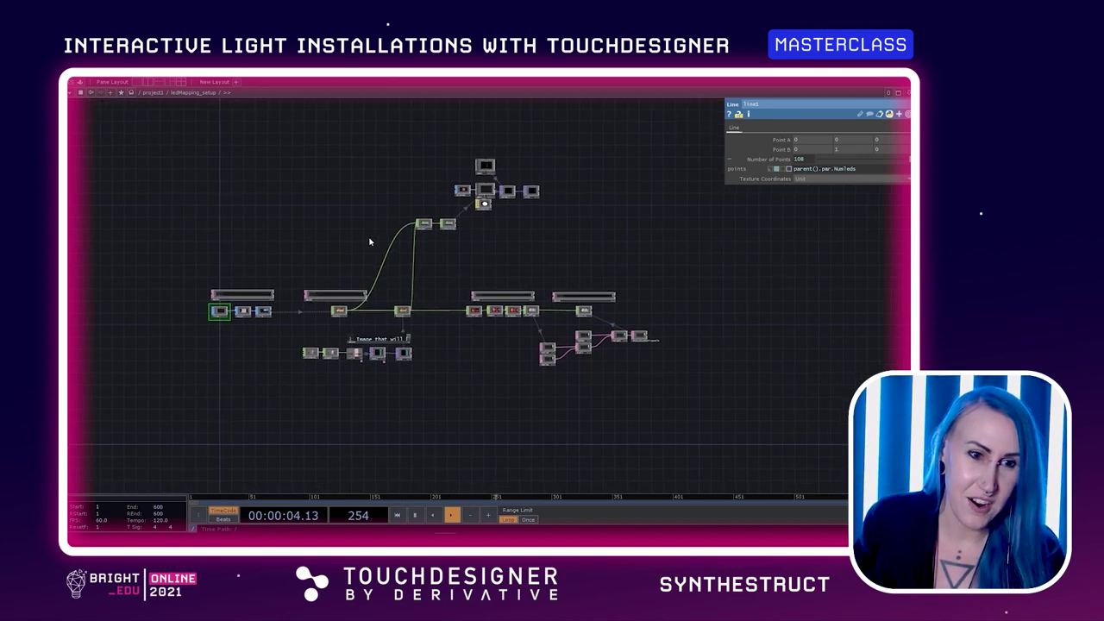
pyautogui.scroll(3, 268, 312)
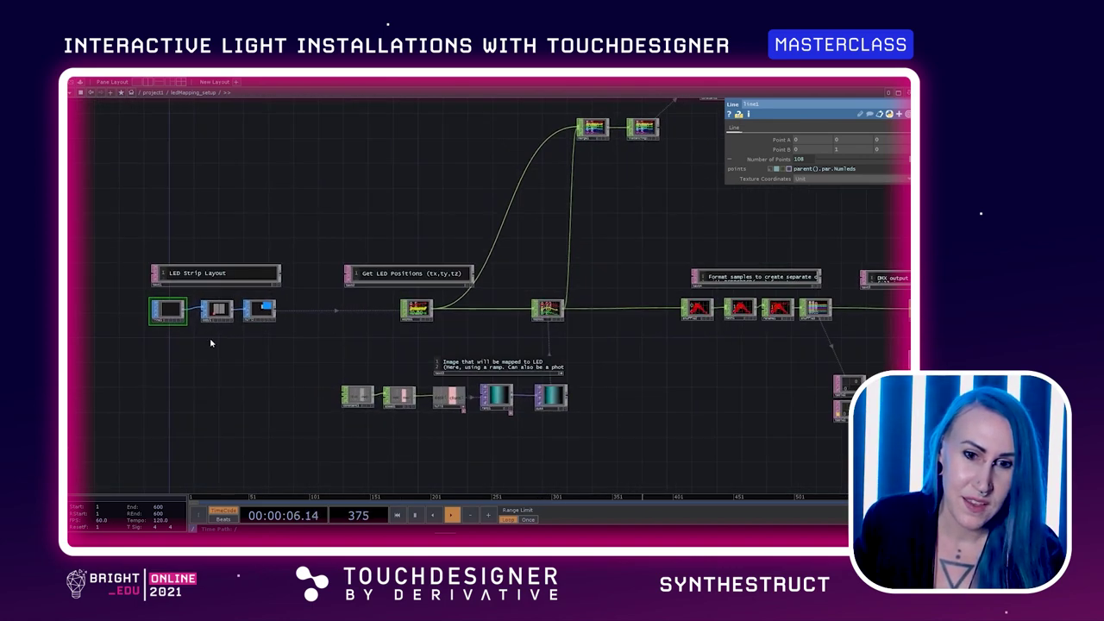
pyautogui.scroll(-4, 212, 344)
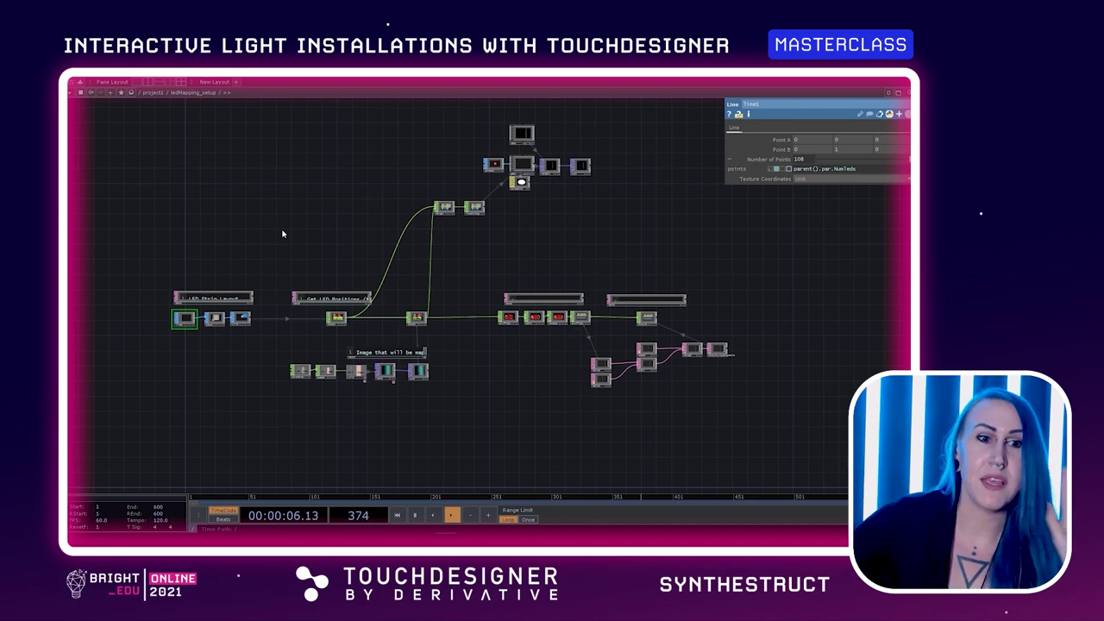
pyautogui.scroll(5, 175, 341)
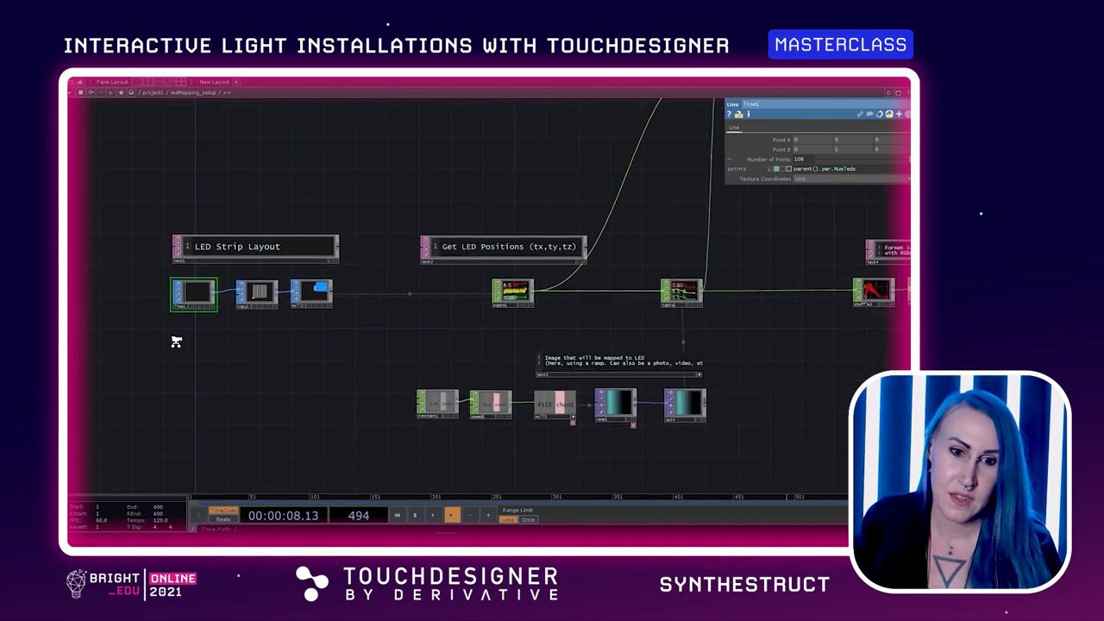
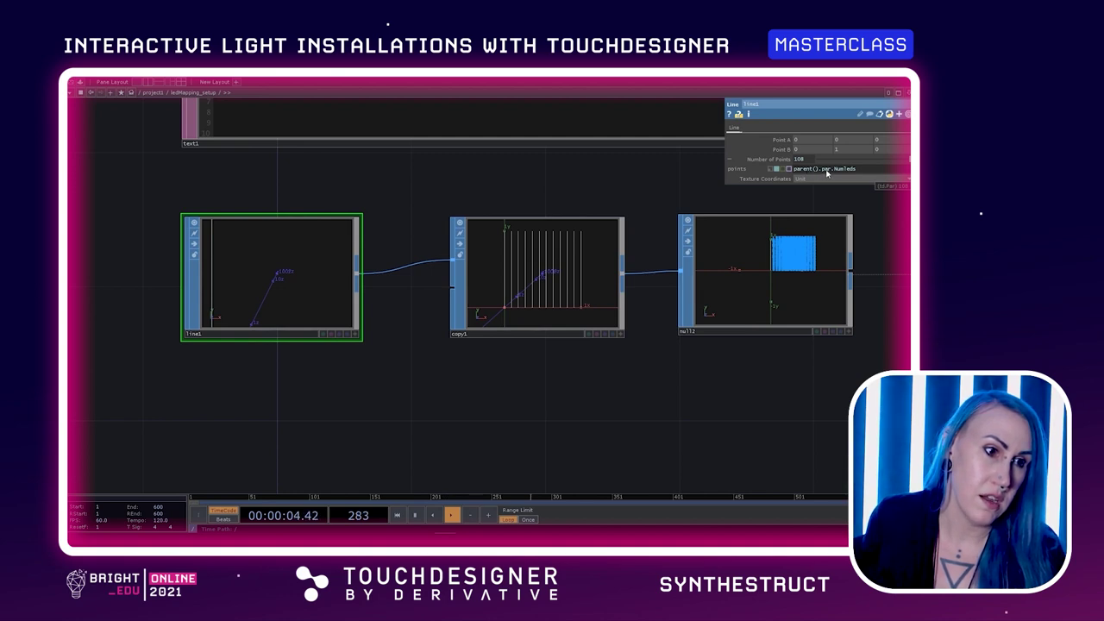
# Step: Compare the num LEDS parameter of ledMapping_setup with the Number of Points expression on line1
pyautogui.press('u')
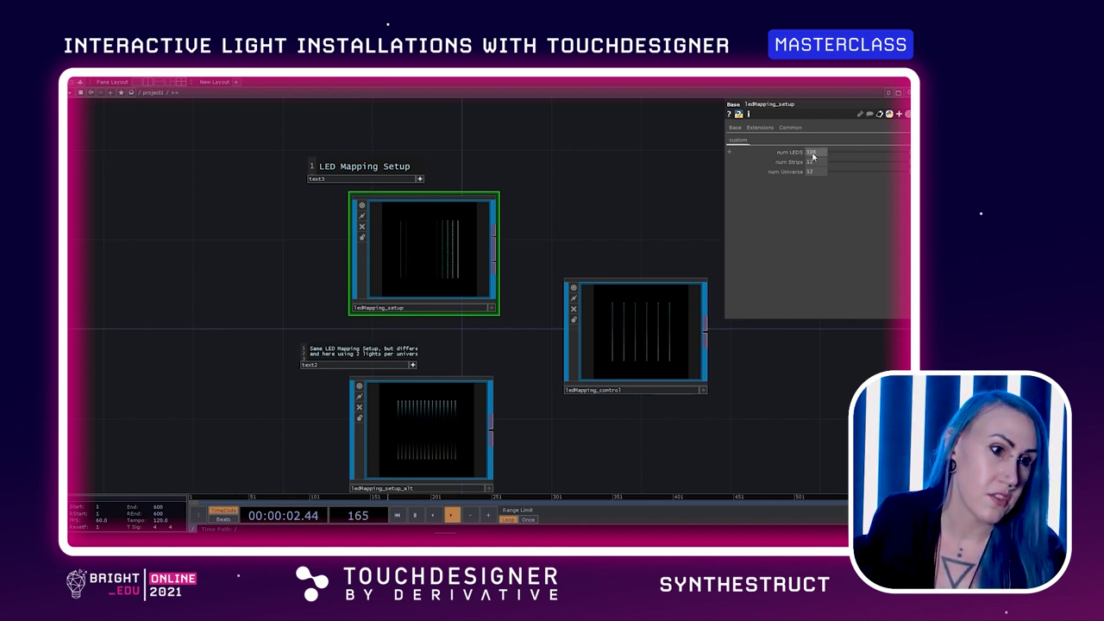
pyautogui.press('i')
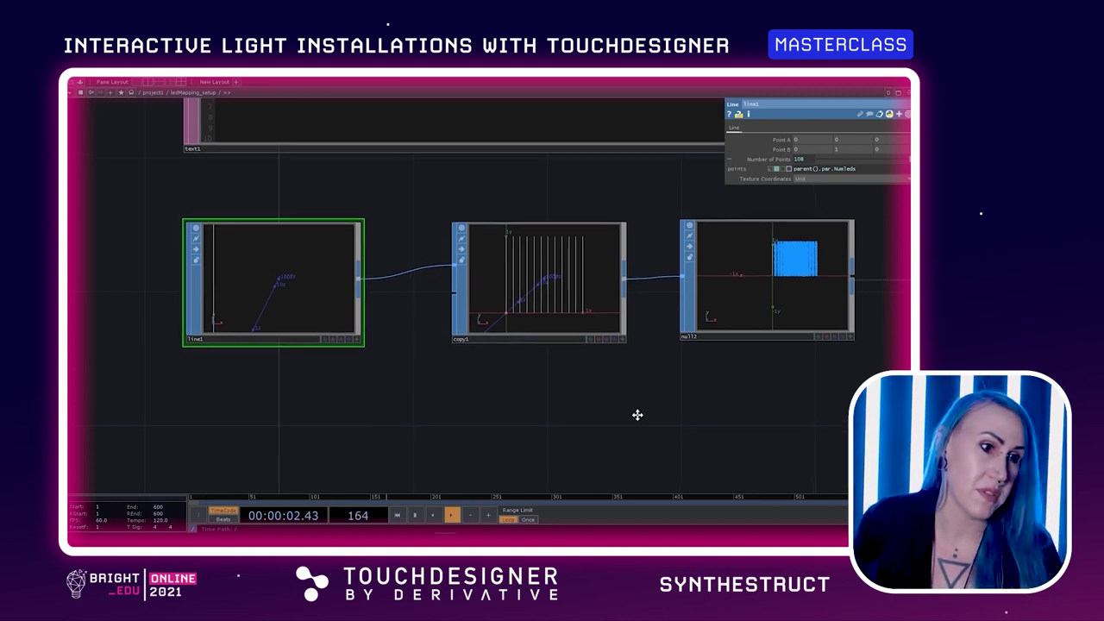
pyautogui.moveTo(635, 411); pyautogui.dragTo(636, 436)
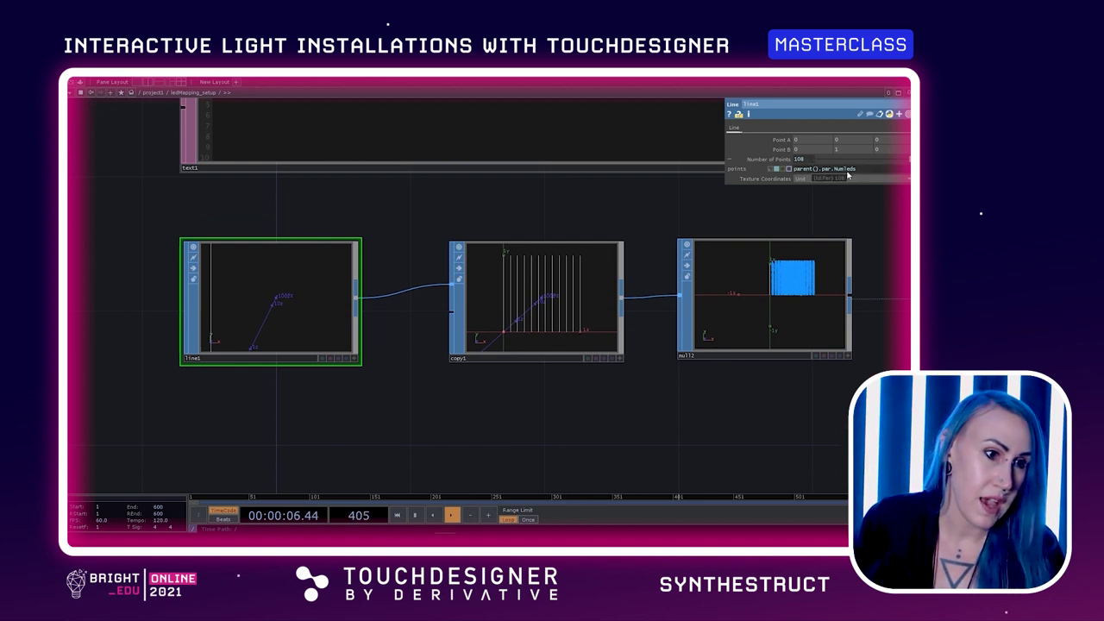
# Step: Examine the Number of Copies and Translate expressions on copy1 and check the parent component's num Universe parameter
pyautogui.moveTo(615, 423); pyautogui.dragTo(530, 411)
pyautogui.click(539, 310)
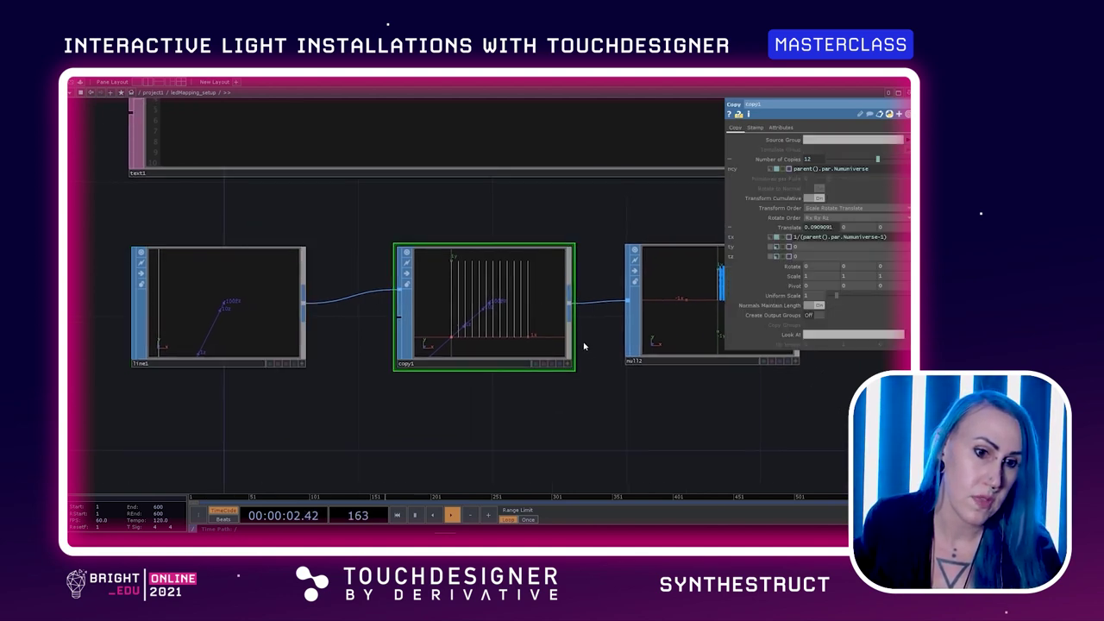
pyautogui.moveTo(609, 372); pyautogui.dragTo(514, 369)
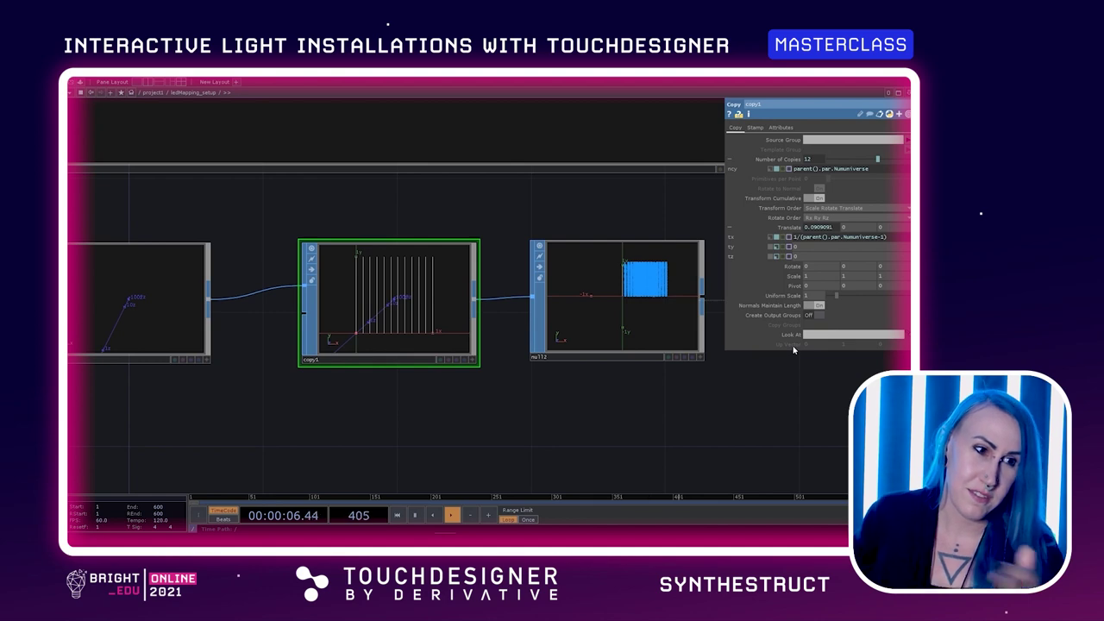
pyautogui.press('u')
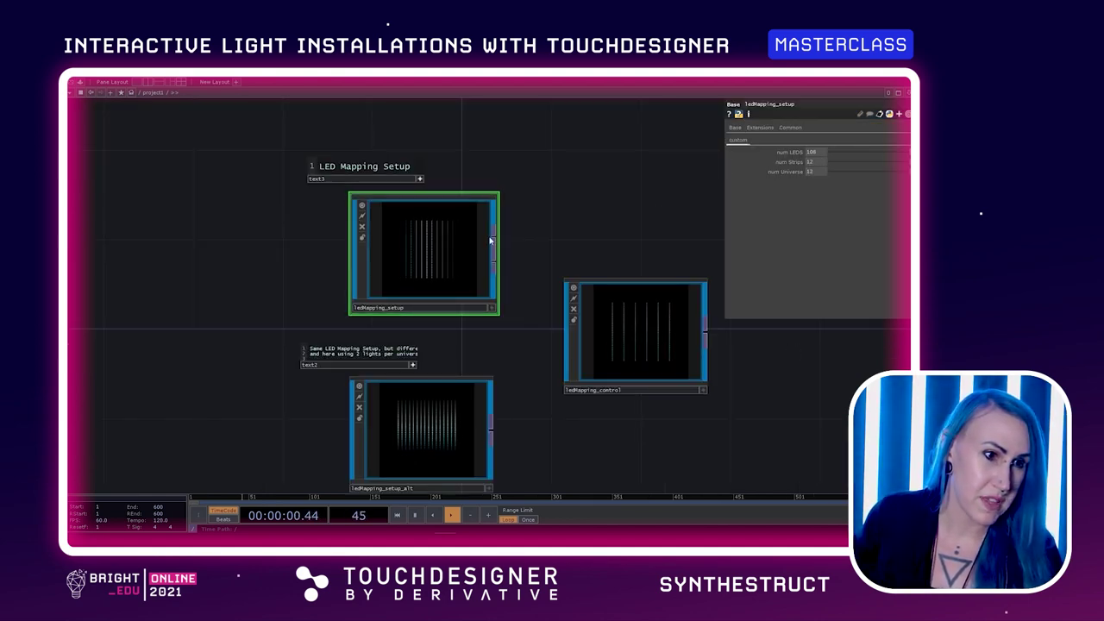
pyautogui.press('i')
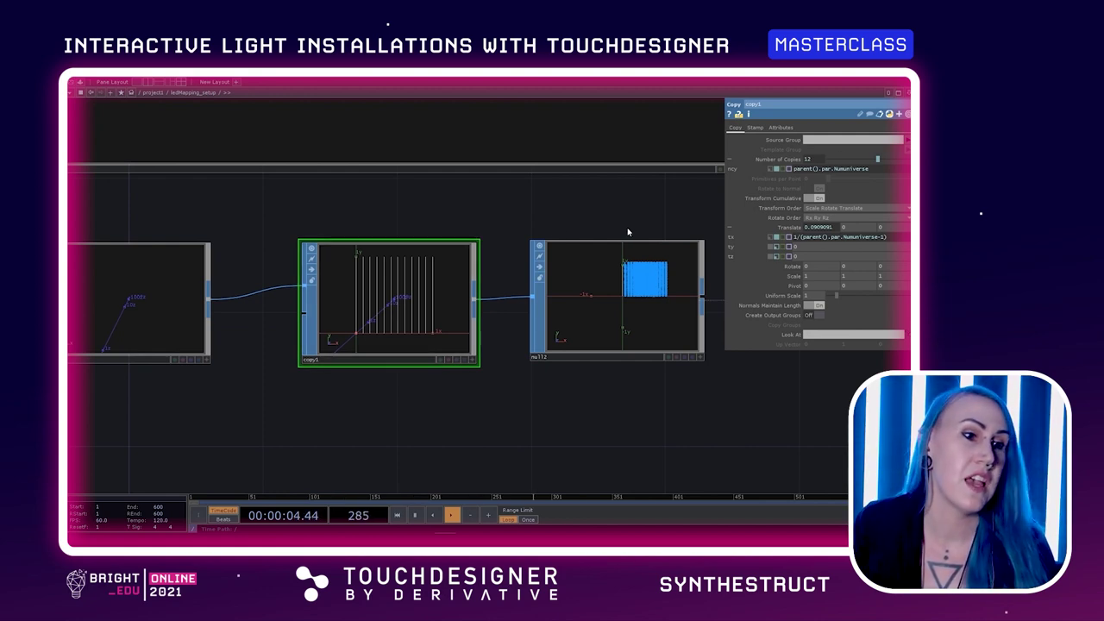
# Step: Select null2 and inspect its point layout up close
pyautogui.moveTo(631, 402); pyautogui.dragTo(541, 414)
pyautogui.scroll(1, 609, 360)
pyautogui.scroll(2, 609, 360)
pyautogui.click(529, 313)
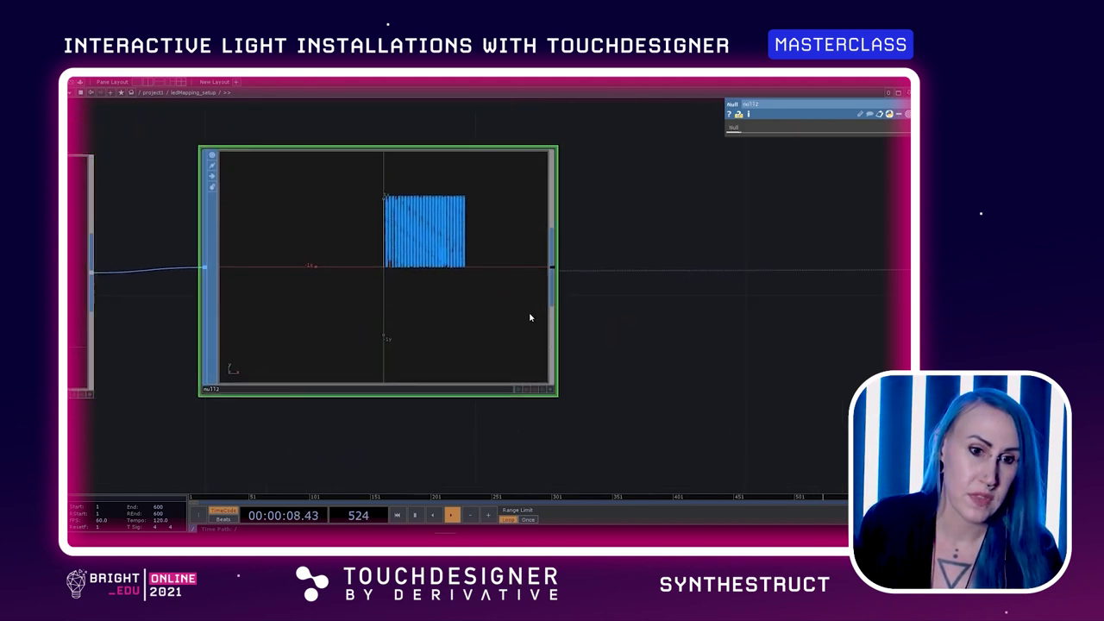
pyautogui.scroll(-1, 615, 338)
pyautogui.scroll(-2, 615, 338)
pyautogui.scroll(-2, 565, 310)
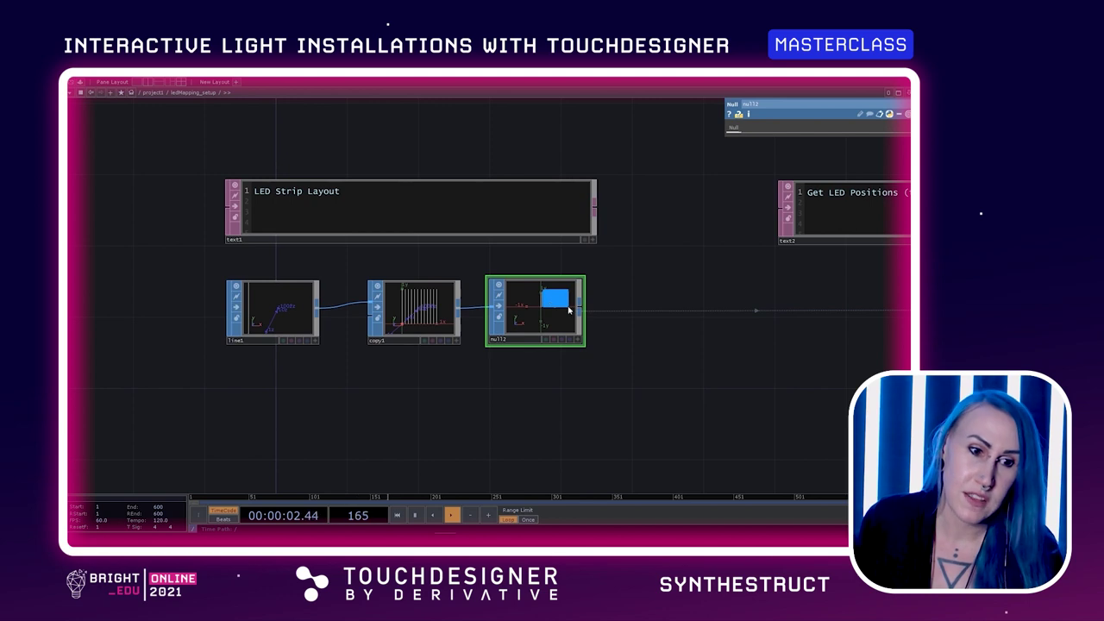
# Step: Follow the network from null2 to the sopto1 and topto1 operators under Get LED Positions
pyautogui.moveTo(661, 353); pyautogui.dragTo(623, 369)
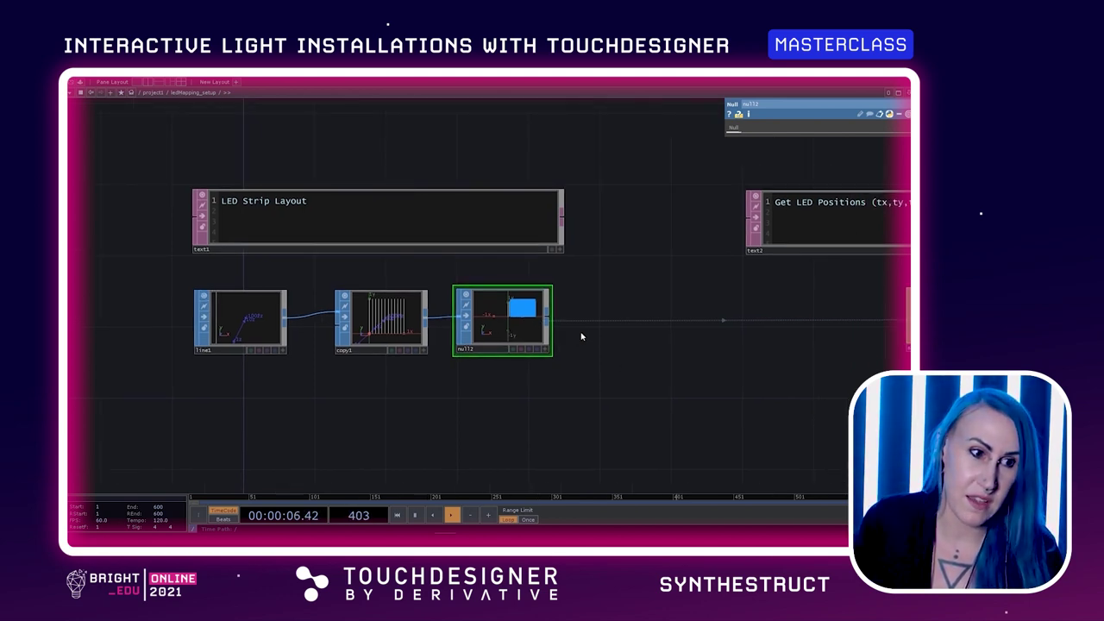
pyautogui.scroll(-2, 599, 340)
pyautogui.moveTo(598, 339); pyautogui.dragTo(364, 359)
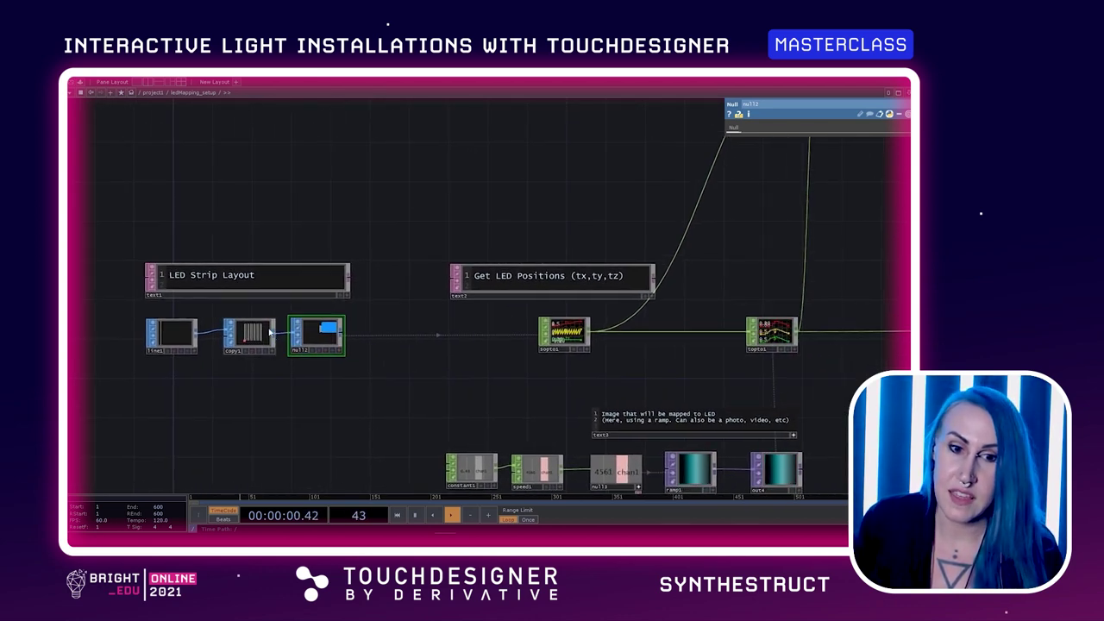
pyautogui.moveTo(386, 355); pyautogui.dragTo(348, 334)
pyautogui.moveTo(414, 316); pyautogui.dragTo(320, 301)
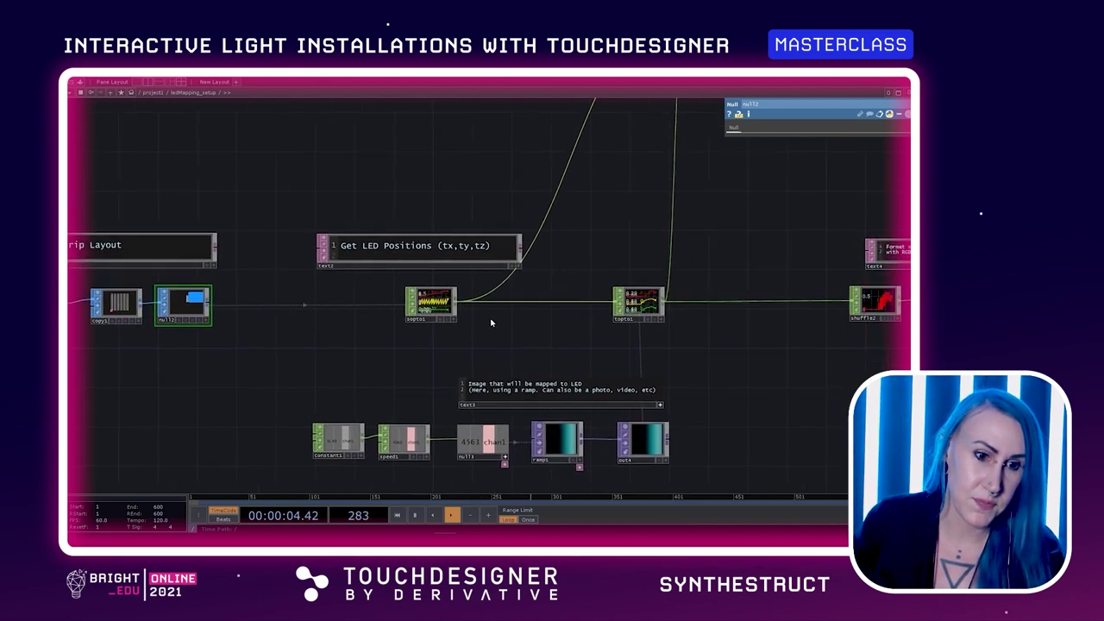
pyautogui.scroll(3, 492, 316)
pyautogui.scroll(-4, 491, 318)
pyautogui.scroll(-3, 491, 319)
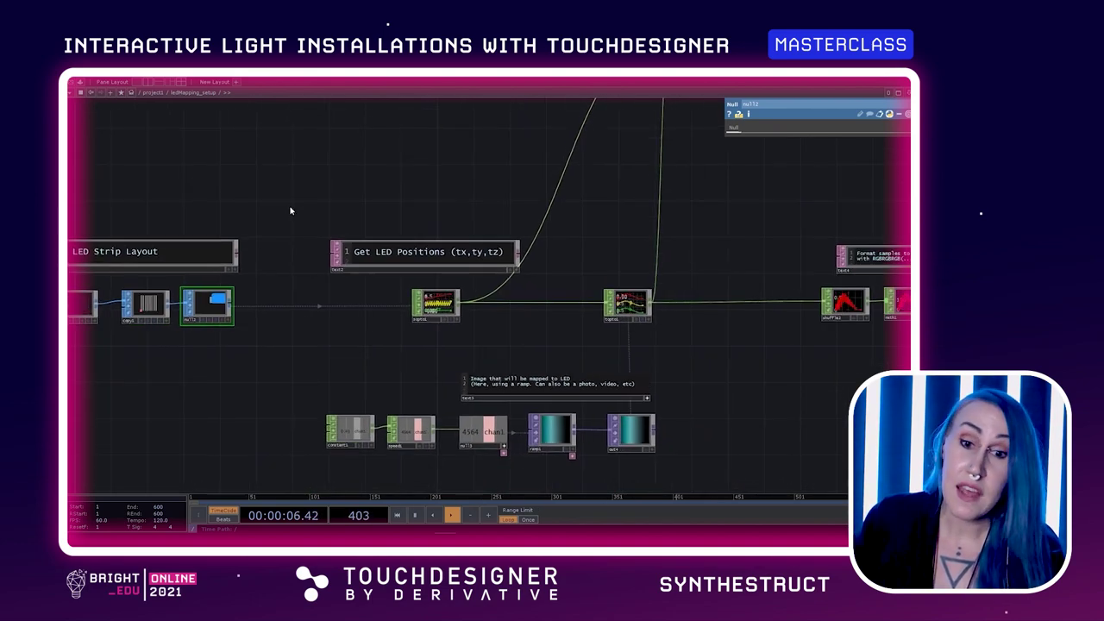
# Step: Select the LED Strip Layout and Get LED Positions (tx,ty,tz) notes in turn to review both sections
pyautogui.moveTo(318, 207); pyautogui.dragTo(404, 170)
pyautogui.scroll(3, 455, 272)
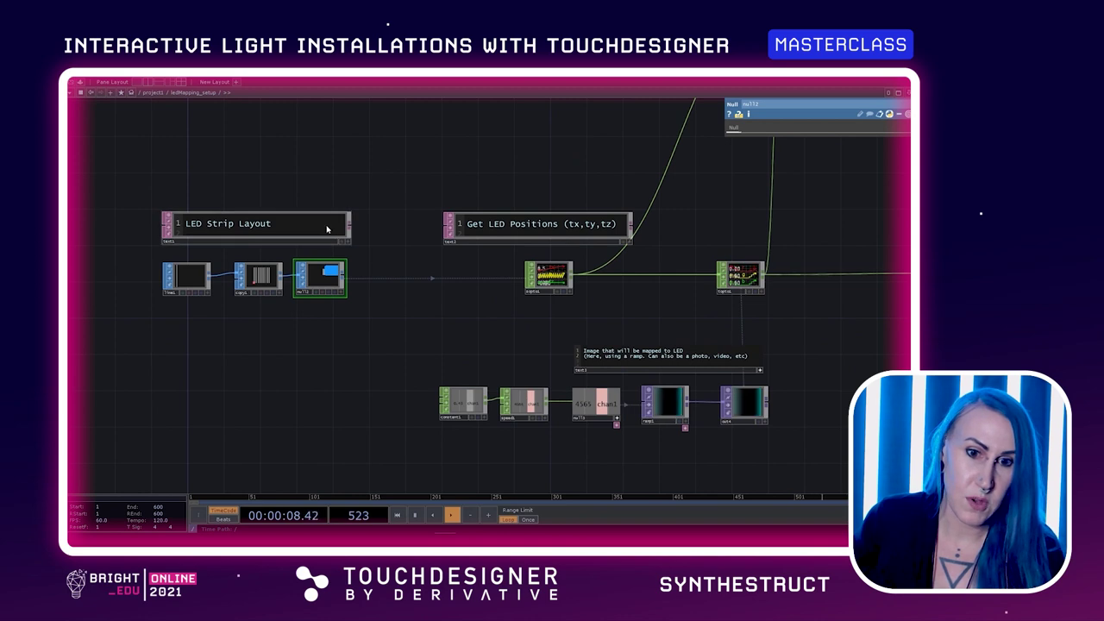
pyautogui.click(259, 226)
pyautogui.click(552, 229)
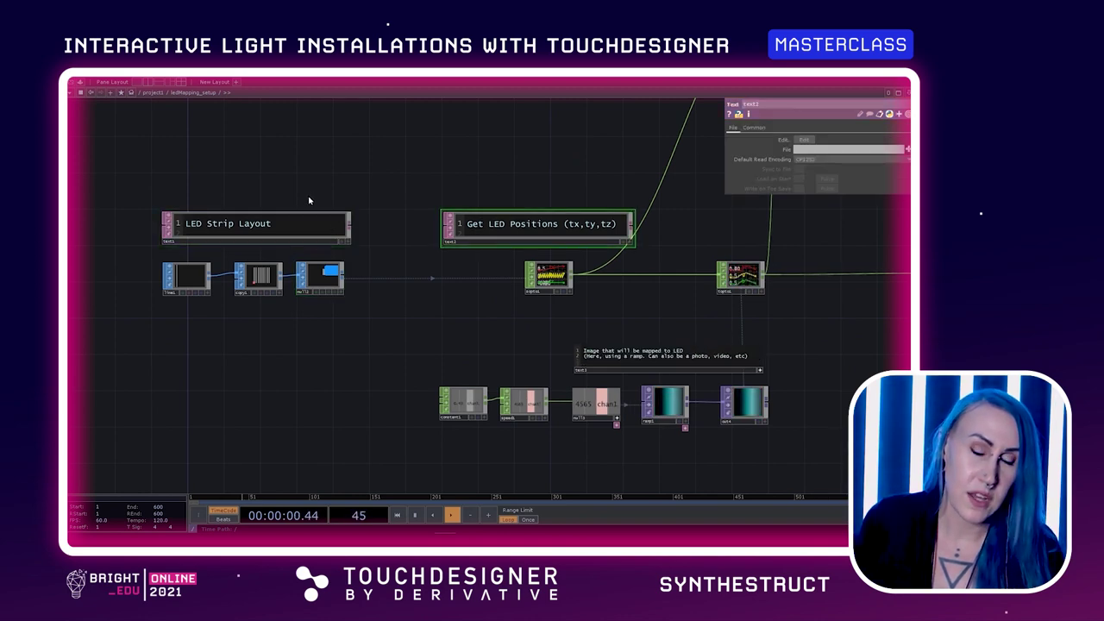
pyautogui.click(308, 226)
pyautogui.click(483, 226)
pyautogui.scroll(3, 595, 286)
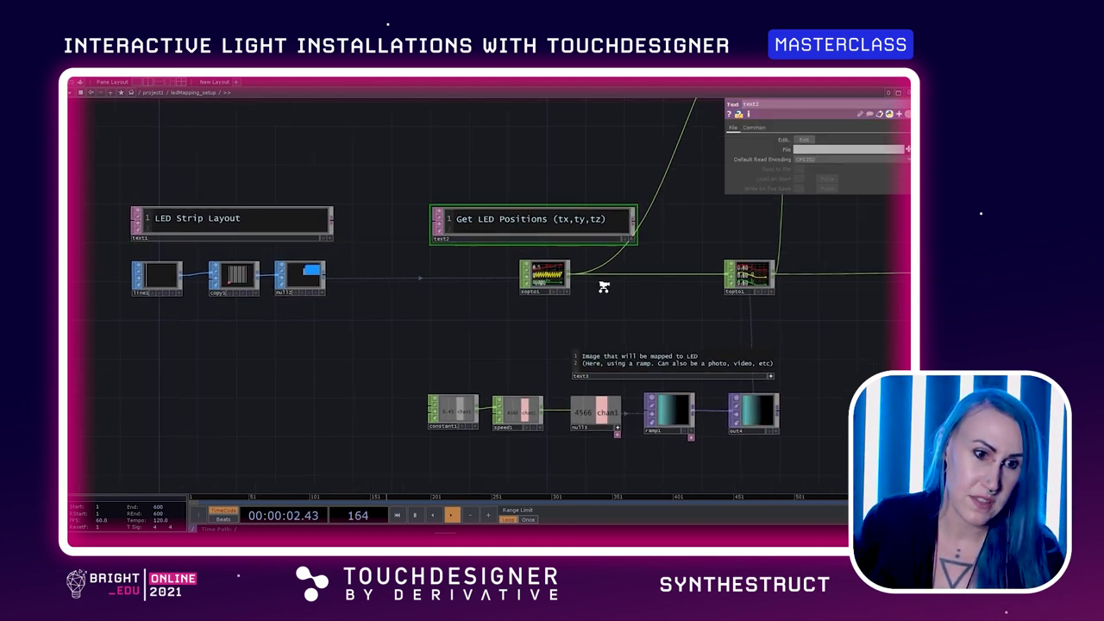
# Step: Select sopto1 under Get LED Positions and inspect its position channel graph up close
pyautogui.moveTo(595, 286); pyautogui.dragTo(505, 296)
pyautogui.scroll(2, 507, 298)
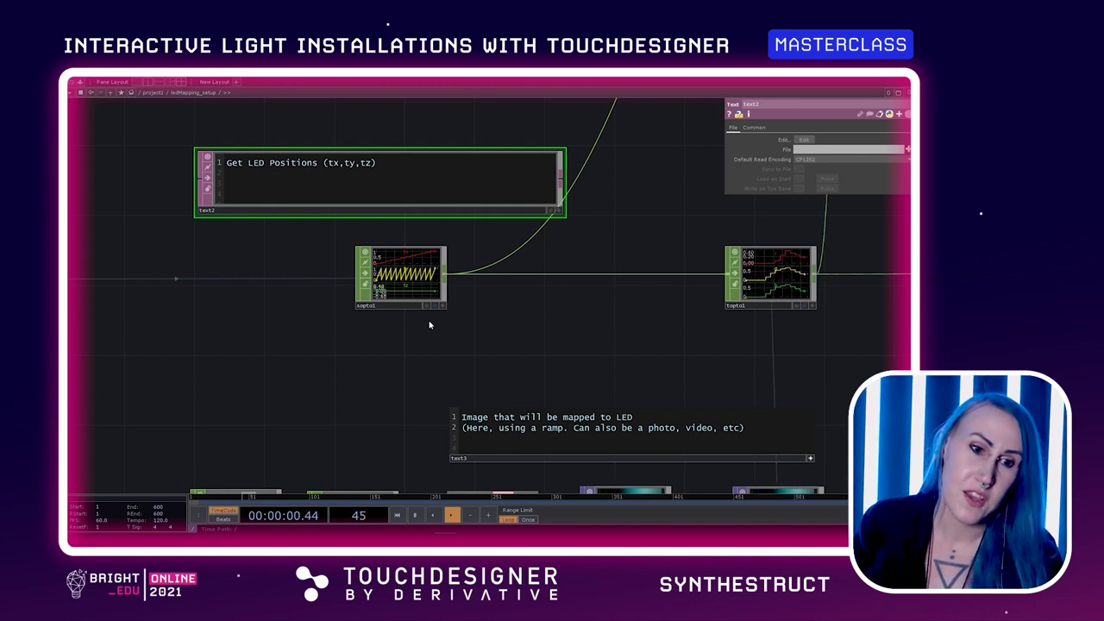
pyautogui.scroll(-1, 430, 325)
pyautogui.scroll(-2, 429, 321)
pyautogui.moveTo(320, 320); pyautogui.dragTo(530, 338)
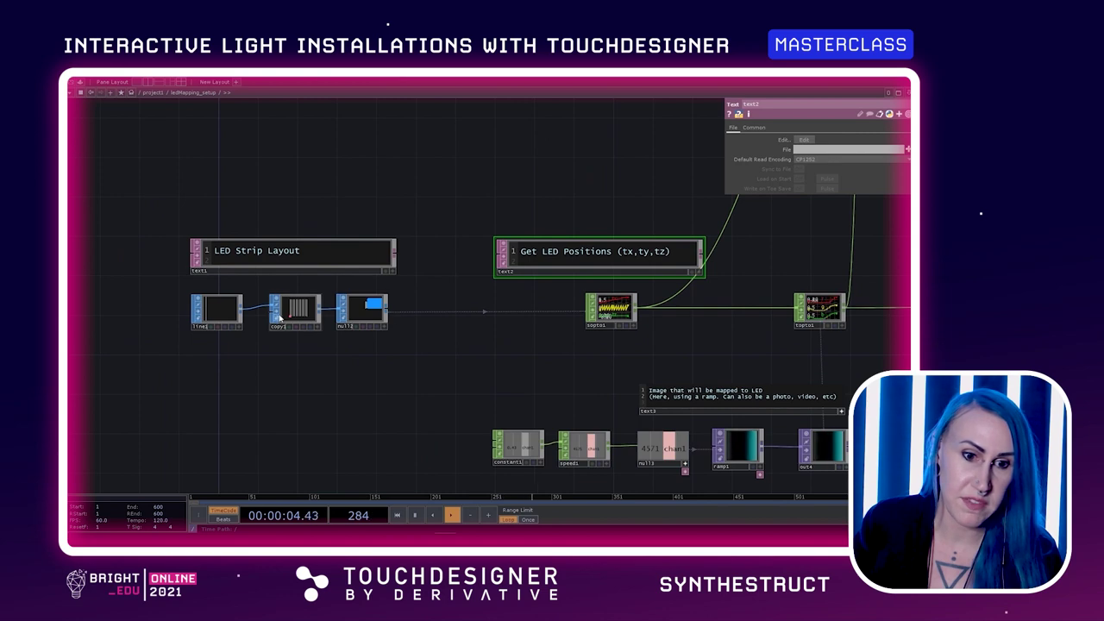
pyautogui.click(628, 309)
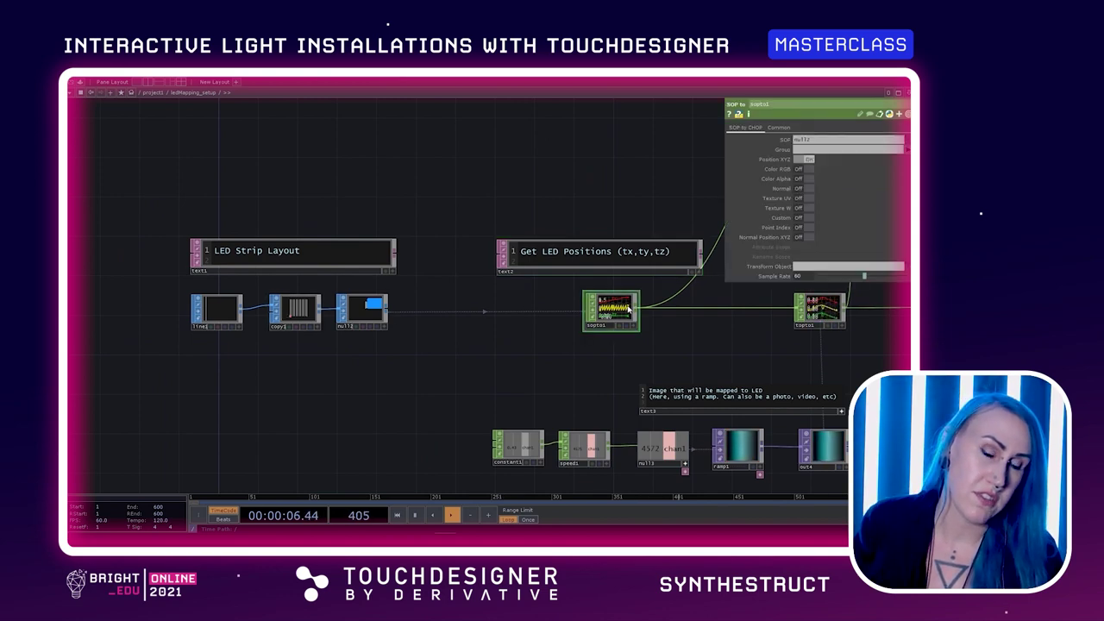
pyautogui.scroll(3, 636, 312)
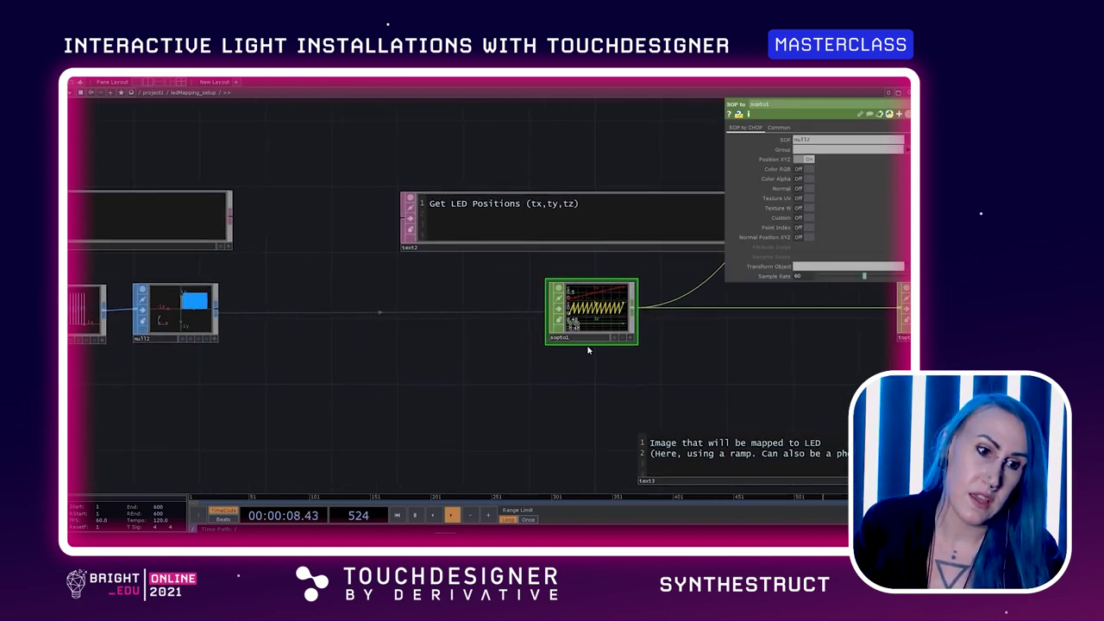
pyautogui.scroll(3, 692, 338)
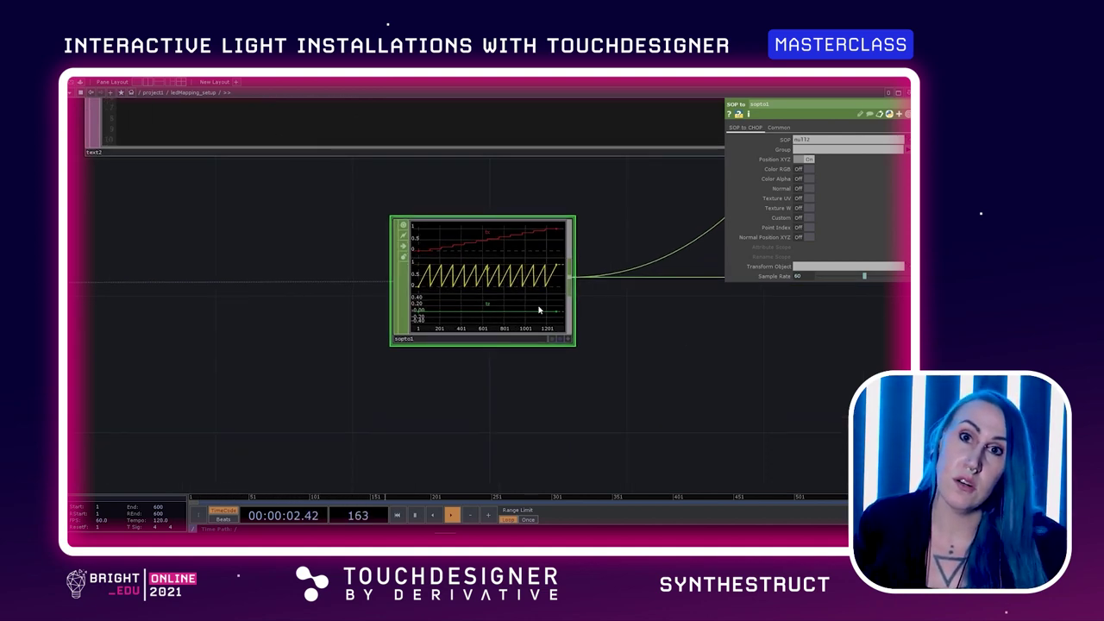
# Step: Examine the numbered LED points in null2's viewer up close
pyautogui.moveTo(362, 408); pyautogui.dragTo(742, 431)
pyautogui.moveTo(271, 408); pyautogui.dragTo(598, 376)
pyautogui.moveTo(174, 338); pyautogui.dragTo(522, 308)
pyautogui.scroll(2, 315, 340)
pyautogui.scroll(2, 524, 305)
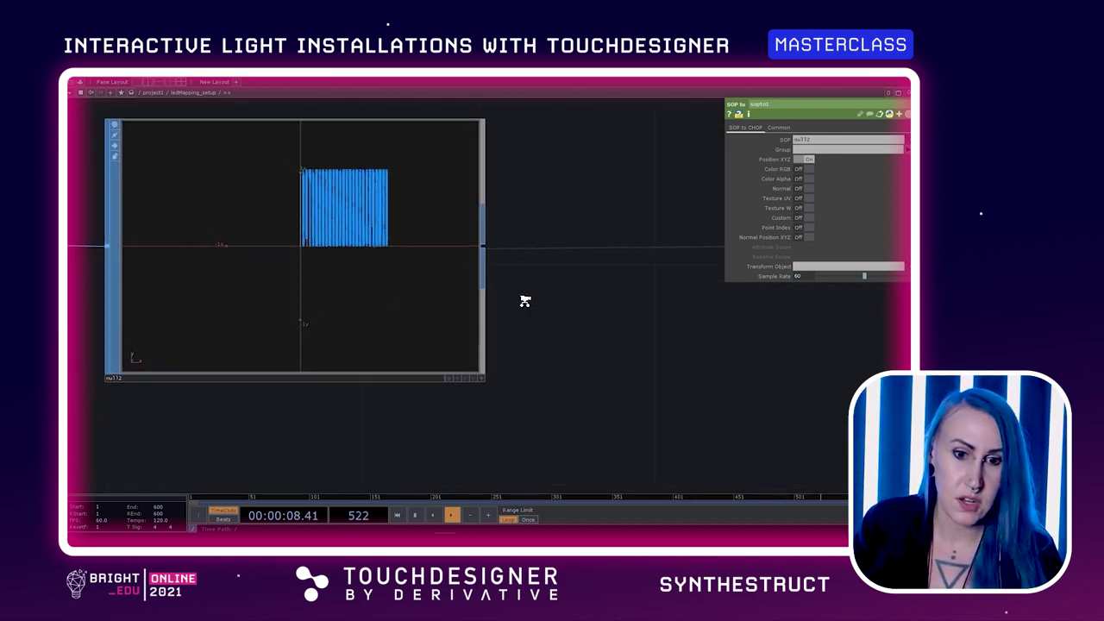
pyautogui.scroll(3, 524, 301)
pyautogui.moveTo(523, 303); pyautogui.dragTo(710, 348)
pyautogui.scroll(1, 665, 295)
pyautogui.scroll(1, 664, 295)
pyautogui.moveTo(664, 299); pyautogui.dragTo(767, 396)
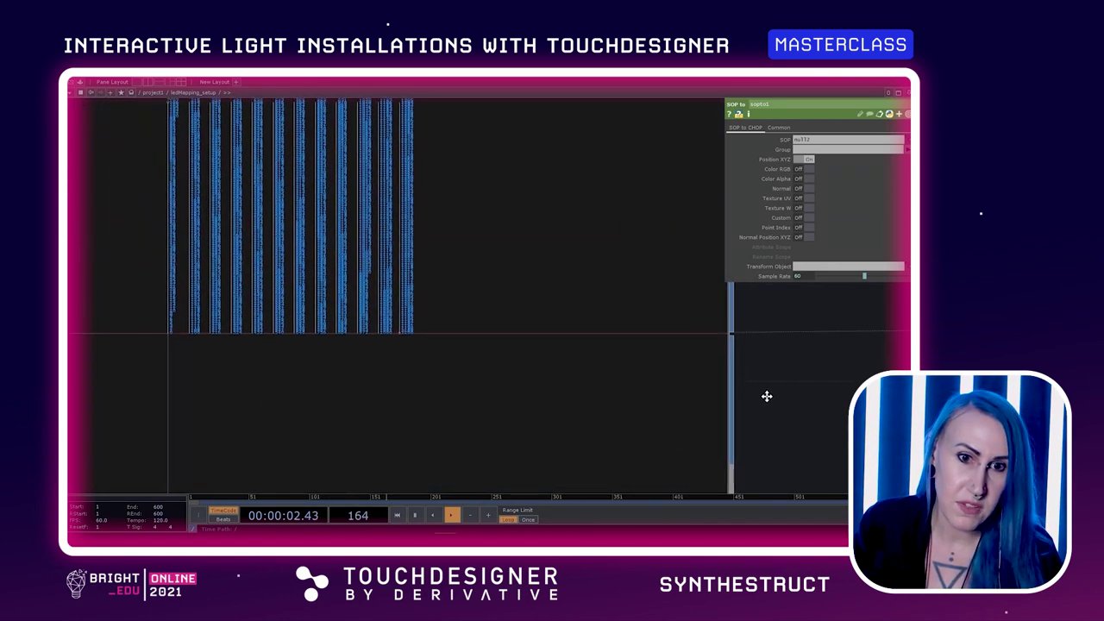
pyautogui.scroll(-1, 767, 396)
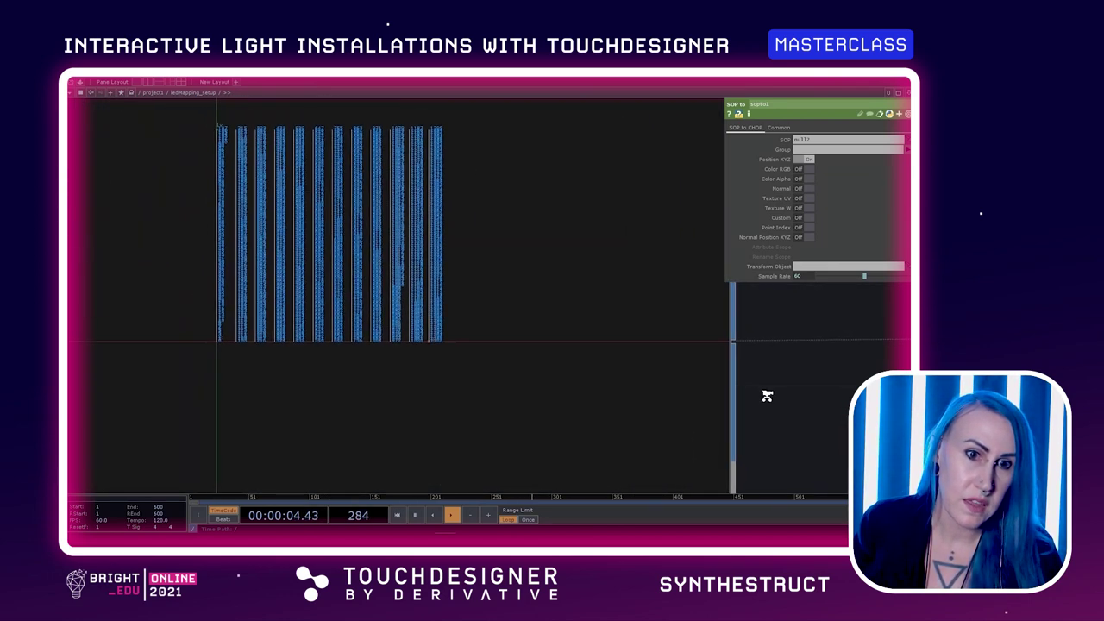
pyautogui.scroll(-1, 767, 393)
pyautogui.press('Tab')
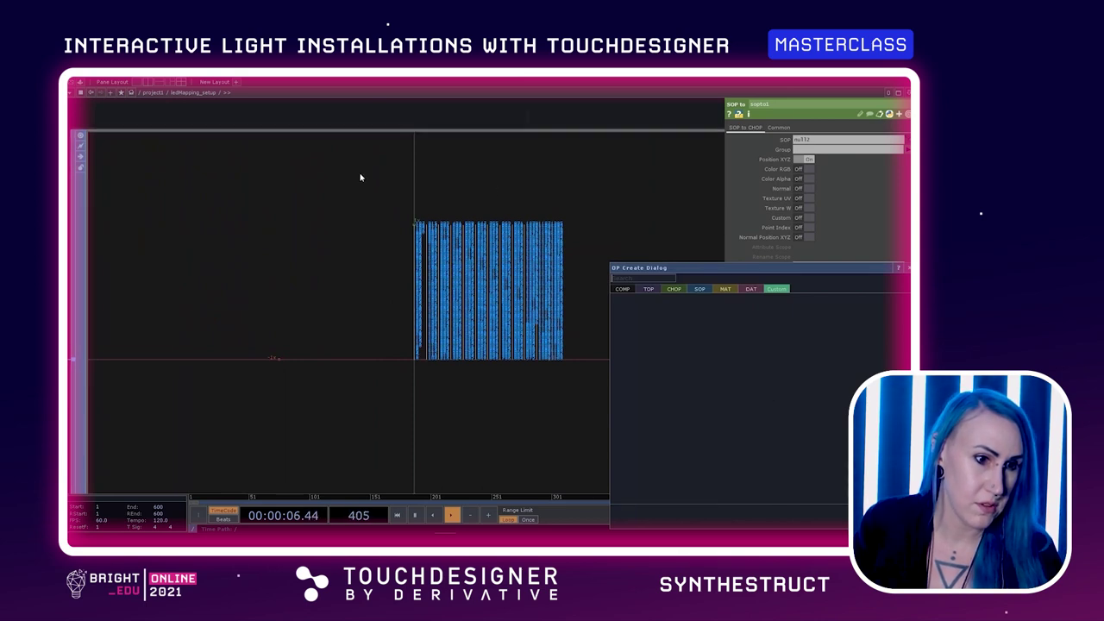
pyautogui.press('Escape')
pyautogui.scroll(-3, 468, 182)
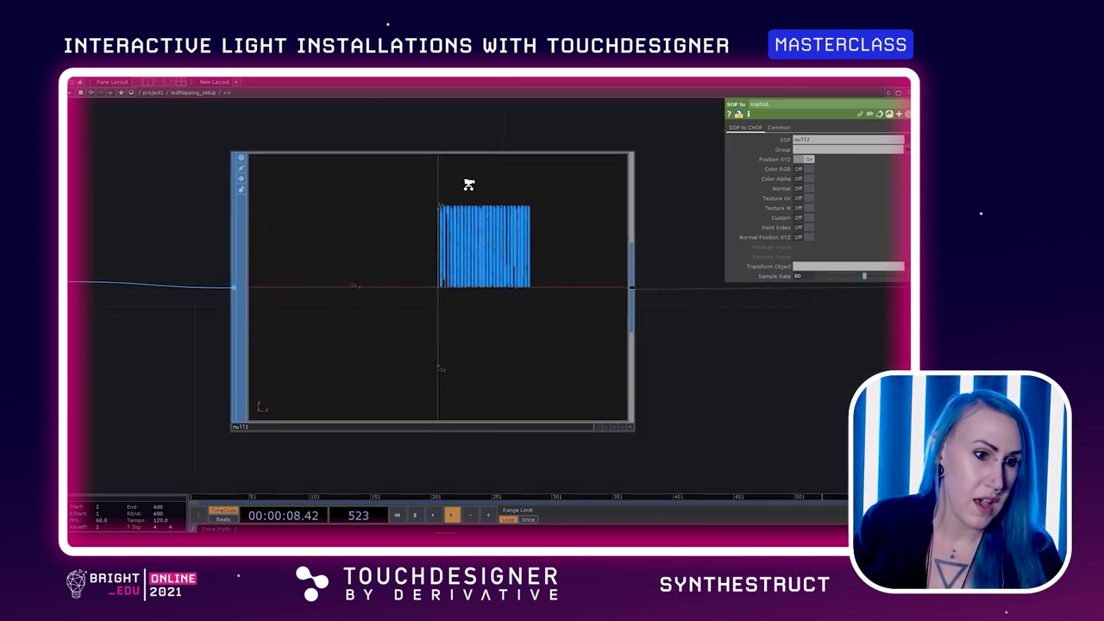
pyautogui.scroll(-1, 468, 184)
# Step: Open the viewer display options for null2 and copy1, turn on point numbers in copy1's viewer, and select copy1
pyautogui.rightClick(507, 311)
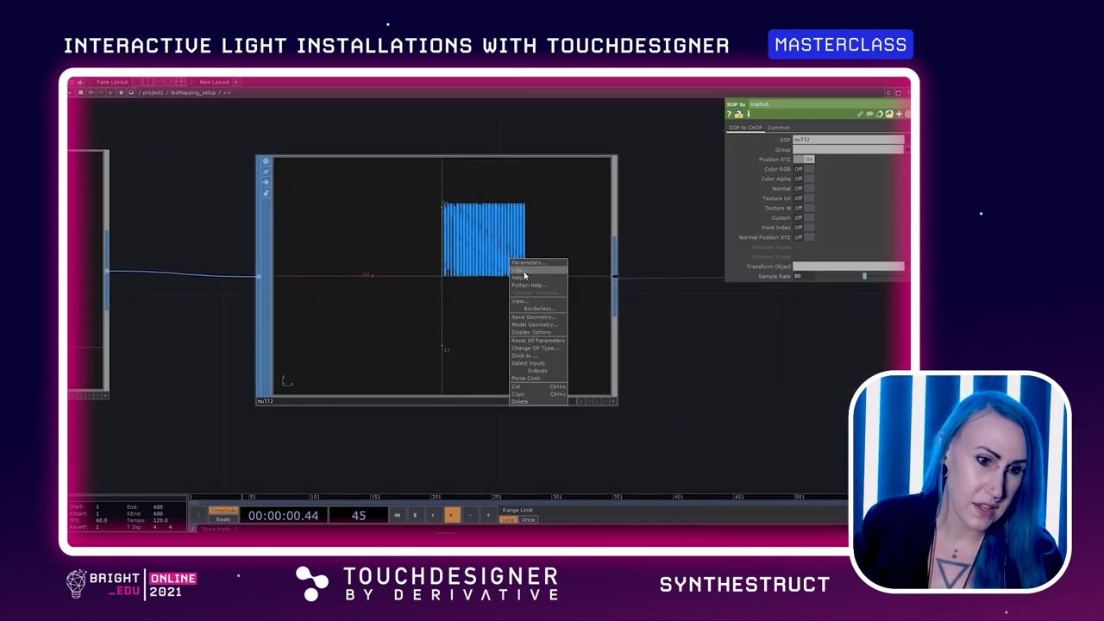
pyautogui.click(543, 331)
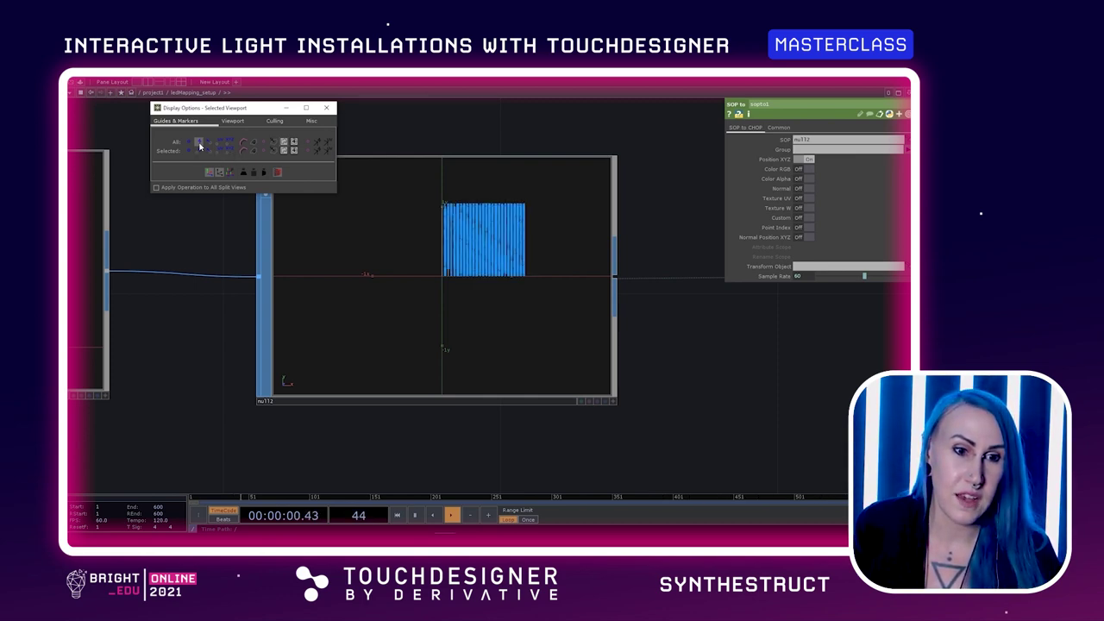
pyautogui.moveTo(216, 335); pyautogui.dragTo(656, 354)
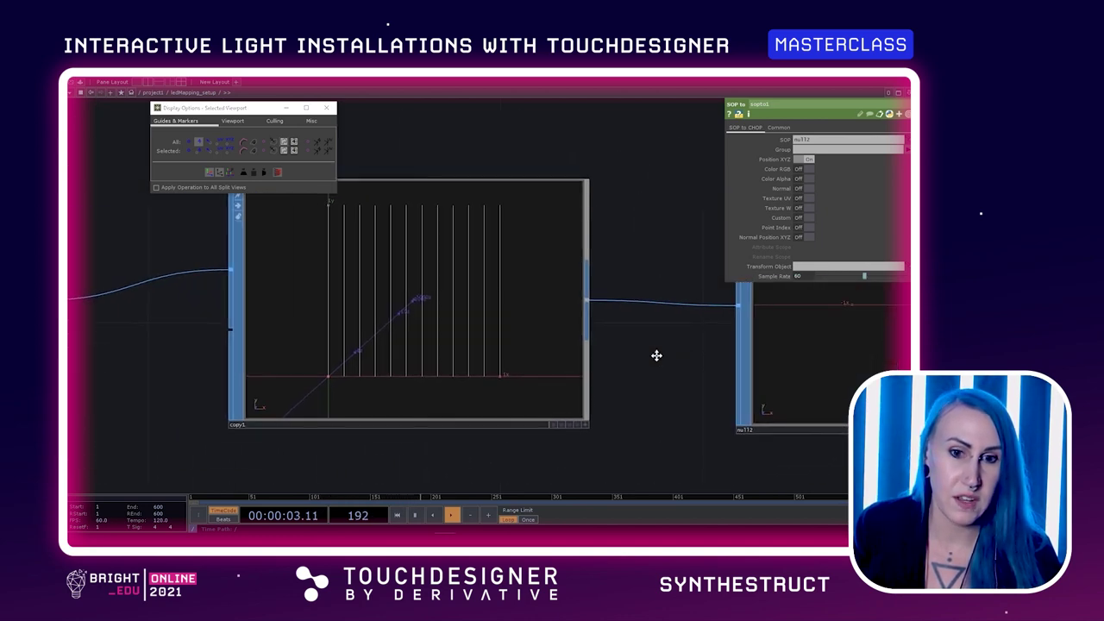
pyautogui.rightClick(504, 344)
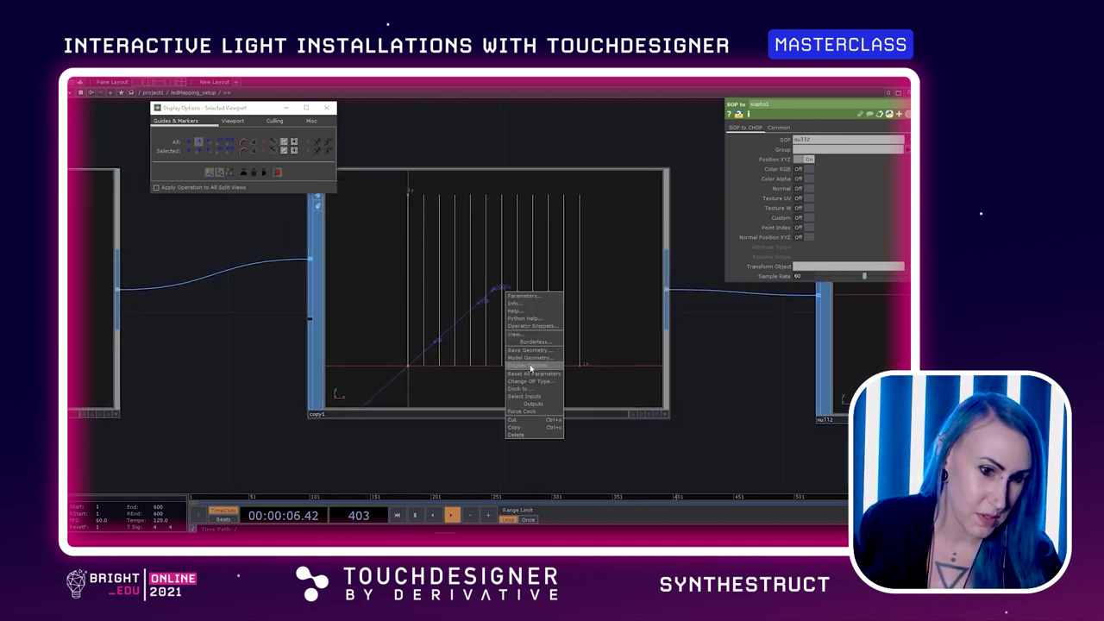
pyautogui.click(530, 365)
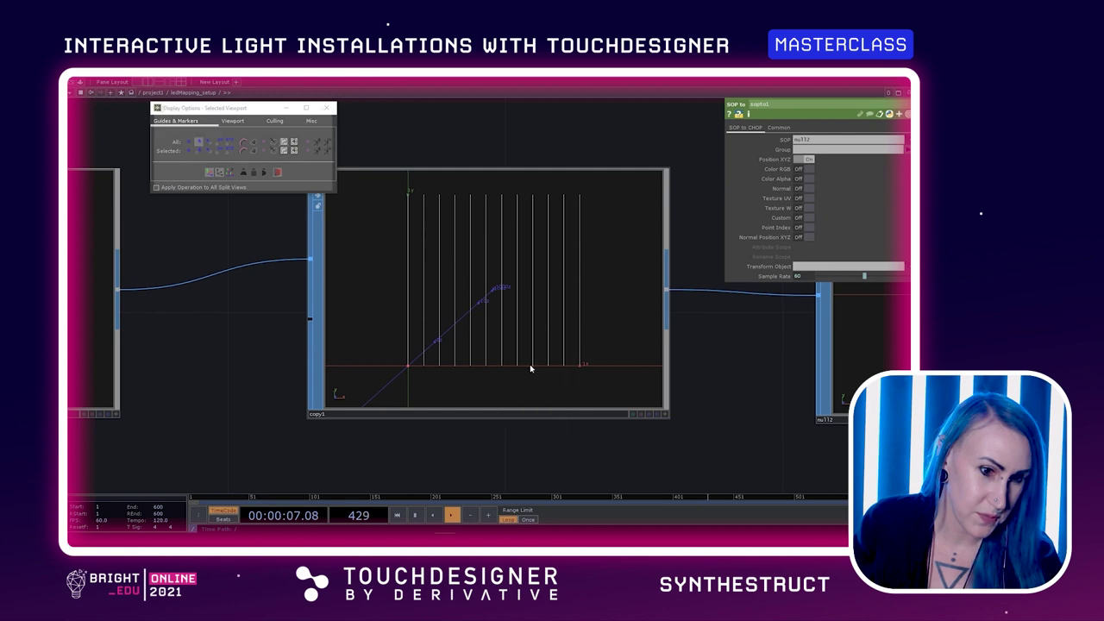
pyautogui.click(198, 144)
pyautogui.scroll(3, 486, 316)
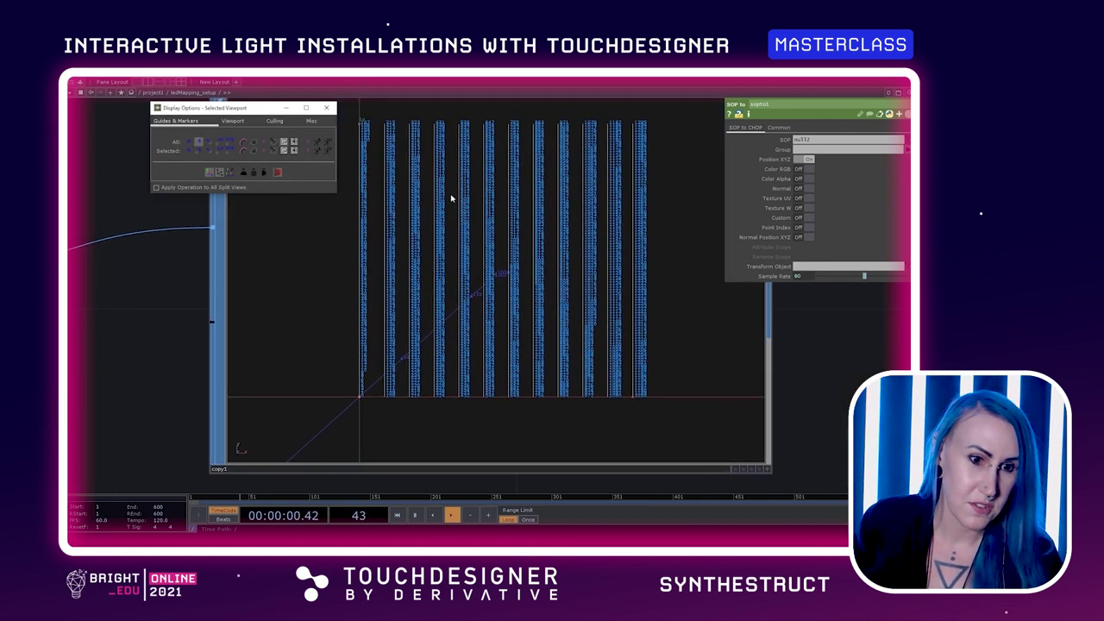
pyautogui.click(200, 143)
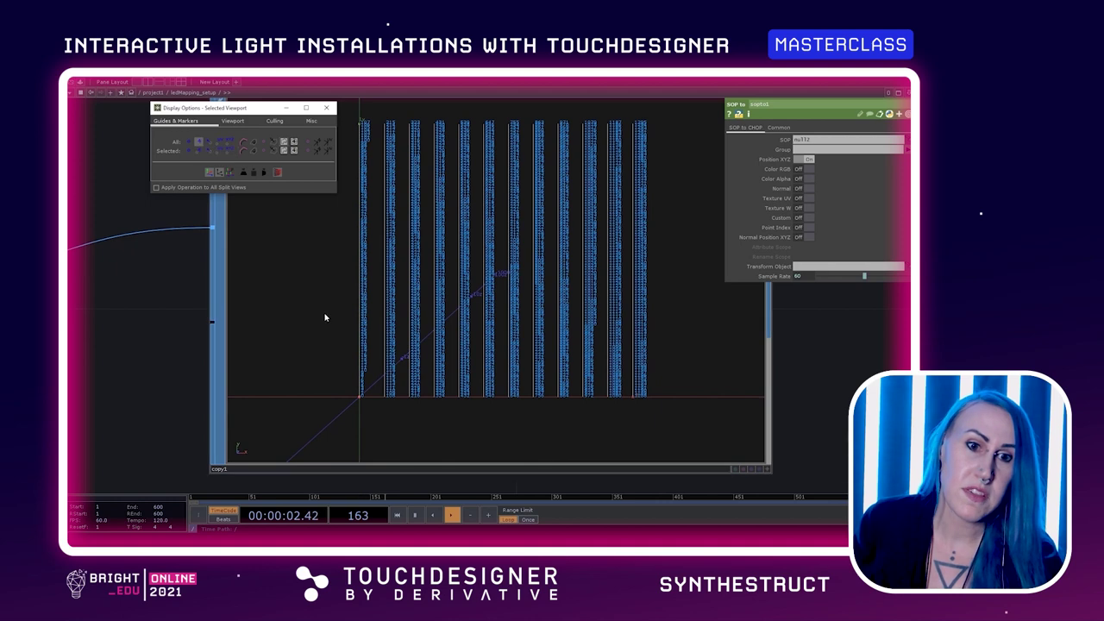
pyautogui.click(363, 366)
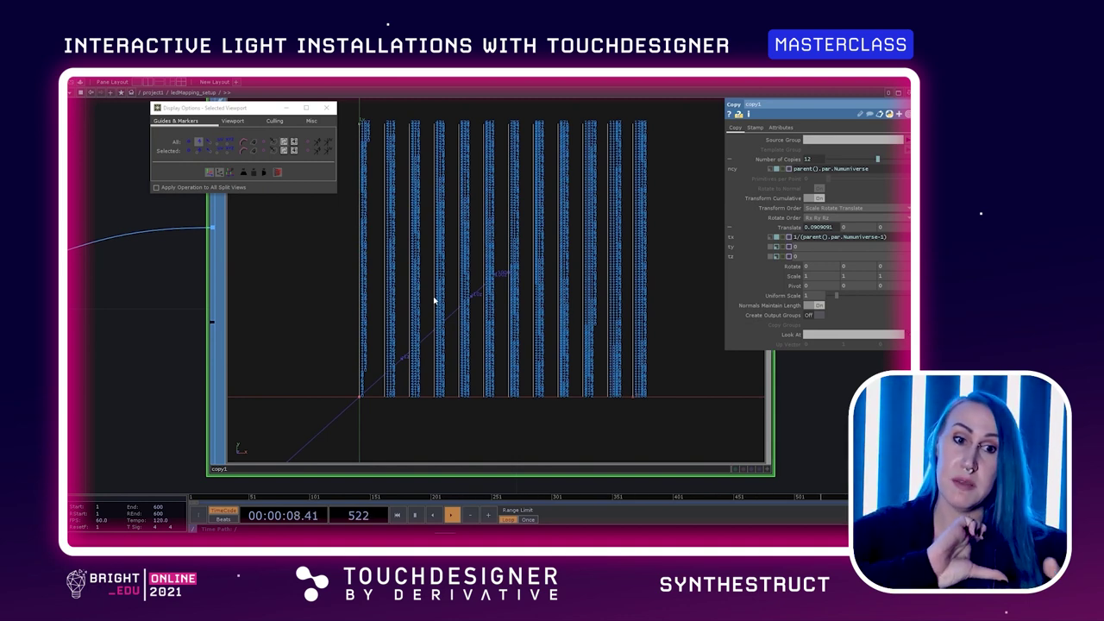
# Step: Follow the network from copy1 through null2 to sopto1, topto1 and the section with the image mapped to the LEDs
pyautogui.scroll(-5, 434, 297)
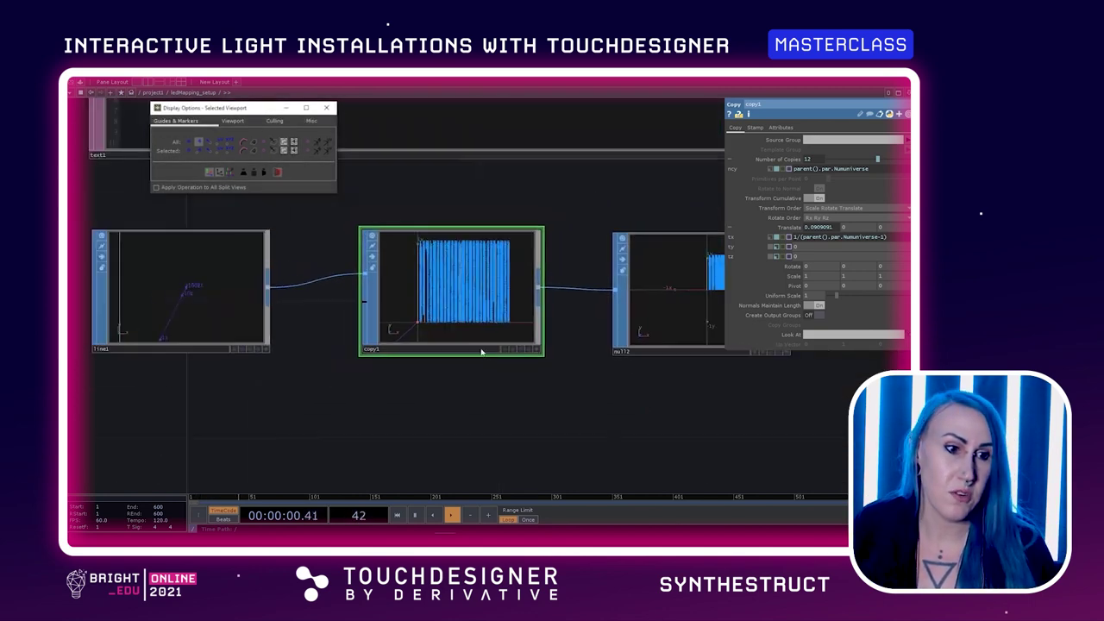
pyautogui.moveTo(543, 377); pyautogui.dragTo(395, 368)
pyautogui.moveTo(593, 390); pyautogui.dragTo(491, 405)
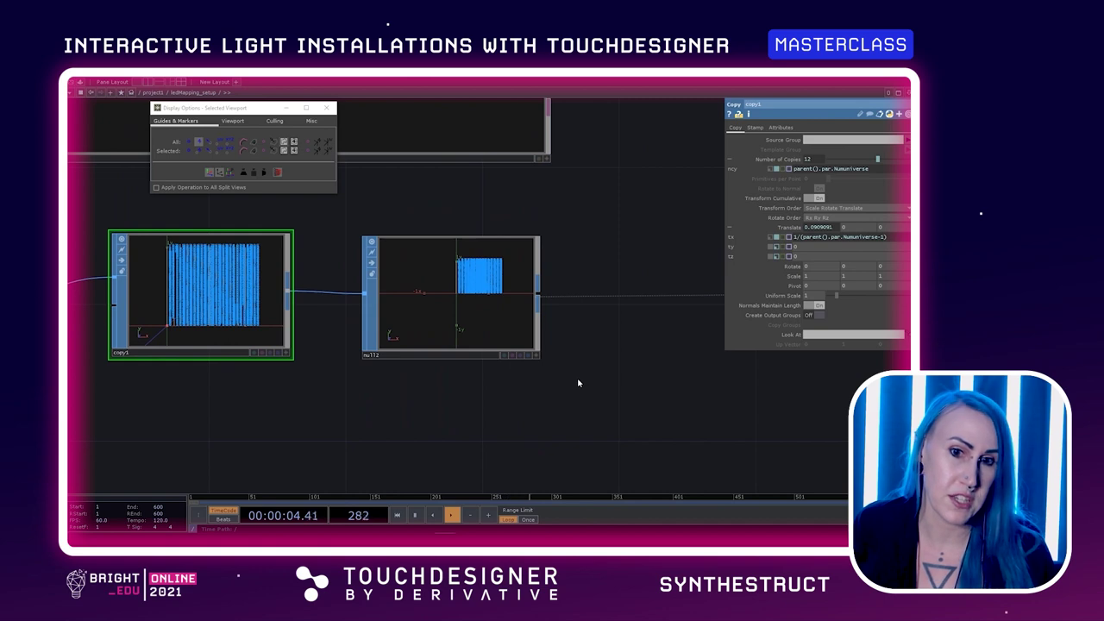
pyautogui.moveTo(579, 382); pyautogui.dragTo(394, 388)
pyautogui.scroll(-5, 570, 378)
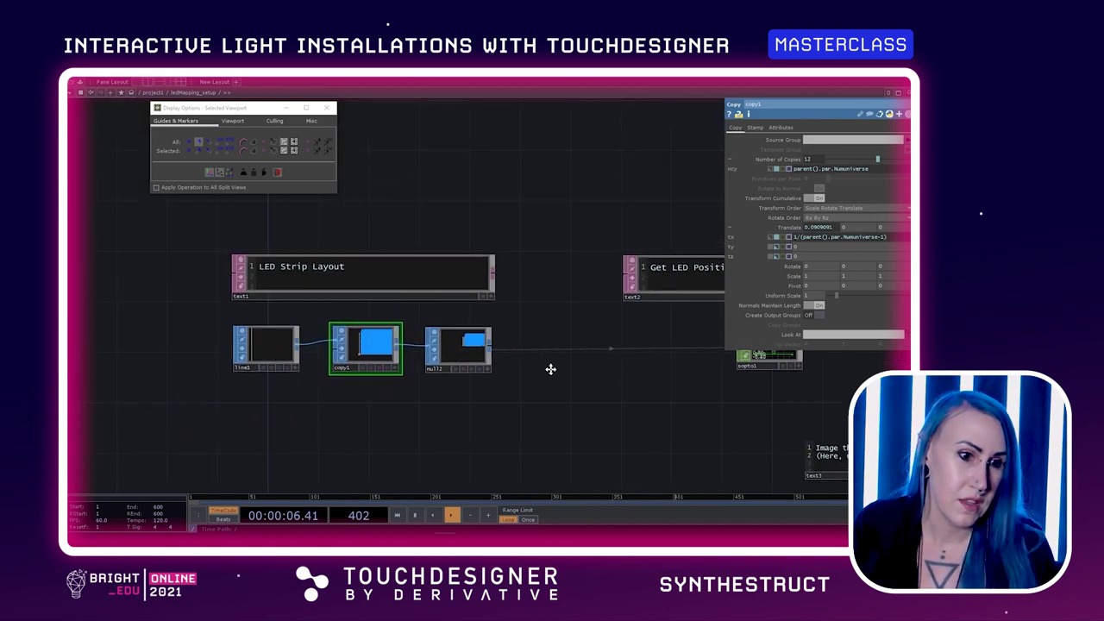
pyautogui.moveTo(551, 370); pyautogui.dragTo(293, 382)
pyautogui.moveTo(543, 382); pyautogui.dragTo(414, 405)
pyautogui.scroll(-4, 594, 416)
pyautogui.moveTo(638, 412); pyautogui.dragTo(638, 354)
pyautogui.scroll(1, 638, 350)
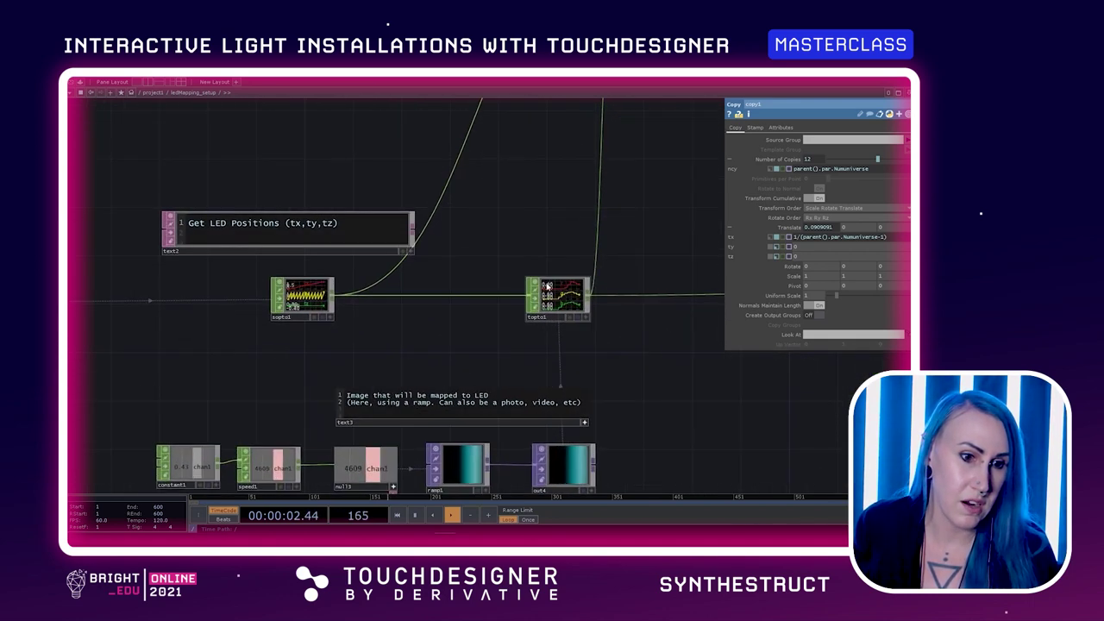
pyautogui.scroll(-2, 557, 315)
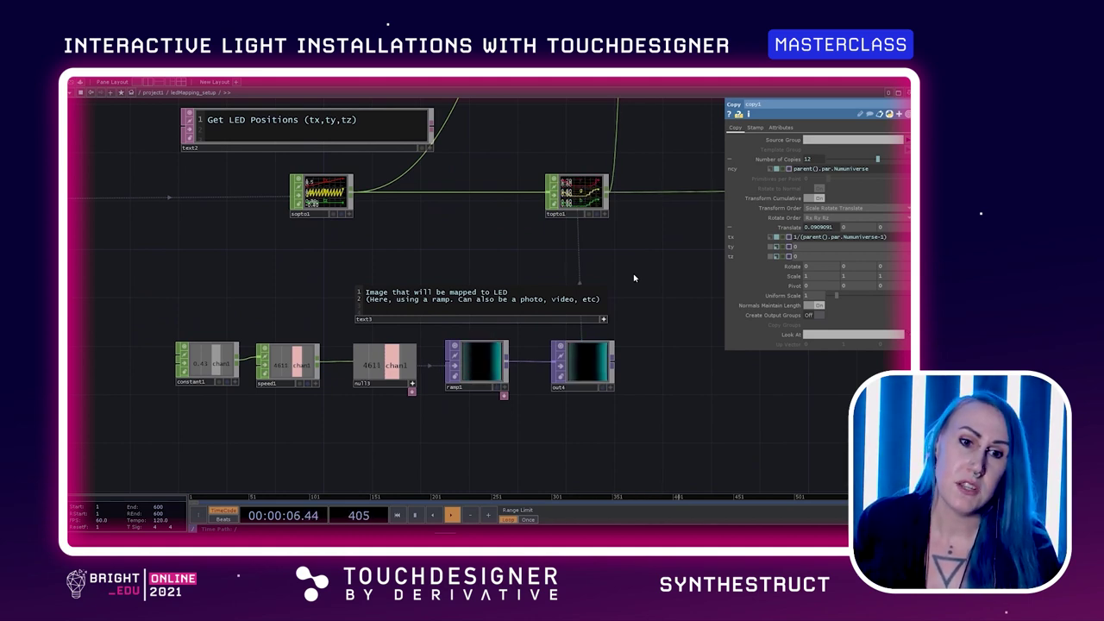
# Step: Select sopto1 and review its SOP to CHOP parameters alongside the neighbouring topto1
pyautogui.click(321, 193)
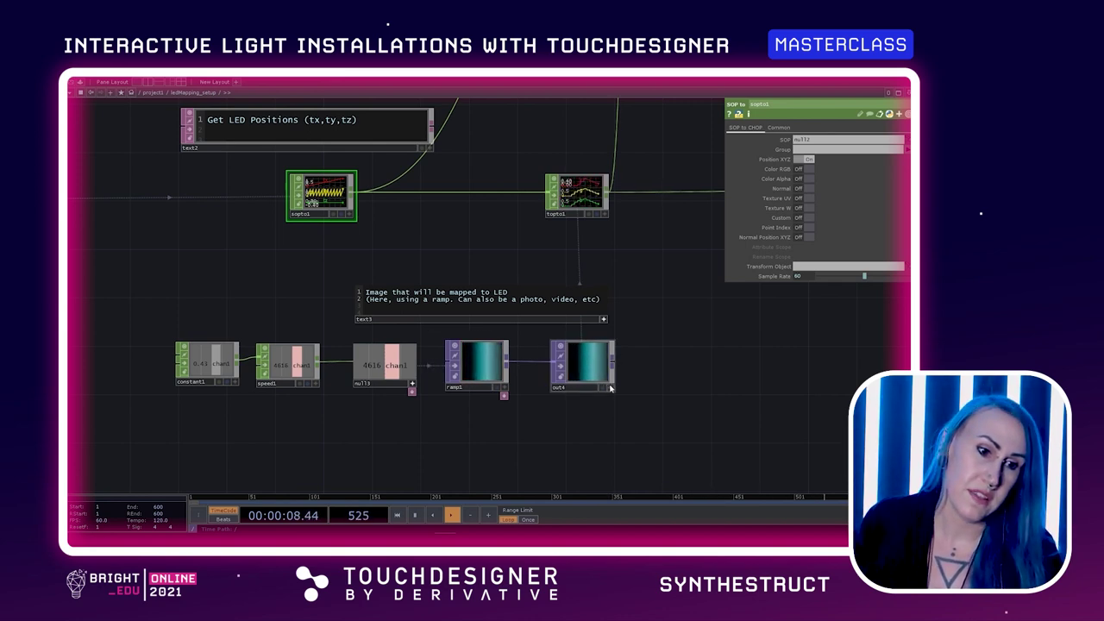
pyautogui.scroll(2, 637, 359)
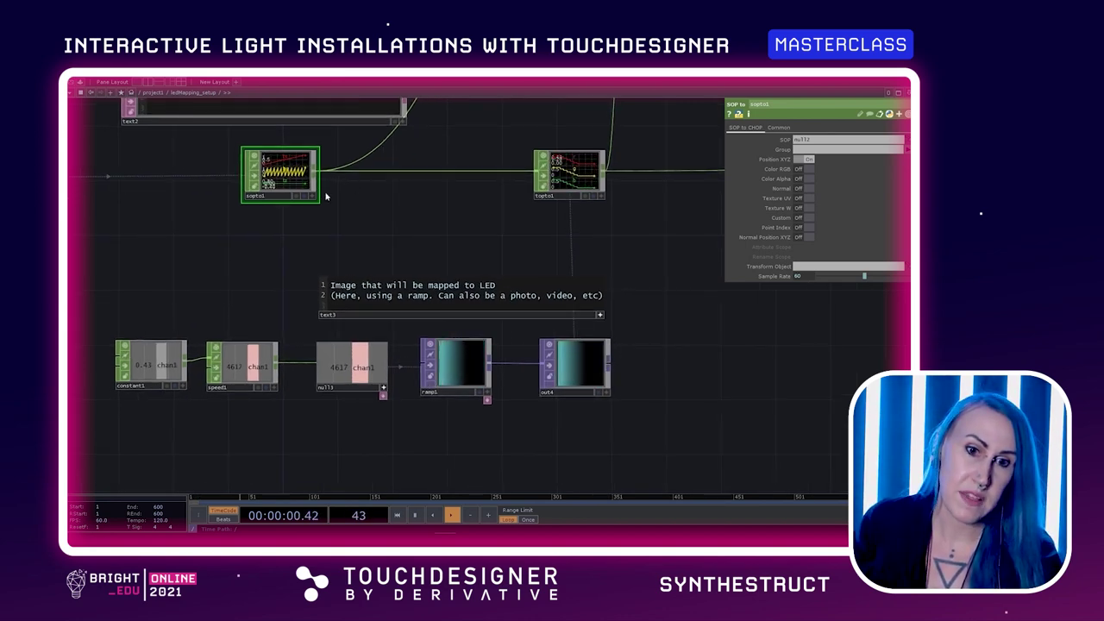
pyautogui.moveTo(271, 257); pyautogui.dragTo(324, 270)
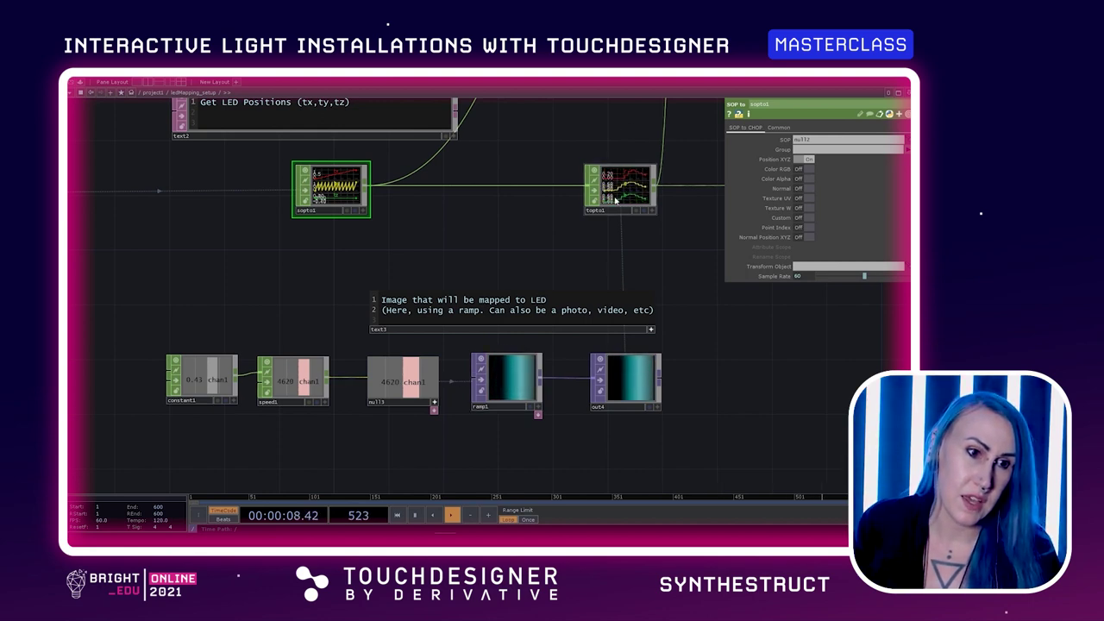
pyautogui.moveTo(564, 250); pyautogui.dragTo(678, 192)
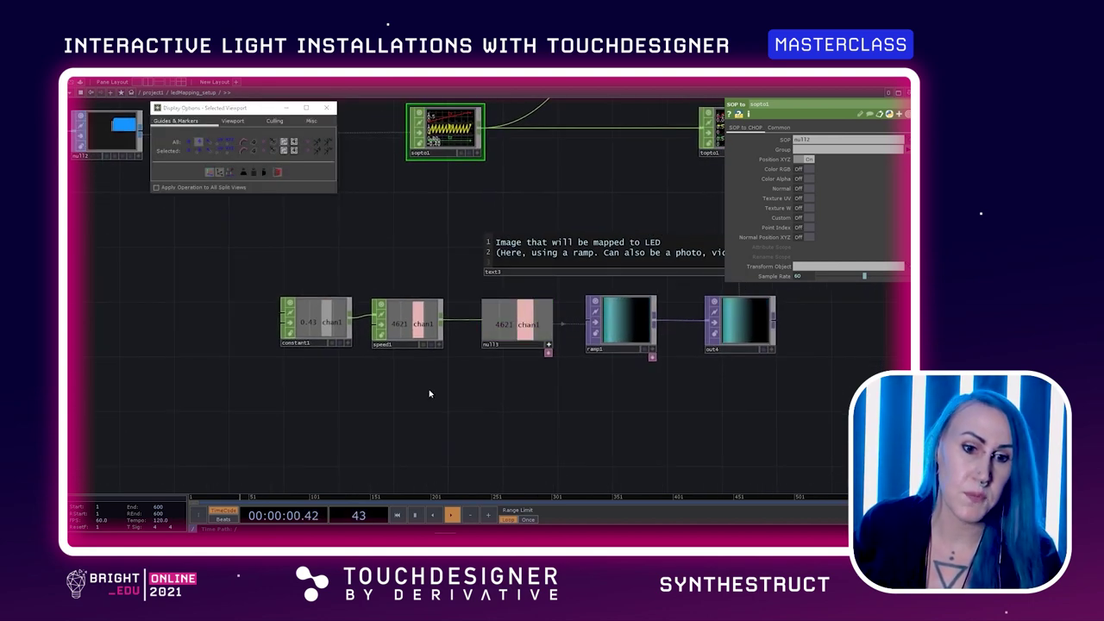
# Step: Examine the constant1, speed1 and null3 chain feeding the ramp image, and select ramp1 to review its parameters
pyautogui.hscroll(5, 446, 402)
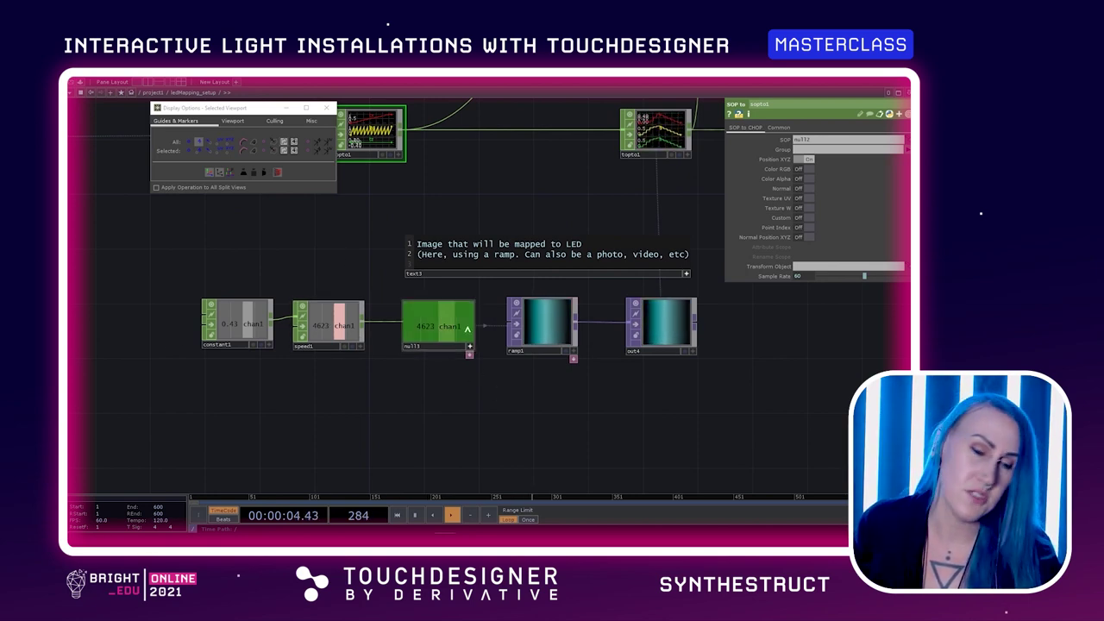
pyautogui.hscroll(3, 492, 406)
pyautogui.scroll(2, 492, 405)
pyautogui.hscroll(1, 496, 412)
pyautogui.scroll(1, 496, 412)
pyautogui.click(487, 358)
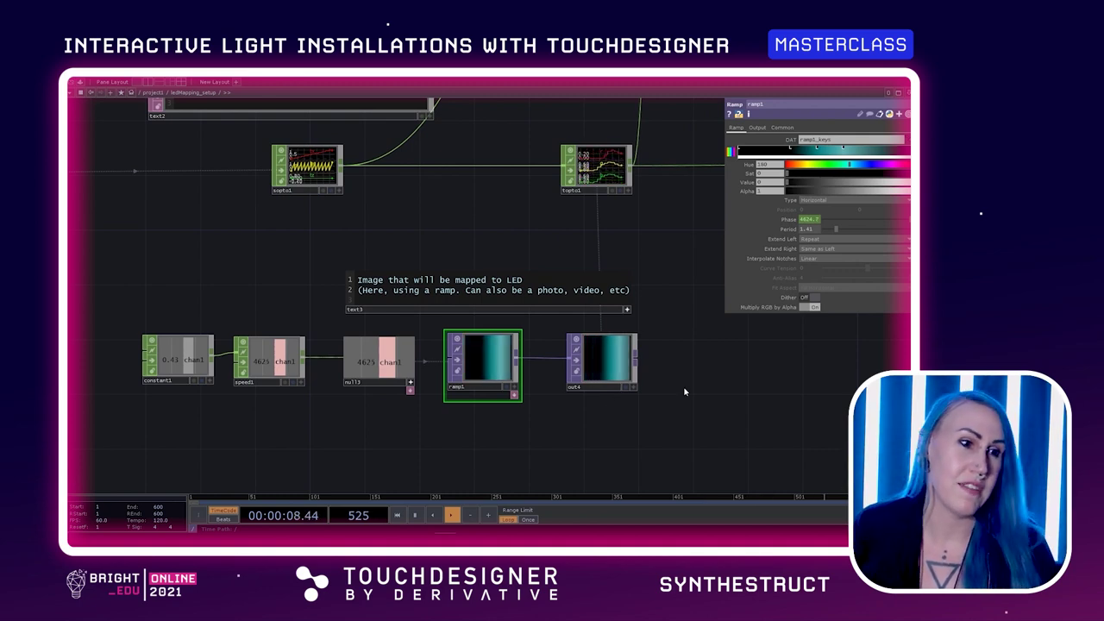
pyautogui.scroll(2, 683, 388)
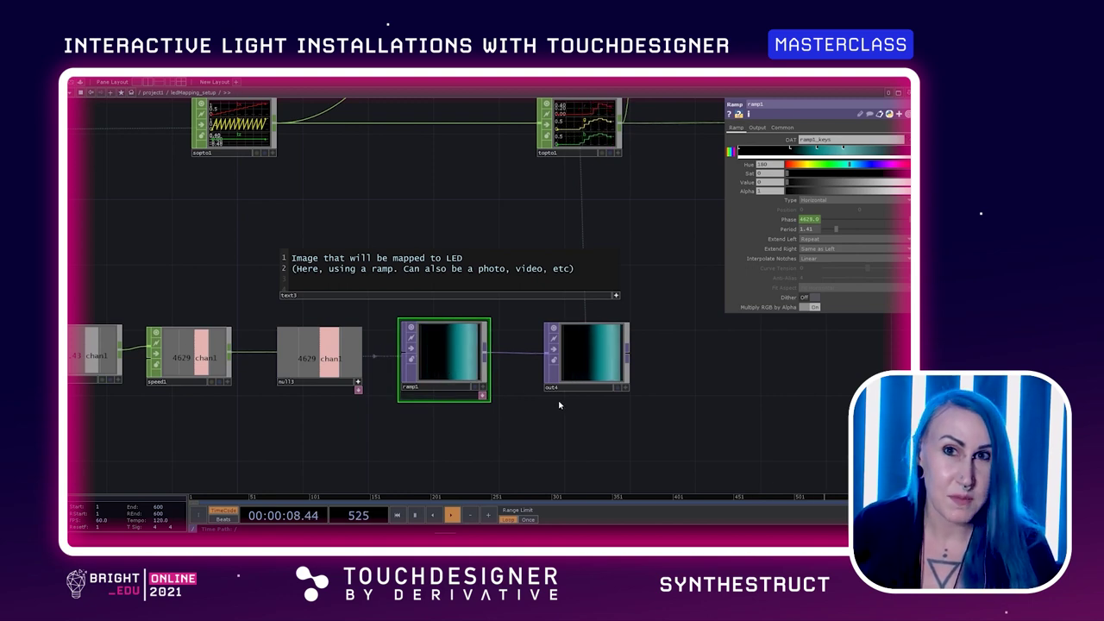
pyautogui.hscroll(-2, 682, 385)
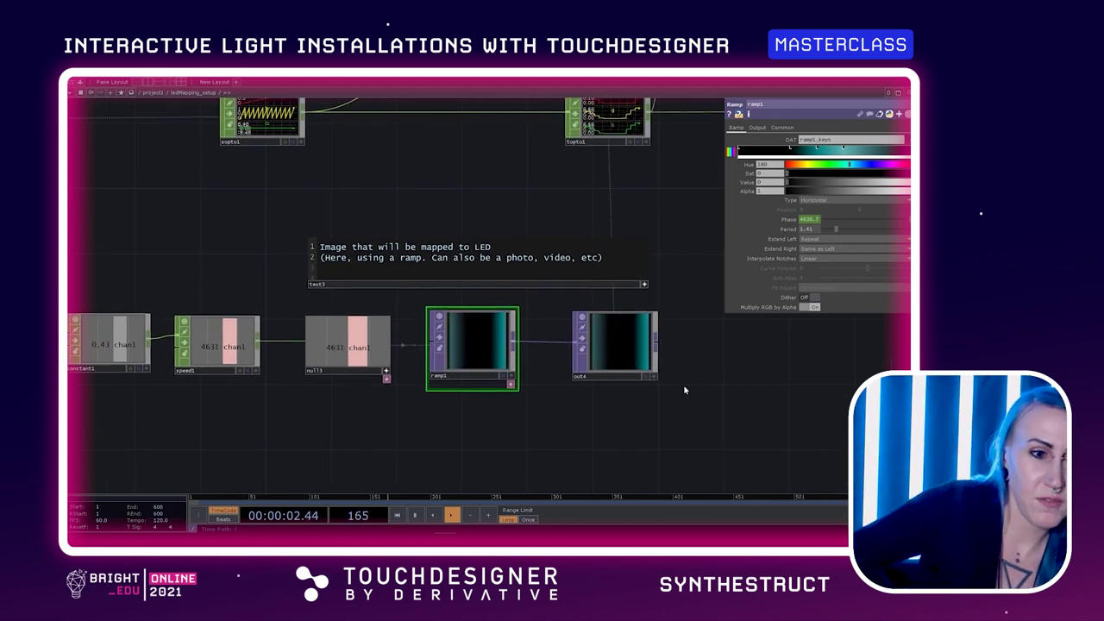
pyautogui.scroll(-1, 592, 414)
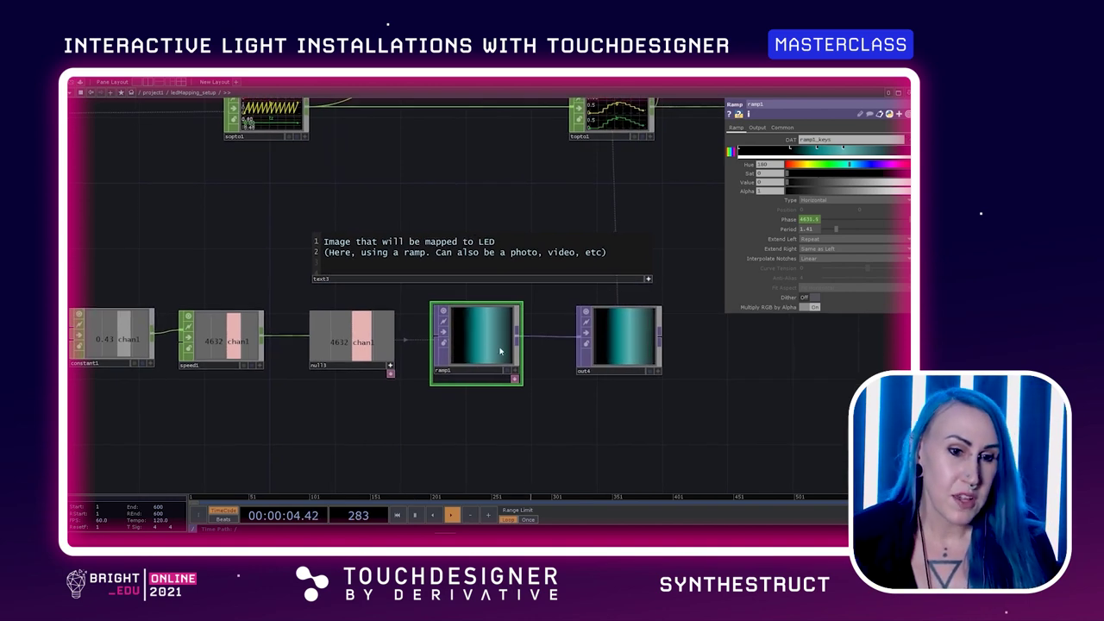
# Step: Select topto1 and review its TOP reference to out4 and its input from sopto1
pyautogui.moveTo(646, 301); pyautogui.dragTo(545, 357)
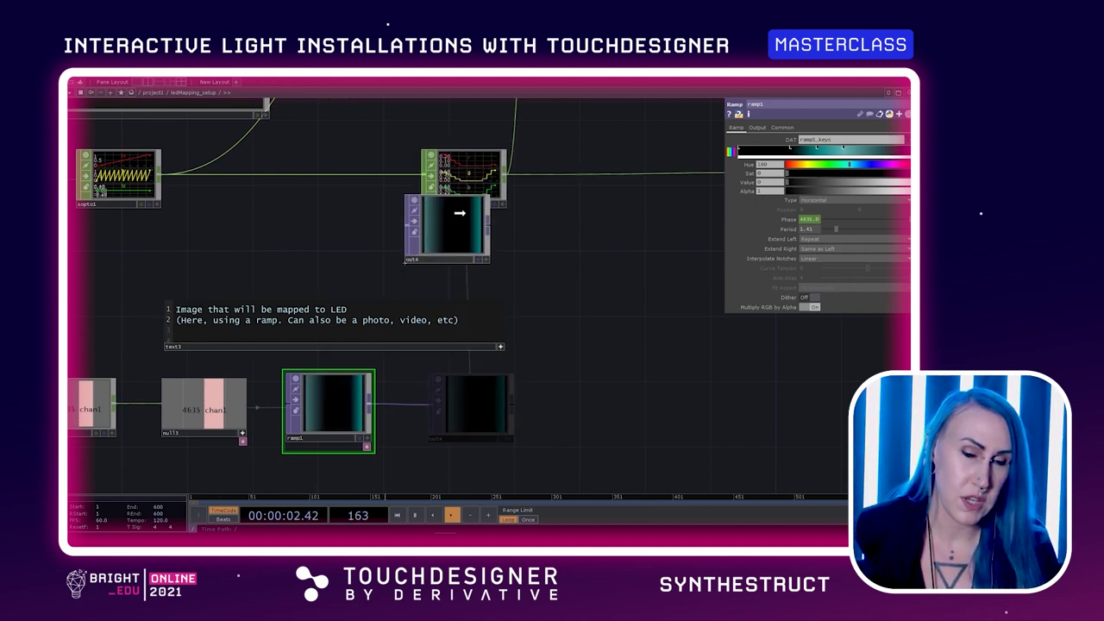
pyautogui.click(474, 176)
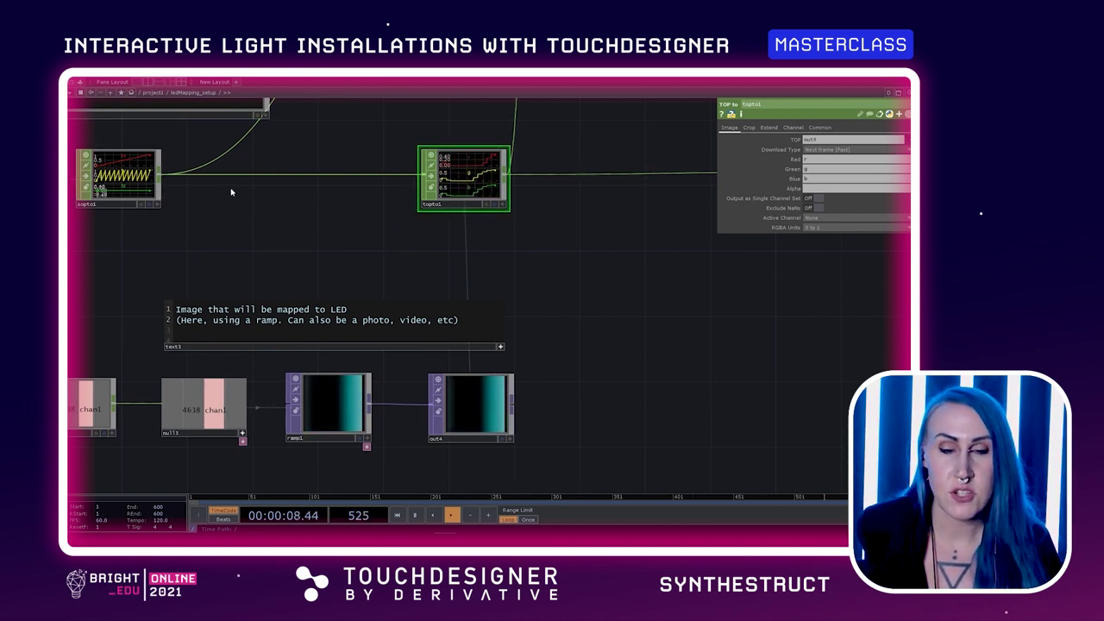
pyautogui.moveTo(169, 145); pyautogui.dragTo(204, 178)
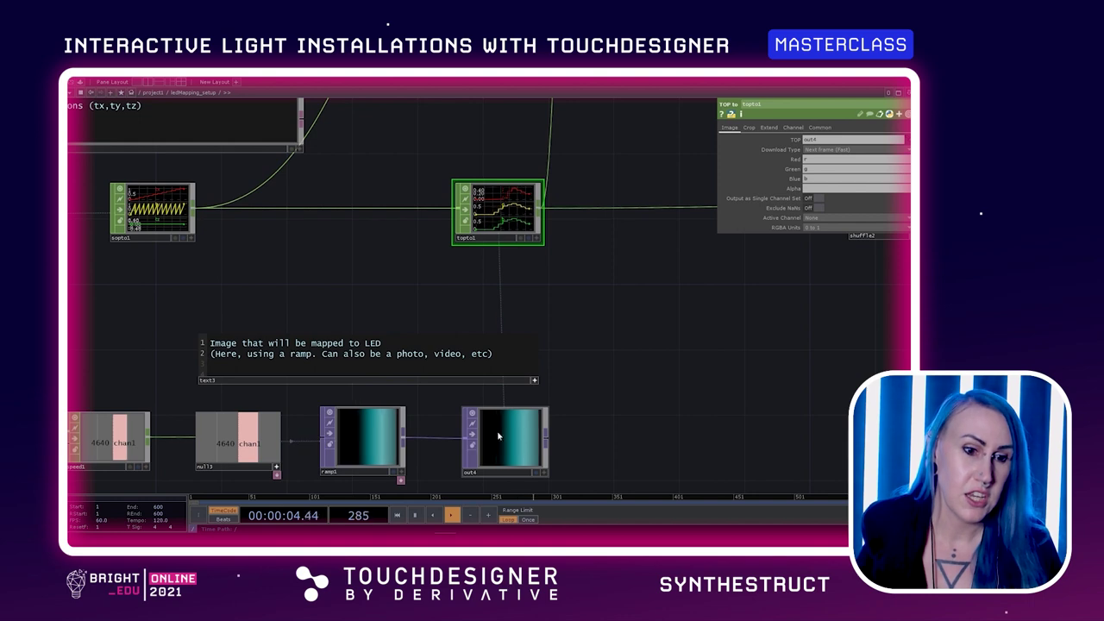
# Step: Select out4 and follow the network from topto1 to the chain that formats samples into separate channels per universe
pyautogui.moveTo(584, 318); pyautogui.dragTo(575, 305)
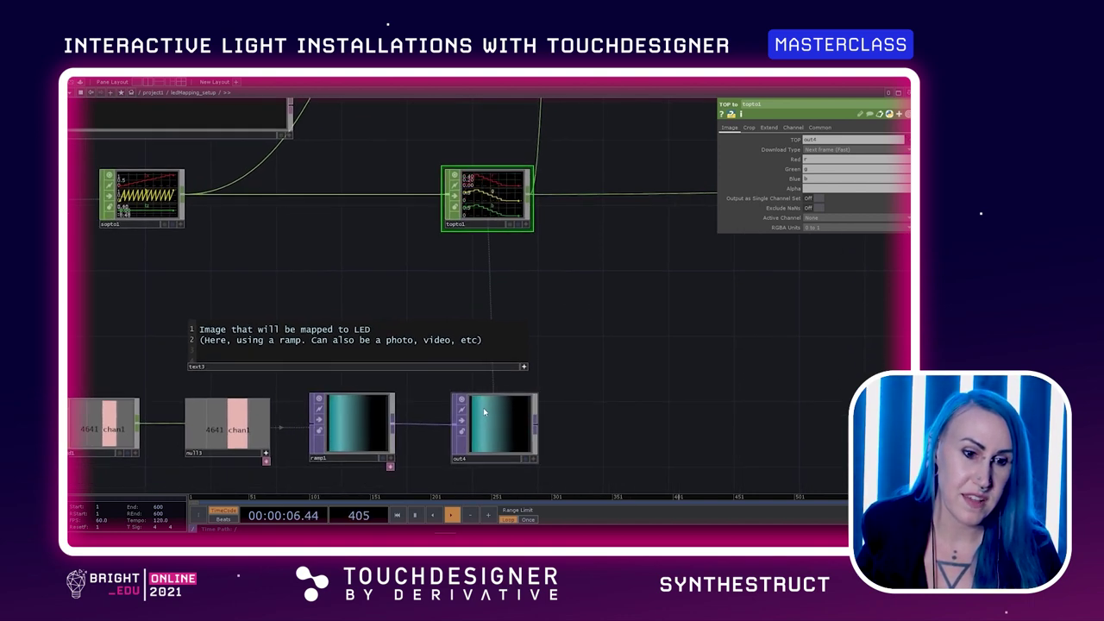
pyautogui.click(485, 453)
pyautogui.scroll(-4, 595, 217)
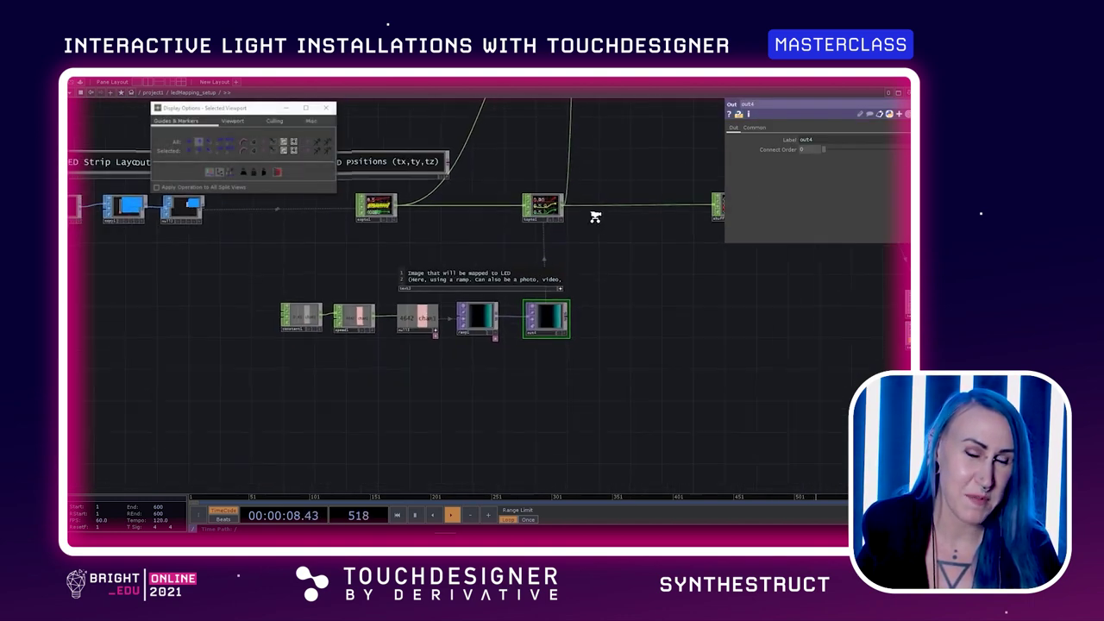
pyautogui.moveTo(611, 164); pyautogui.dragTo(423, 258)
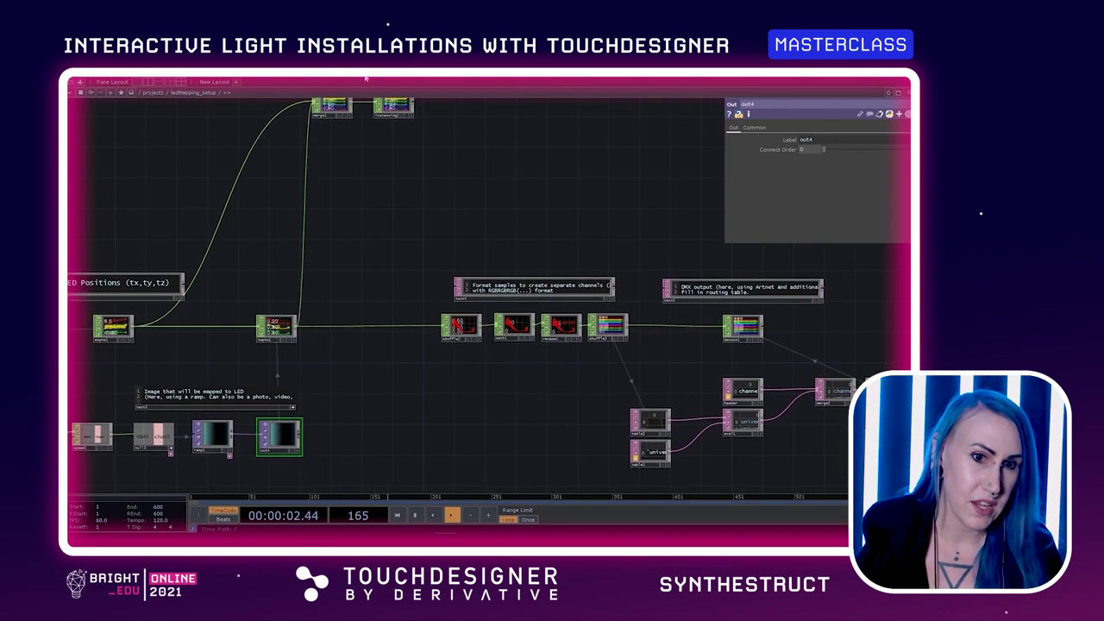
pyautogui.scroll(6, 441, 353)
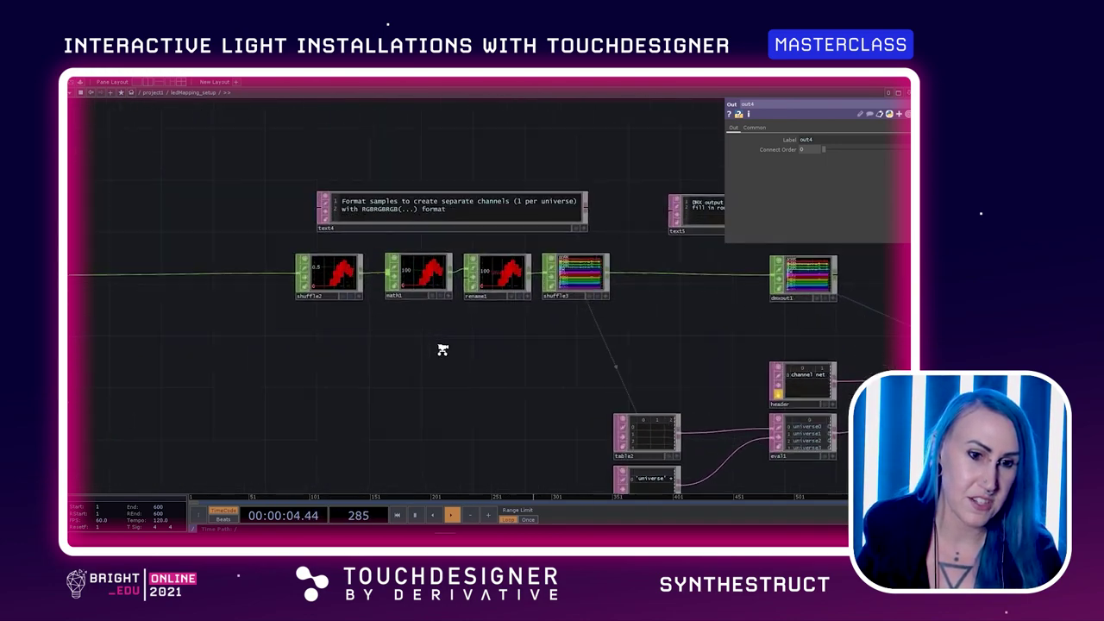
pyautogui.moveTo(370, 345); pyautogui.dragTo(426, 343)
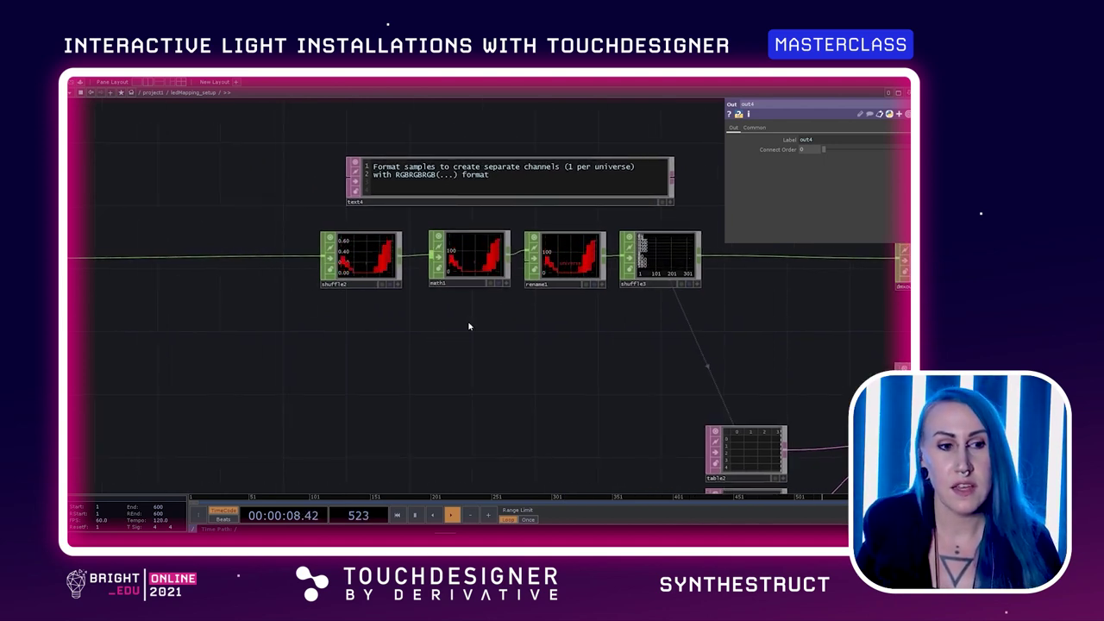
# Step: Select shuffle2 and review its Method options, keeping Sequence All Samples, alongside its input from topto1
pyautogui.click(371, 274)
pyautogui.moveTo(422, 321); pyautogui.dragTo(486, 323)
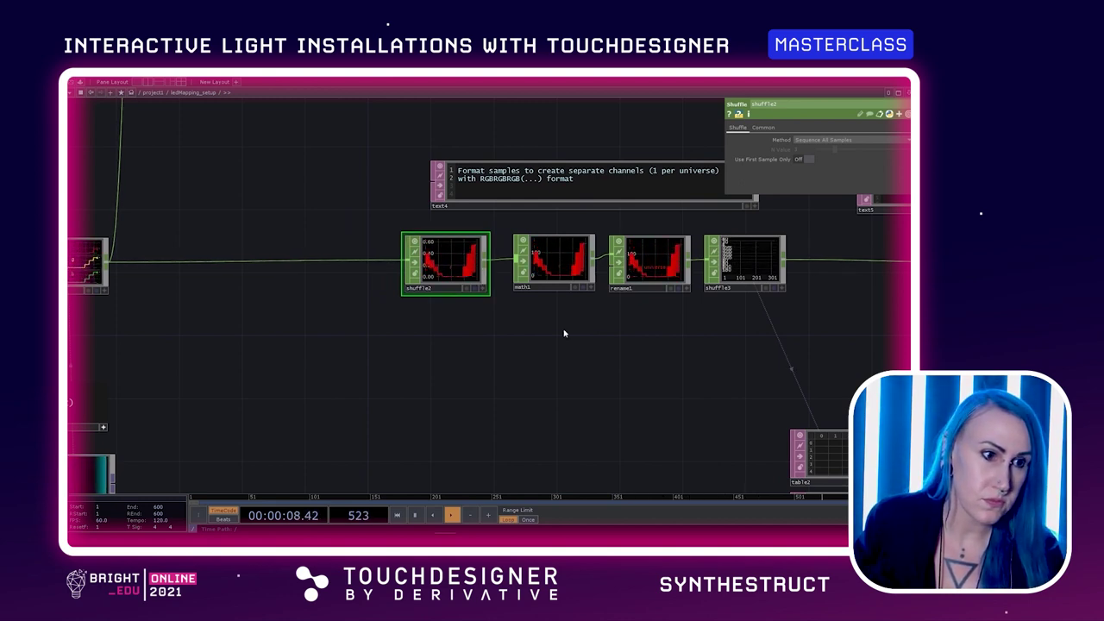
pyautogui.click(828, 139)
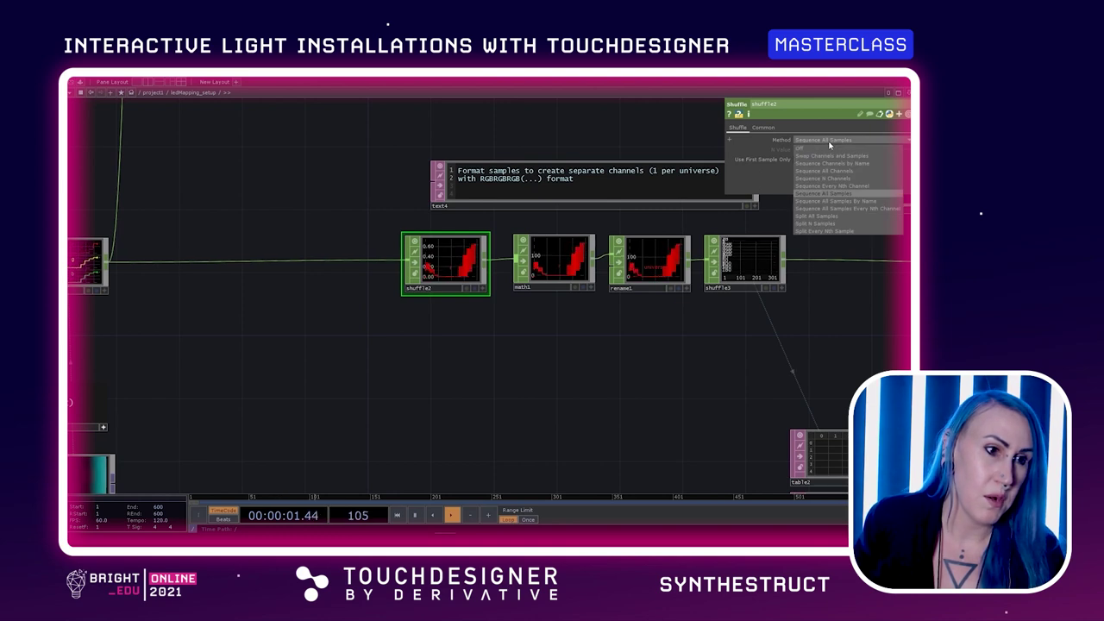
pyautogui.click(830, 198)
pyautogui.moveTo(618, 382); pyautogui.dragTo(732, 394)
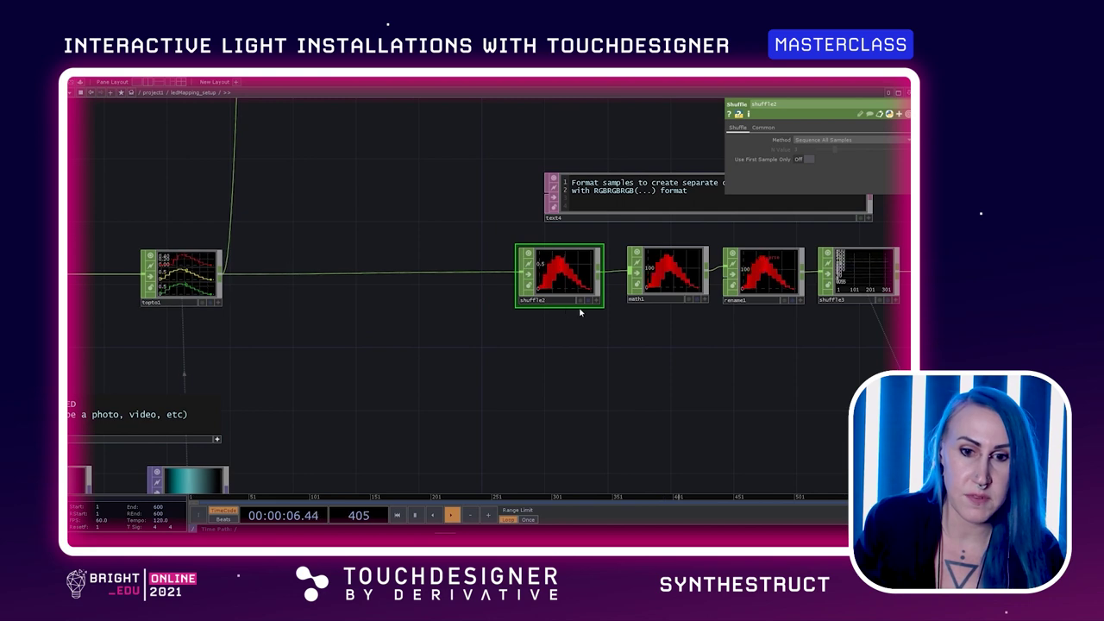
# Step: Switch shuffle2's Method to Off to inspect the separate r, g and b channels, and restore Sequence All Samples
pyautogui.click(806, 139)
pyautogui.click(805, 147)
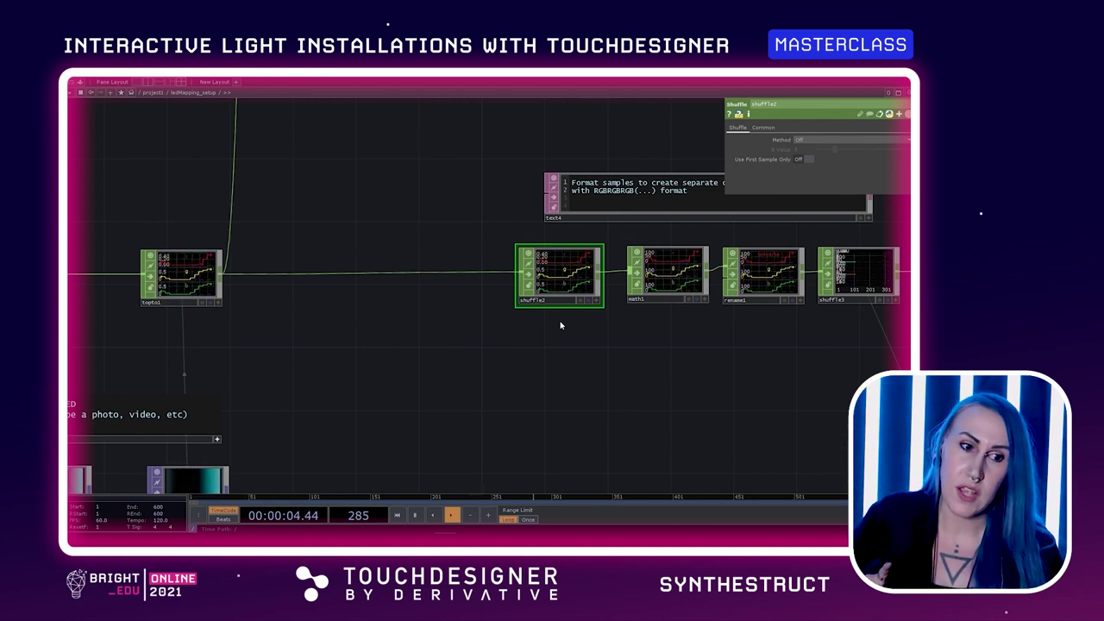
pyautogui.scroll(5, 560, 301)
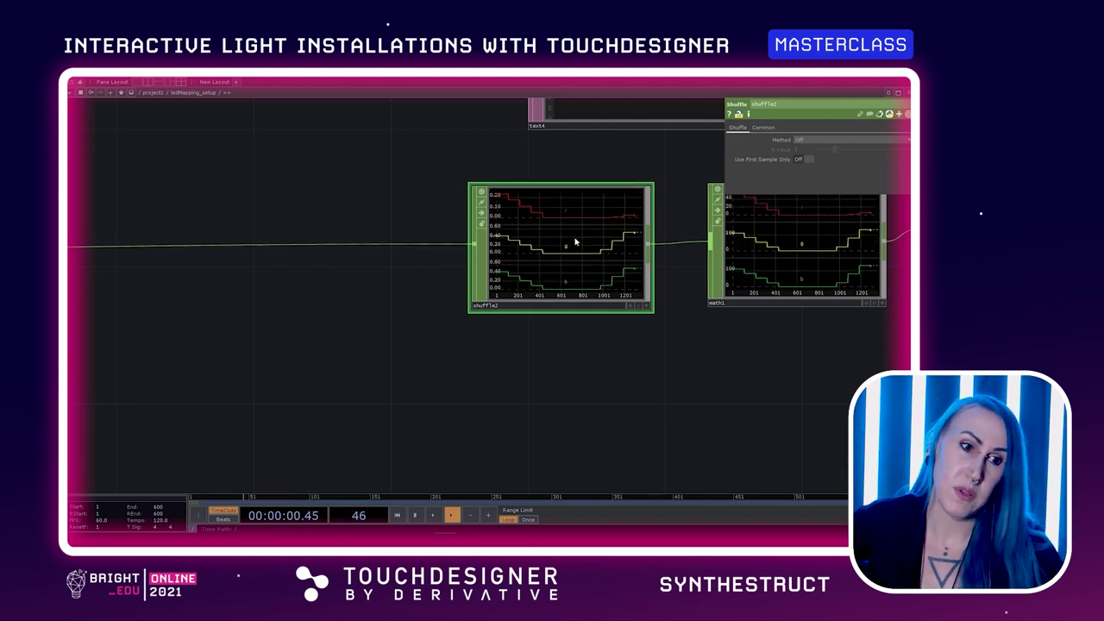
pyautogui.moveTo(561, 354); pyautogui.dragTo(431, 328)
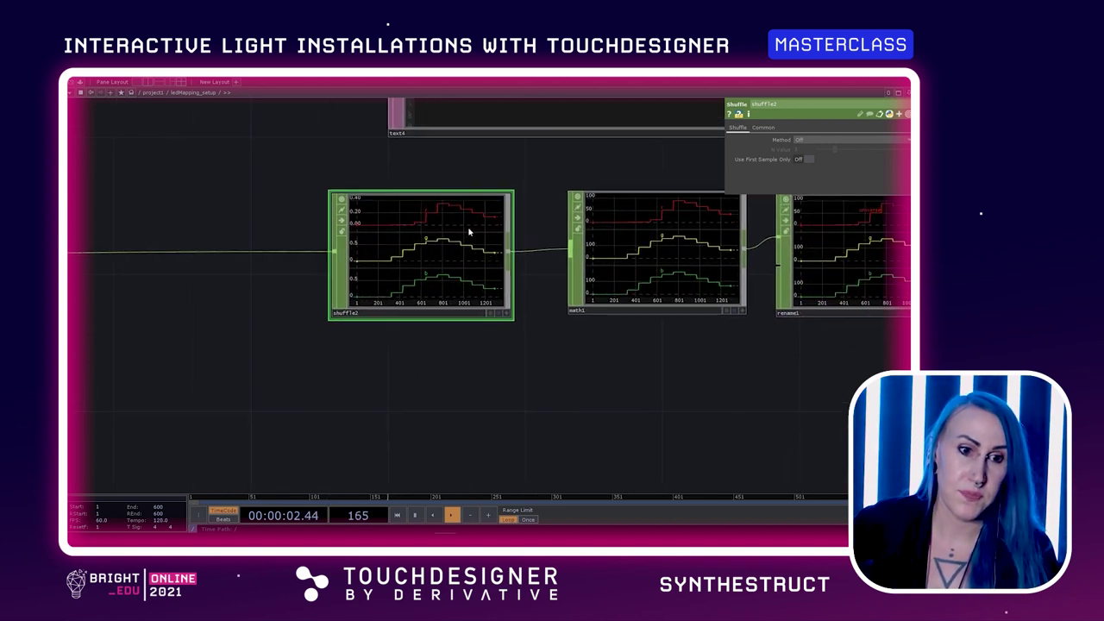
pyautogui.click(811, 139)
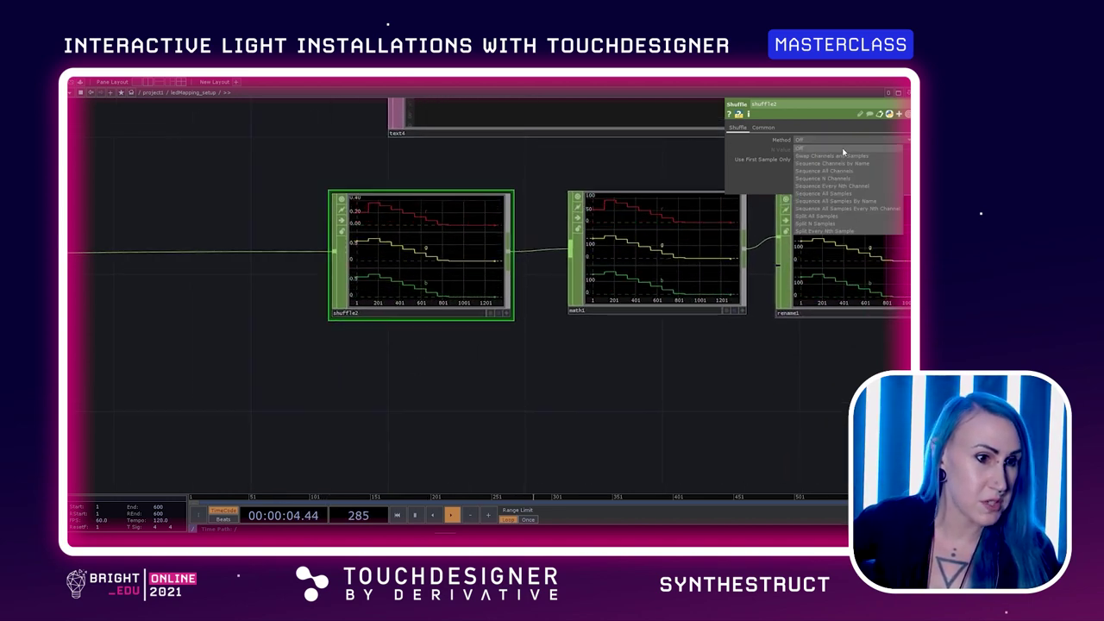
pyautogui.click(856, 197)
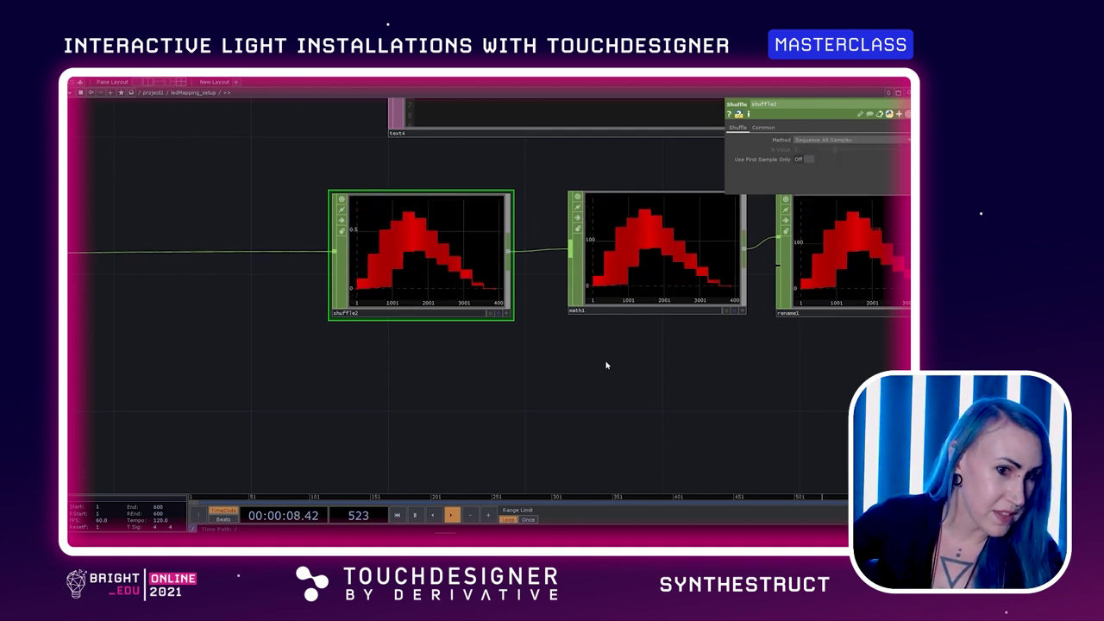
# Step: Select math1 and review its From Range and To Range parameters, comparing its output with shuffle2
pyautogui.moveTo(475, 369); pyautogui.dragTo(168, 353)
pyautogui.click(328, 279)
pyautogui.moveTo(435, 351); pyautogui.dragTo(426, 375)
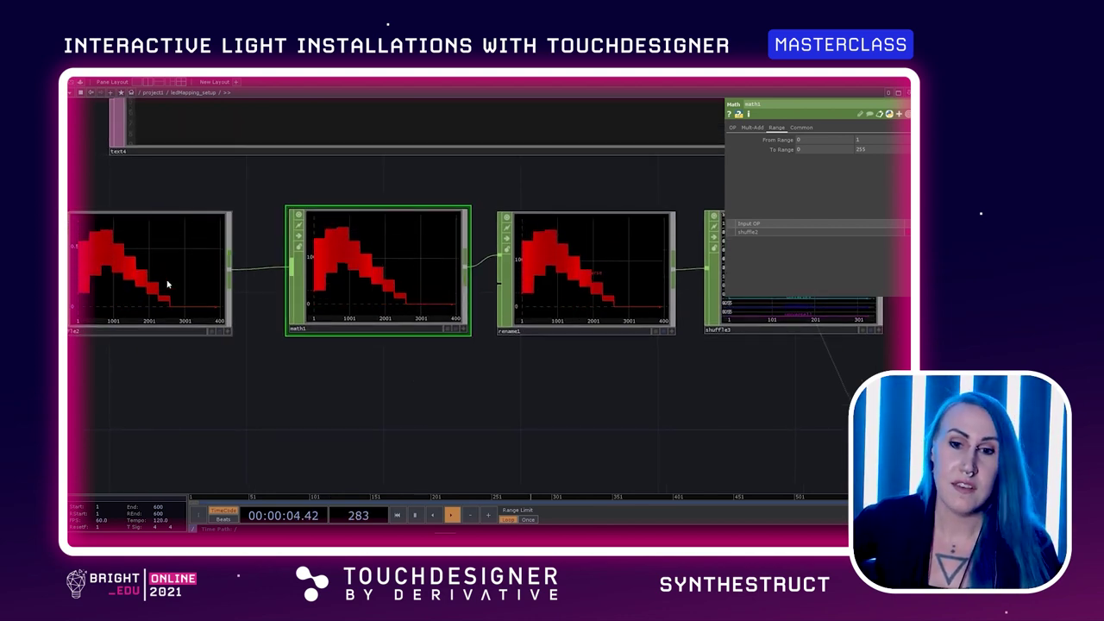
pyautogui.moveTo(172, 365); pyautogui.dragTo(393, 364)
pyautogui.scroll(4, 337, 344)
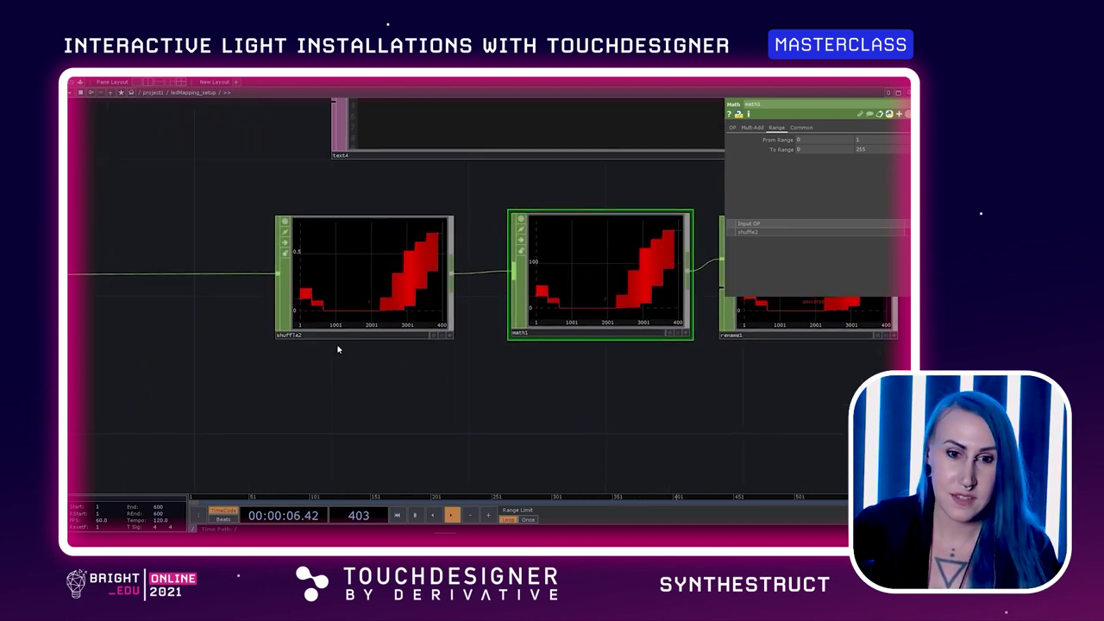
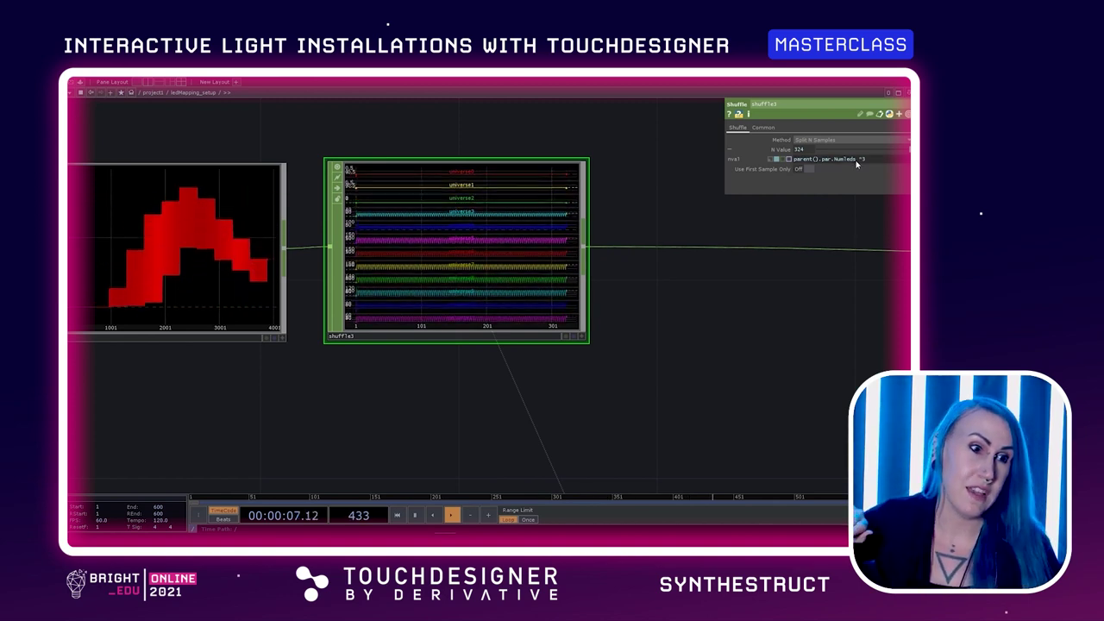
# Step: Examine shuffle3's Split N Samples settings and its per-universe channels alongside the incoming rename1 data
pyautogui.moveTo(650, 323); pyautogui.dragTo(669, 340)
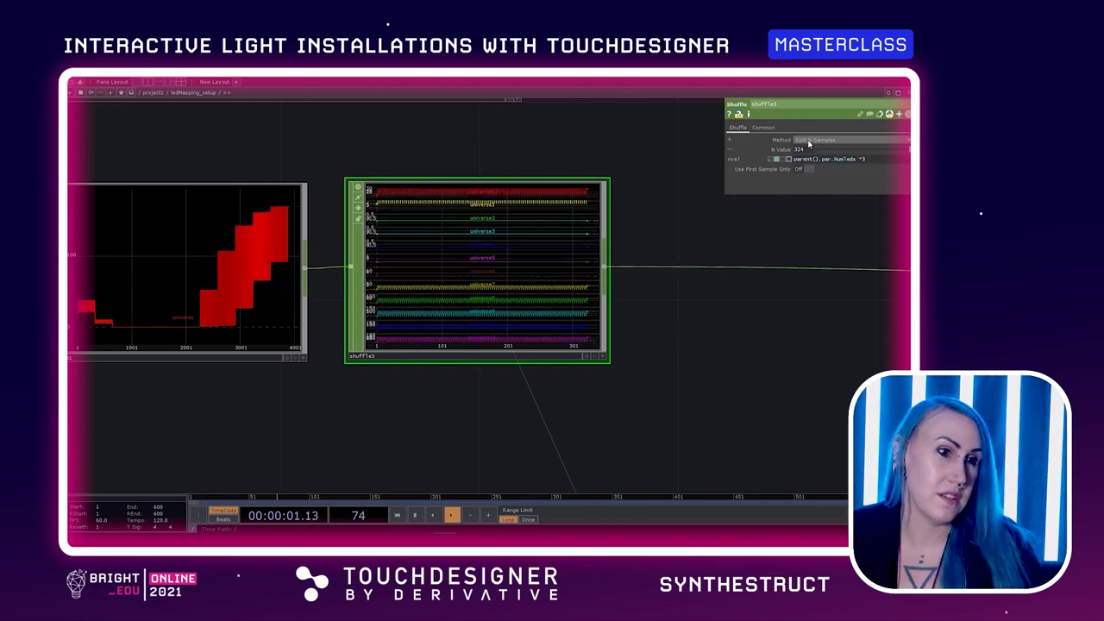
pyautogui.scroll(3, 665, 285)
pyautogui.scroll(1, 663, 285)
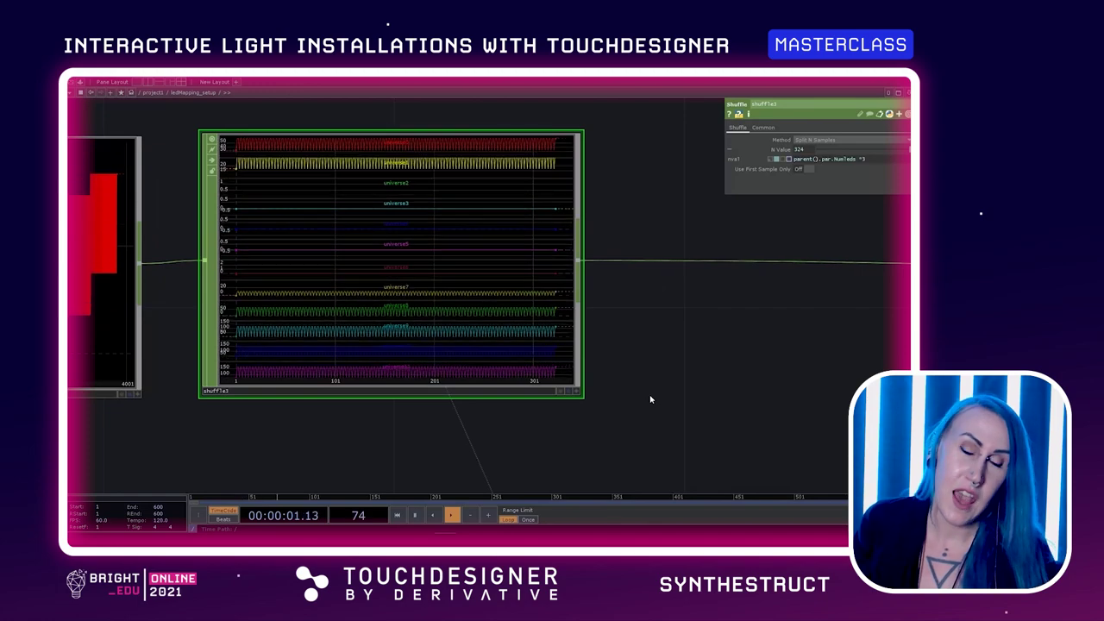
pyautogui.scroll(-3, 656, 370)
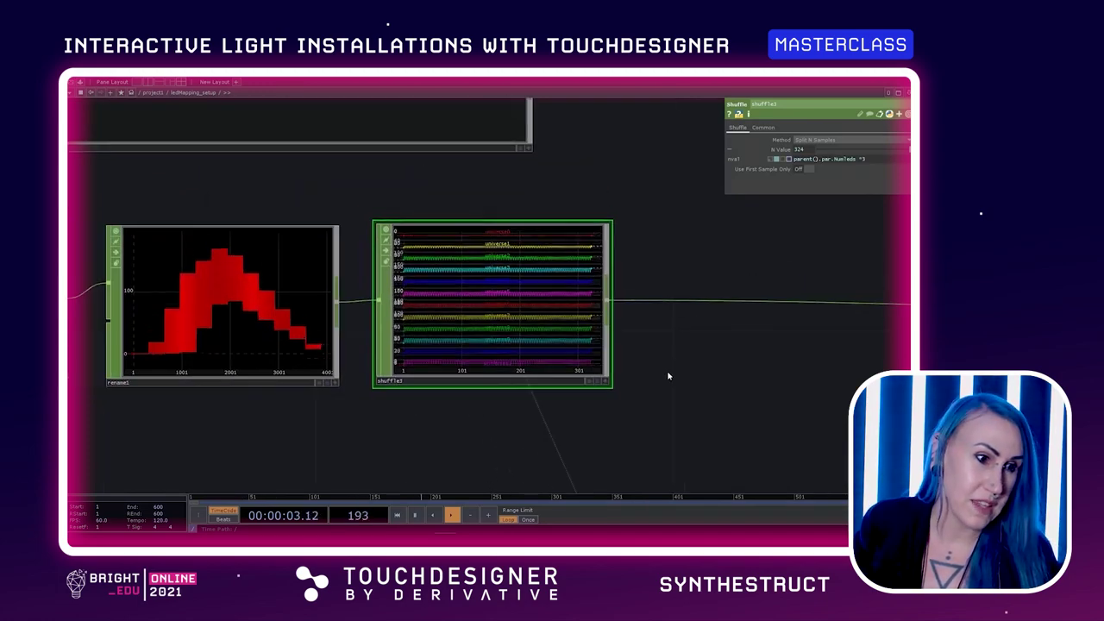
pyautogui.moveTo(667, 376); pyautogui.dragTo(540, 326)
pyautogui.scroll(-1, 610, 331)
pyautogui.scroll(2, 609, 331)
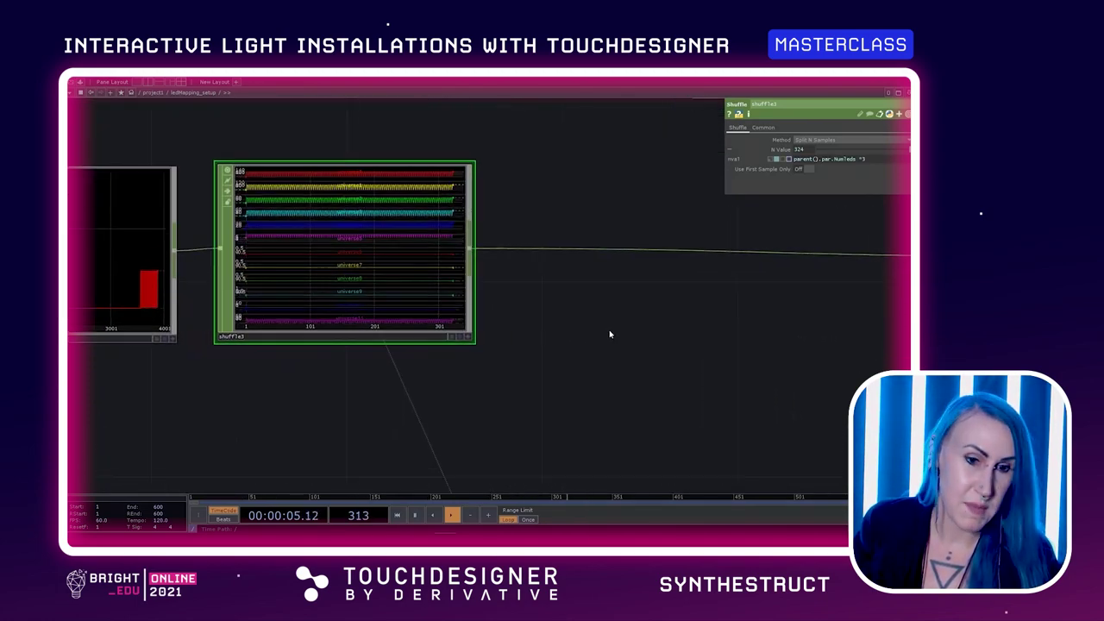
# Step: Follow the network from shuffle3 to dmxout1 and the table operators that build its routing table
pyautogui.scroll(-4, 589, 291)
pyautogui.moveTo(602, 295); pyautogui.dragTo(422, 232)
pyautogui.scroll(-2, 421, 228)
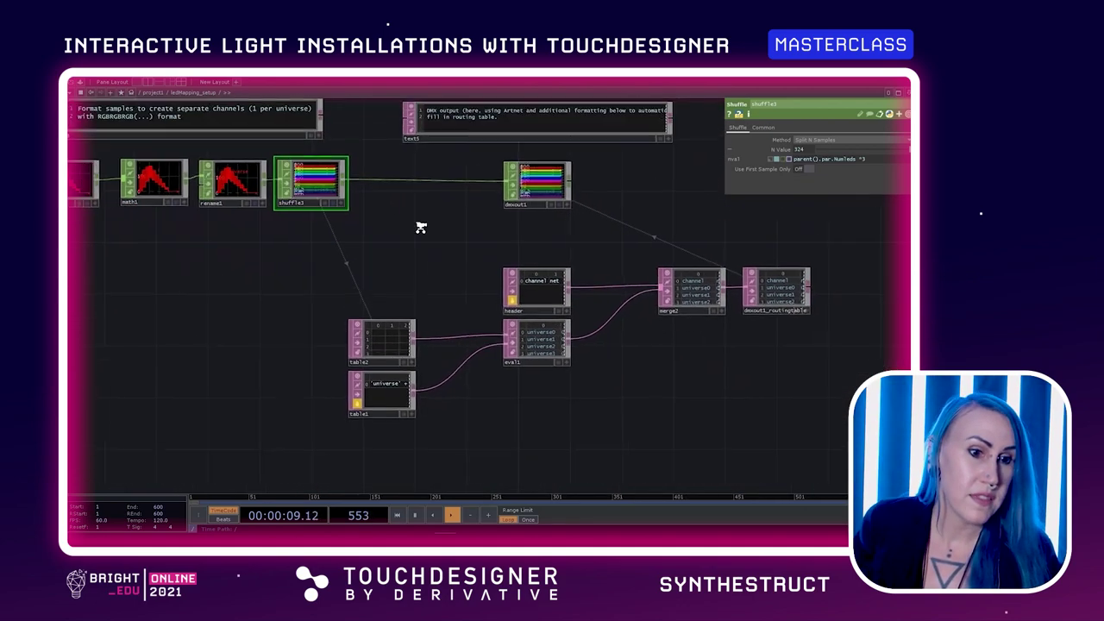
pyautogui.scroll(-1, 421, 228)
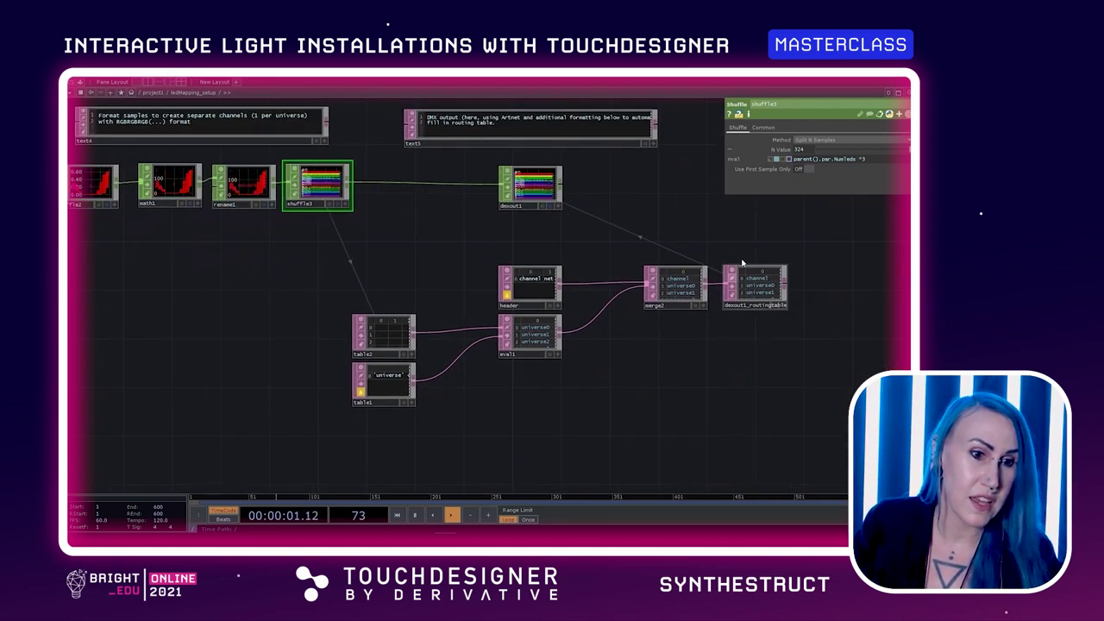
pyautogui.scroll(3, 575, 350)
pyautogui.scroll(-1, 574, 348)
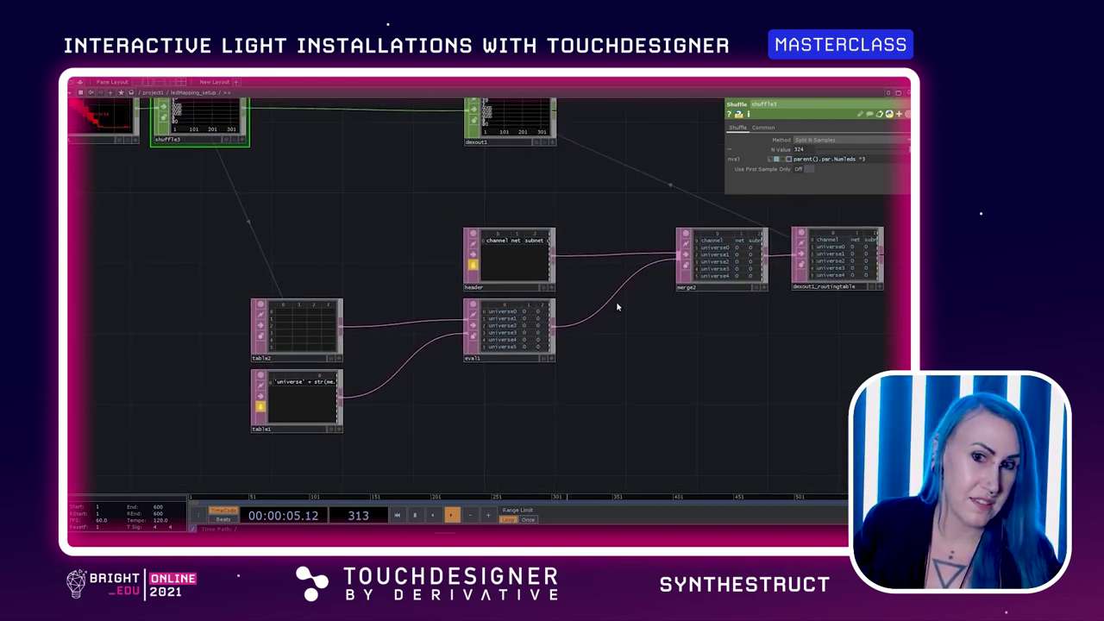
pyautogui.moveTo(356, 217); pyautogui.dragTo(526, 324)
pyautogui.moveTo(440, 427); pyautogui.dragTo(377, 328)
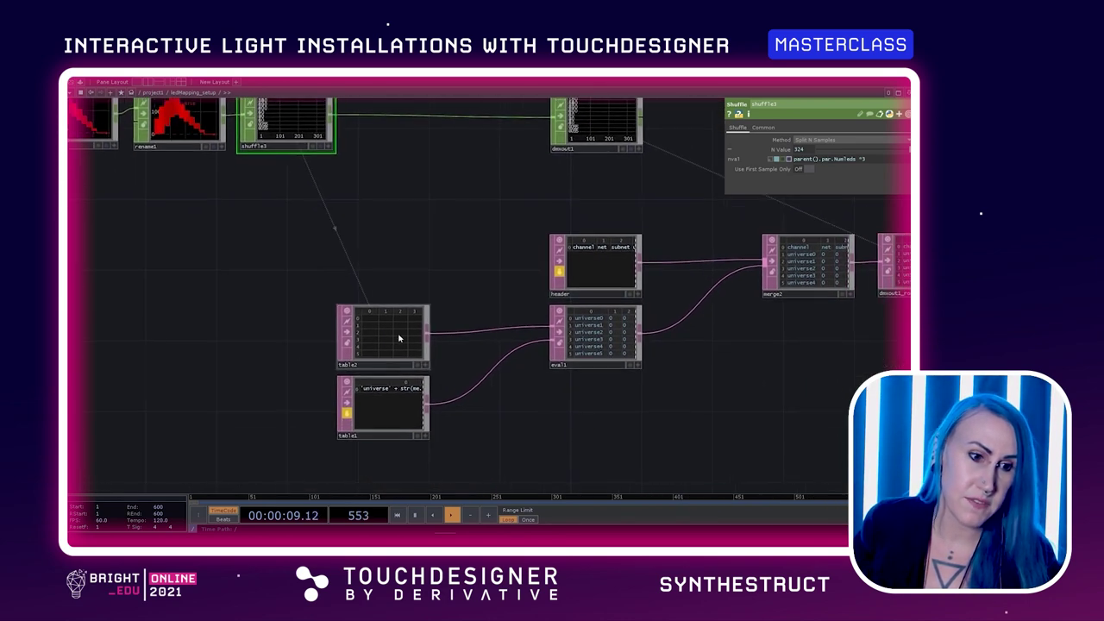
# Step: Examine the contents of table2 and table1 and how eval1, header and merge2 feed dmxout1_routingtable
pyautogui.scroll(3, 452, 365)
pyautogui.moveTo(451, 366); pyautogui.dragTo(594, 311)
pyautogui.scroll(4, 503, 320)
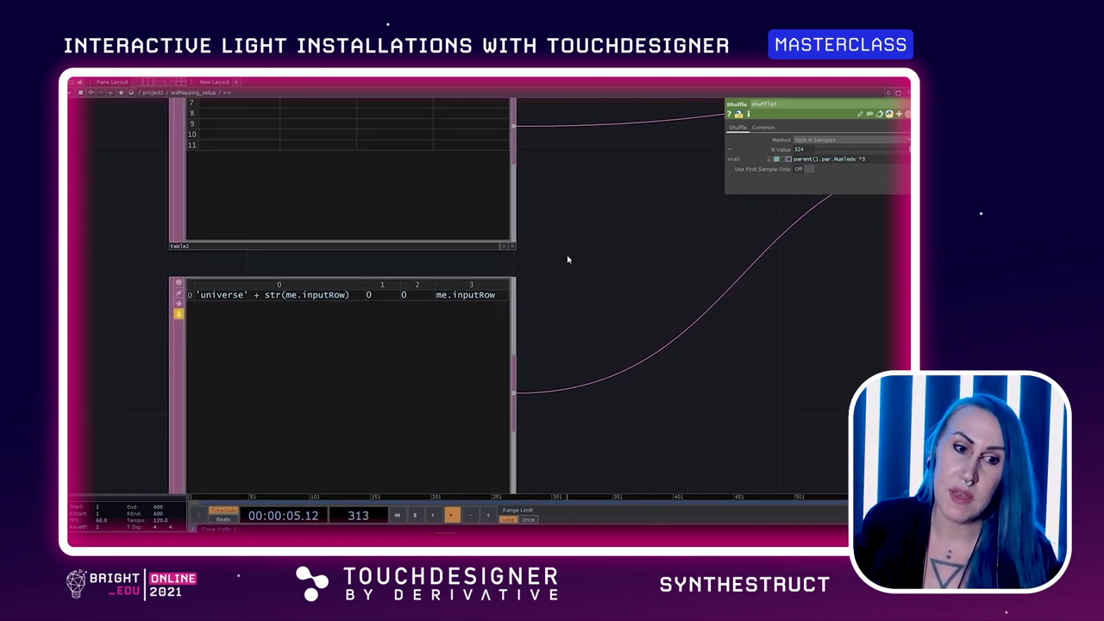
pyautogui.scroll(-4, 565, 254)
pyautogui.moveTo(766, 343); pyautogui.dragTo(594, 387)
pyautogui.scroll(-3, 629, 382)
pyautogui.moveTo(670, 366); pyautogui.dragTo(601, 395)
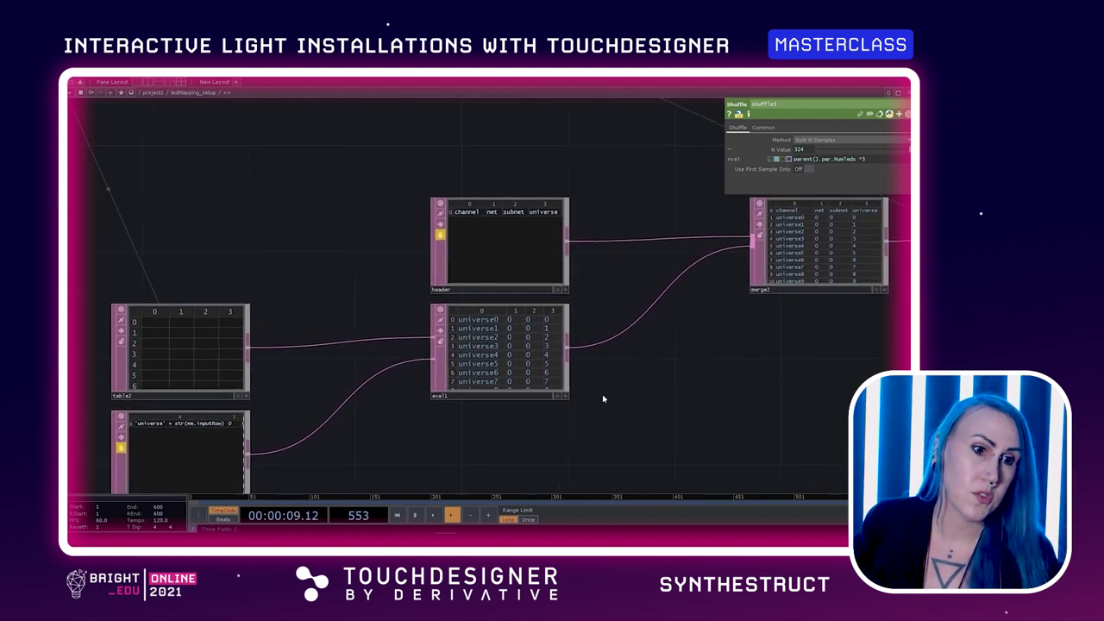
pyautogui.moveTo(702, 347); pyautogui.dragTo(556, 396)
pyautogui.scroll(-2, 687, 393)
pyautogui.scroll(-1, 687, 393)
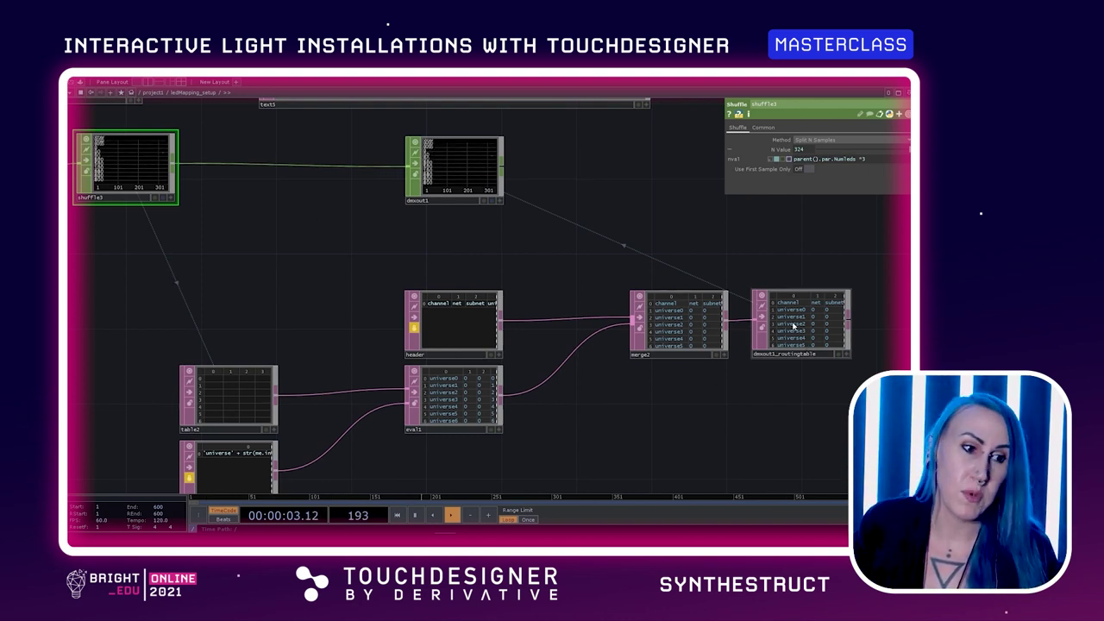
# Step: Add a DMX Out CHOP in the empty network area beside the DMX output note, above dmxout1_routingtable
pyautogui.moveTo(585, 219); pyautogui.dragTo(428, 279)
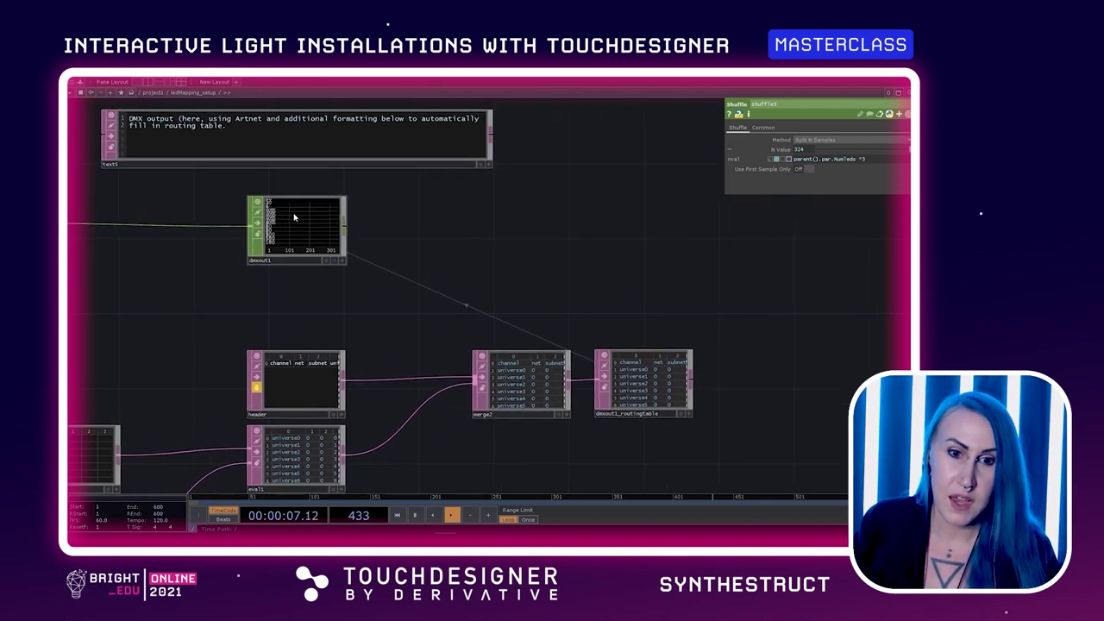
pyautogui.press('Tab')
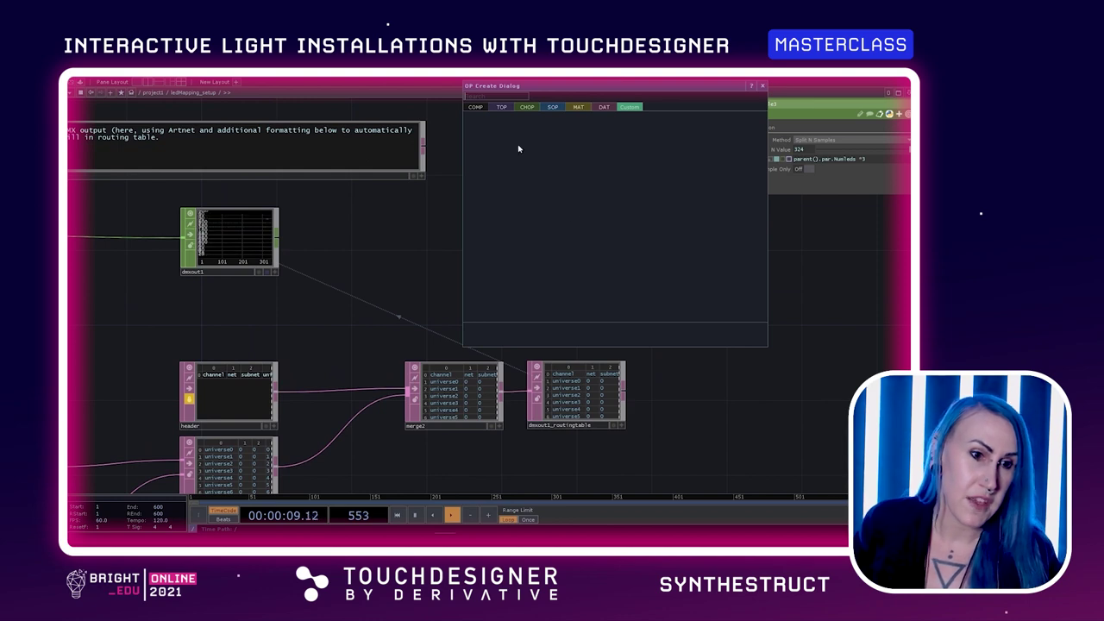
pyautogui.click(528, 108)
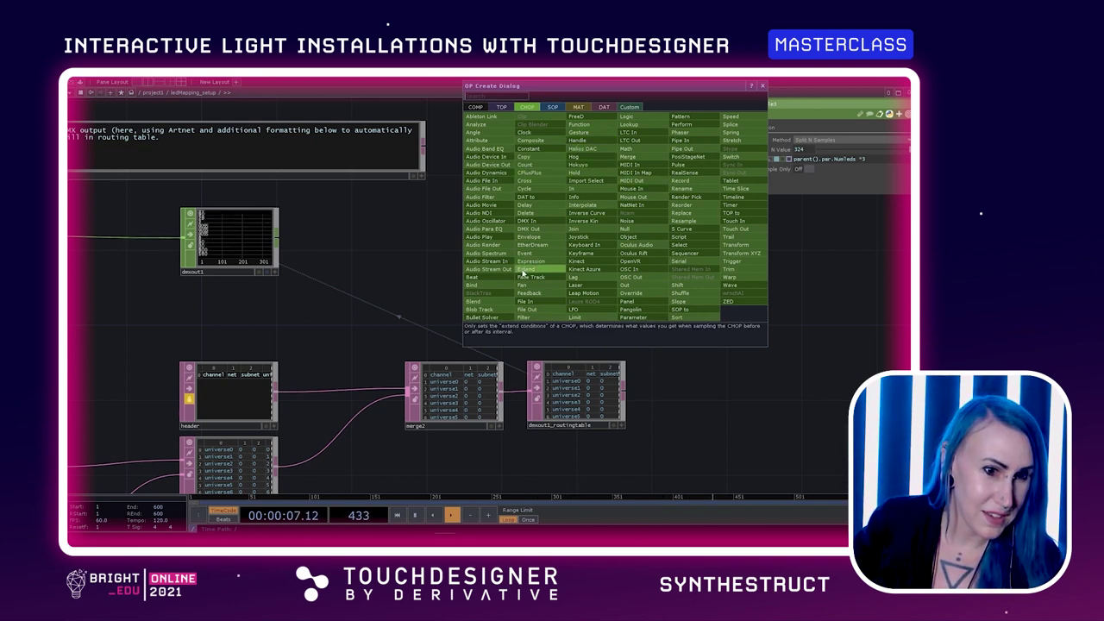
pyautogui.click(529, 229)
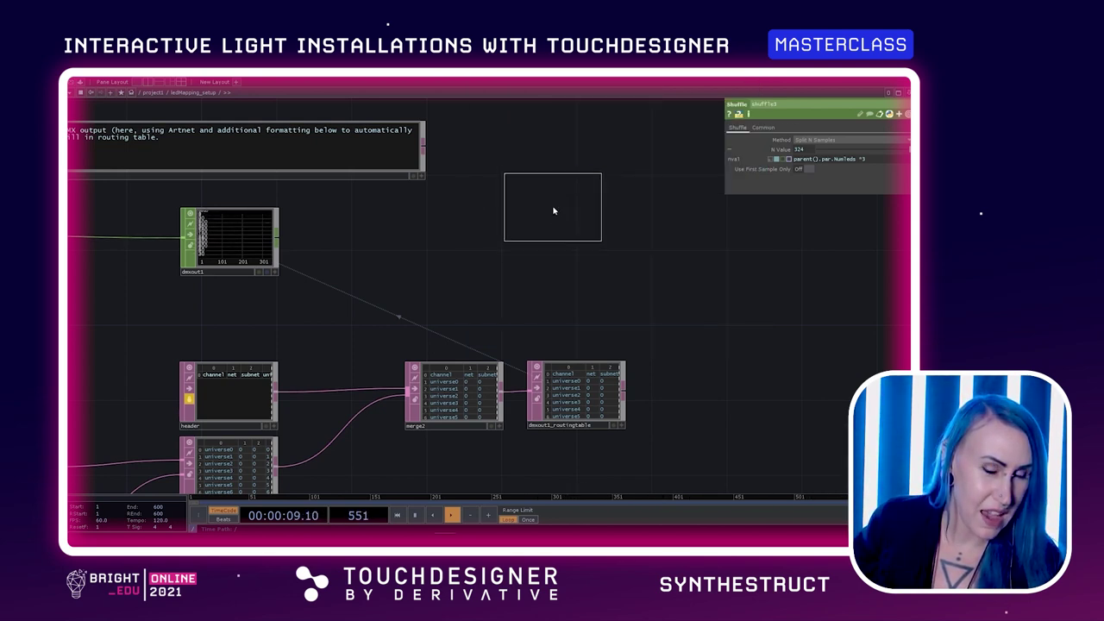
pyautogui.click(552, 210)
pyautogui.moveTo(586, 212); pyautogui.dragTo(608, 147)
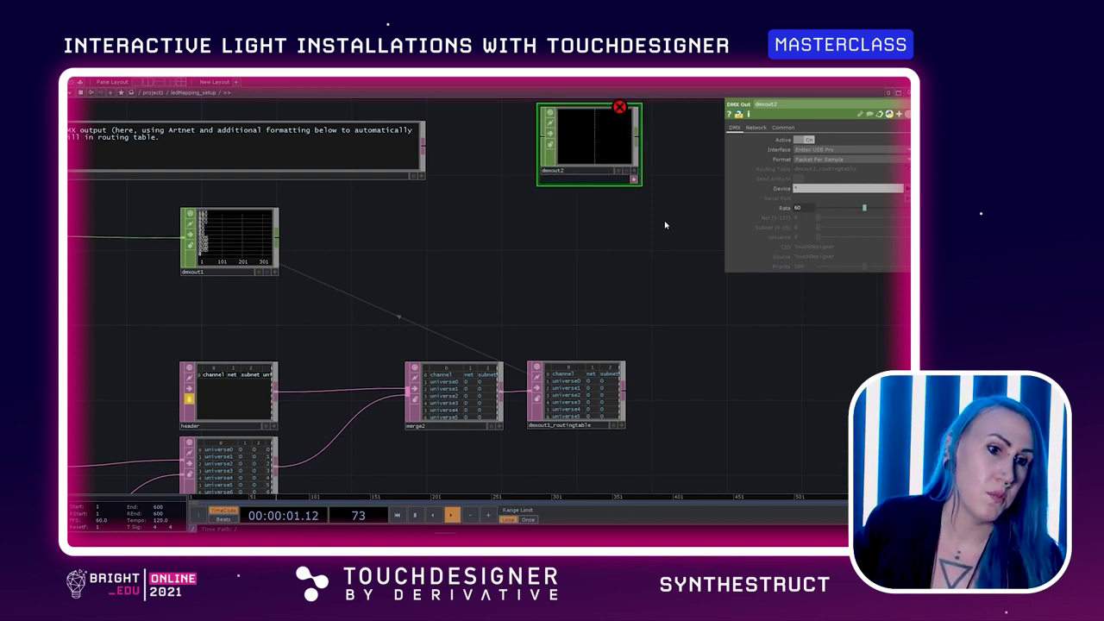
# Step: Expand the docked routing table of the new DMX Out CHOP and examine its column headers
pyautogui.scroll(3, 664, 222)
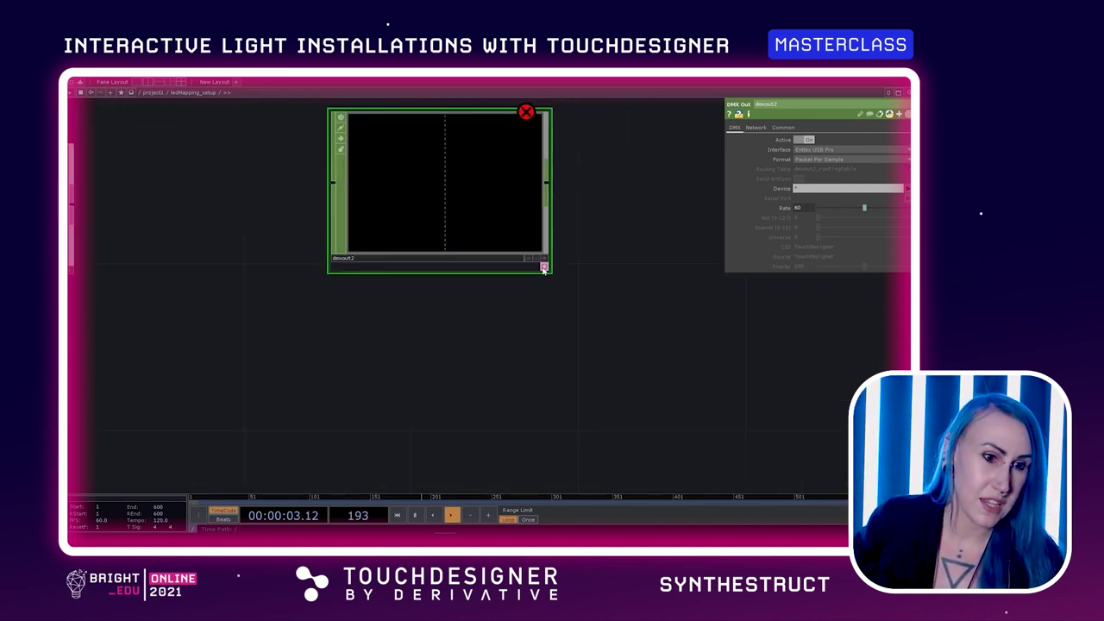
pyautogui.click(544, 269)
pyautogui.scroll(-2, 589, 313)
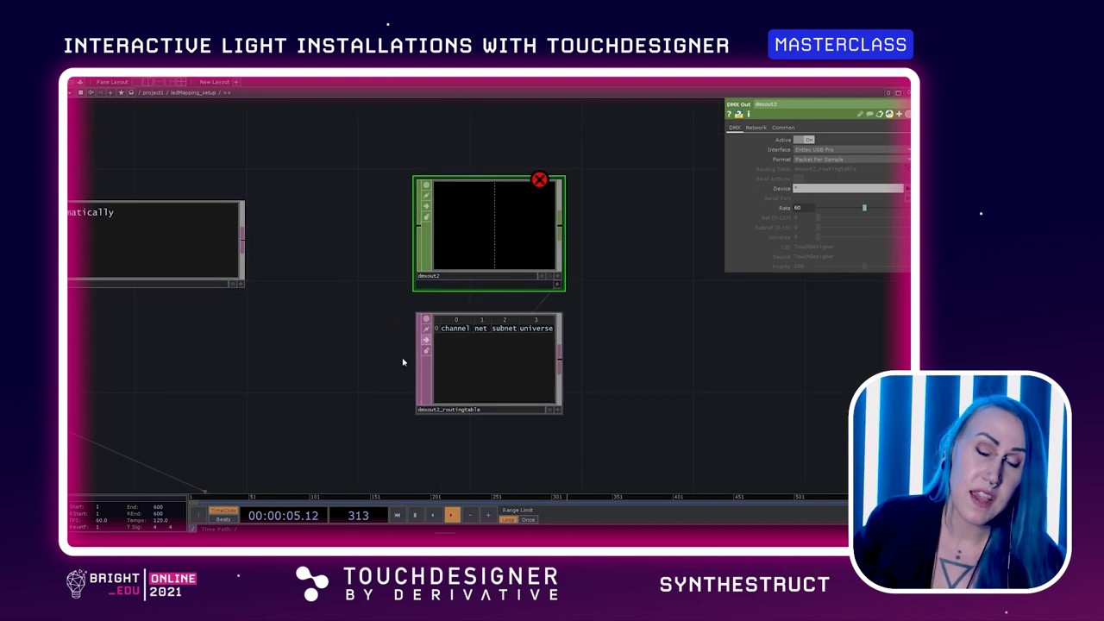
pyautogui.moveTo(596, 352); pyautogui.dragTo(616, 285)
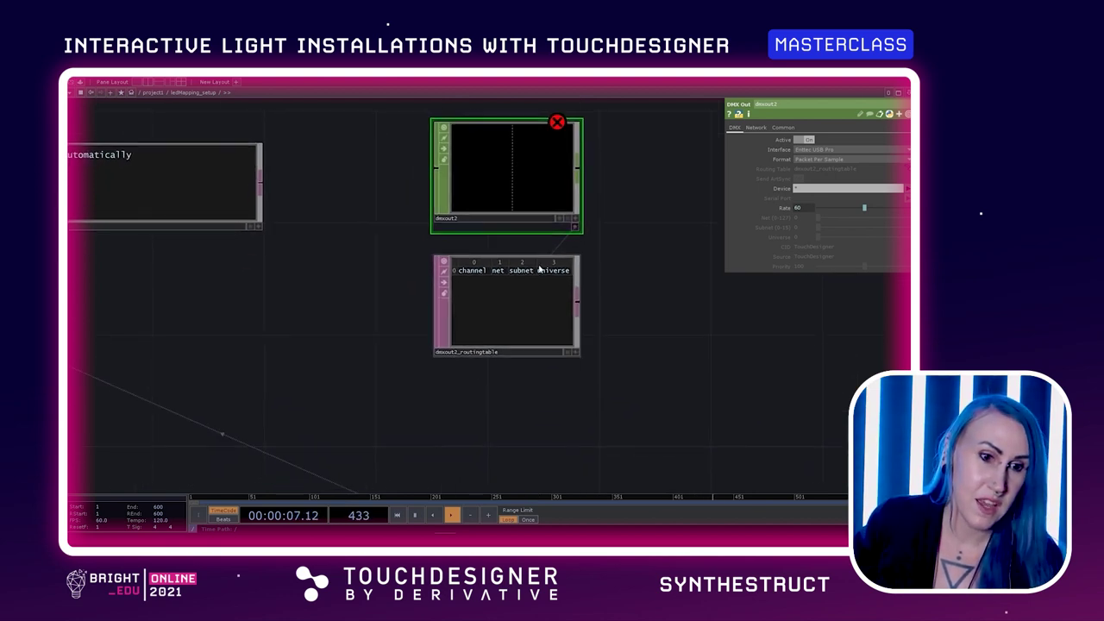
# Step: Connect the output of shuffle3 to the input of the new DMX Out CHOP dmxout2
pyautogui.scroll(-5, 375, 313)
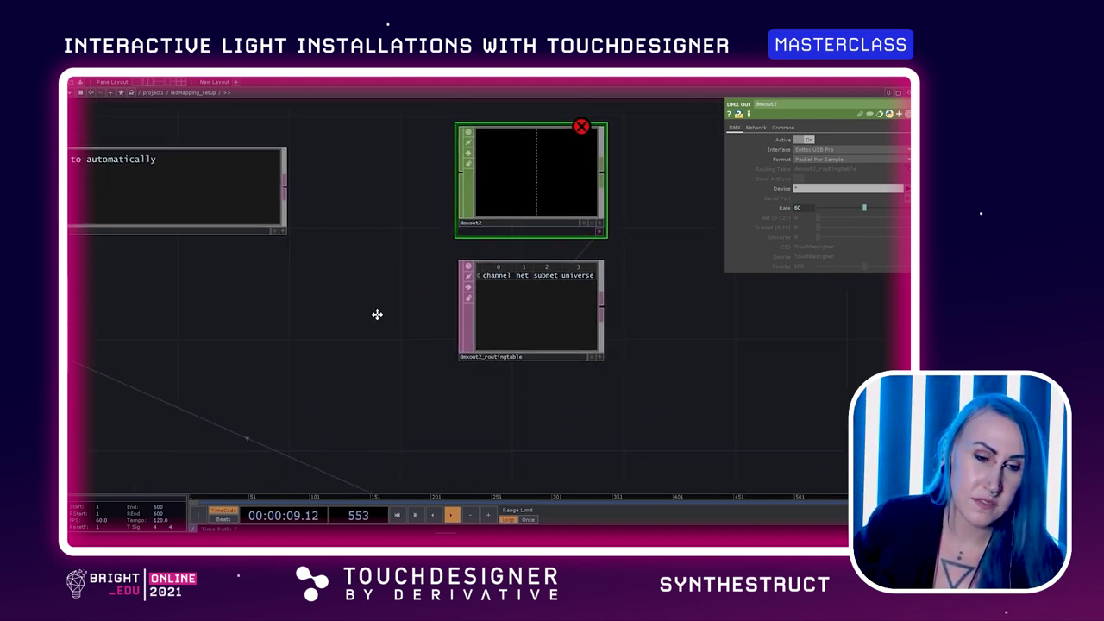
pyautogui.moveTo(556, 295); pyautogui.dragTo(600, 289)
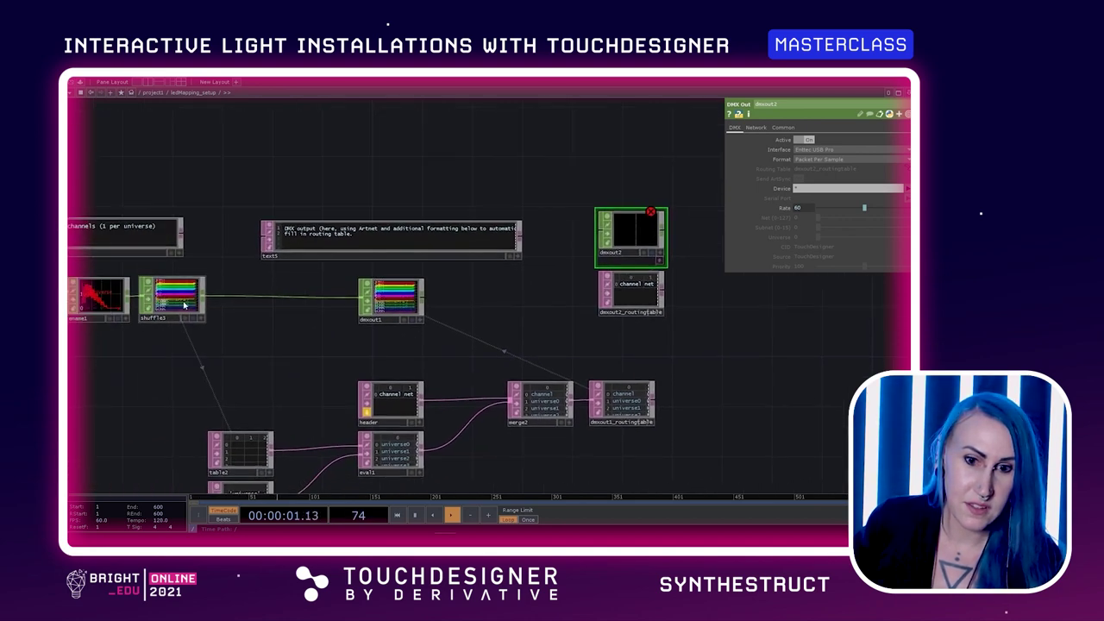
pyautogui.moveTo(205, 295); pyautogui.dragTo(603, 227)
pyautogui.scroll(3, 704, 254)
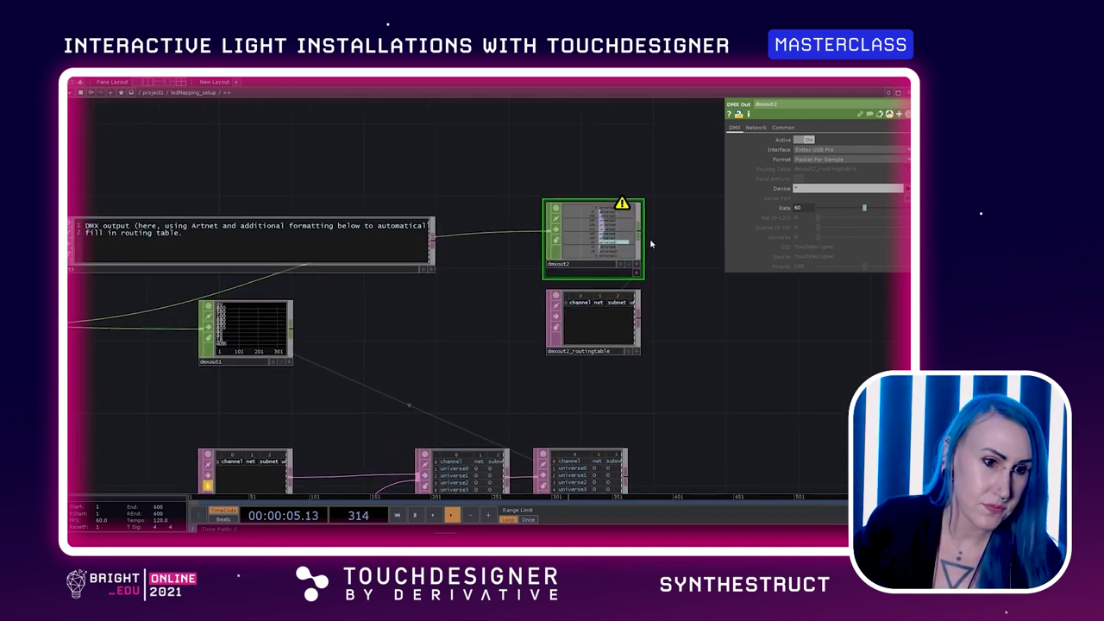
pyautogui.scroll(2, 650, 239)
pyautogui.scroll(1, 650, 238)
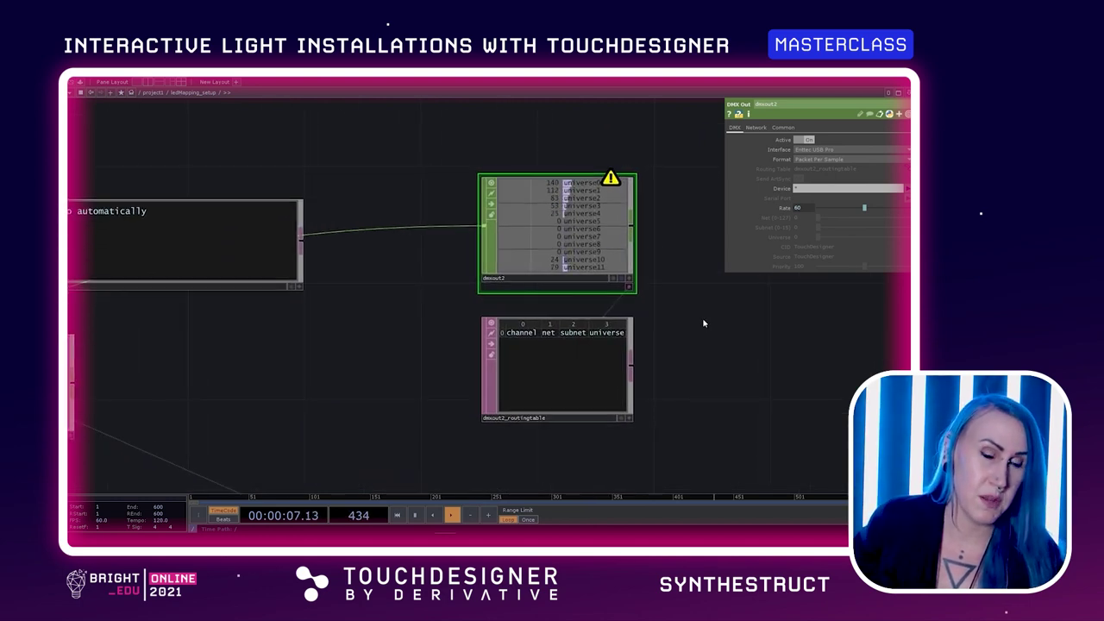
# Step: Compare the universe channels in shuffle3 with how dmxout2 displays the same incoming data
pyautogui.moveTo(705, 320); pyautogui.dragTo(624, 303)
pyautogui.moveTo(360, 276); pyautogui.dragTo(337, 292)
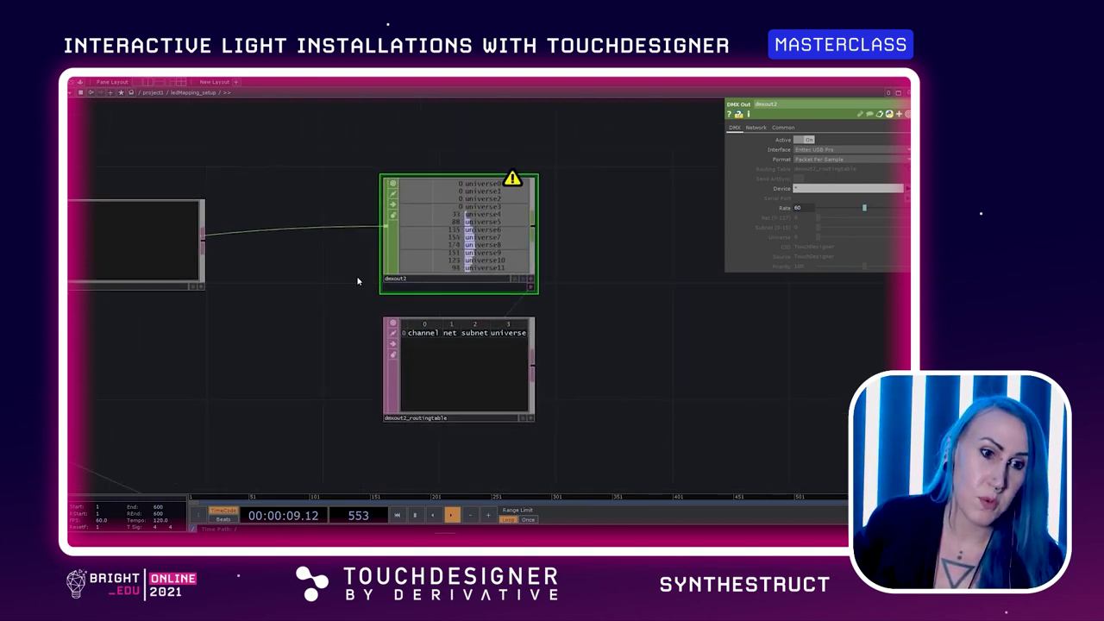
pyautogui.scroll(-3, 485, 240)
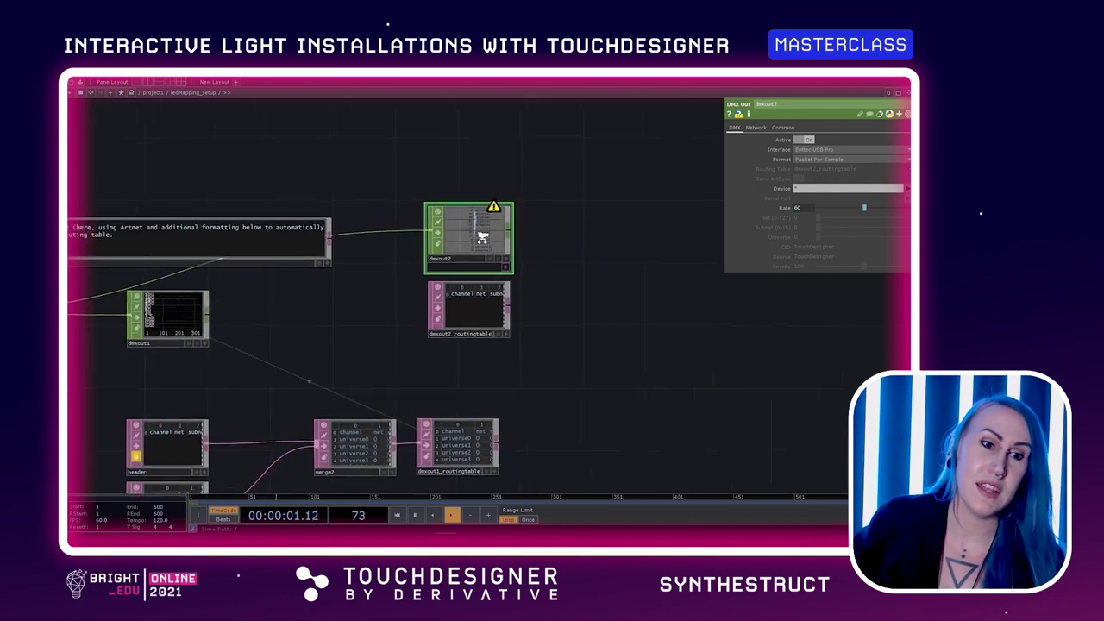
pyautogui.moveTo(326, 291); pyautogui.dragTo(535, 274)
pyautogui.scroll(1, 205, 286)
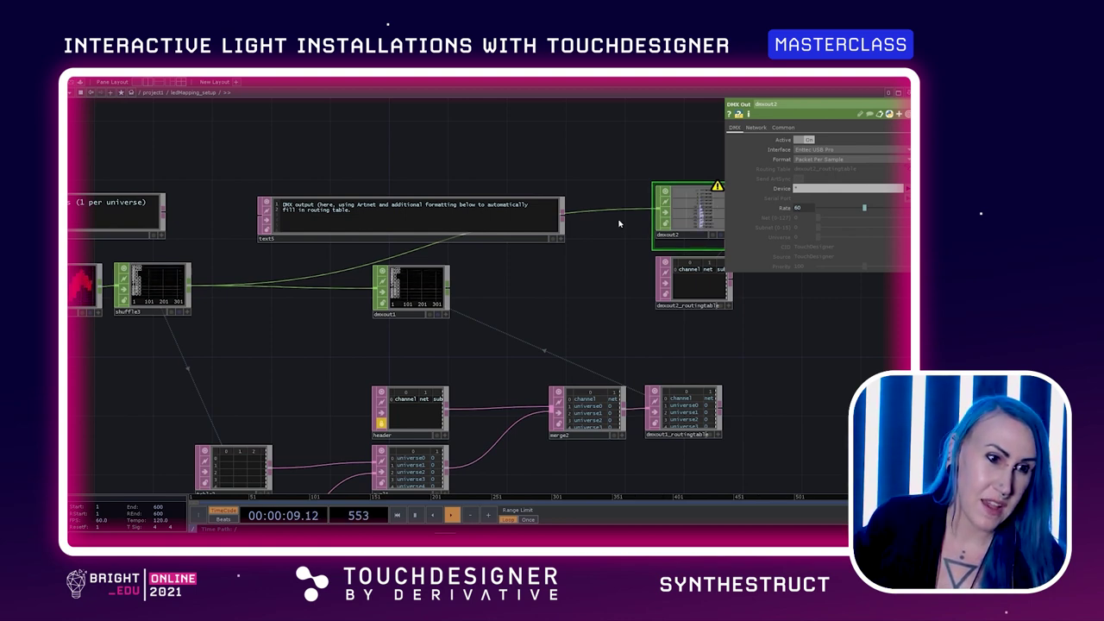
pyautogui.scroll(3, 111, 259)
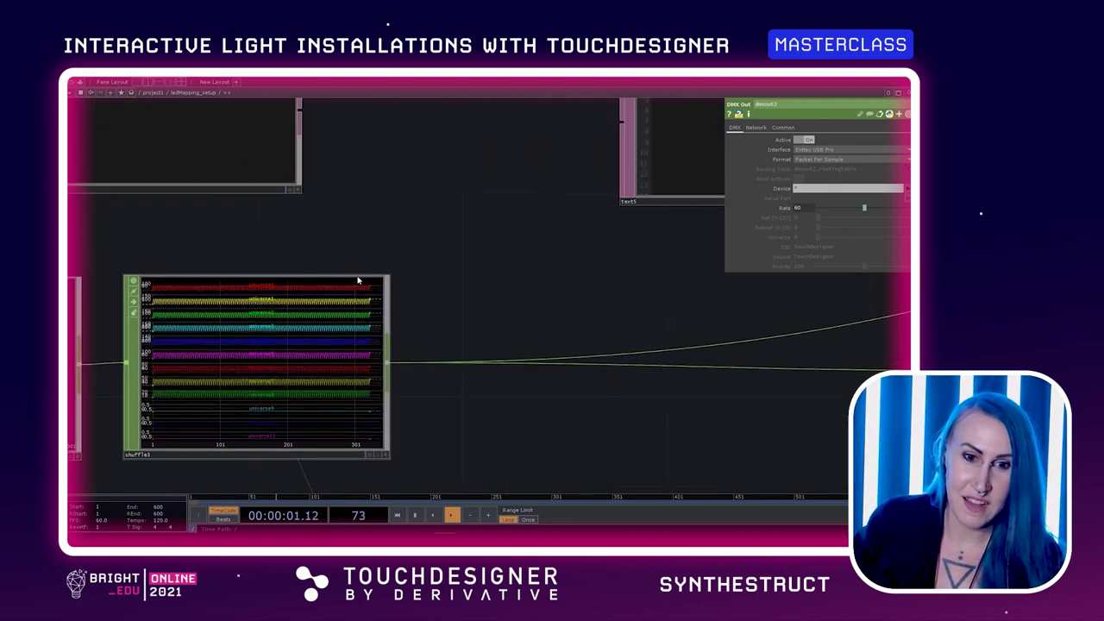
pyautogui.scroll(-5, 380, 271)
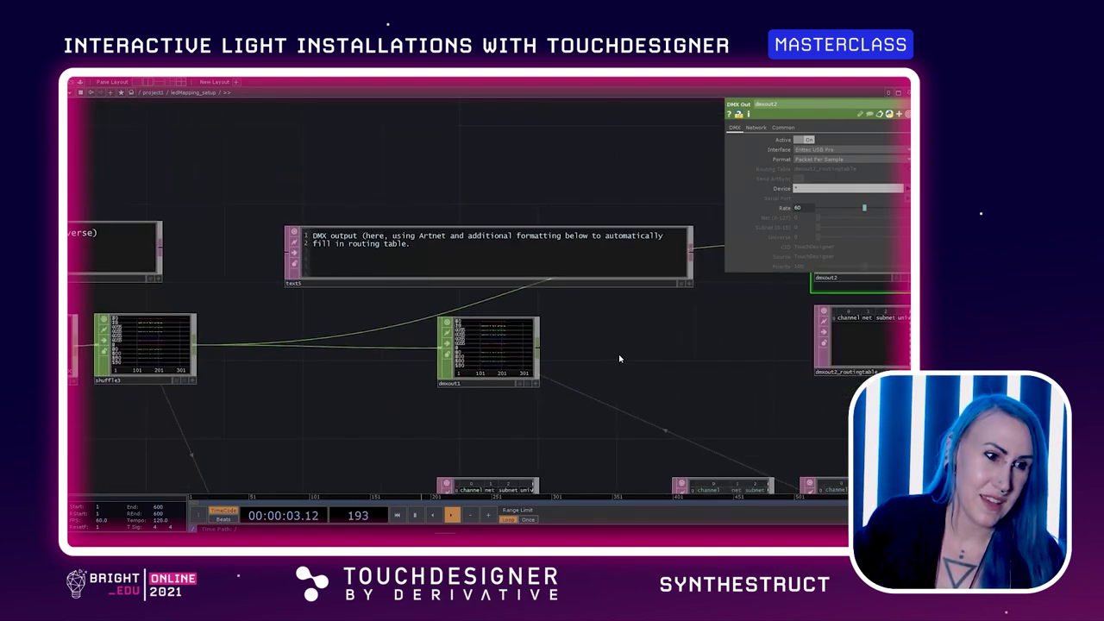
pyautogui.moveTo(653, 359); pyautogui.dragTo(226, 332)
pyautogui.scroll(3, 592, 328)
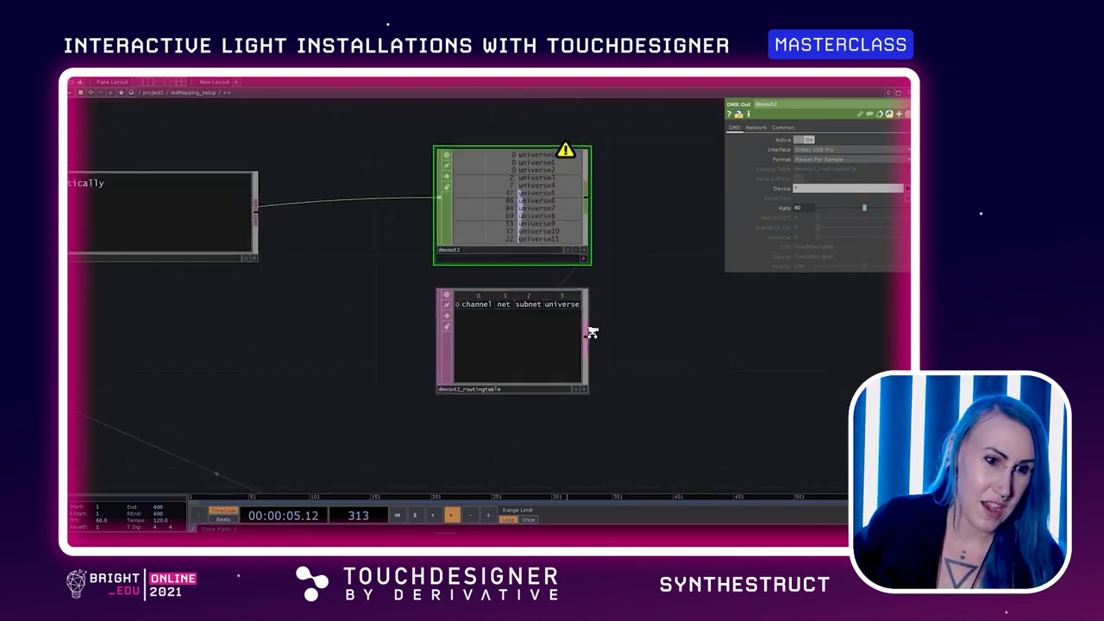
# Step: Set the format of dmxout2 to Packet Per Channel
pyautogui.moveTo(632, 293); pyautogui.dragTo(514, 322)
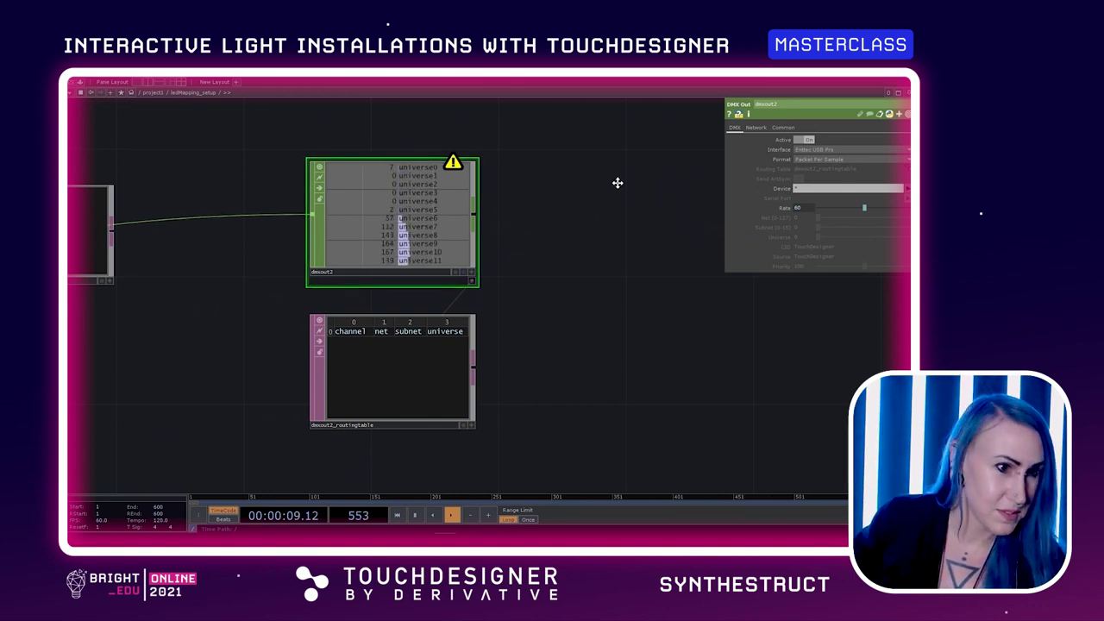
pyautogui.moveTo(618, 192); pyautogui.dragTo(610, 180)
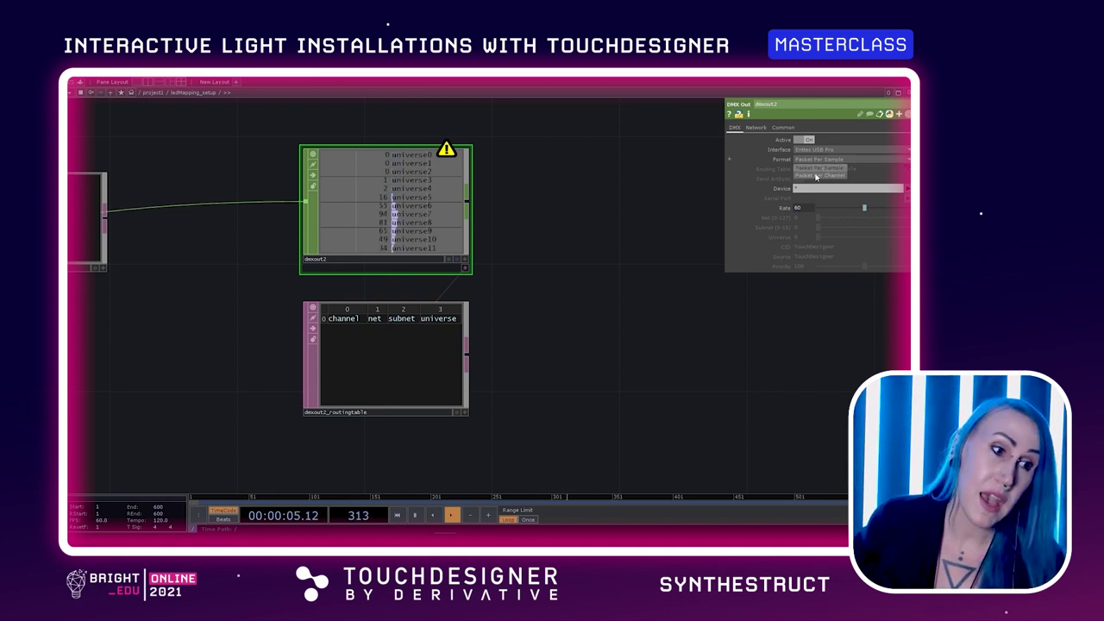
pyautogui.click(816, 176)
pyautogui.scroll(-3, 483, 286)
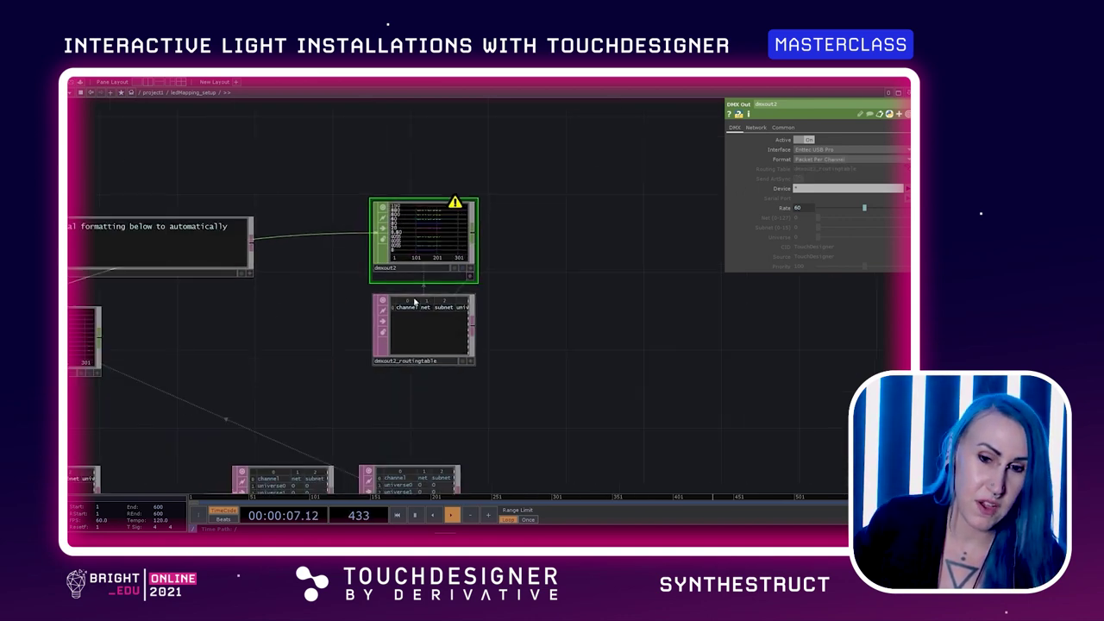
pyautogui.scroll(4, 502, 266)
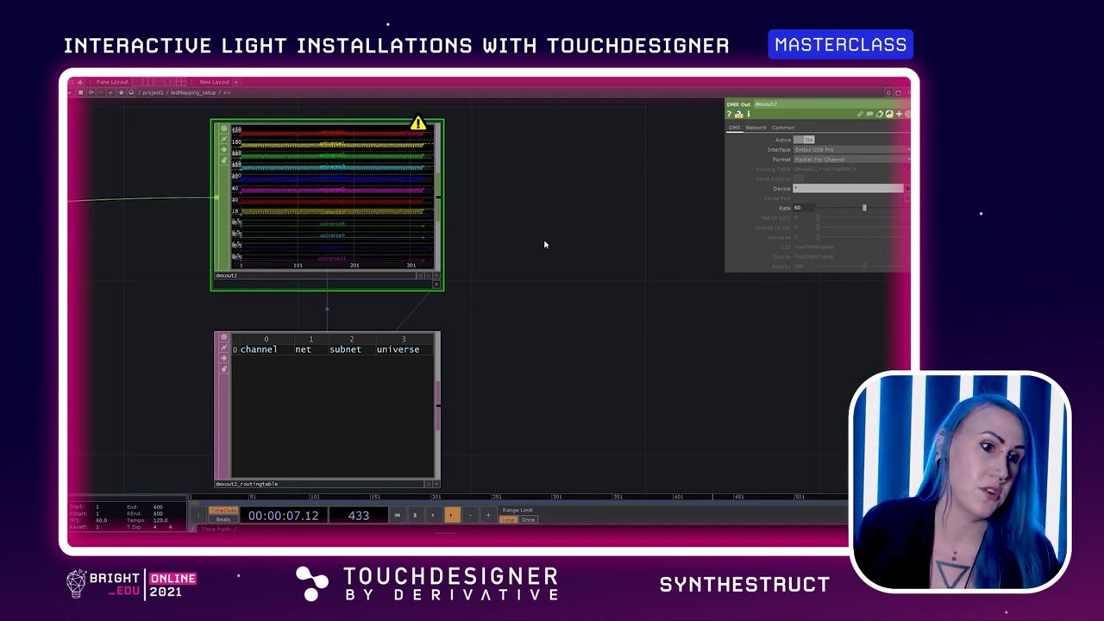
# Step: Turn on exact dimensions for dmxout2_routingtable, with 3 rows and 4 columns
pyautogui.moveTo(557, 257); pyautogui.dragTo(604, 203)
pyautogui.scroll(1, 566, 260)
pyautogui.click(404, 354)
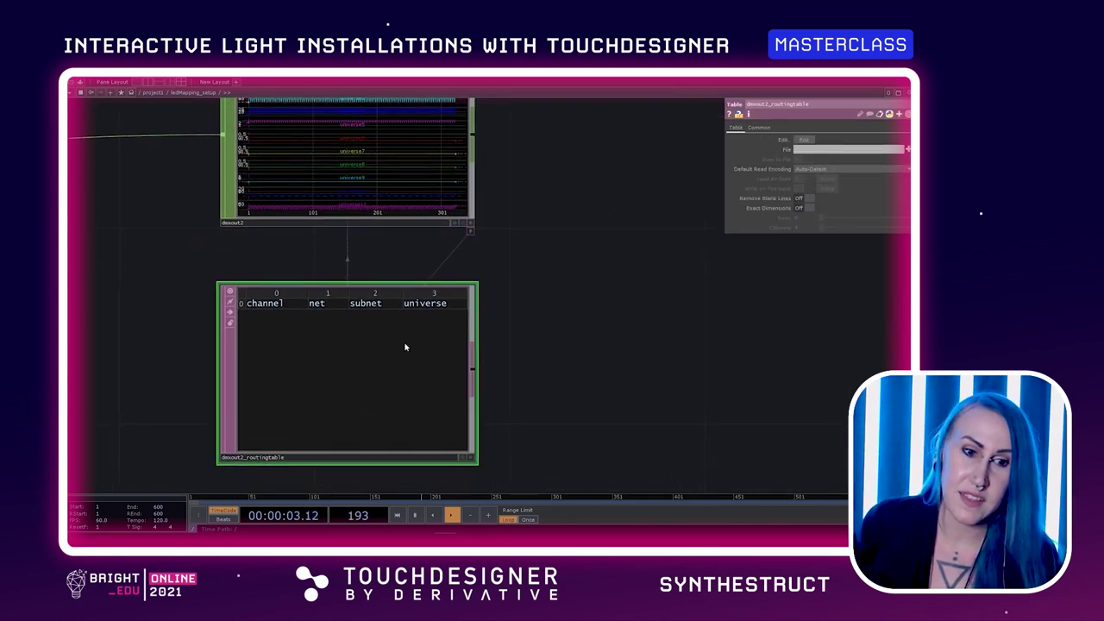
pyautogui.scroll(-8, 503, 371)
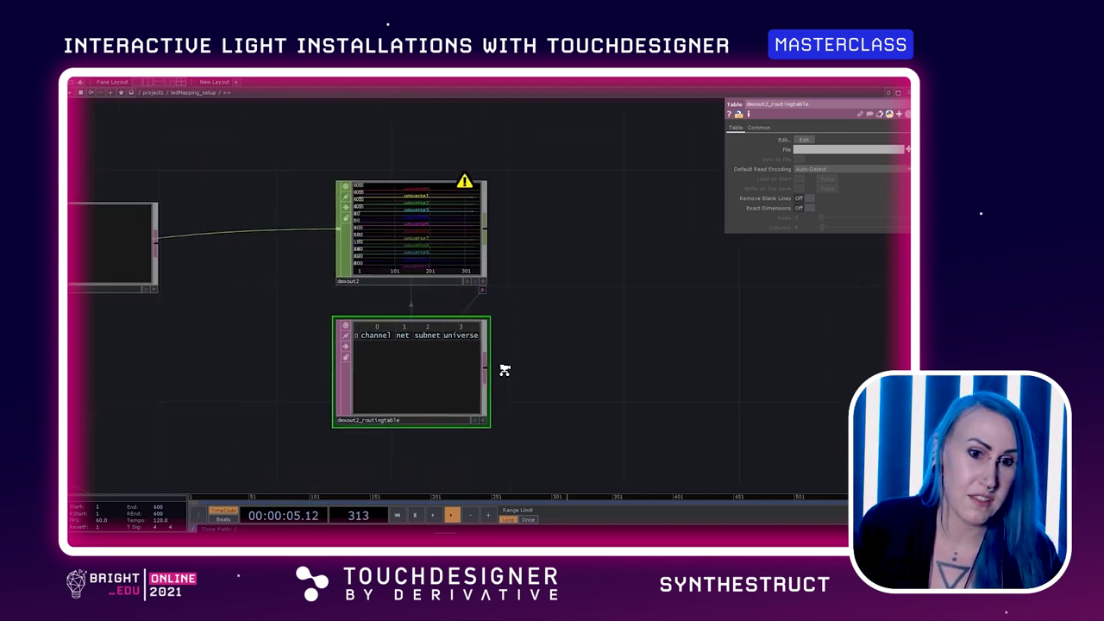
pyautogui.moveTo(506, 375); pyautogui.dragTo(598, 211)
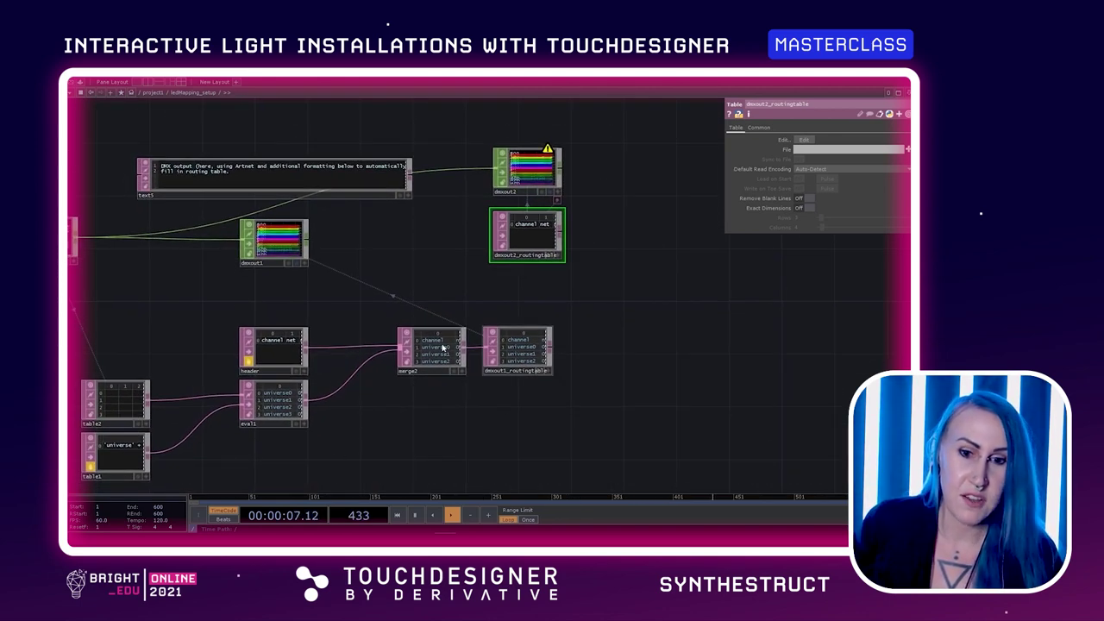
pyautogui.scroll(5, 609, 289)
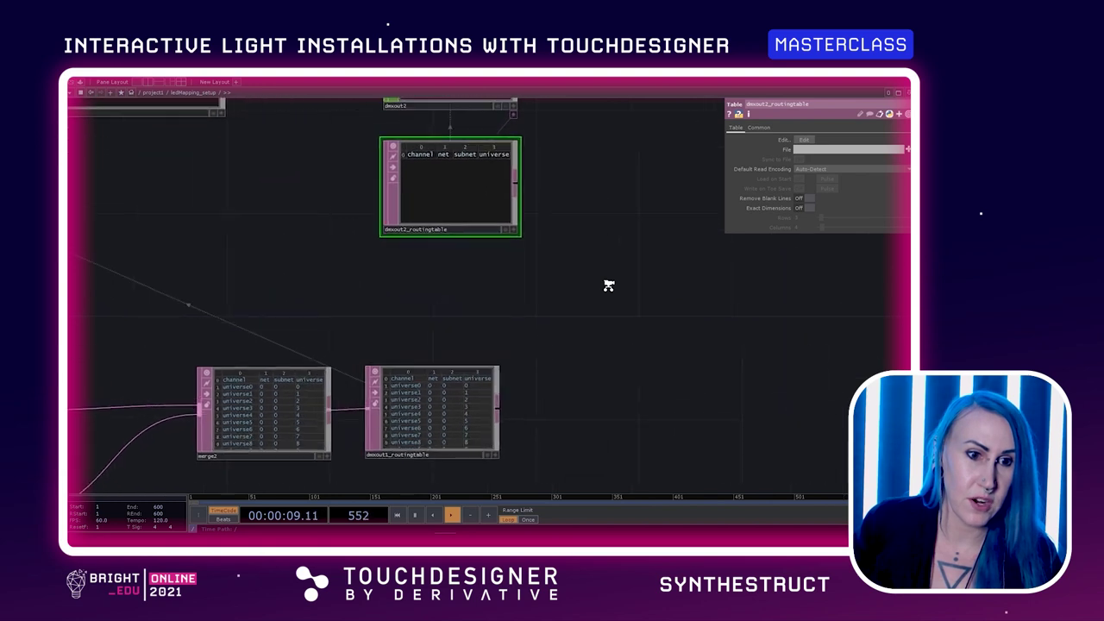
pyautogui.moveTo(557, 209); pyautogui.dragTo(531, 352)
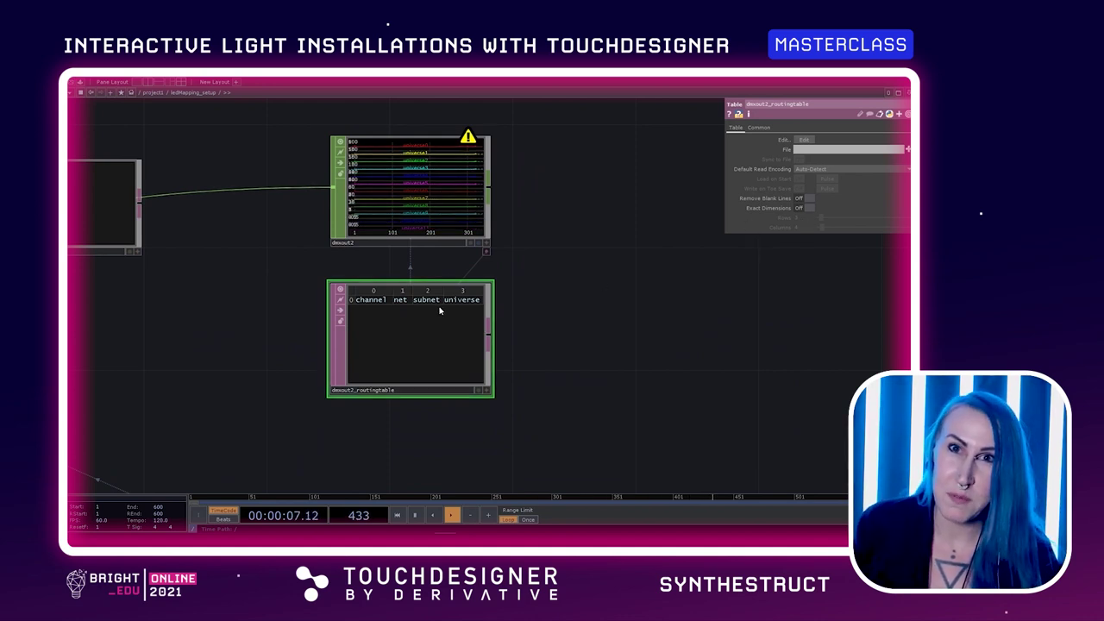
pyautogui.scroll(1, 549, 312)
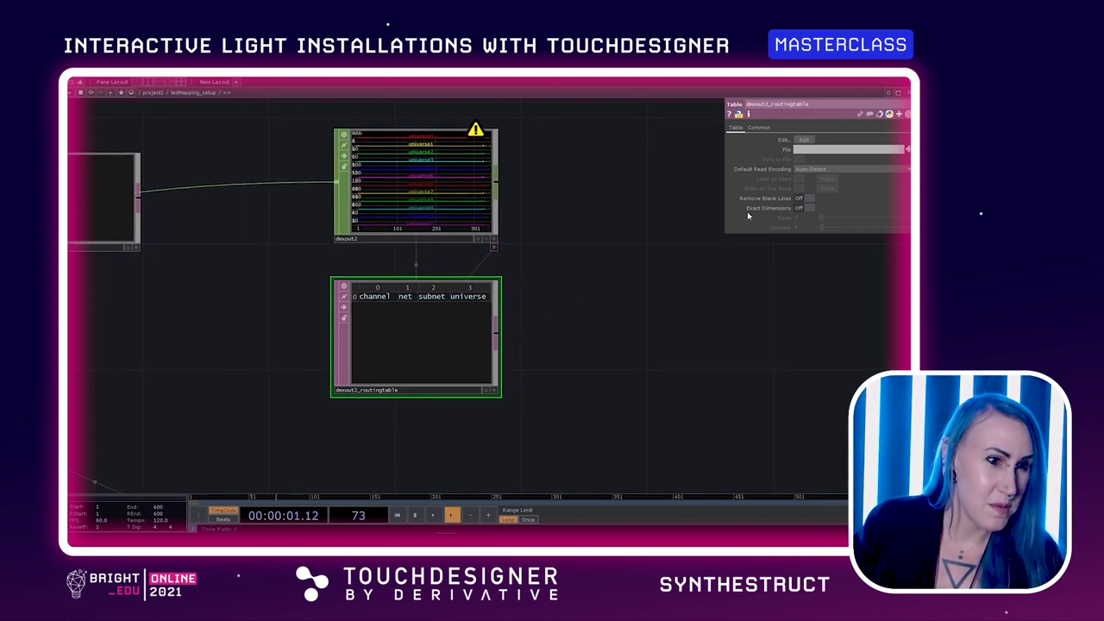
pyautogui.click(809, 208)
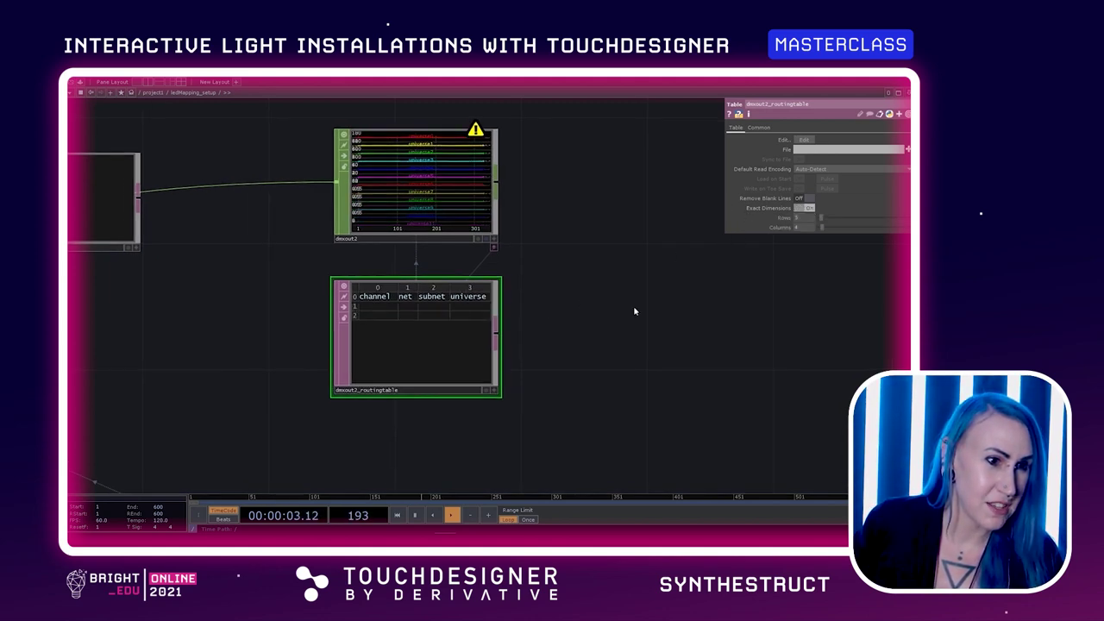
pyautogui.scroll(2, 633, 305)
pyautogui.moveTo(523, 332); pyautogui.dragTo(574, 322)
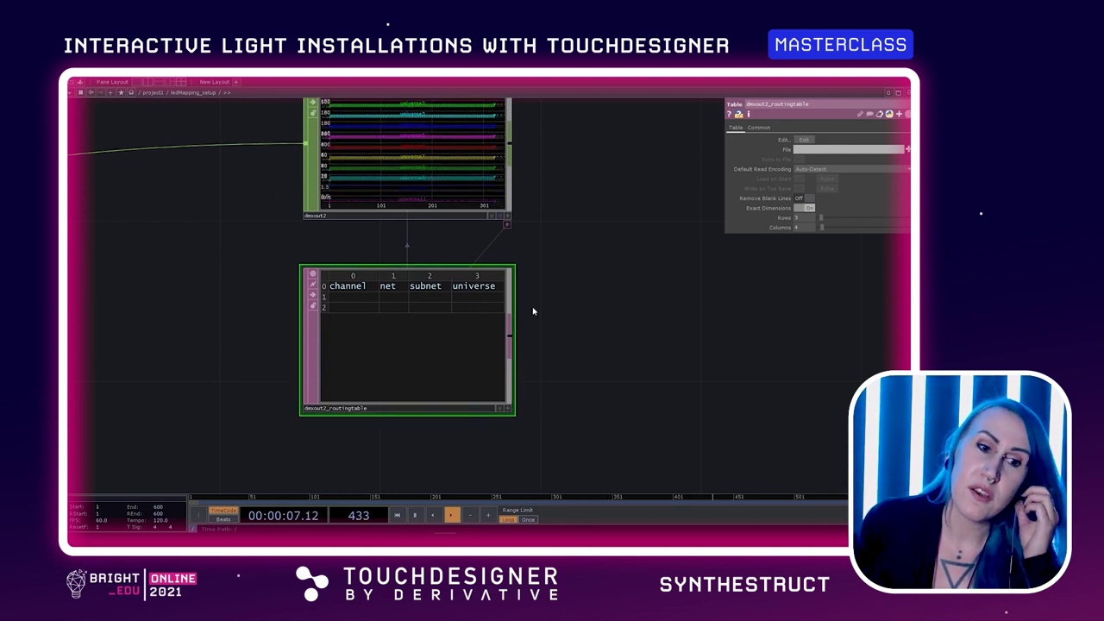
# Step: Compare the channel, net, subnet and universe entries of dmxout1_routingtable with the blank rows of dmxout2_routingtable
pyautogui.scroll(-3, 533, 312)
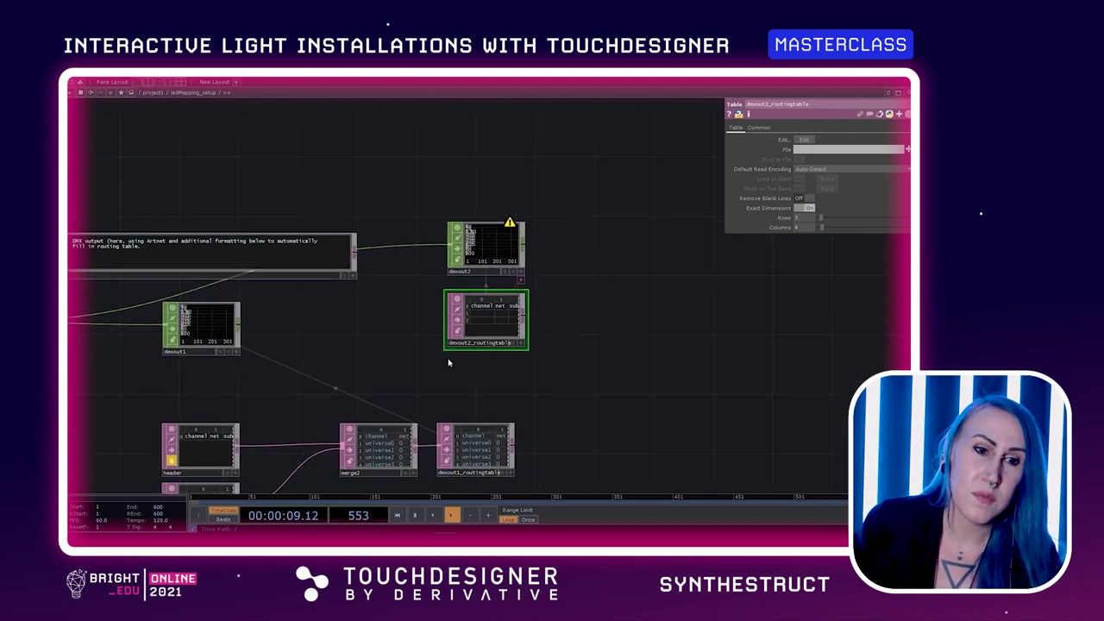
pyautogui.moveTo(528, 390); pyautogui.dragTo(547, 337)
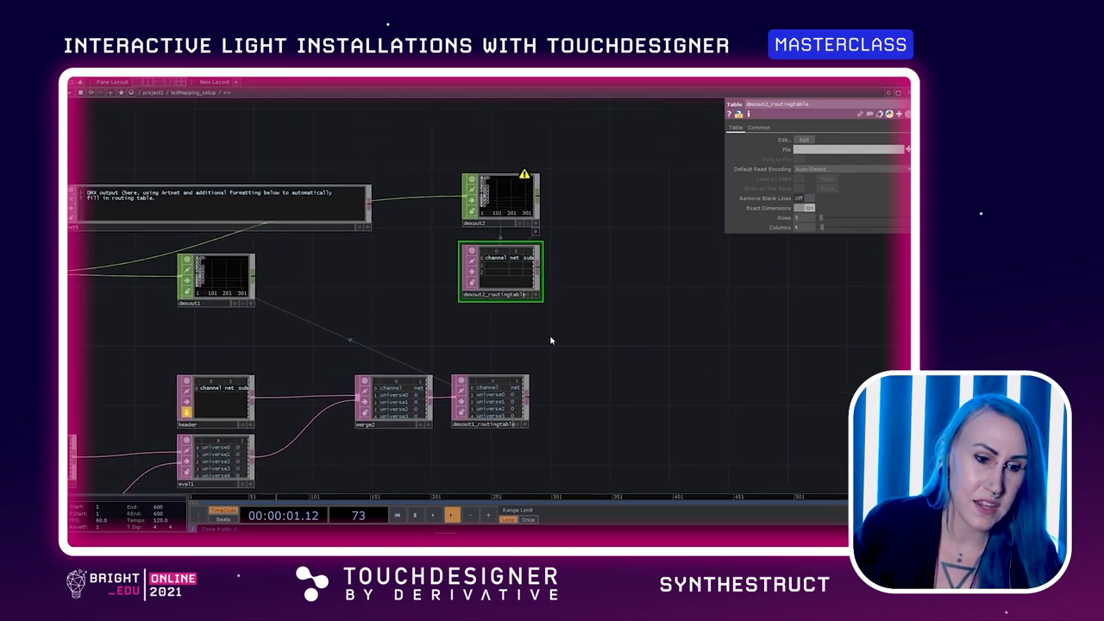
pyautogui.scroll(5, 547, 421)
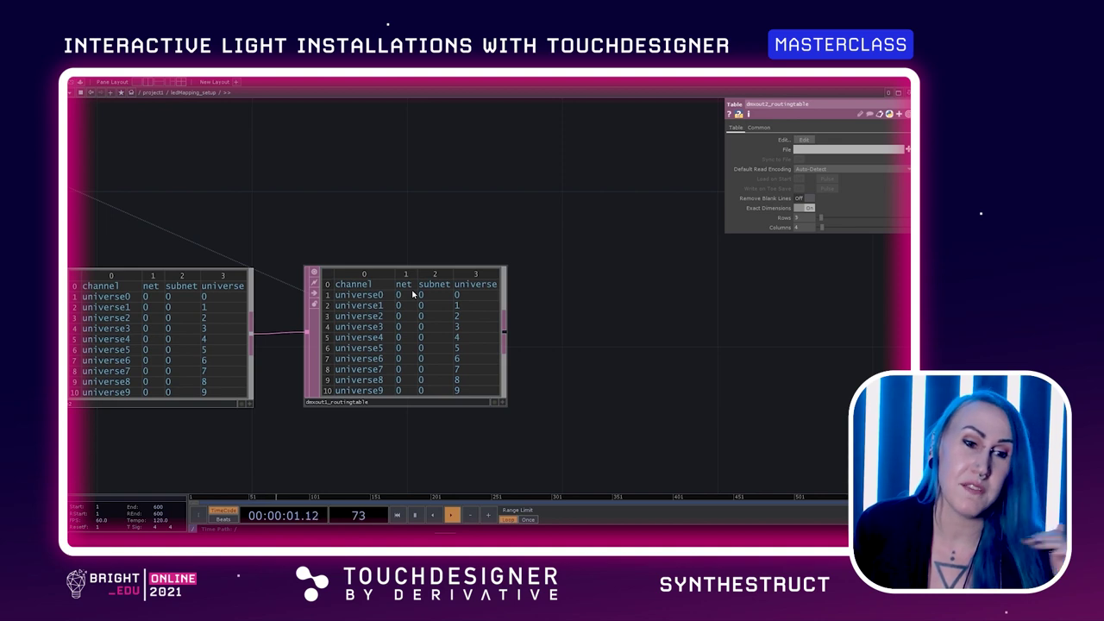
pyautogui.scroll(10, 579, 207)
pyautogui.scroll(3, 588, 336)
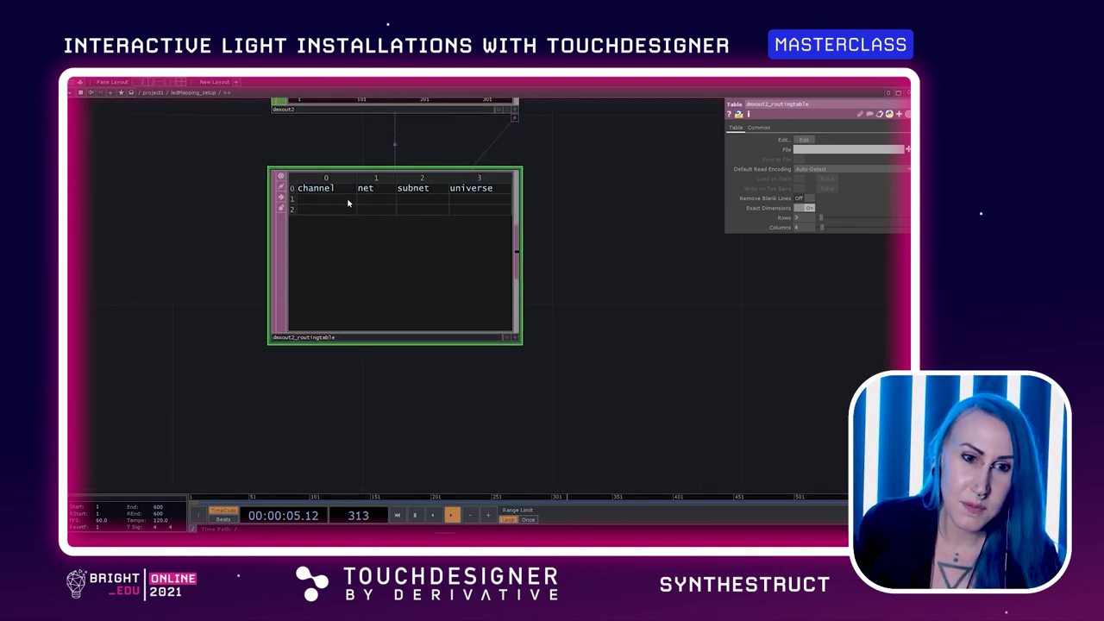
pyautogui.scroll(5, 547, 163)
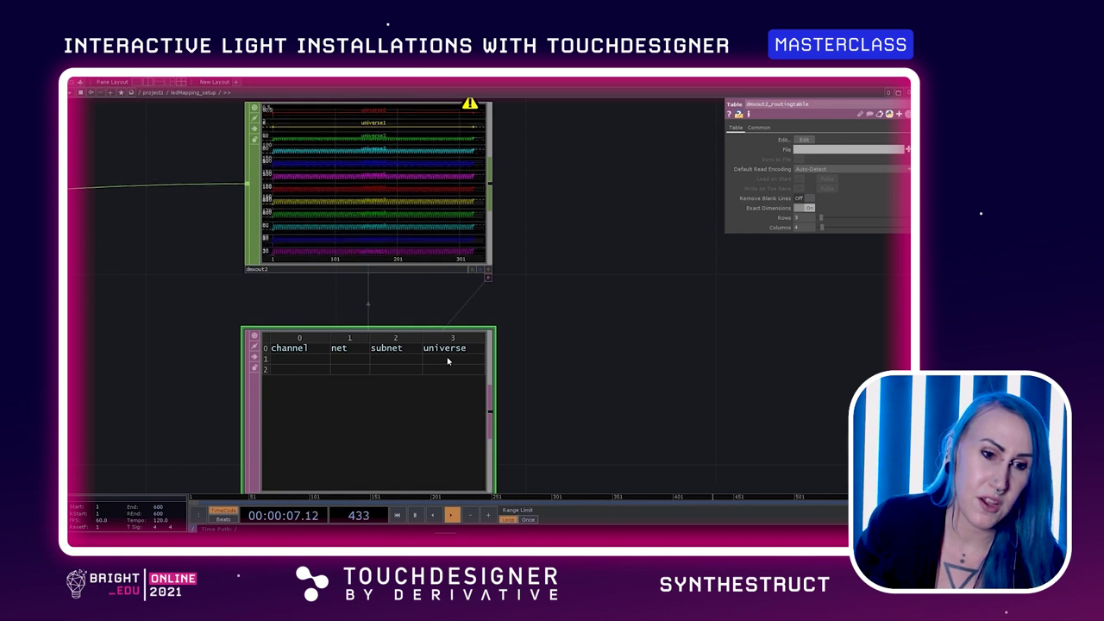
pyautogui.moveTo(572, 335); pyautogui.dragTo(576, 332)
pyautogui.scroll(-4, 576, 333)
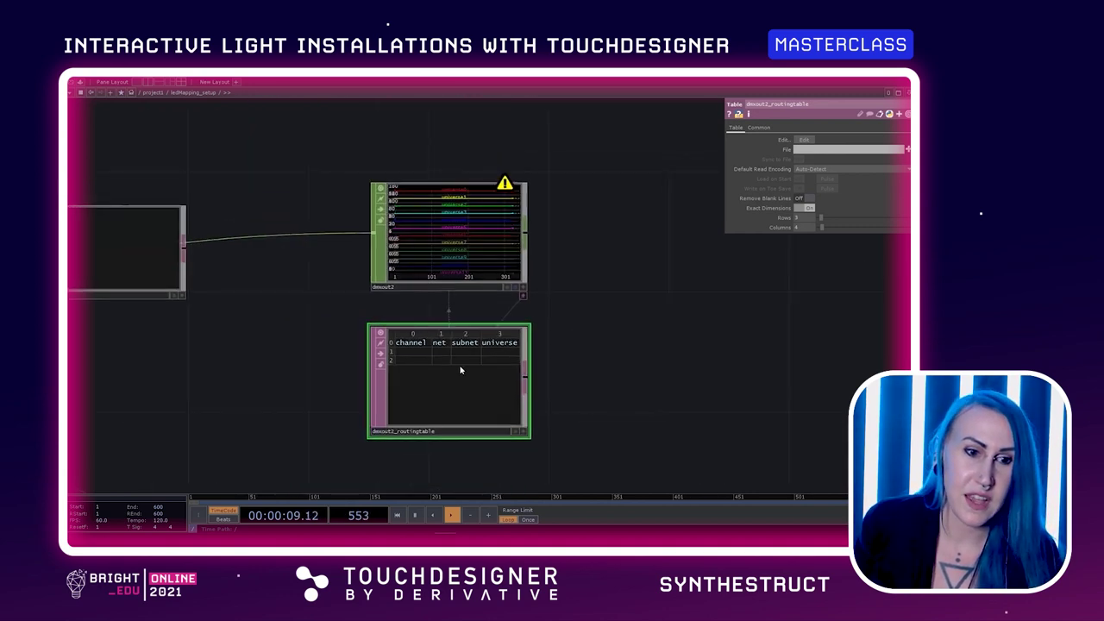
pyautogui.moveTo(584, 387); pyautogui.dragTo(586, 353)
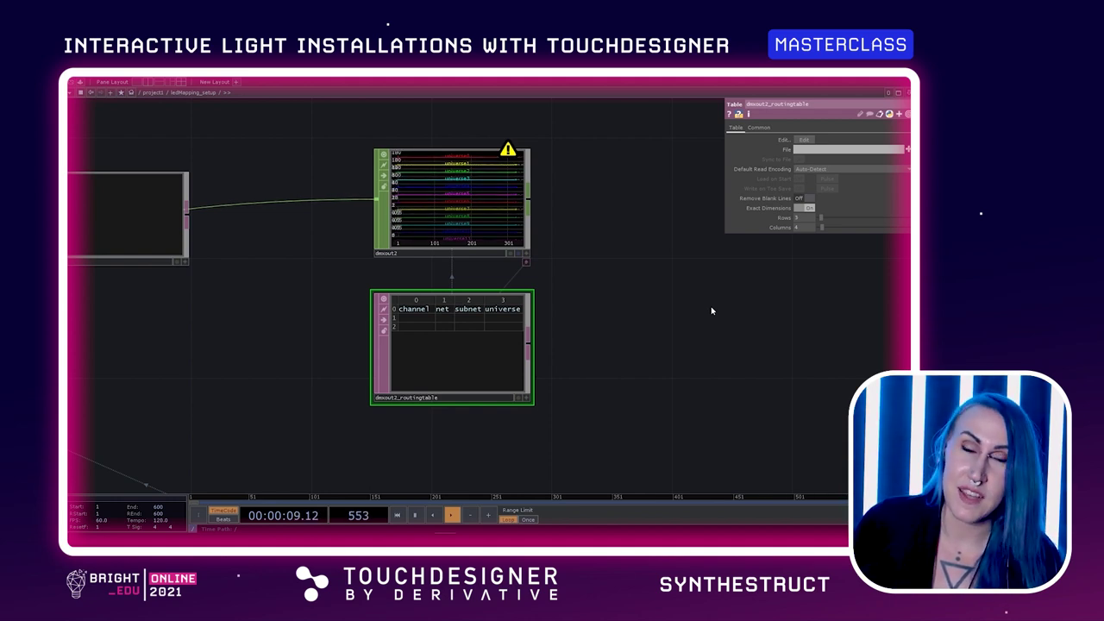
pyautogui.scroll(-2, 569, 310)
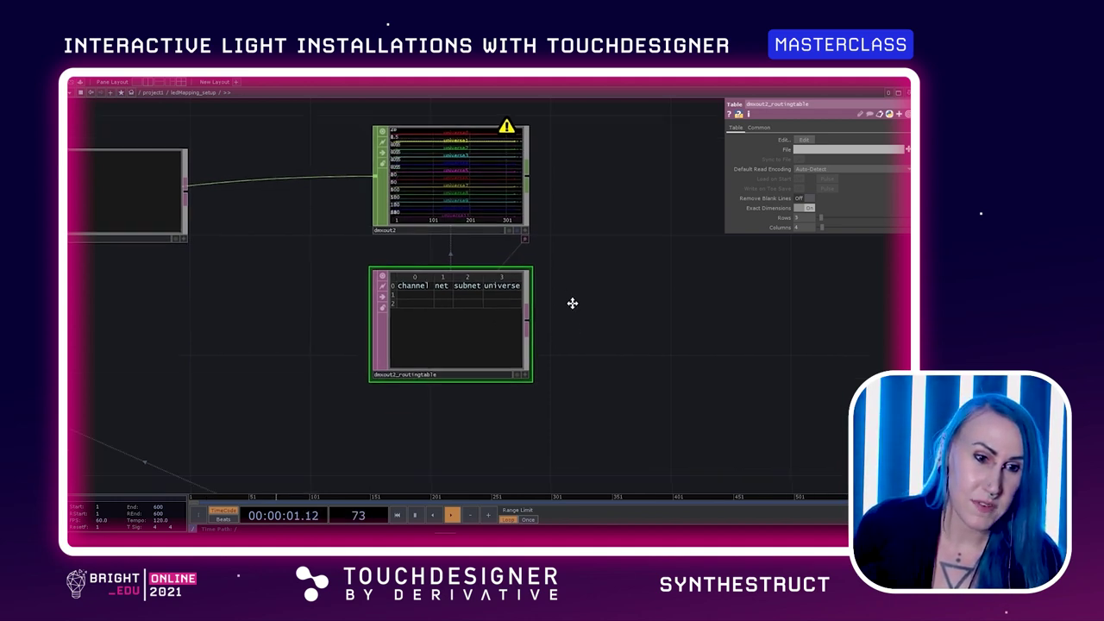
pyautogui.scroll(2, 604, 285)
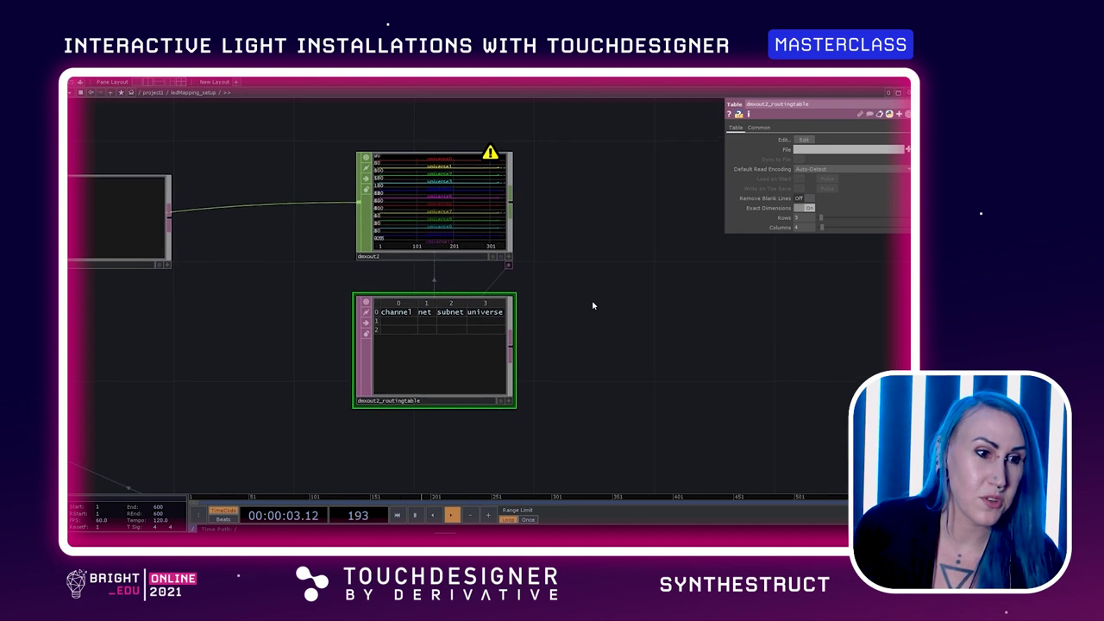
# Step: Review the network and DMX parameters of dmxout2
pyautogui.click(464, 210)
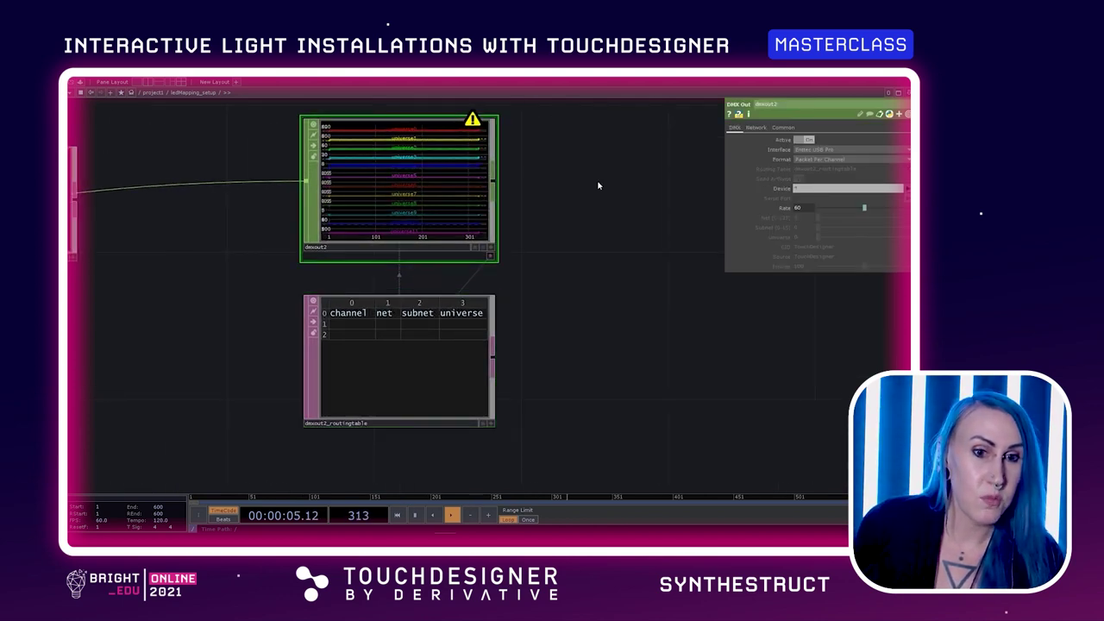
pyautogui.scroll(1, 402, 171)
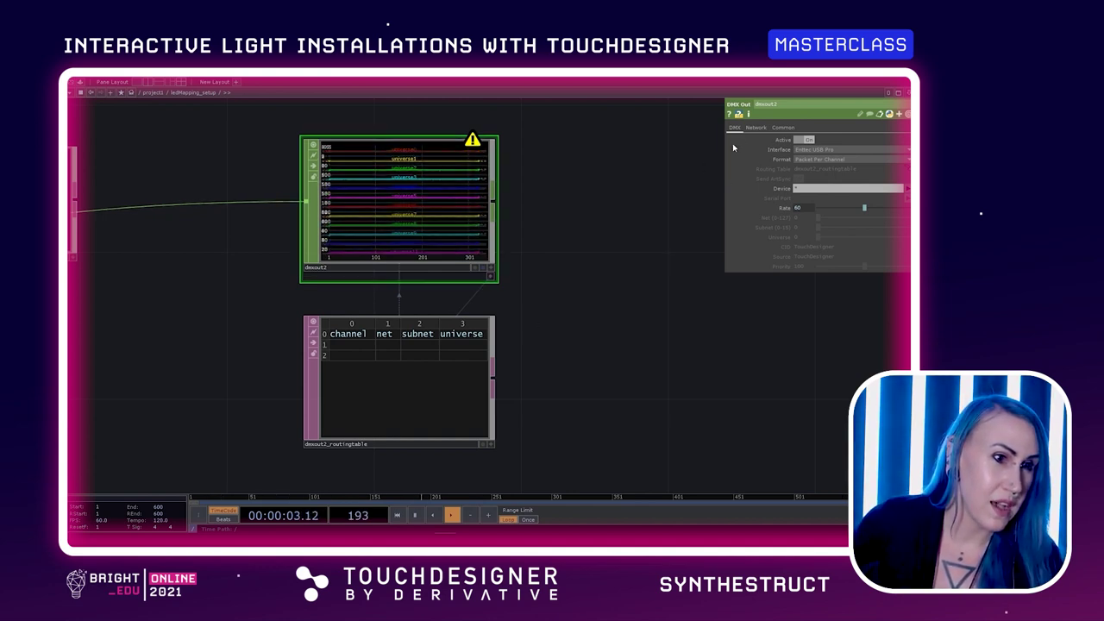
pyautogui.click(755, 128)
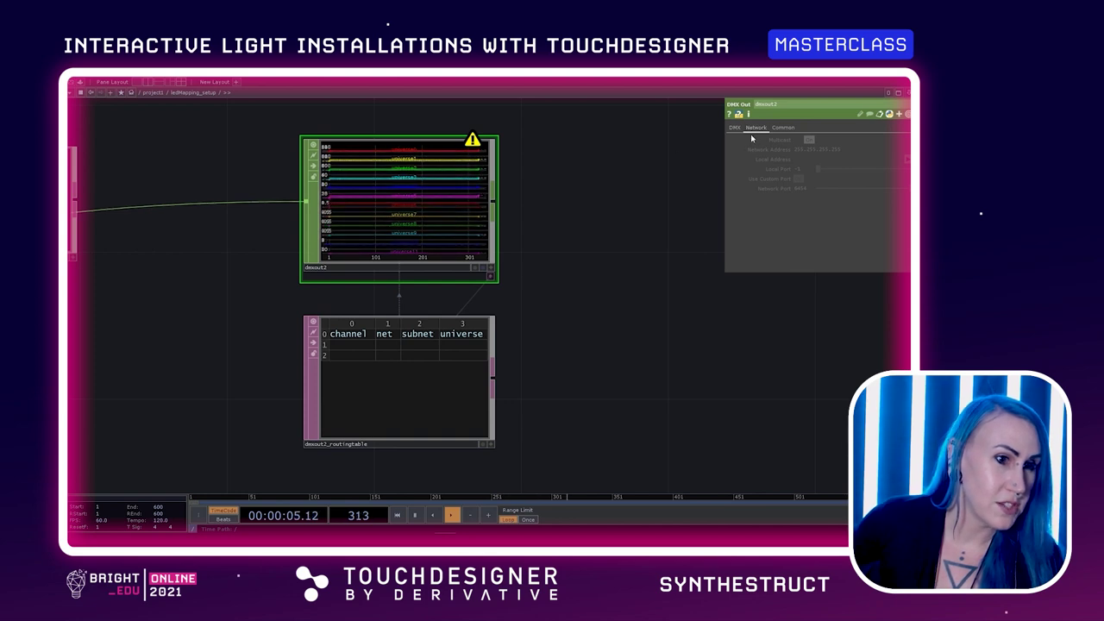
pyautogui.click(736, 128)
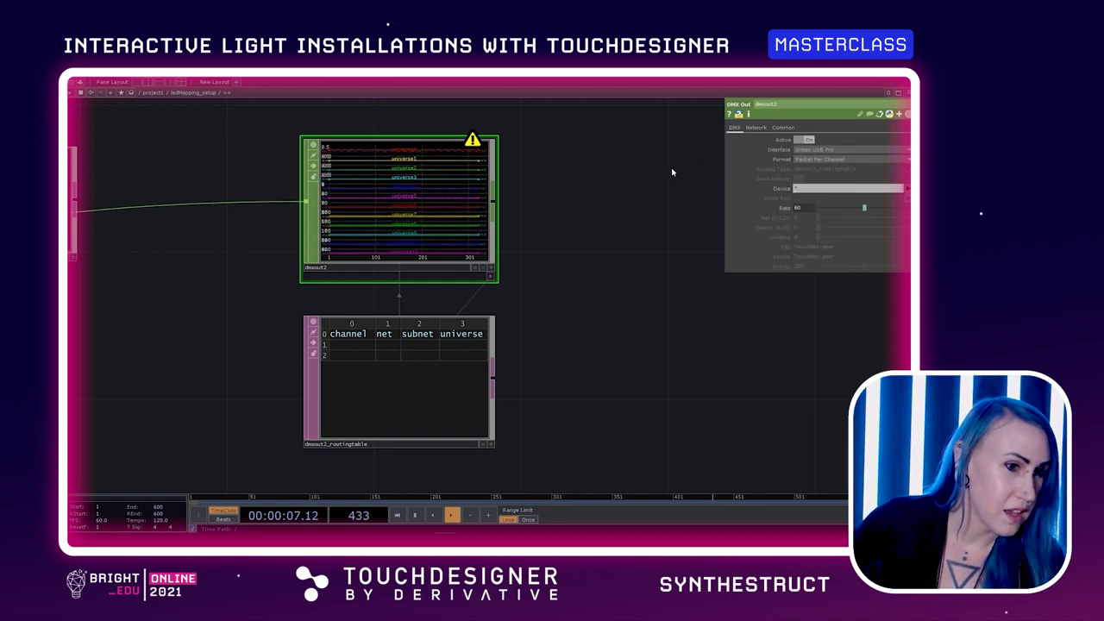
# Step: Set the interface of dmxout2 to Art-Net, keeping the Packet Per Channel format
pyautogui.scroll(3, 642, 207)
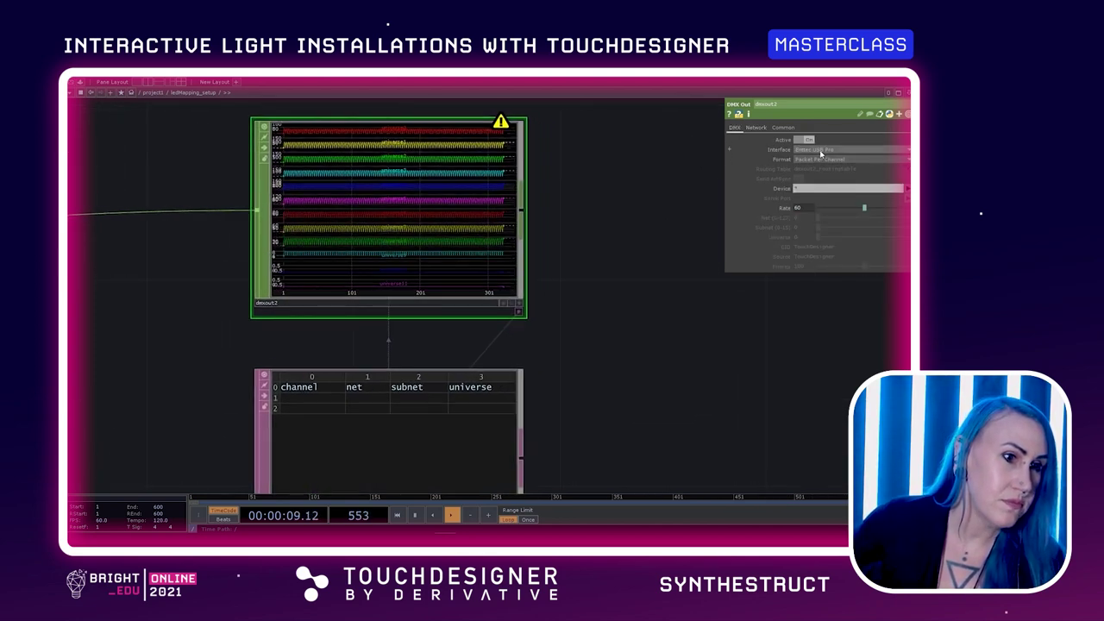
pyautogui.click(822, 151)
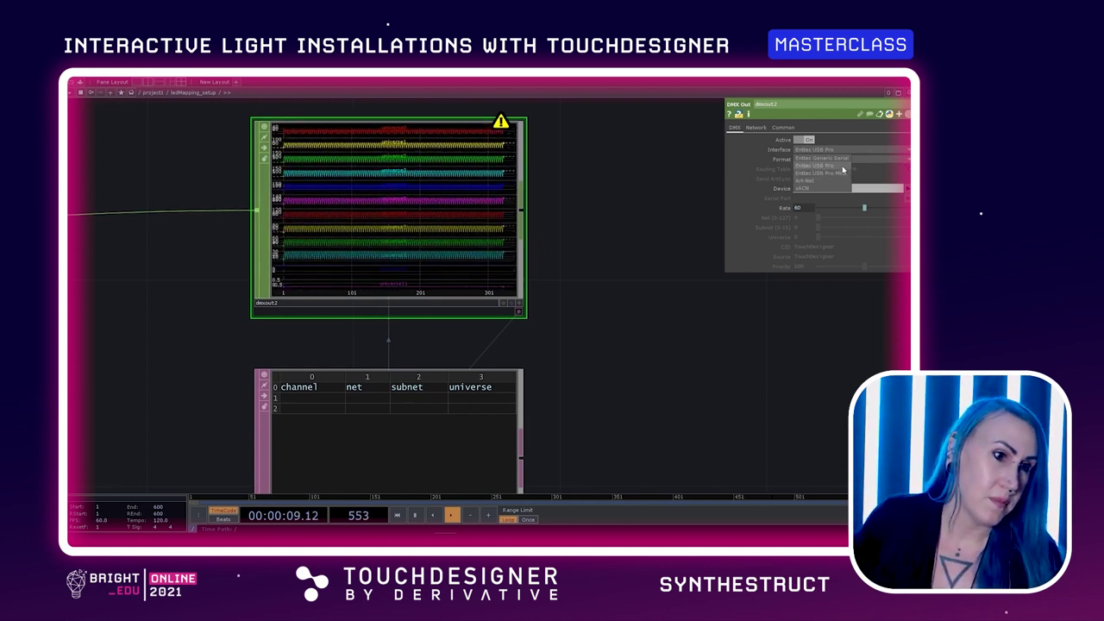
pyautogui.click(813, 181)
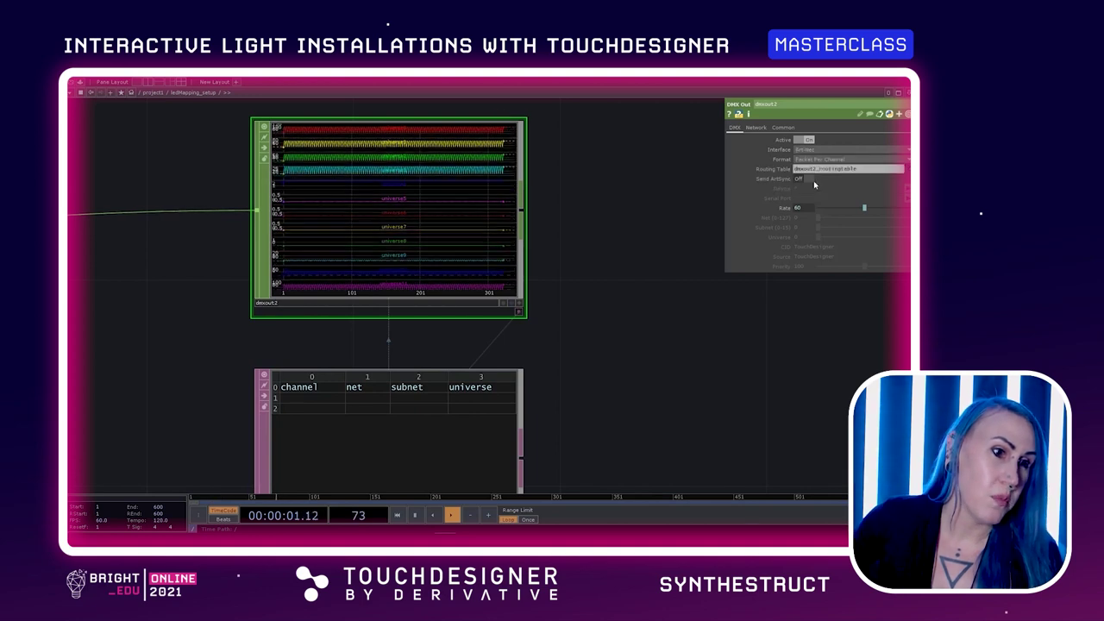
pyautogui.scroll(1, 643, 188)
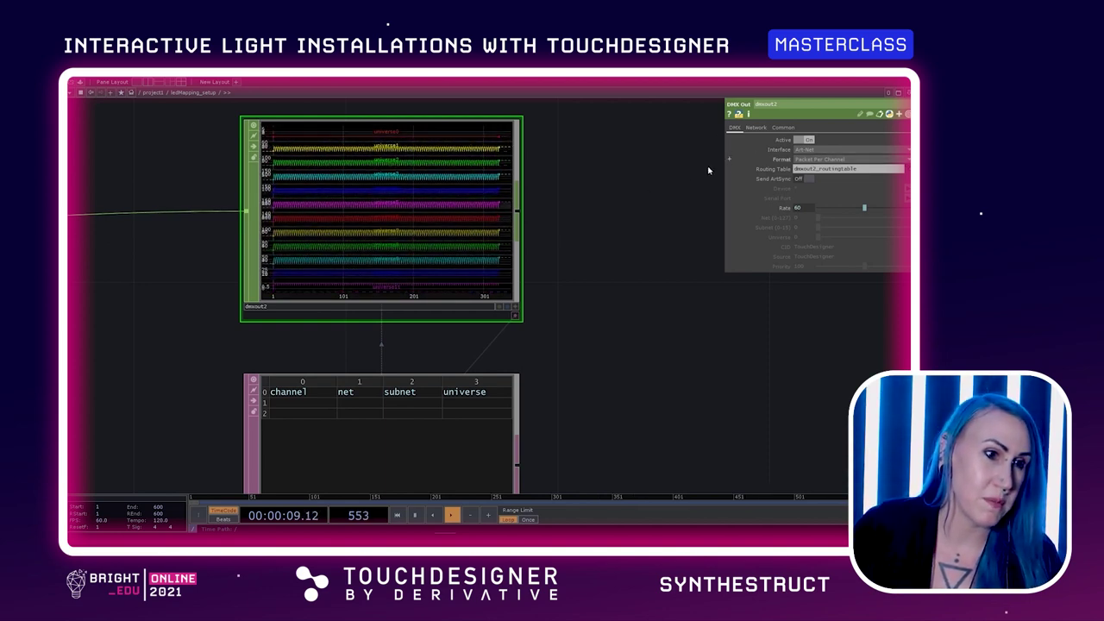
pyautogui.moveTo(642, 199); pyautogui.dragTo(653, 222)
pyautogui.click(824, 150)
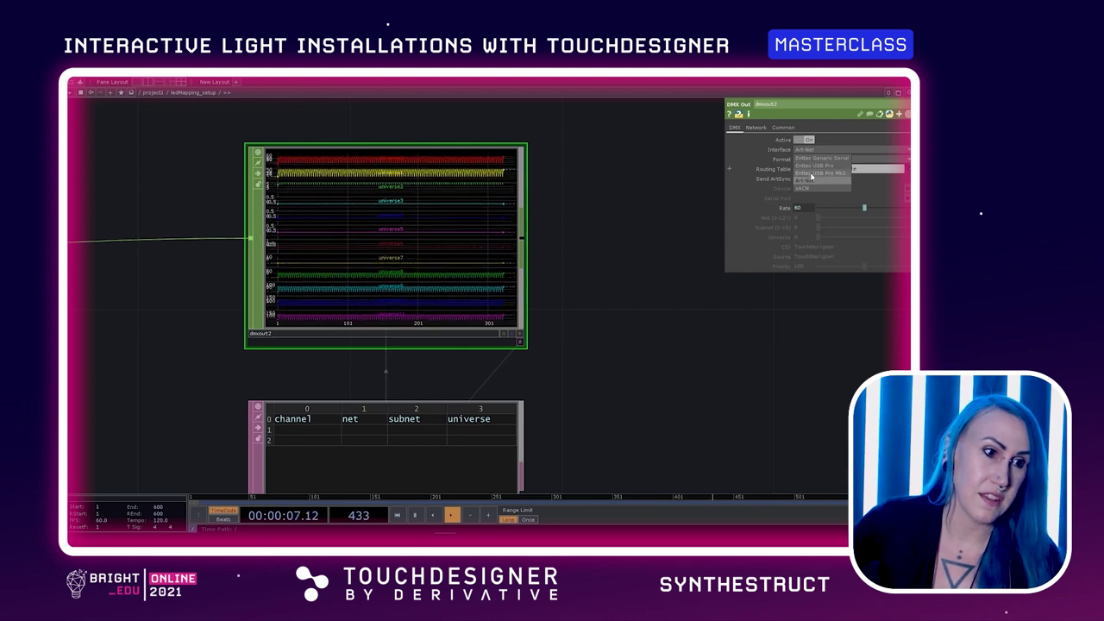
pyautogui.click(810, 182)
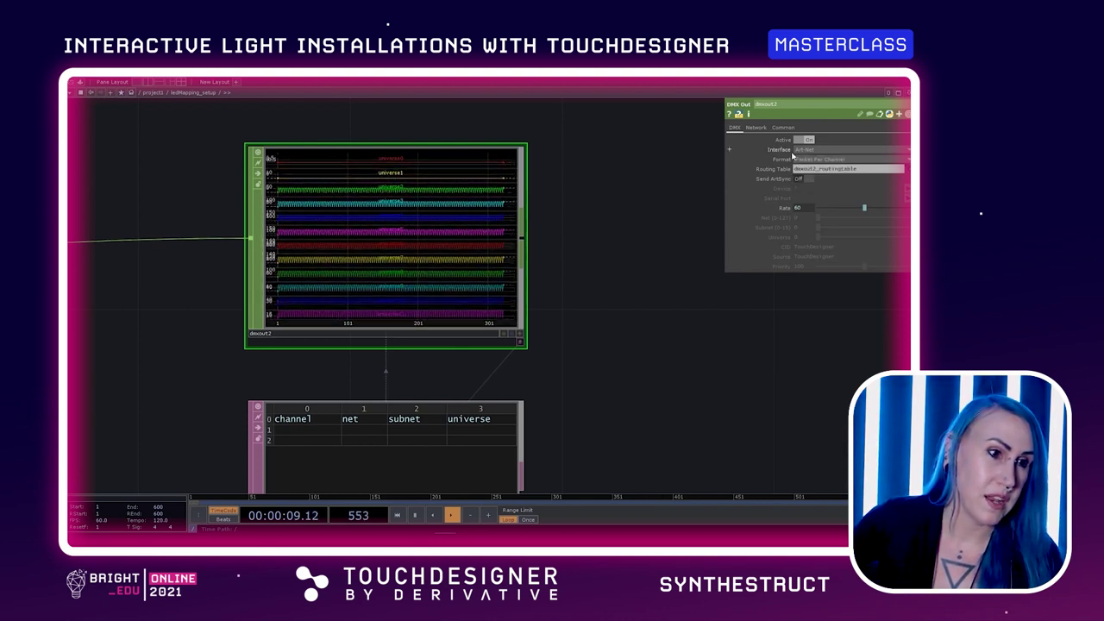
pyautogui.moveTo(589, 239); pyautogui.dragTo(639, 243)
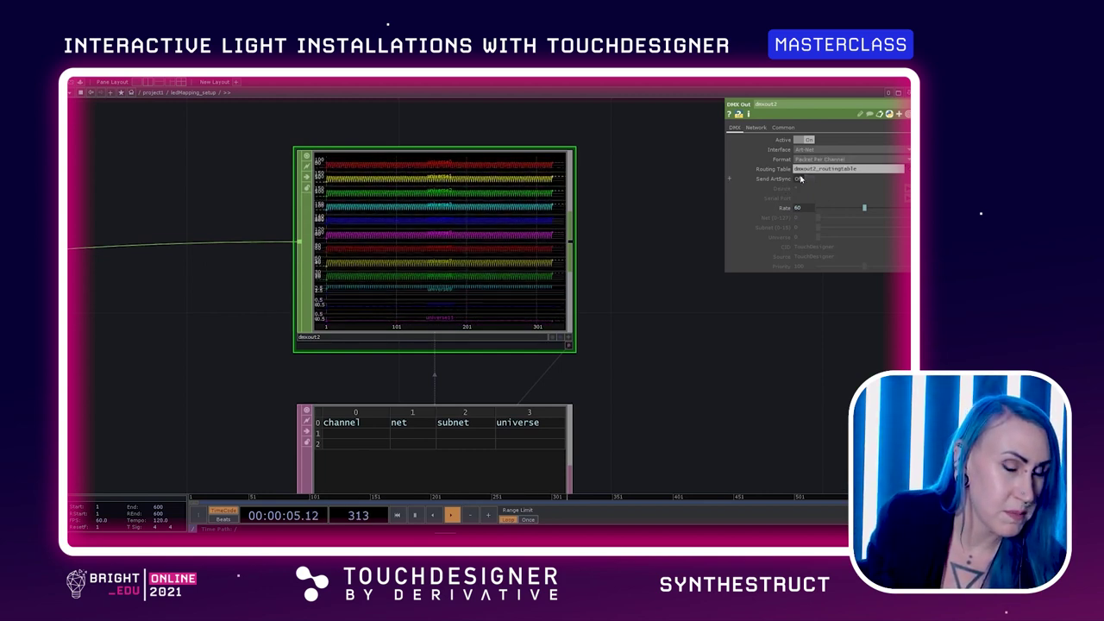
# Step: Check the routing table and rate of dmxout2, and display its network address and local address settings
pyautogui.moveTo(719, 266); pyautogui.dragTo(649, 213)
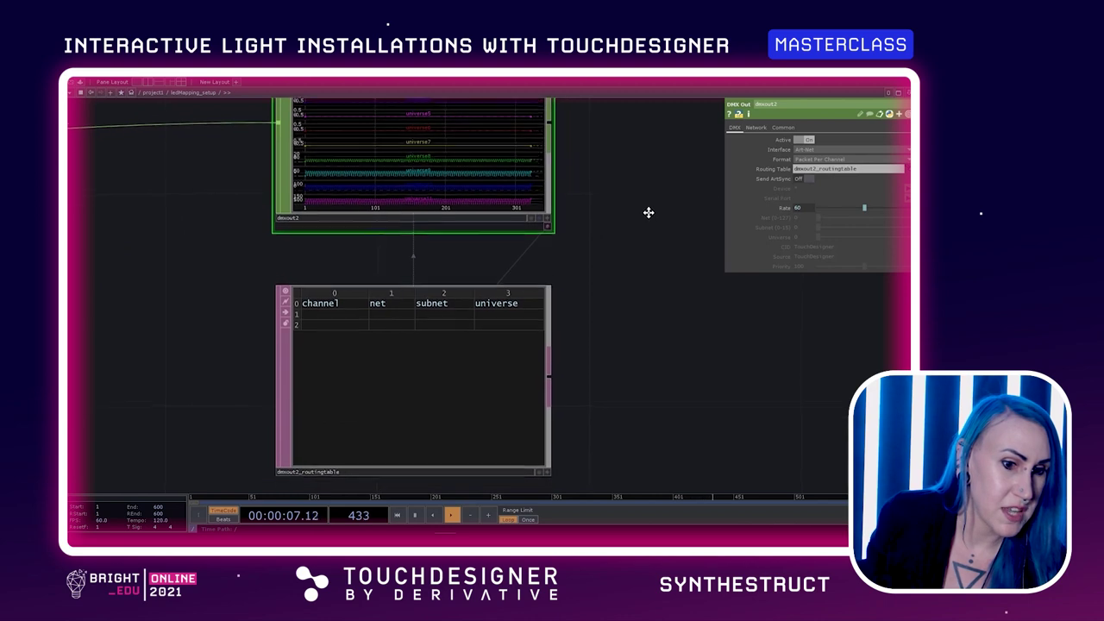
pyautogui.moveTo(641, 303); pyautogui.dragTo(677, 341)
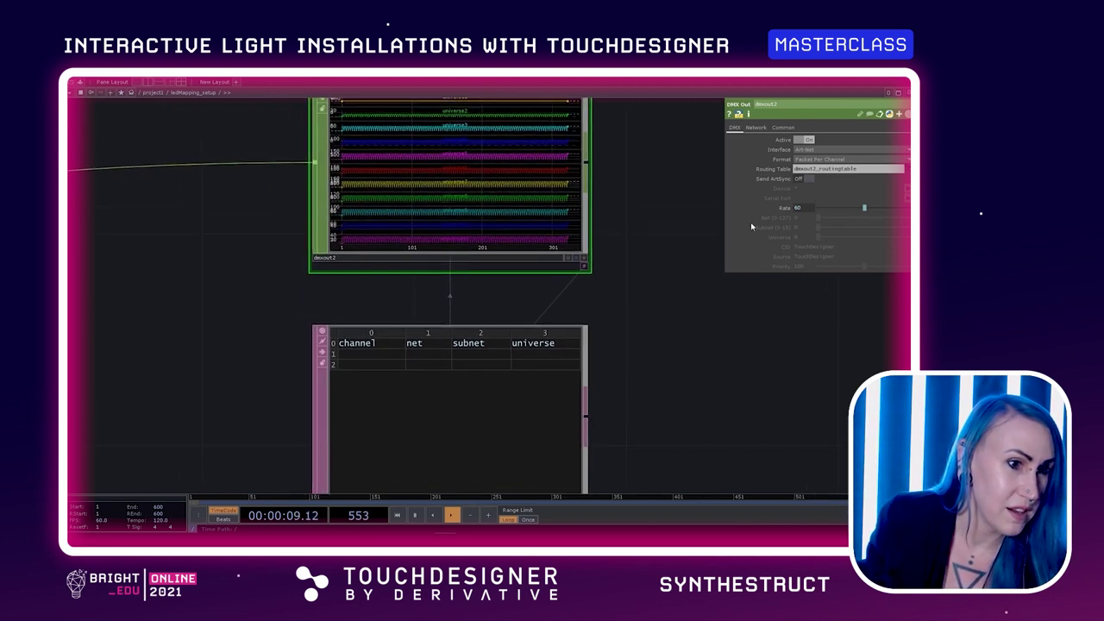
pyautogui.moveTo(660, 306); pyautogui.dragTo(648, 308)
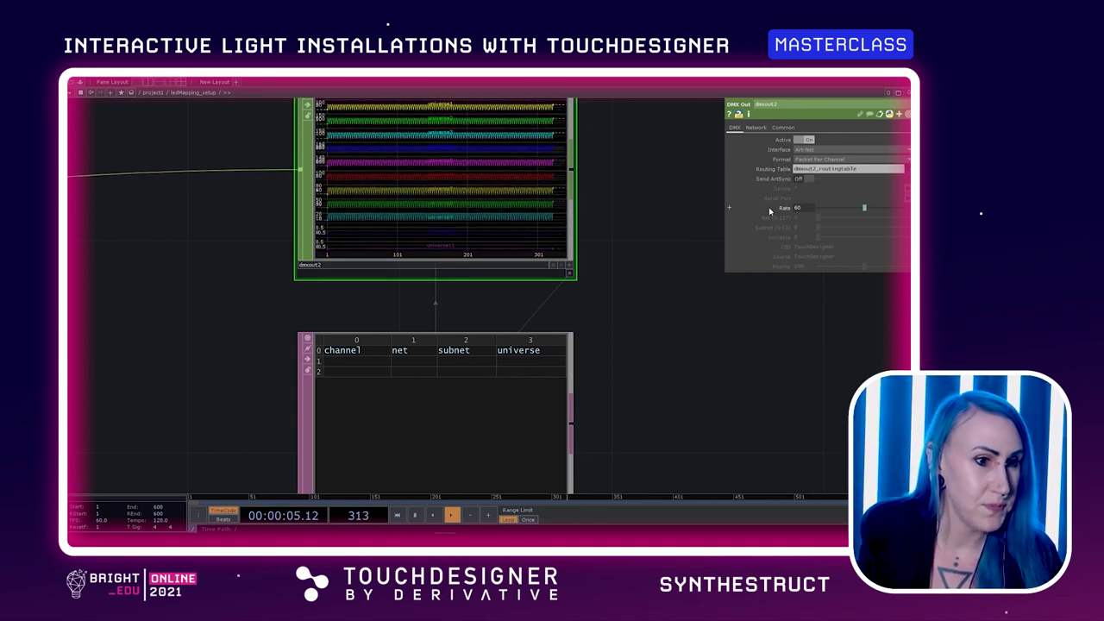
pyautogui.click(763, 128)
pyautogui.moveTo(669, 194); pyautogui.dragTo(671, 265)
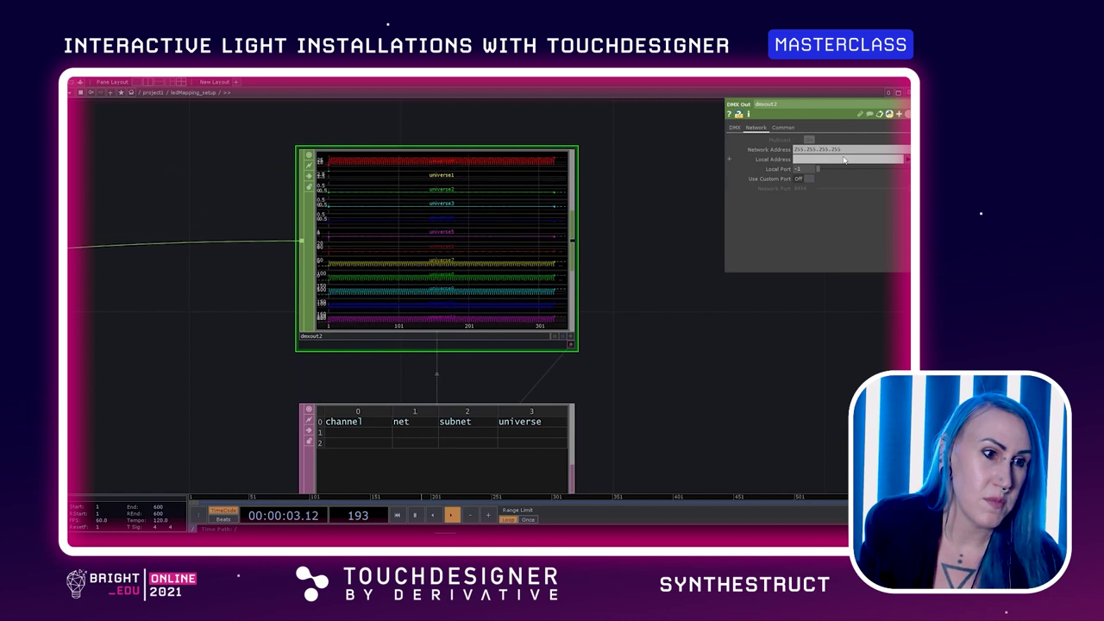
# Step: Inspect the network address and local address settings of dmxout1 for comparison with dmxout2
pyautogui.scroll(-3, 722, 252)
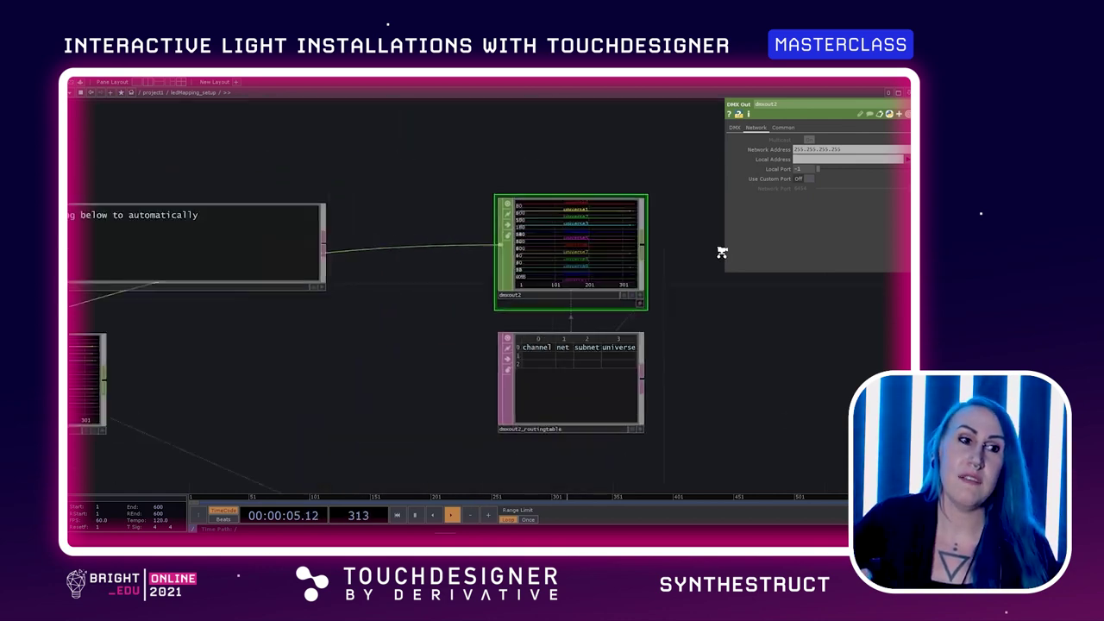
pyautogui.scroll(-3, 722, 252)
pyautogui.moveTo(565, 320); pyautogui.dragTo(608, 217)
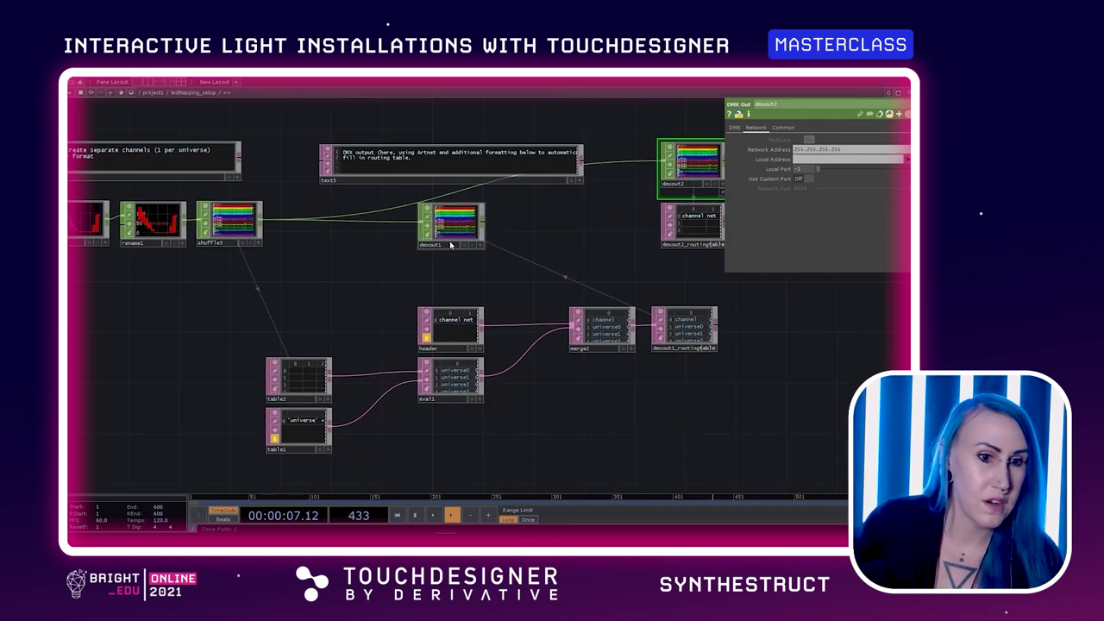
pyautogui.click(451, 241)
pyautogui.scroll(2, 509, 226)
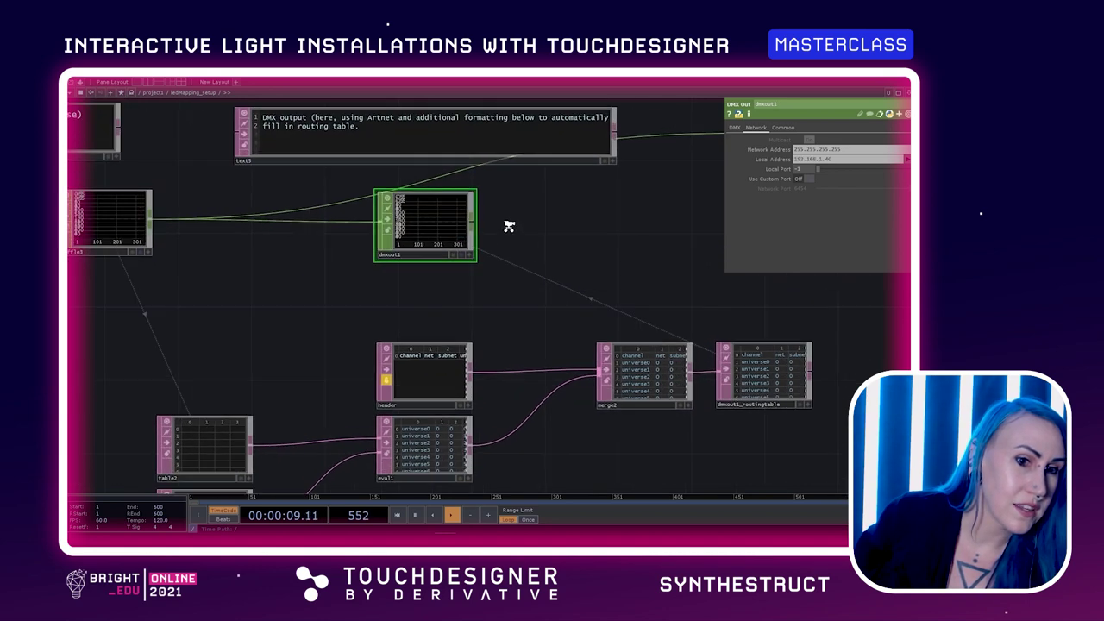
pyautogui.scroll(2, 509, 226)
pyautogui.moveTo(512, 227)
pyautogui.mouseDown(button='middle')
pyautogui.moveTo(296, 305)
pyautogui.moveTo(528, 230)
pyautogui.mouseUp(button='middle')
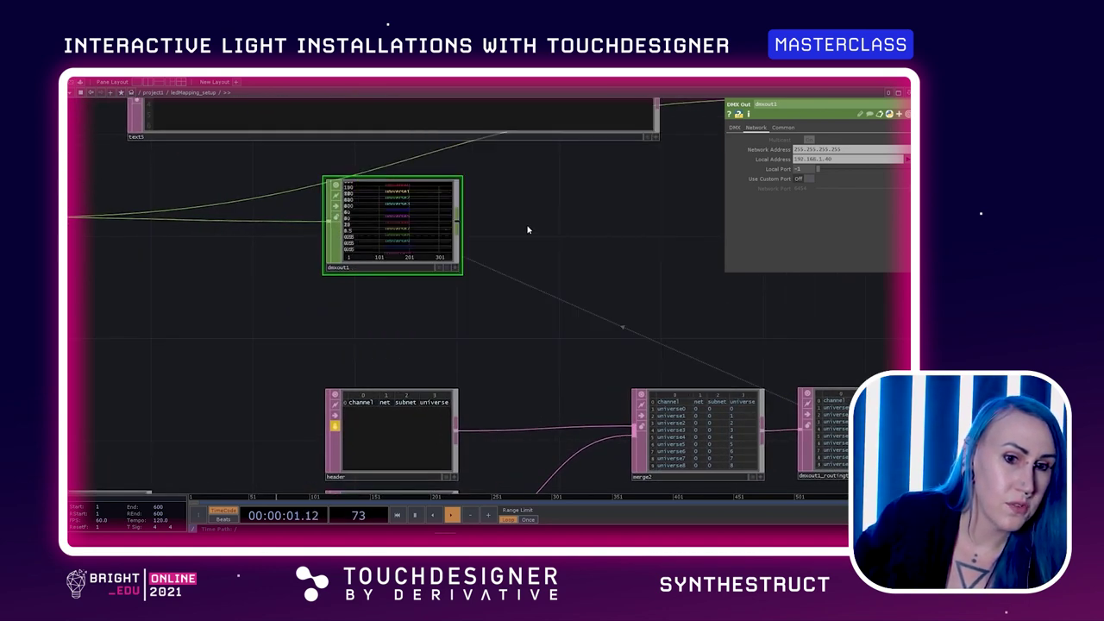
pyautogui.scroll(2, 528, 230)
pyautogui.moveTo(565, 272); pyautogui.dragTo(562, 361)
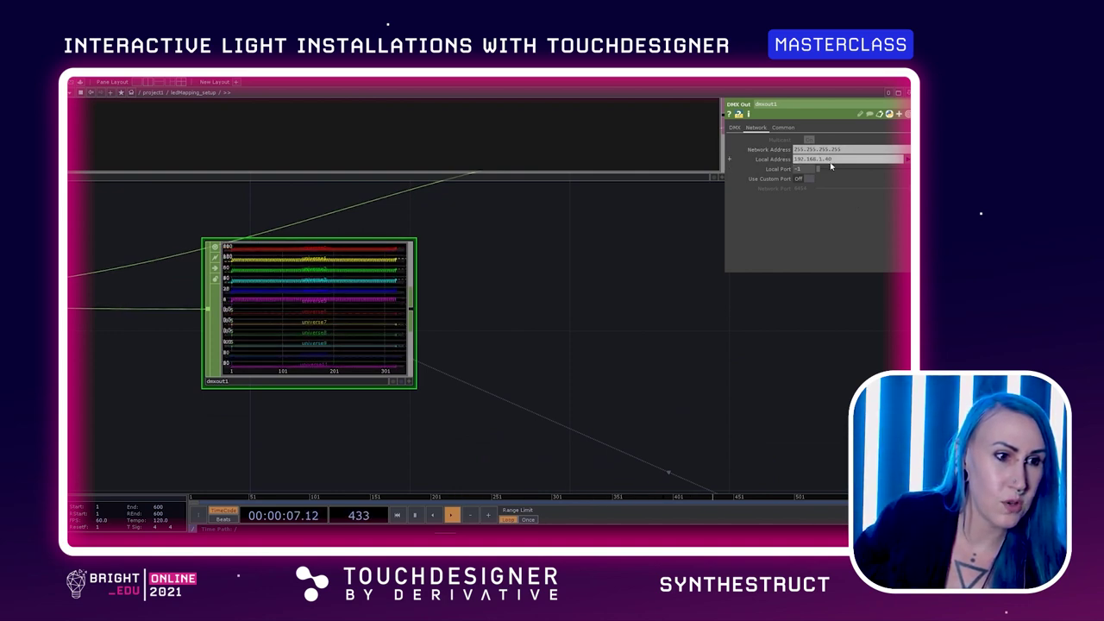
pyautogui.moveTo(662, 305); pyautogui.dragTo(675, 291)
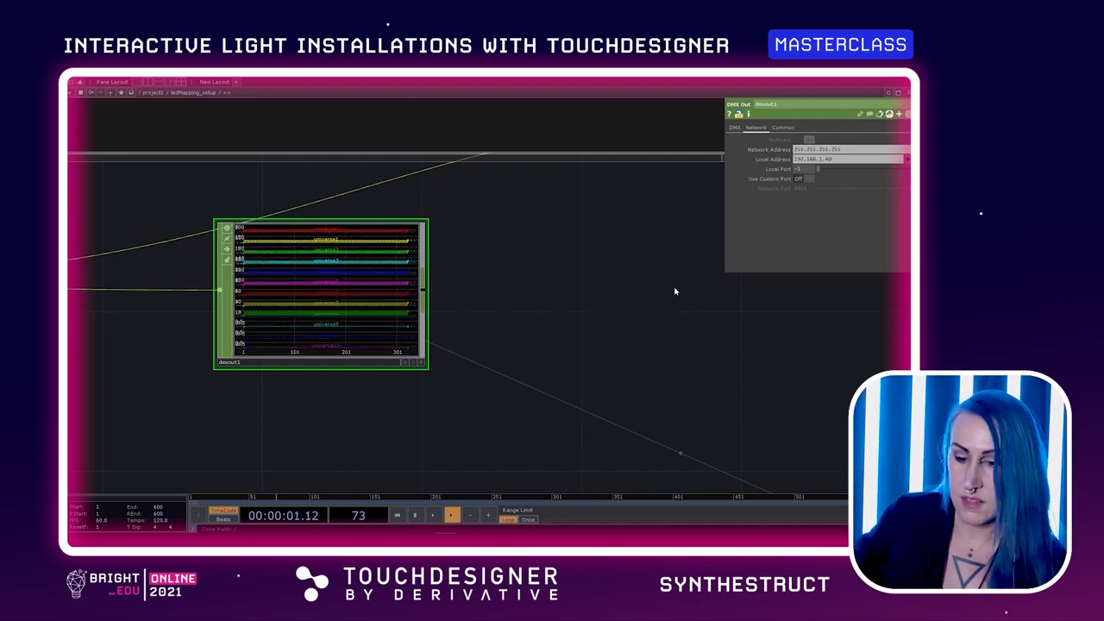
pyautogui.scroll(-2, 641, 330)
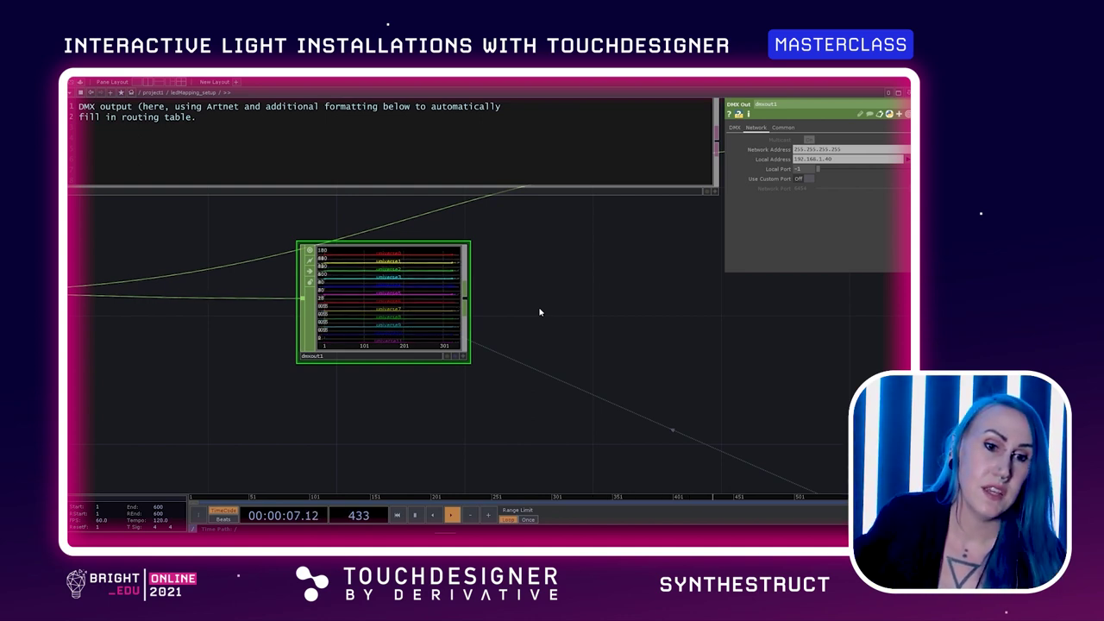
pyautogui.moveTo(557, 291); pyautogui.dragTo(455, 288)
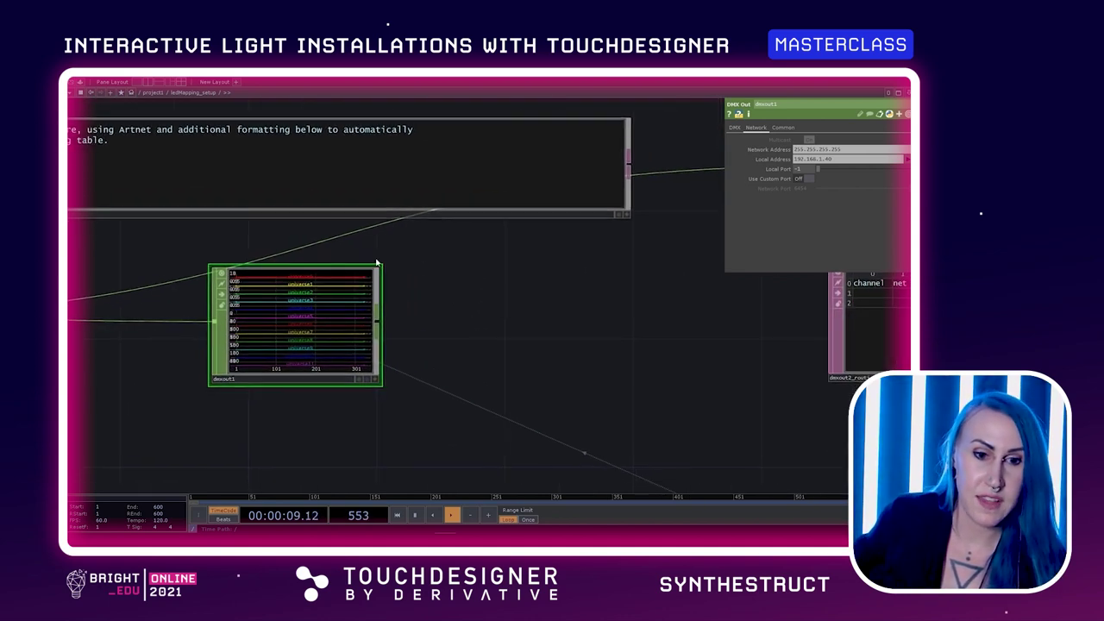
pyautogui.scroll(-4, 454, 323)
pyautogui.scroll(5, 631, 322)
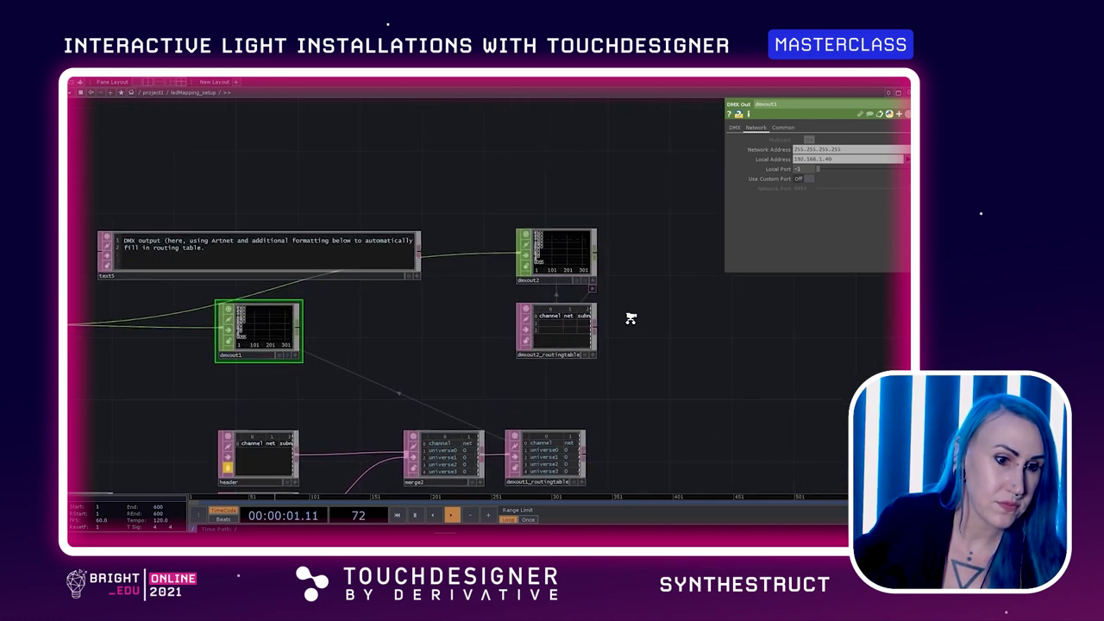
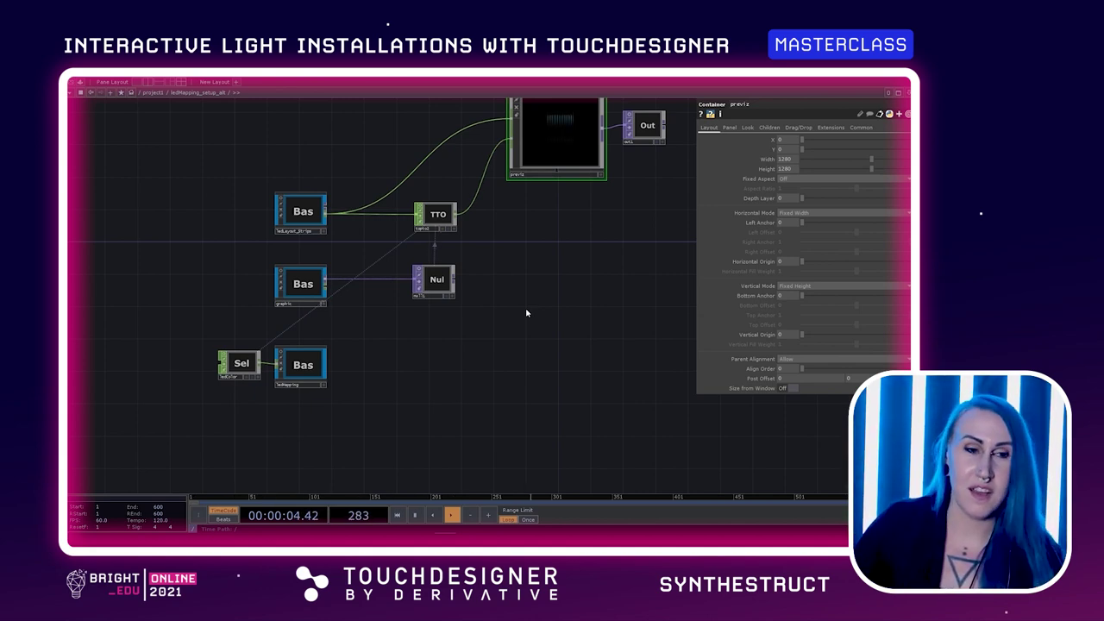
# Step: Look inside the ledLayout_Strips base at the strip layout chain through to ledPos and its outputs, and return to the parent network
pyautogui.moveTo(525, 320); pyautogui.dragTo(609, 320)
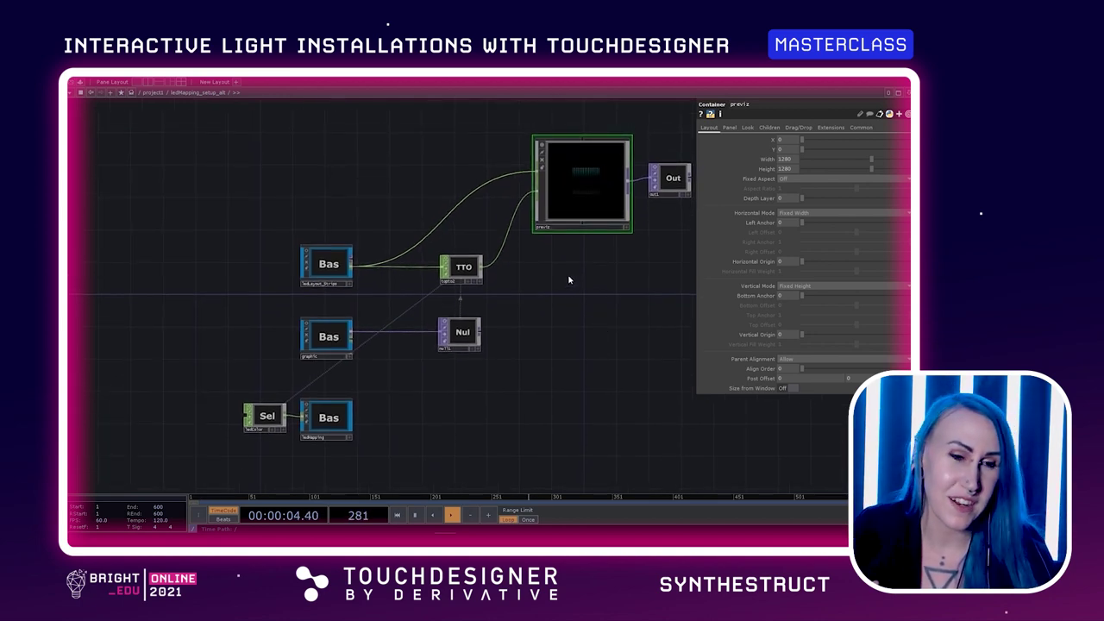
pyautogui.click(349, 279)
pyautogui.press('i')
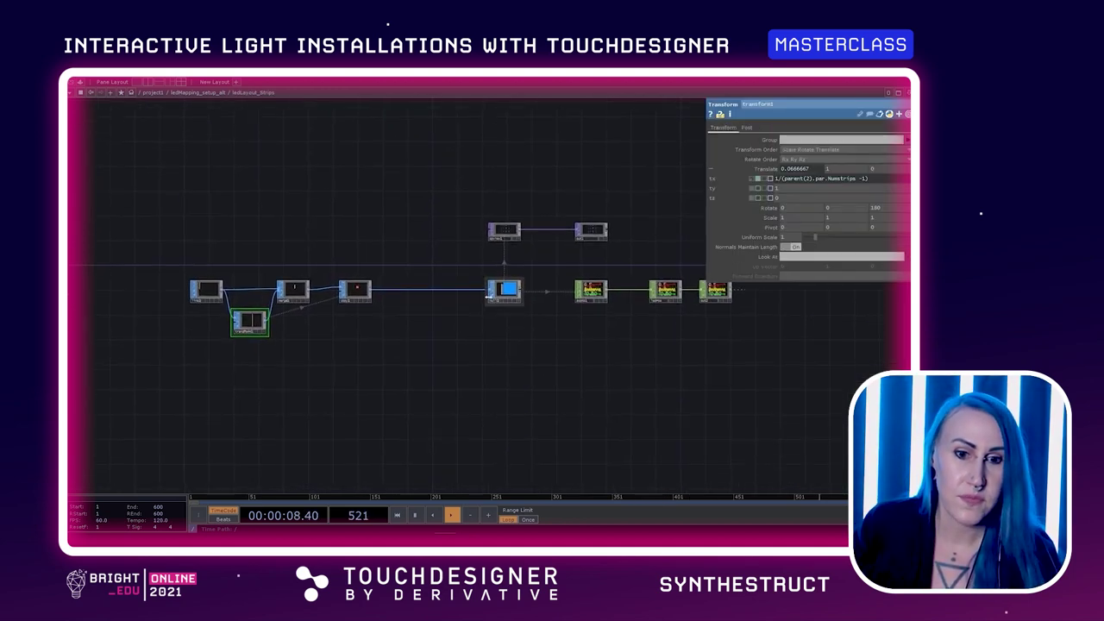
pyautogui.scroll(3, 352, 343)
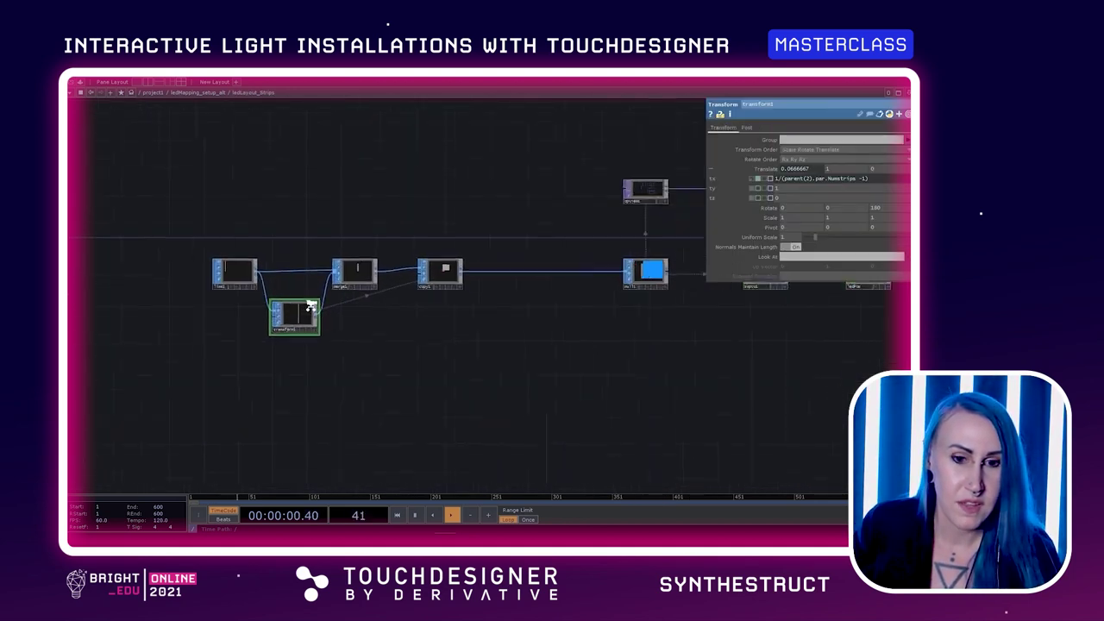
pyautogui.hscroll(5, 528, 330)
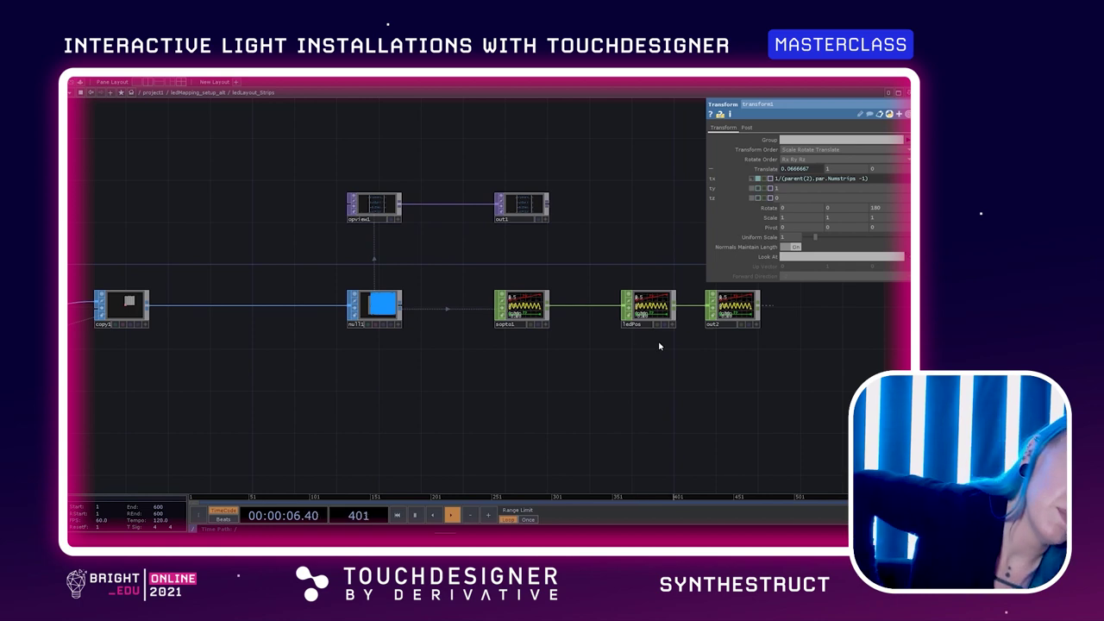
pyautogui.hscroll(2, 630, 328)
pyautogui.hscroll(2, 587, 336)
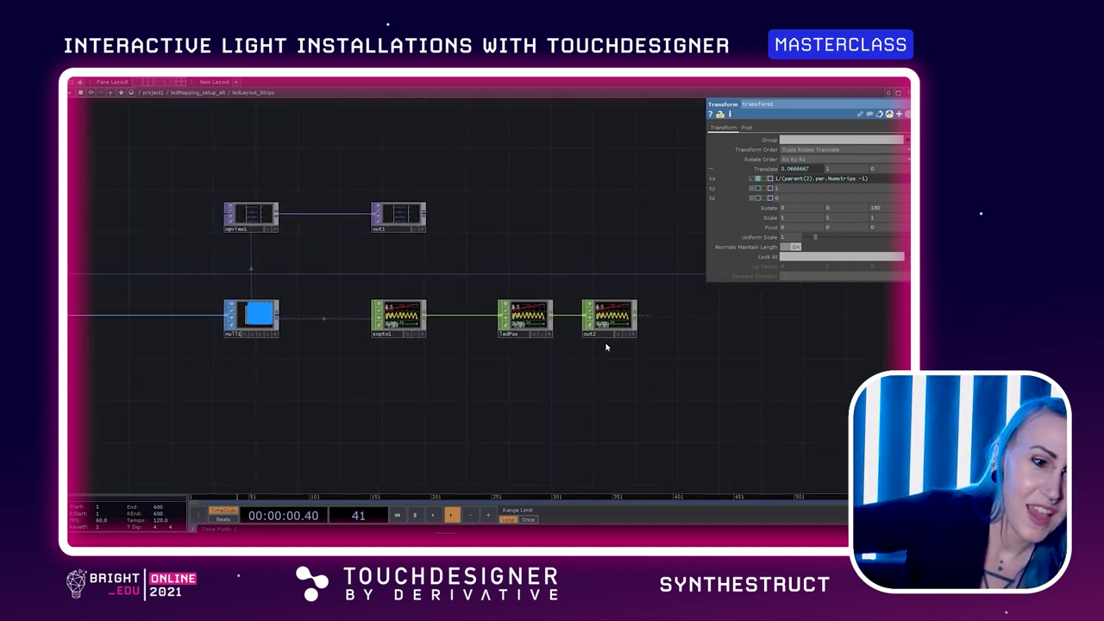
pyautogui.press('u')
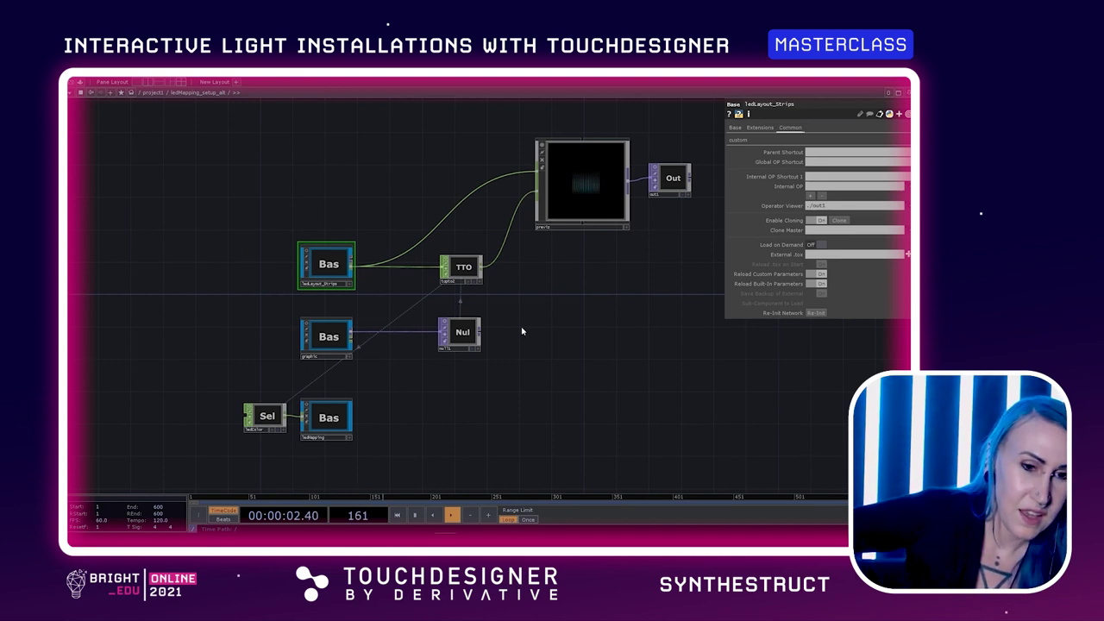
# Step: Look inside the graphic base at the ramp and its output chain, and return to the parent network
pyautogui.moveTo(522, 331); pyautogui.dragTo(633, 271)
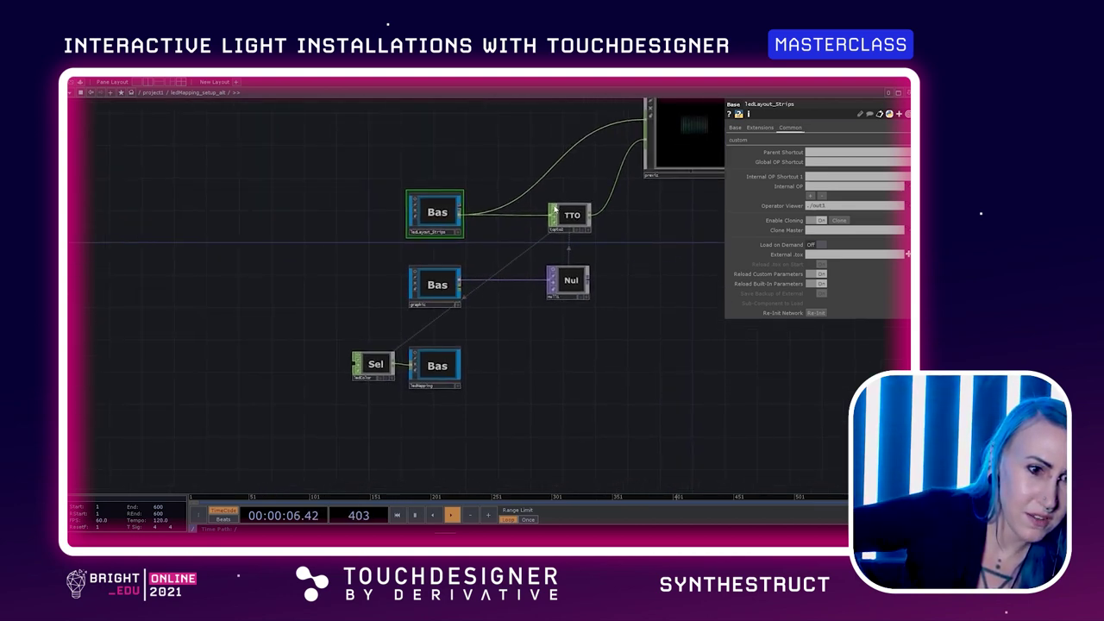
pyautogui.doubleClick(436, 285)
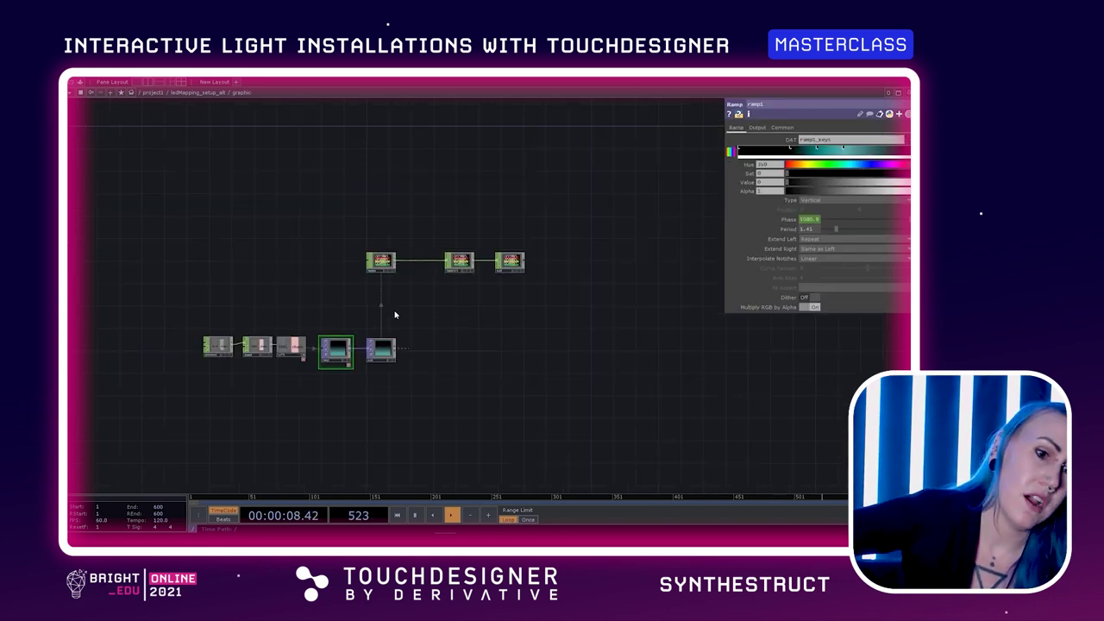
pyautogui.moveTo(399, 307); pyautogui.dragTo(490, 292)
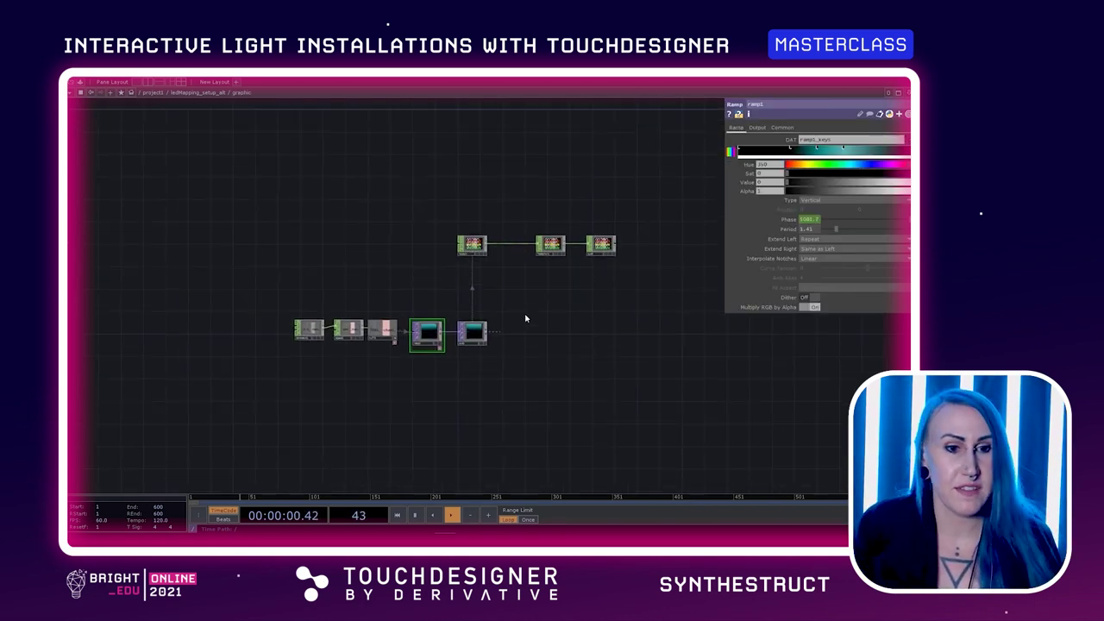
pyautogui.moveTo(414, 433); pyautogui.dragTo(409, 319)
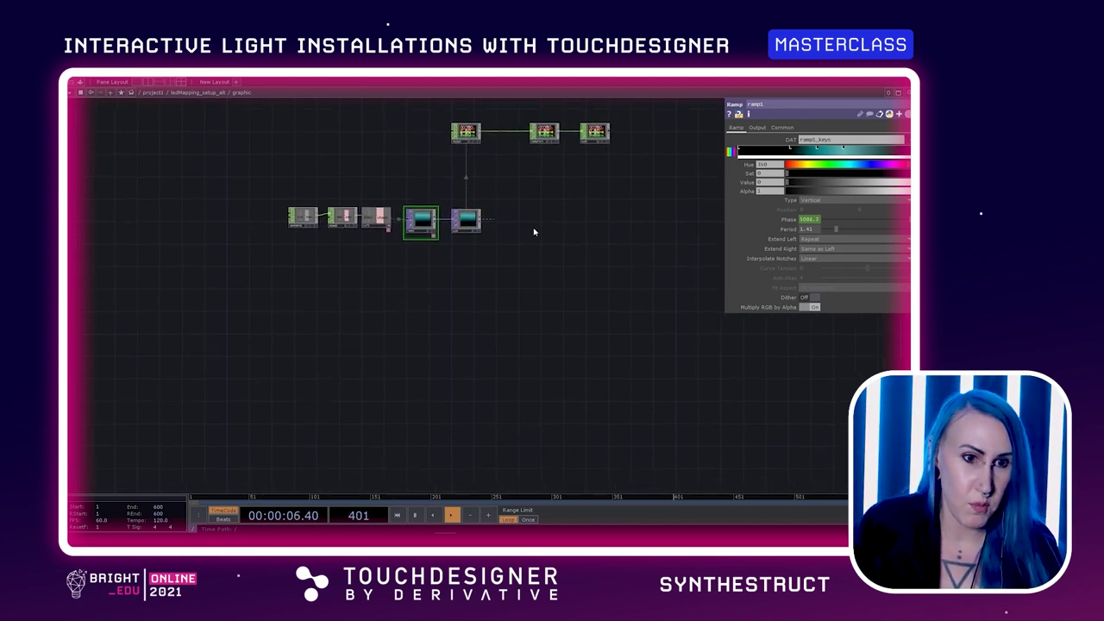
pyautogui.press('u')
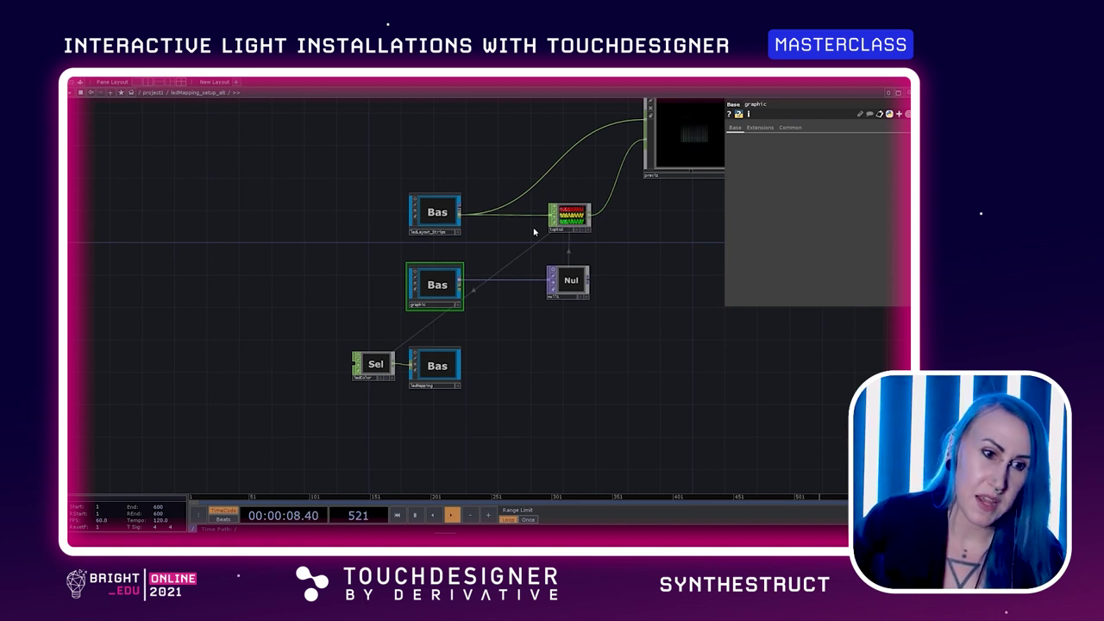
# Step: Open the ledMapping base and examine its shuffle chain, dmxout1 and the routing table operators
pyautogui.moveTo(540, 356); pyautogui.dragTo(544, 344)
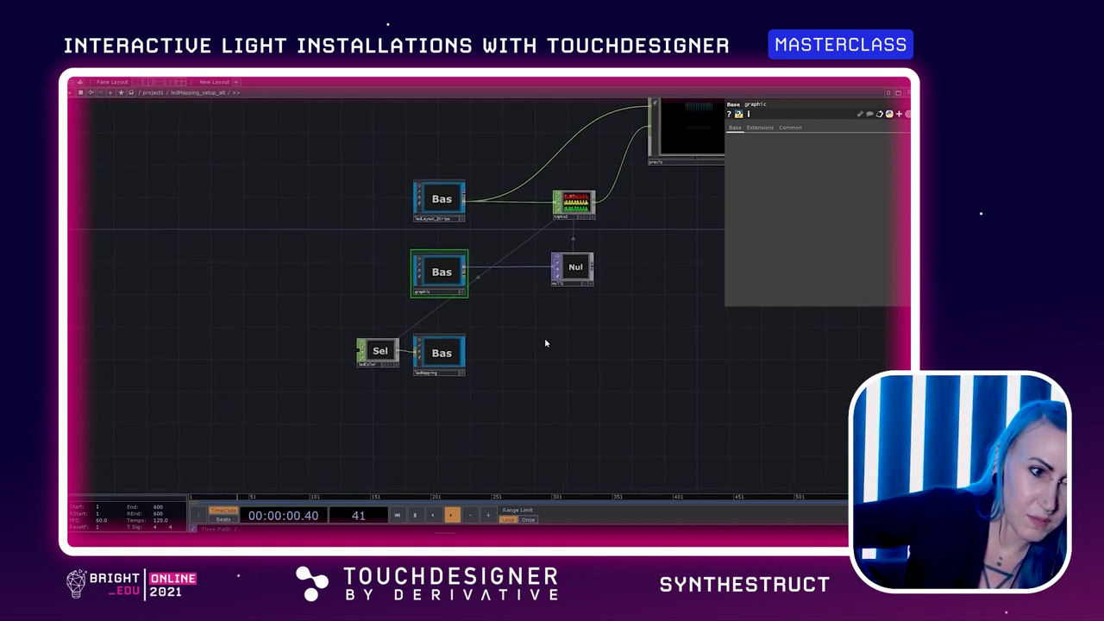
pyautogui.moveTo(493, 383); pyautogui.dragTo(501, 362)
pyautogui.click(448, 334)
pyautogui.press('i')
pyautogui.moveTo(527, 367); pyautogui.dragTo(641, 369)
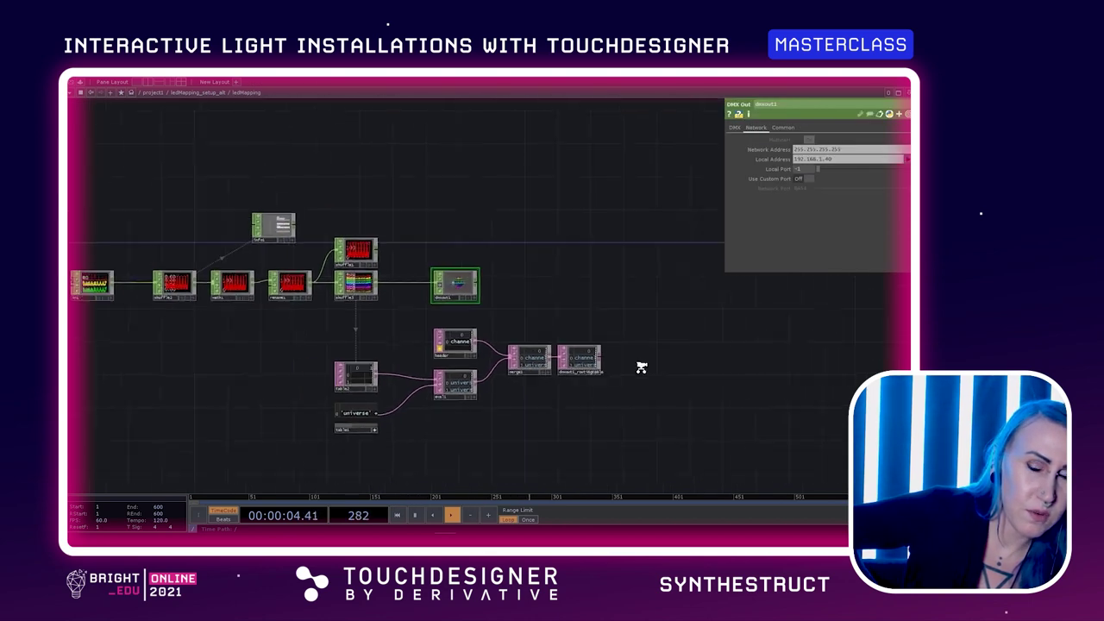
pyautogui.scroll(-3, 641, 368)
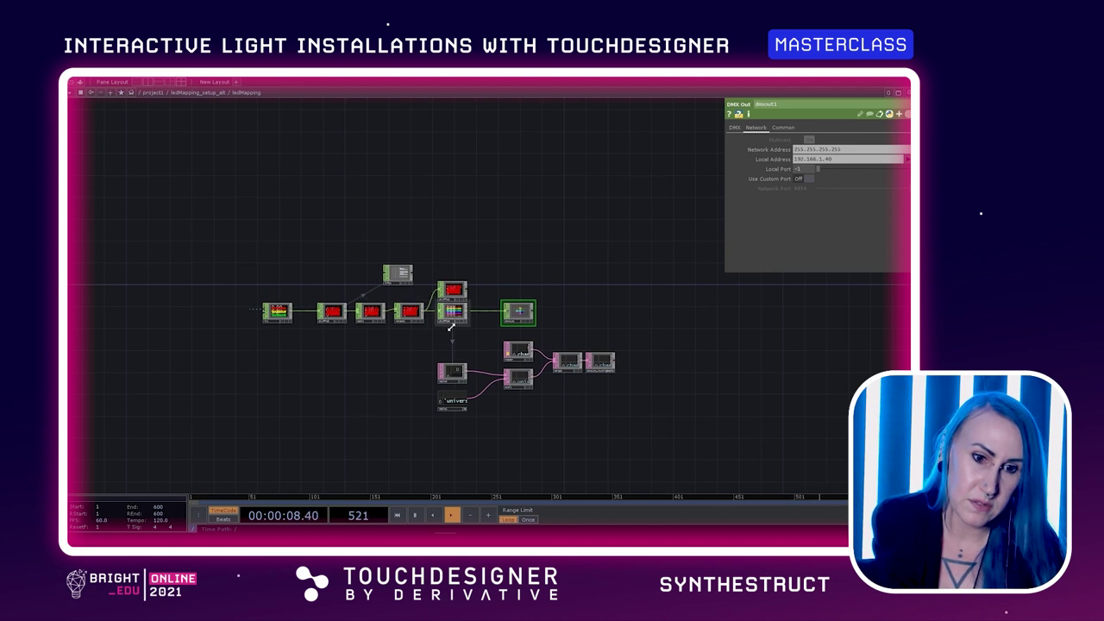
# Step: Compare the shuffle1 and shuffle3 channels ahead of dmxout1 inside ledMapping, and return to the parent network
pyautogui.scroll(5, 441, 321)
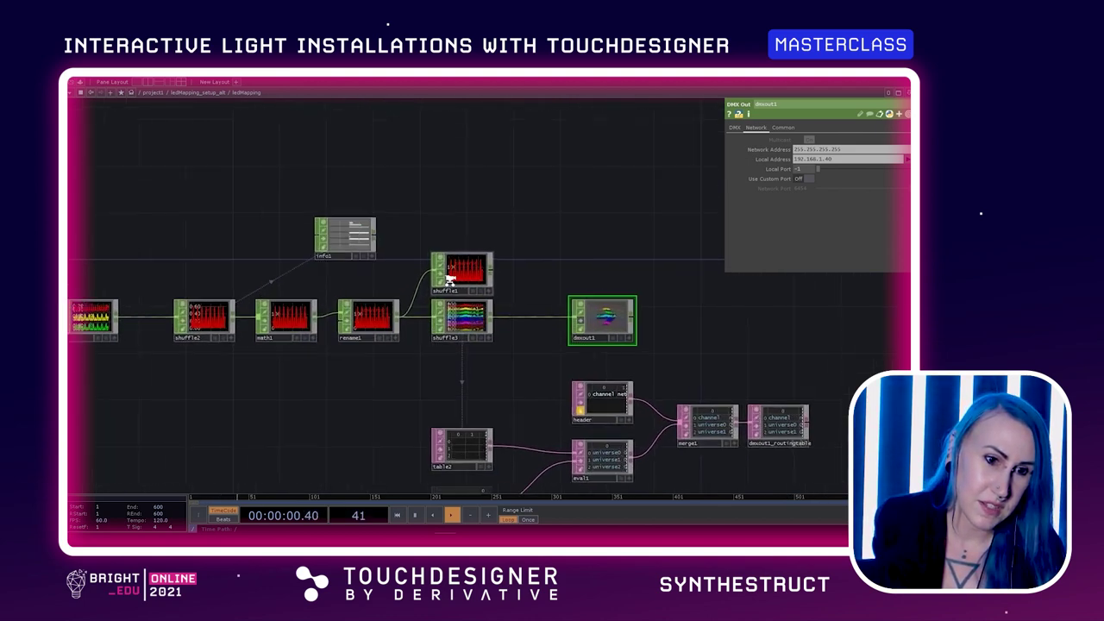
pyautogui.scroll(2, 544, 344)
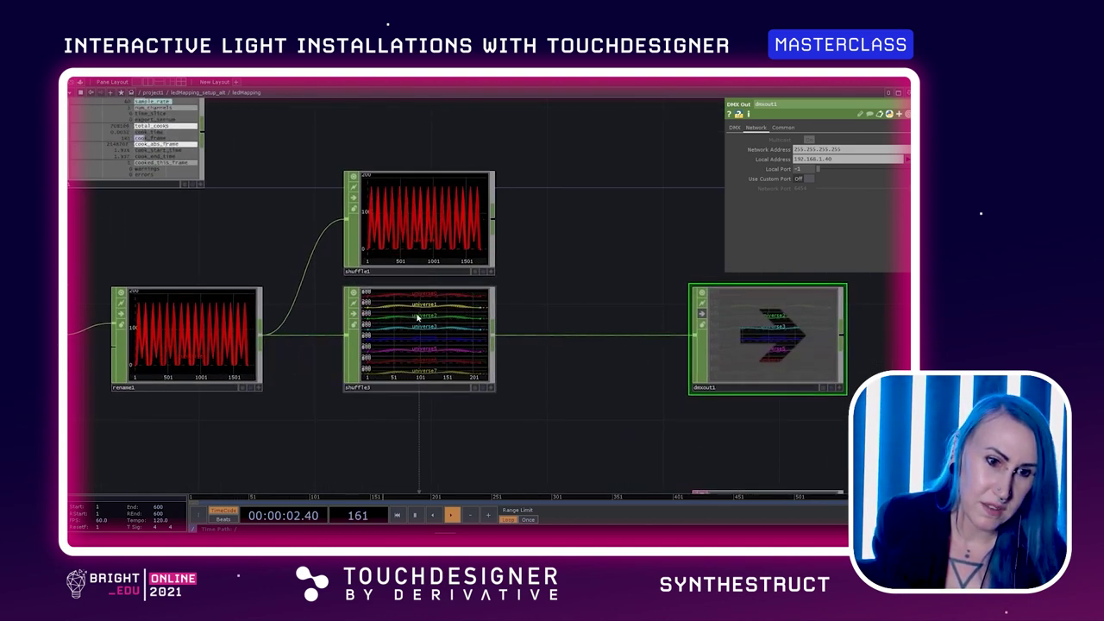
pyautogui.scroll(-3, 522, 242)
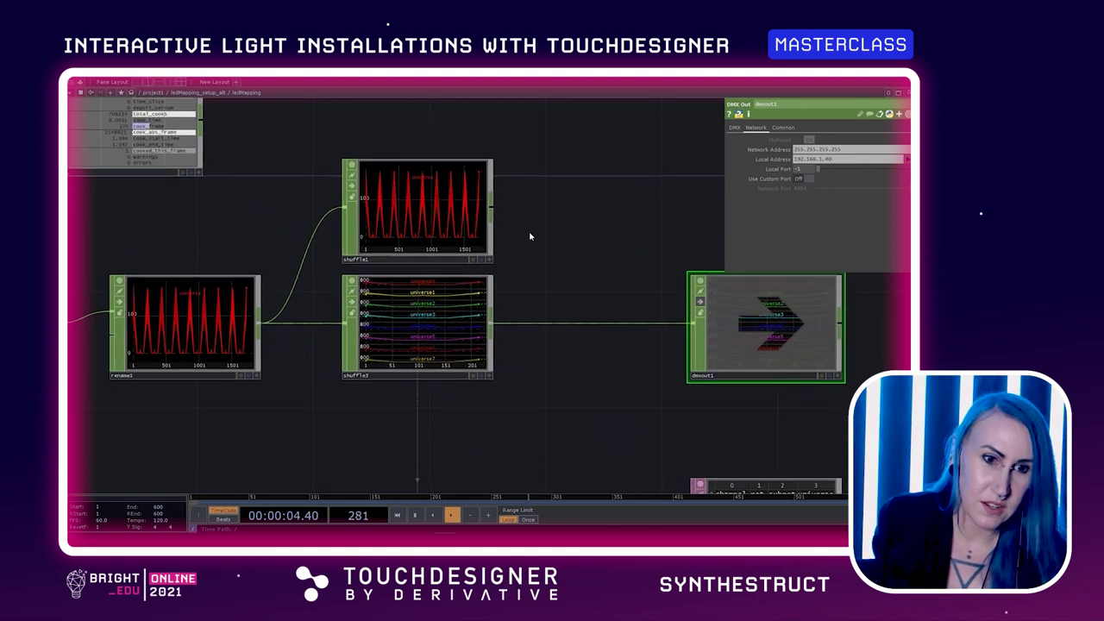
pyautogui.press('u')
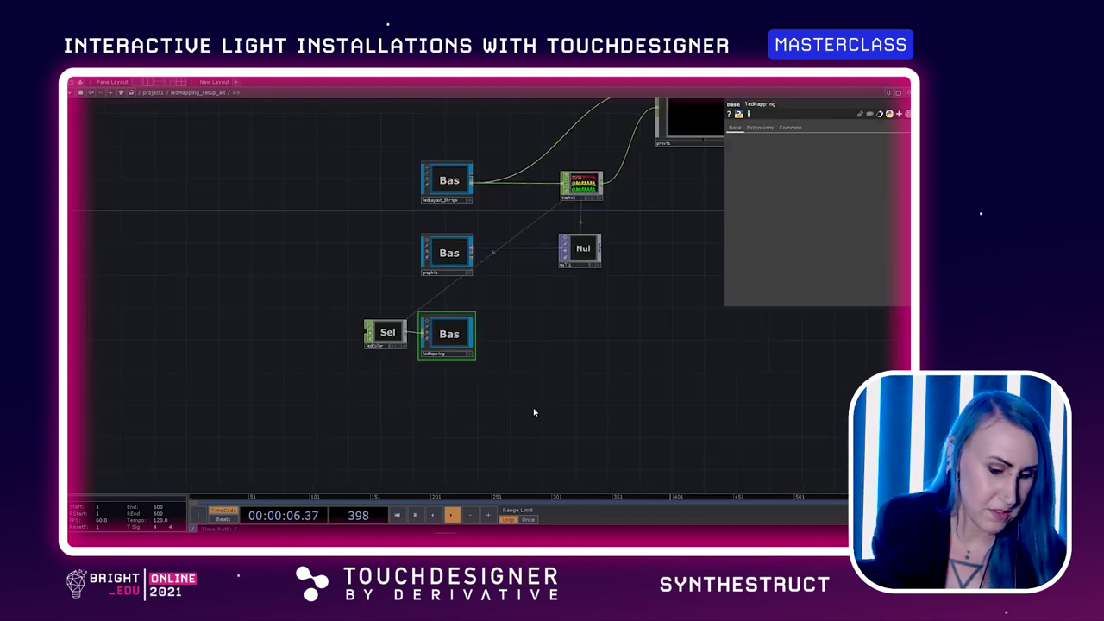
# Step: Look inside the previz container at the instancing, geometry and render chain through to out1, and return to the parent network
pyautogui.moveTo(554, 345); pyautogui.dragTo(513, 357)
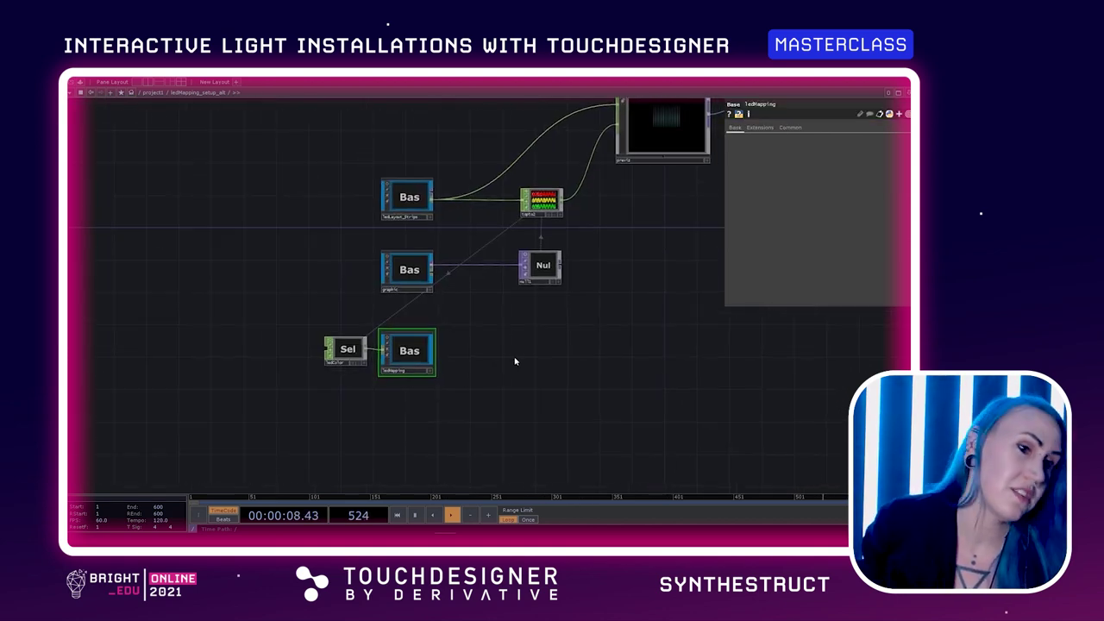
pyautogui.scroll(1, 571, 316)
pyautogui.scroll(-5, 587, 298)
pyautogui.scroll(4, 535, 270)
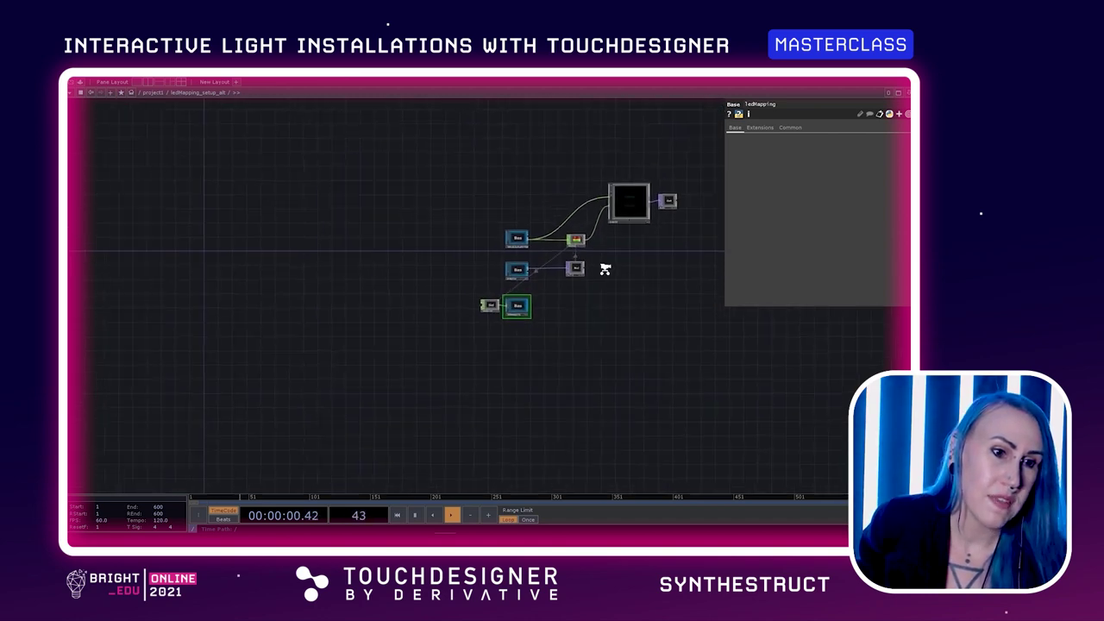
pyautogui.moveTo(530, 301); pyautogui.dragTo(649, 244)
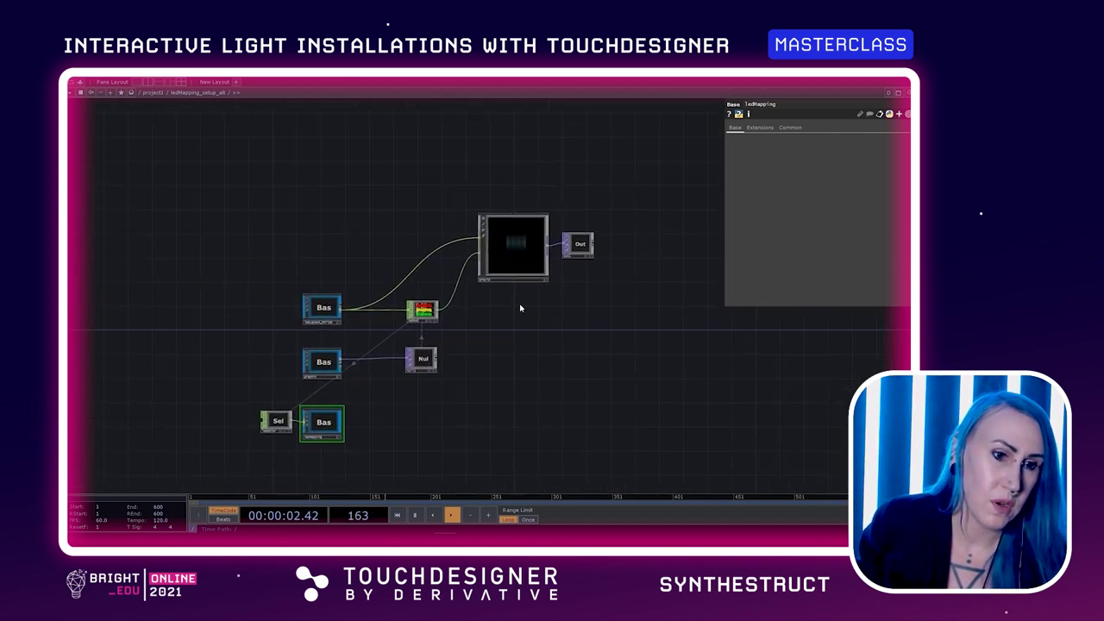
pyautogui.scroll(4, 521, 308)
pyautogui.moveTo(537, 285); pyautogui.dragTo(515, 363)
pyautogui.scroll(1, 542, 345)
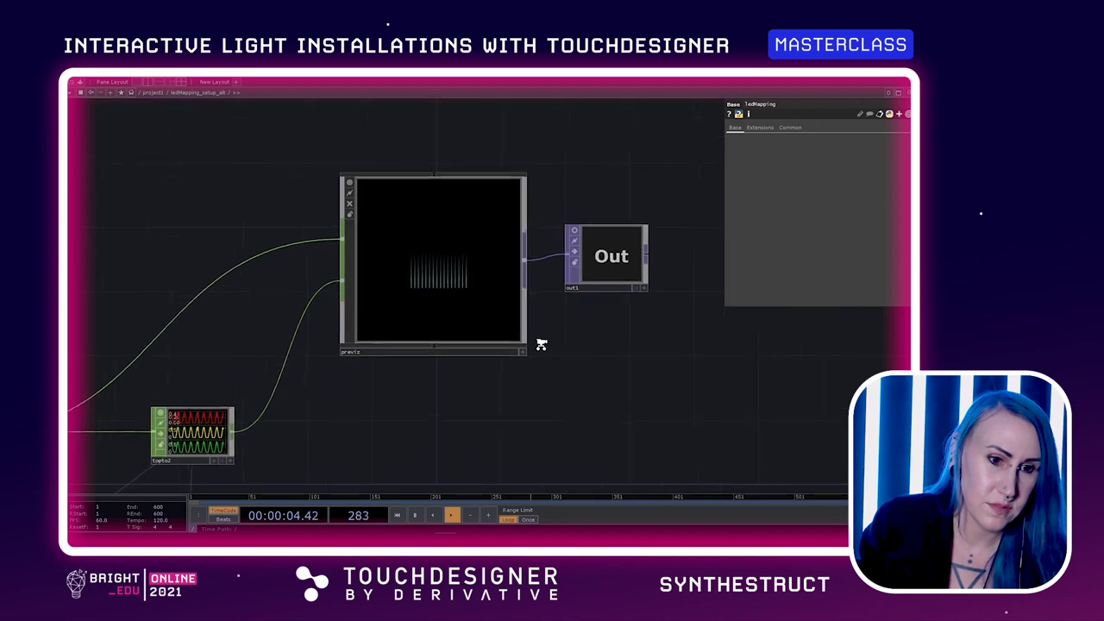
pyautogui.scroll(4, 449, 308)
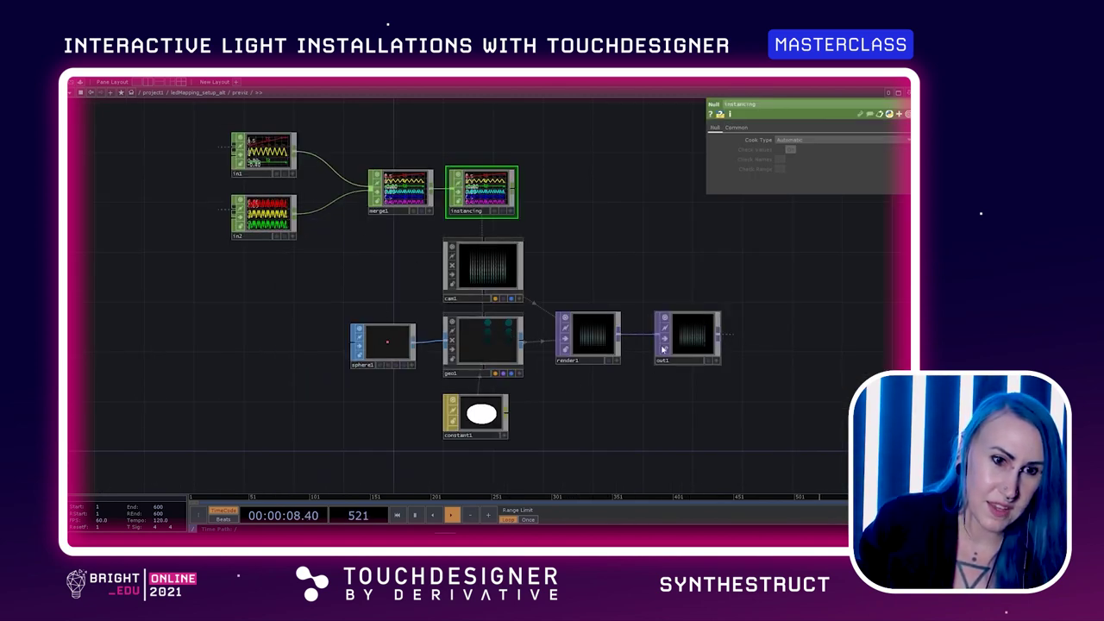
pyautogui.moveTo(655, 387); pyautogui.dragTo(651, 353)
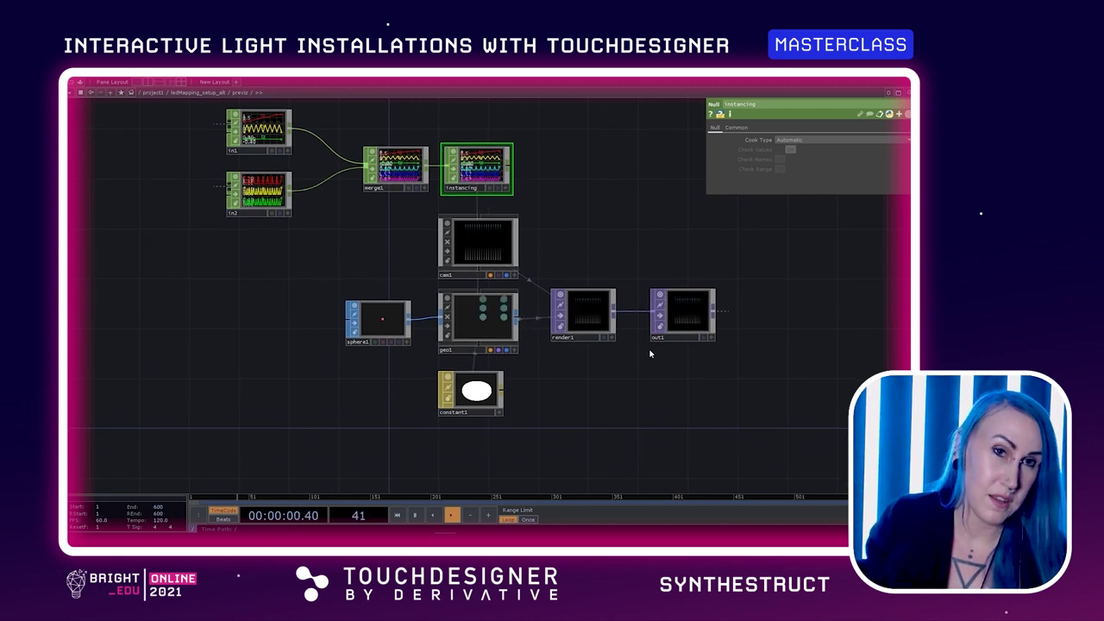
pyautogui.scroll(-3, 650, 352)
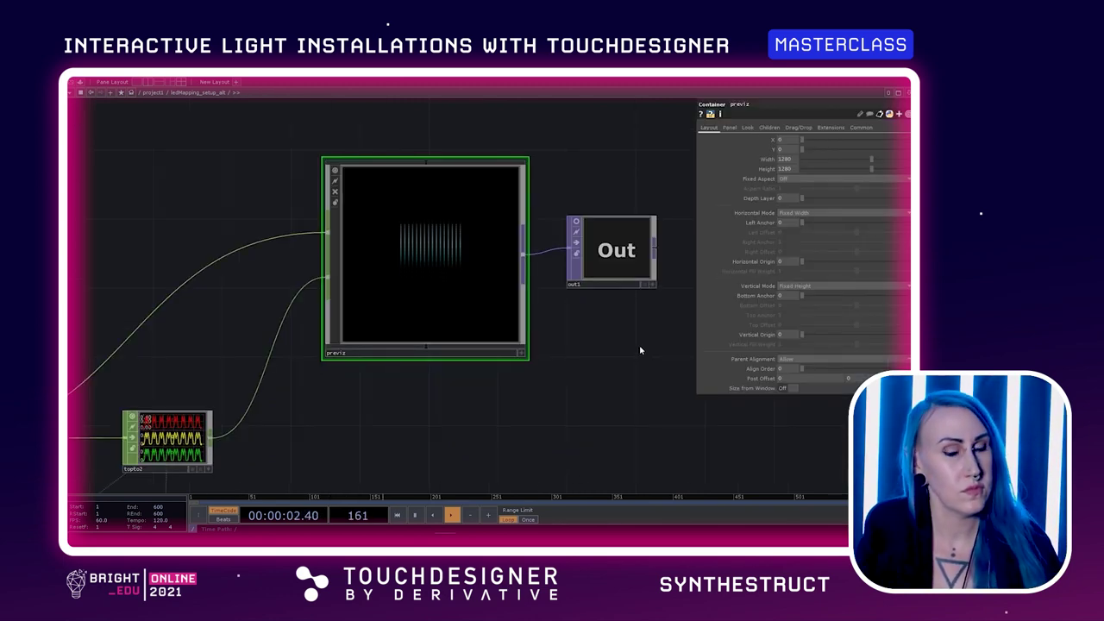
# Step: Leave ledMapping_setup_alt for the project1 network and open the ledMapping_control base
pyautogui.scroll(-3, 641, 352)
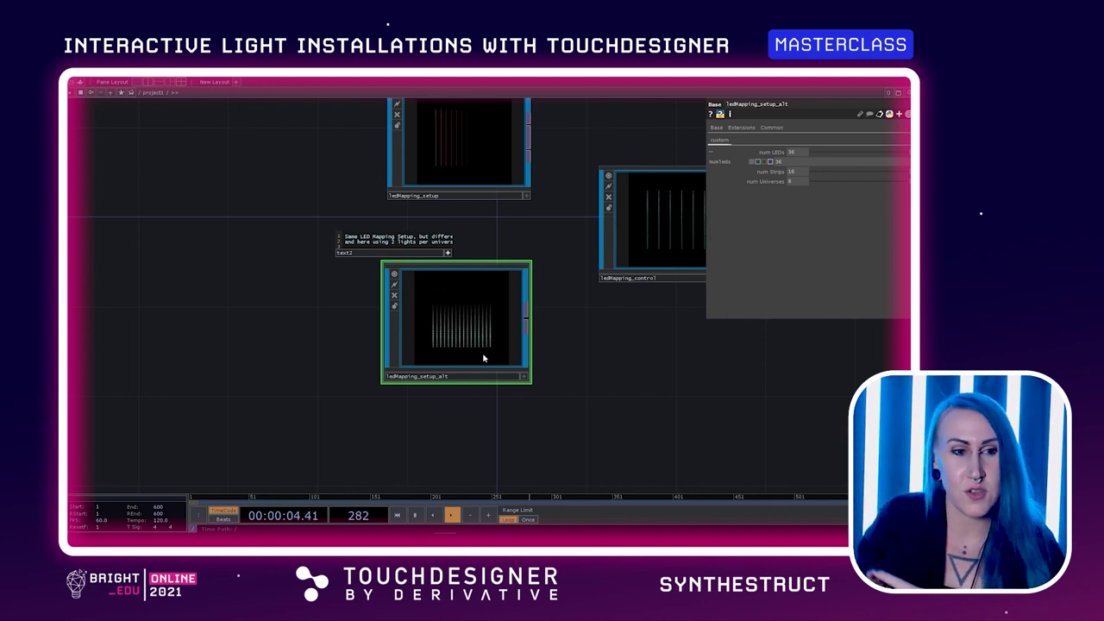
pyautogui.press('Tab')
pyautogui.press('Escape')
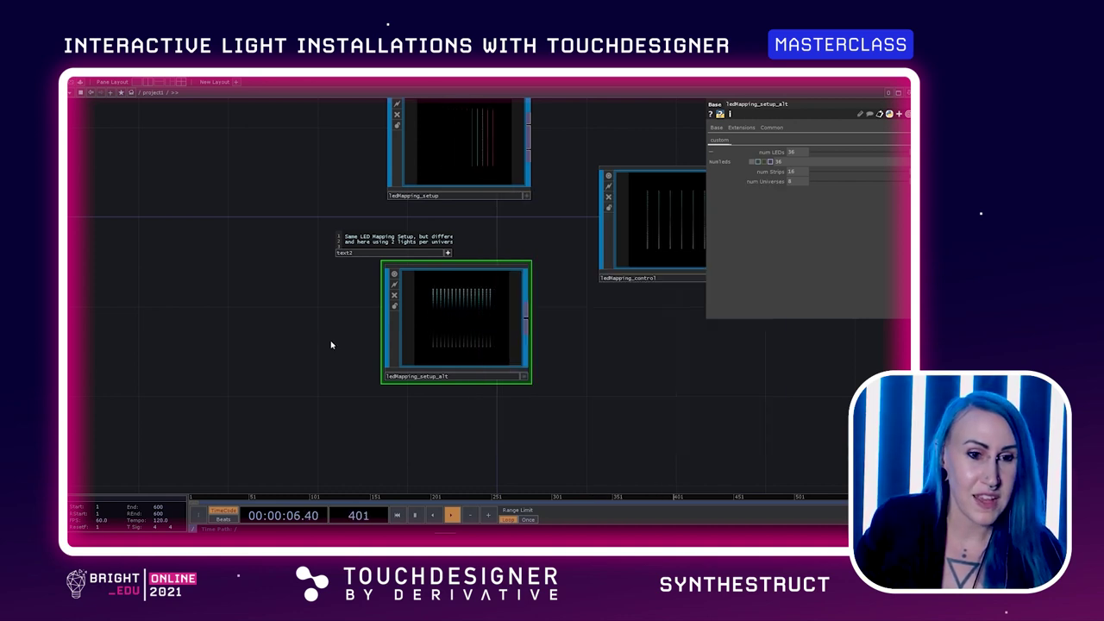
pyautogui.moveTo(554, 373); pyautogui.dragTo(390, 426)
pyautogui.doubleClick(456, 308)
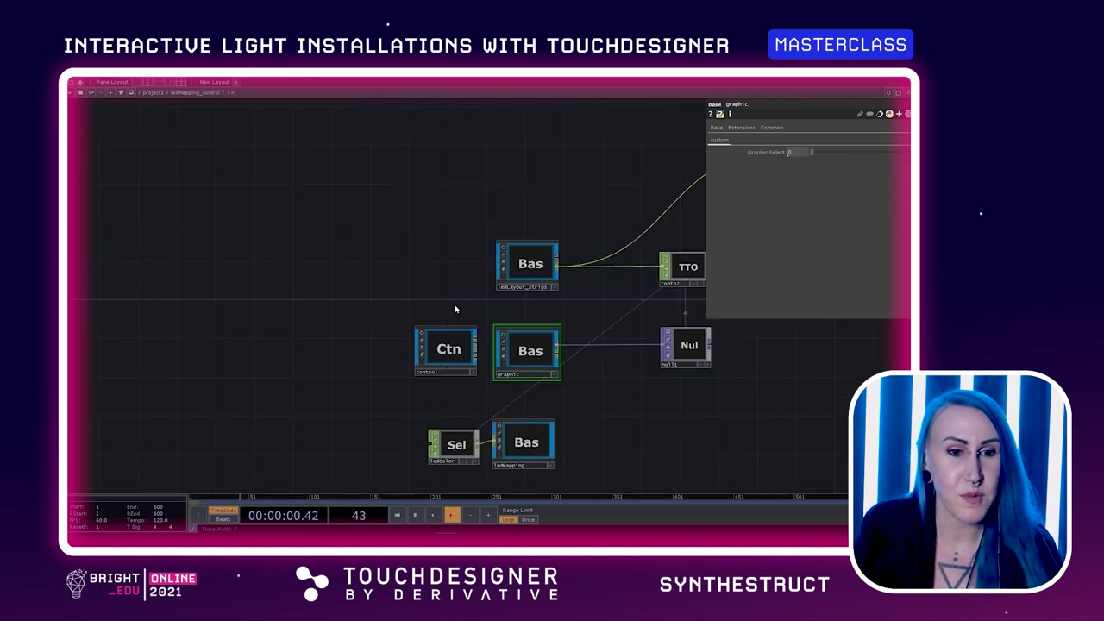
pyautogui.moveTo(458, 285); pyautogui.dragTo(288, 273)
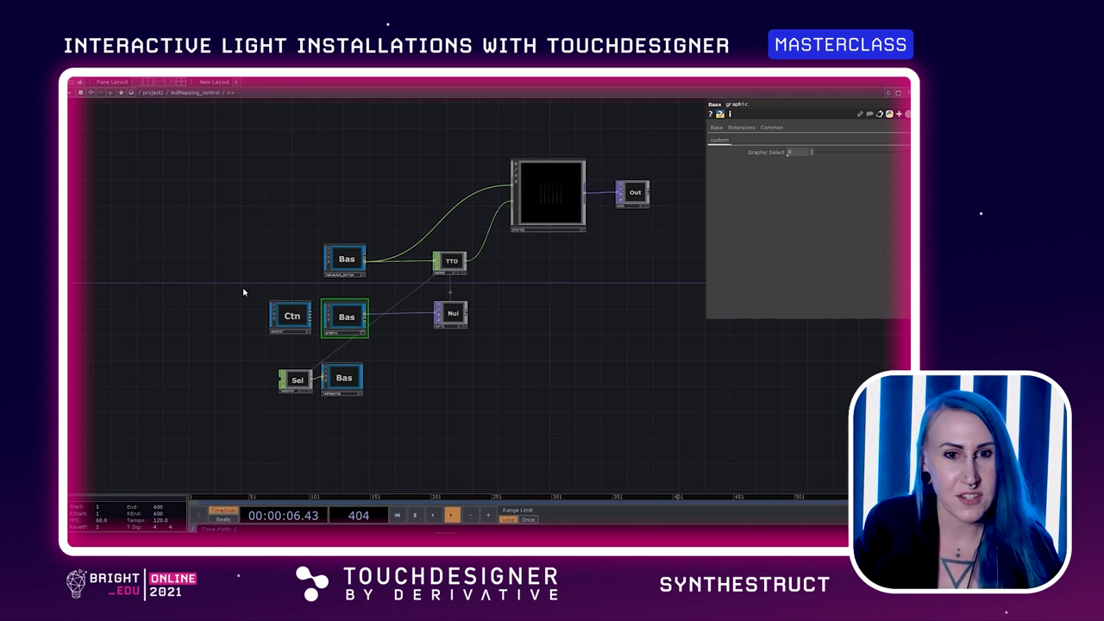
# Step: Examine the ledMapping_control network and select its control container
pyautogui.scroll(3, 503, 338)
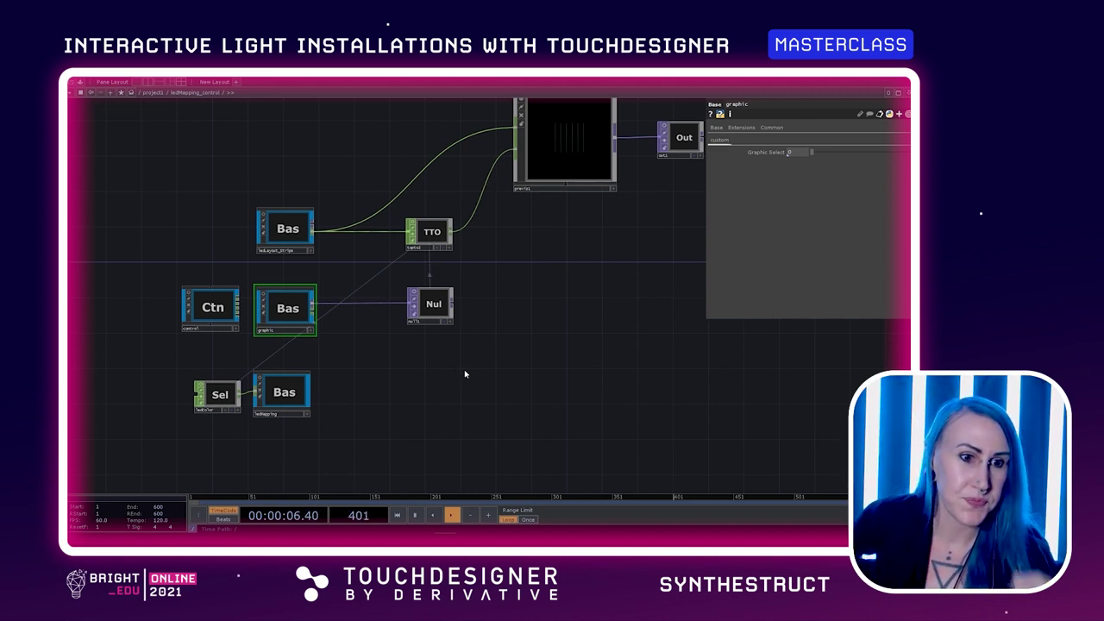
pyautogui.moveTo(572, 382); pyautogui.dragTo(580, 404)
pyautogui.moveTo(577, 275); pyautogui.dragTo(601, 244)
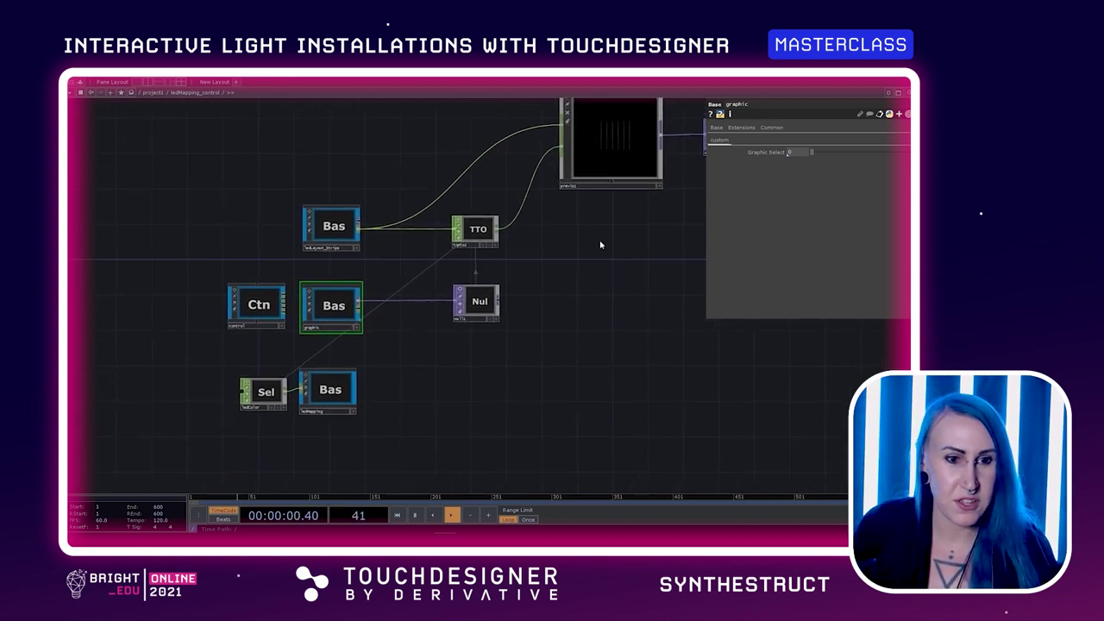
pyautogui.moveTo(222, 333); pyautogui.dragTo(331, 302)
pyautogui.click(369, 274)
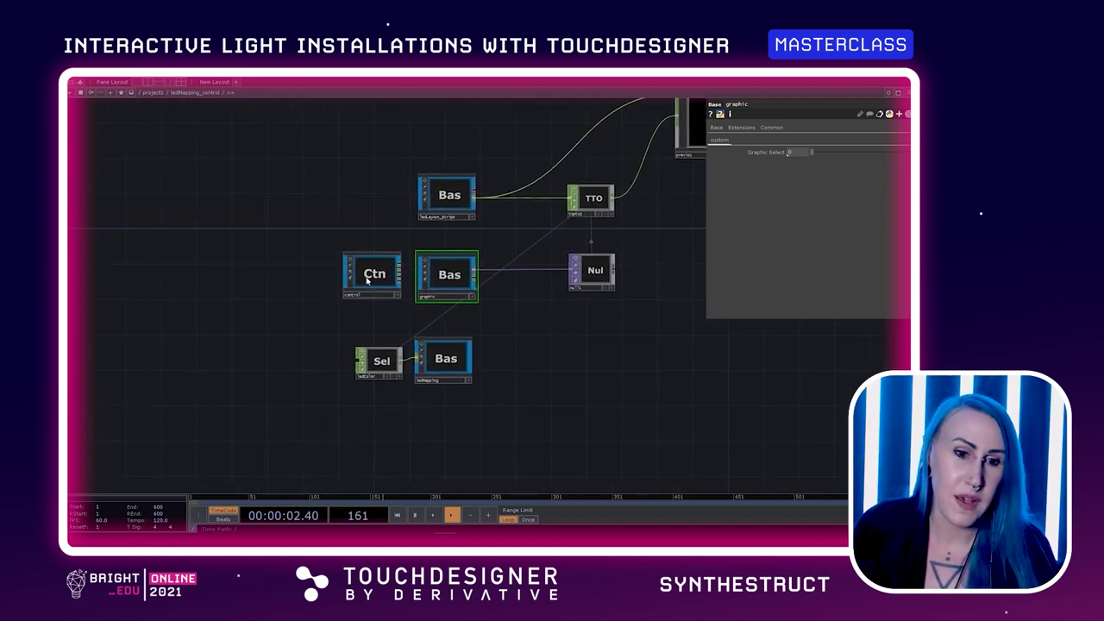
pyautogui.moveTo(303, 259); pyautogui.dragTo(305, 256)
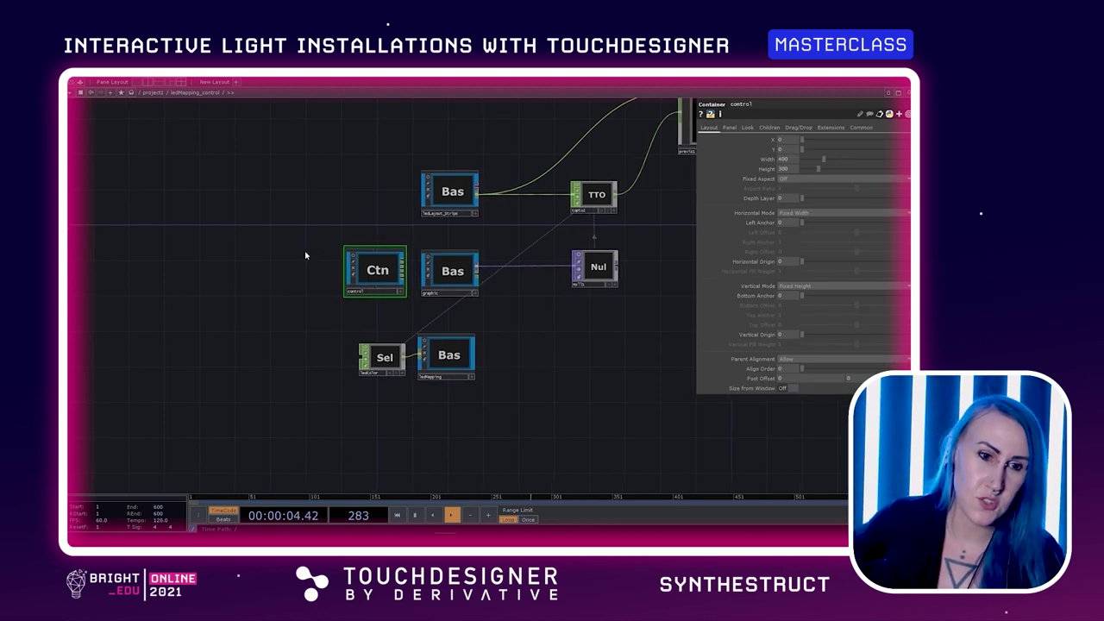
# Step: Review the ledLayout_Strips, graphic, ledMapping and control components by selecting each one to show its parameters
pyautogui.moveTo(552, 303); pyautogui.dragTo(482, 326)
pyautogui.click(398, 222)
pyautogui.click(388, 298)
pyautogui.click(383, 379)
pyautogui.click(315, 298)
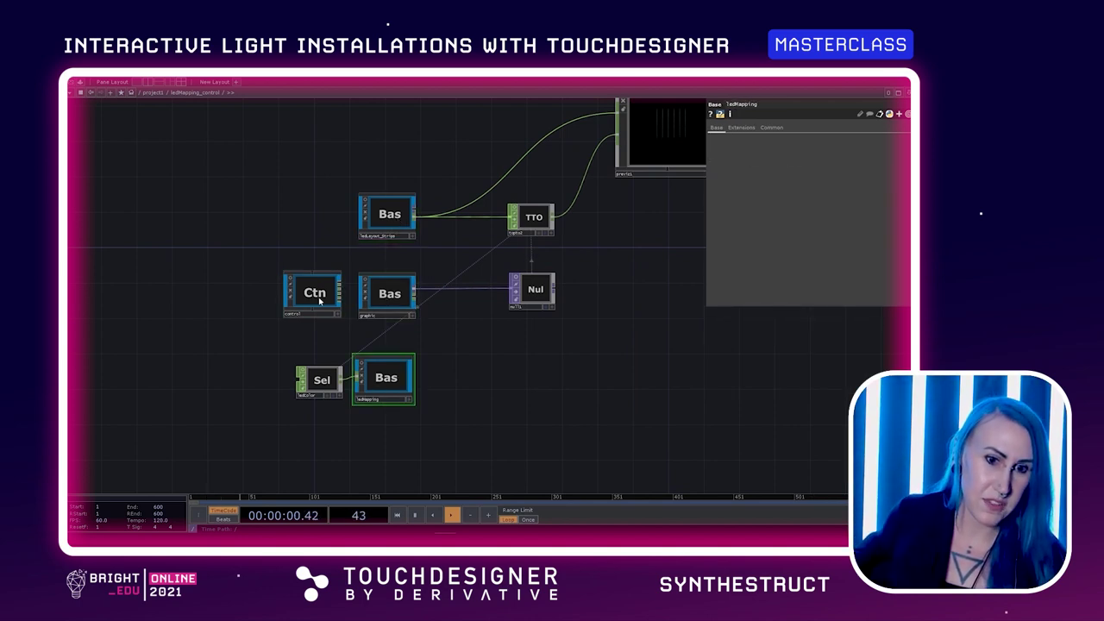
pyautogui.click(384, 225)
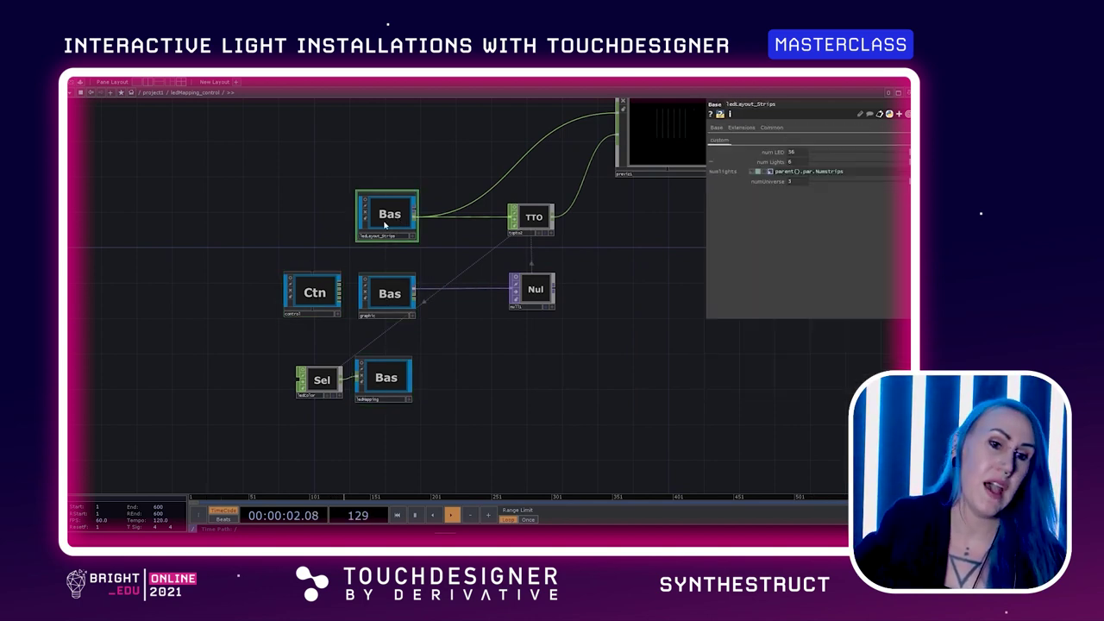
pyautogui.click(385, 287)
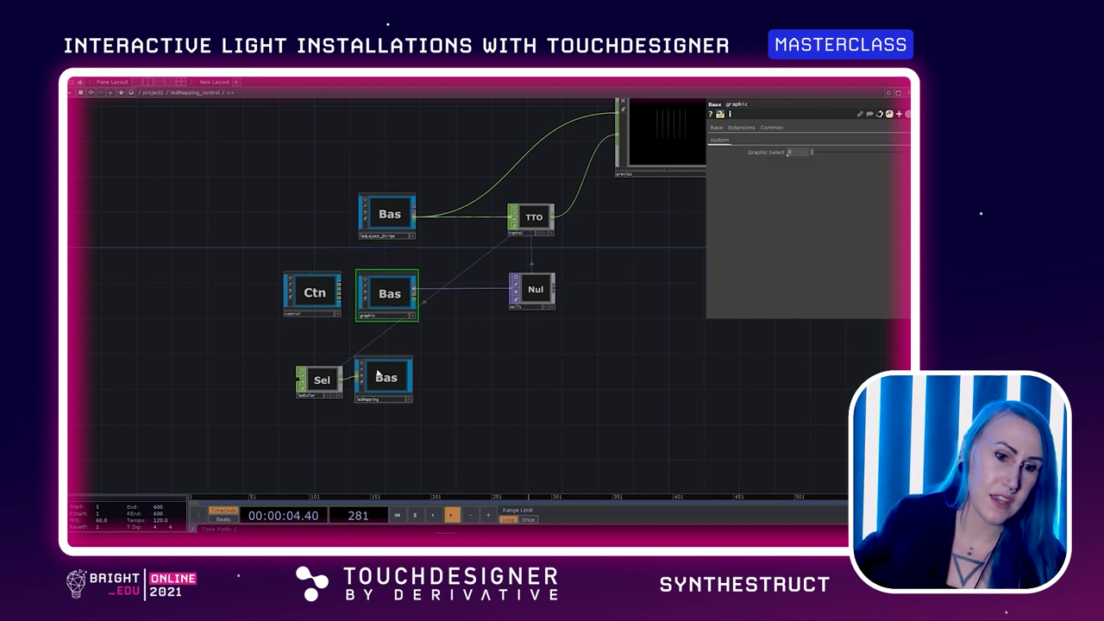
pyautogui.click(377, 373)
pyautogui.click(309, 301)
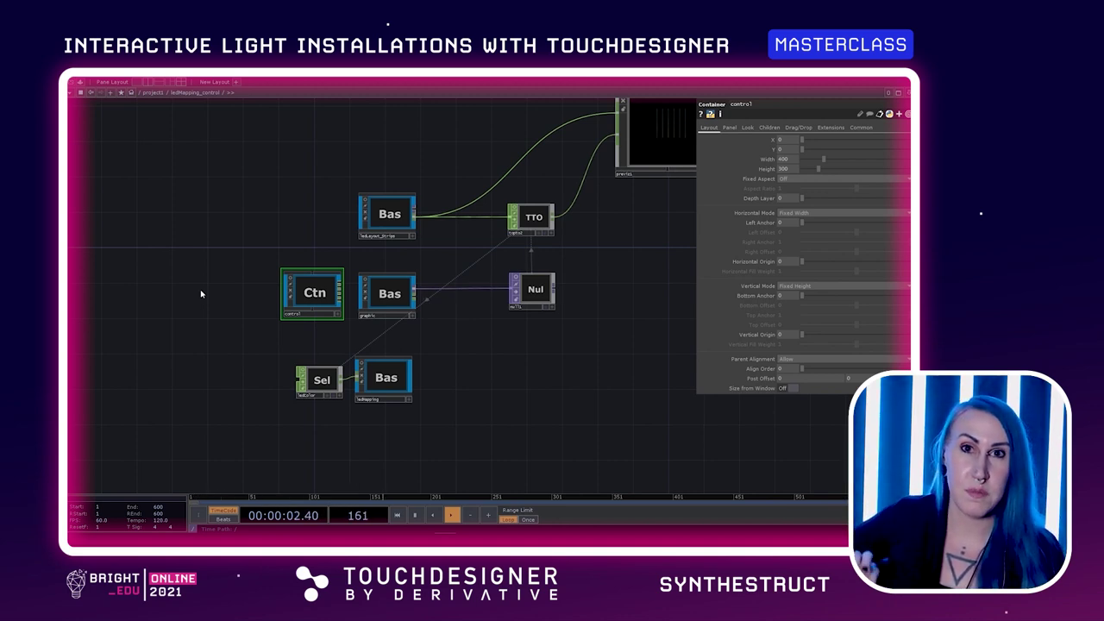
pyautogui.click(362, 229)
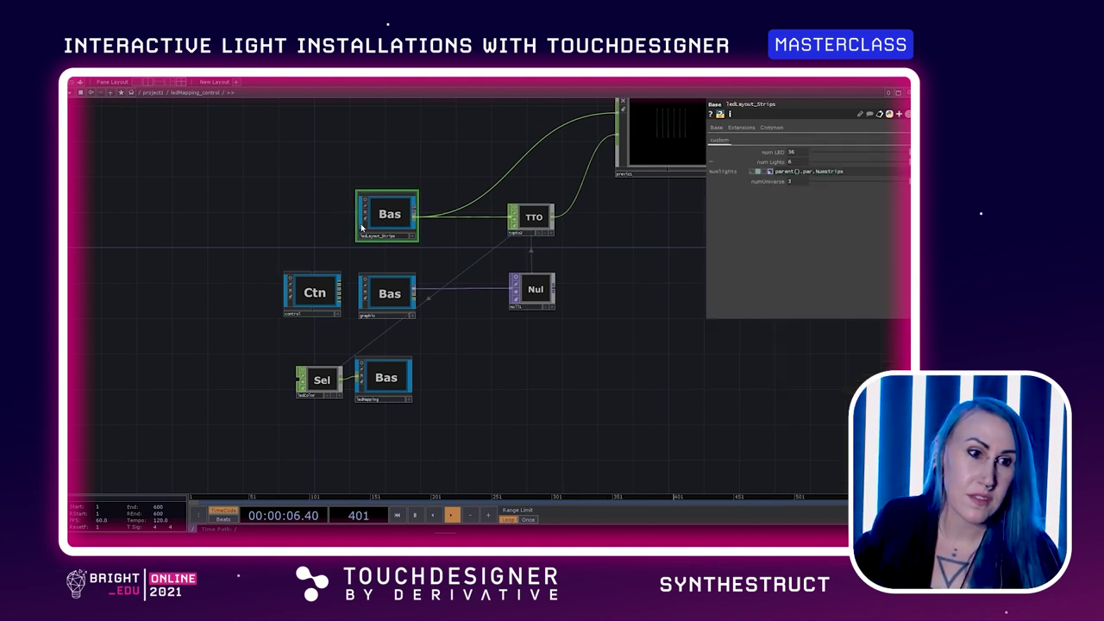
# Step: Open the control container and examine its Leap Motion, Keyboard, OSC and MIDI input sections
pyautogui.moveTo(315, 239); pyautogui.dragTo(315, 214)
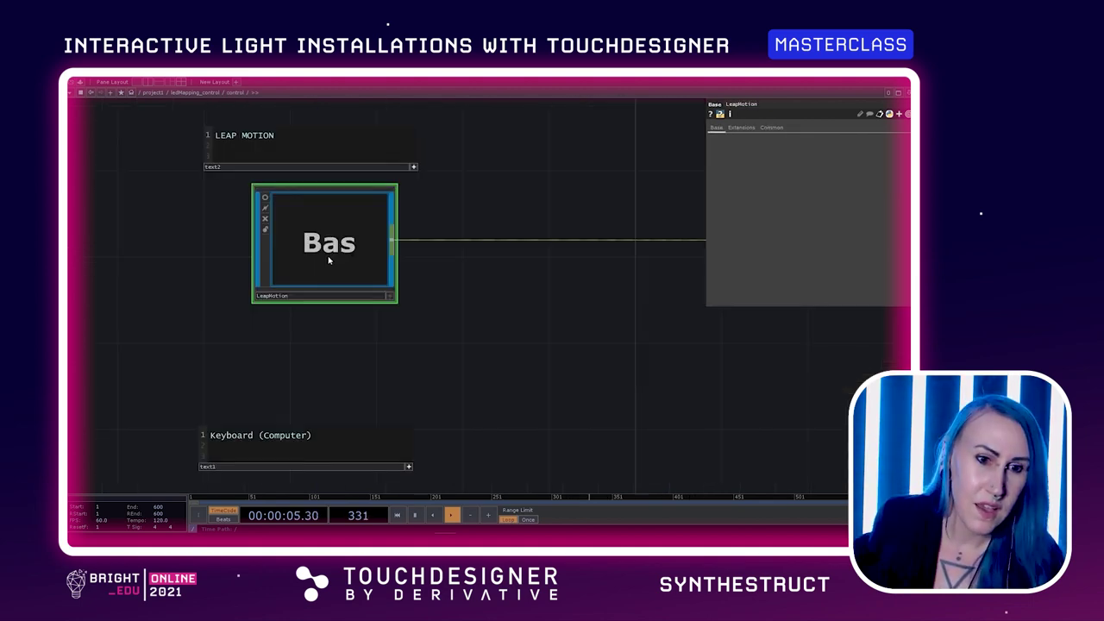
pyautogui.scroll(-5, 233, 357)
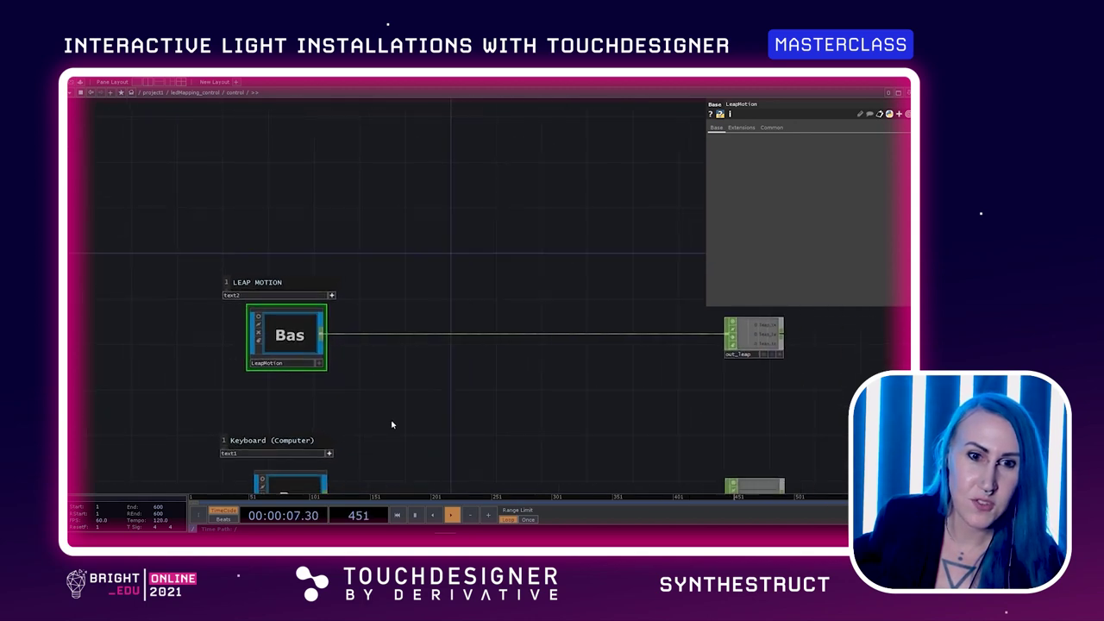
pyautogui.moveTo(462, 429); pyautogui.dragTo(452, 250)
pyautogui.scroll(-2, 513, 314)
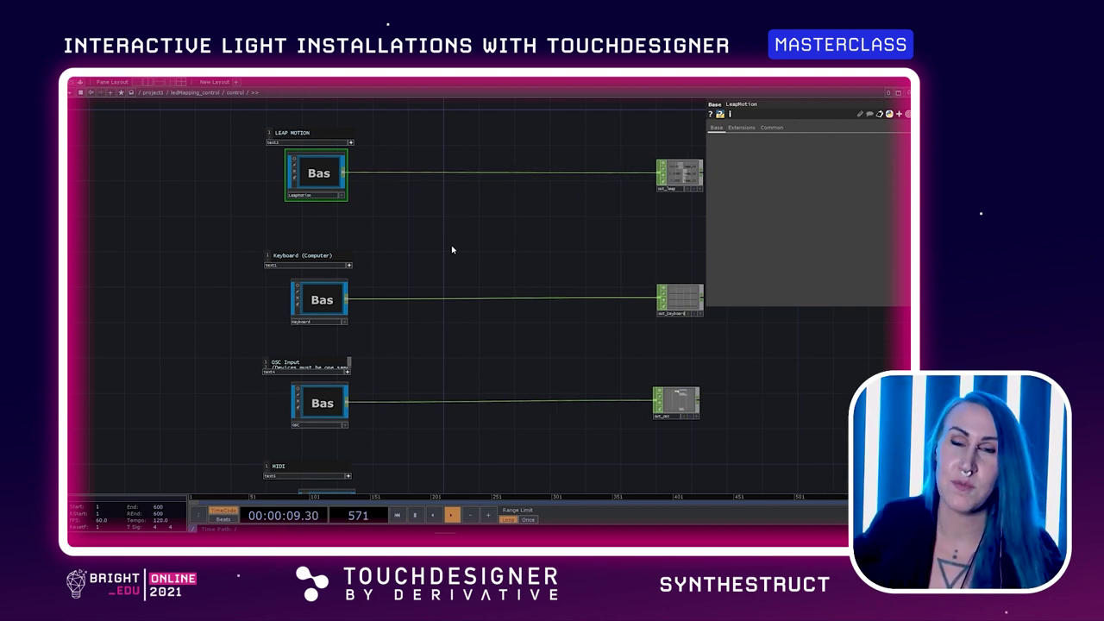
pyautogui.moveTo(475, 214); pyautogui.dragTo(507, 220)
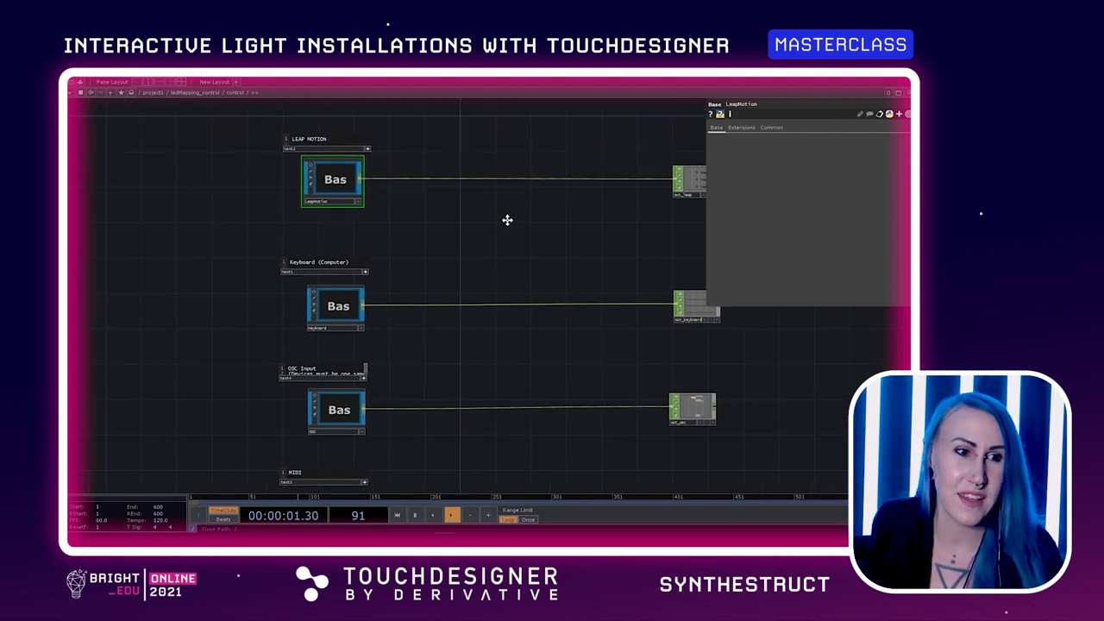
# Step: Open the LeapMotion base in the control container to view its operator chain
pyautogui.moveTo(457, 218); pyautogui.dragTo(392, 255)
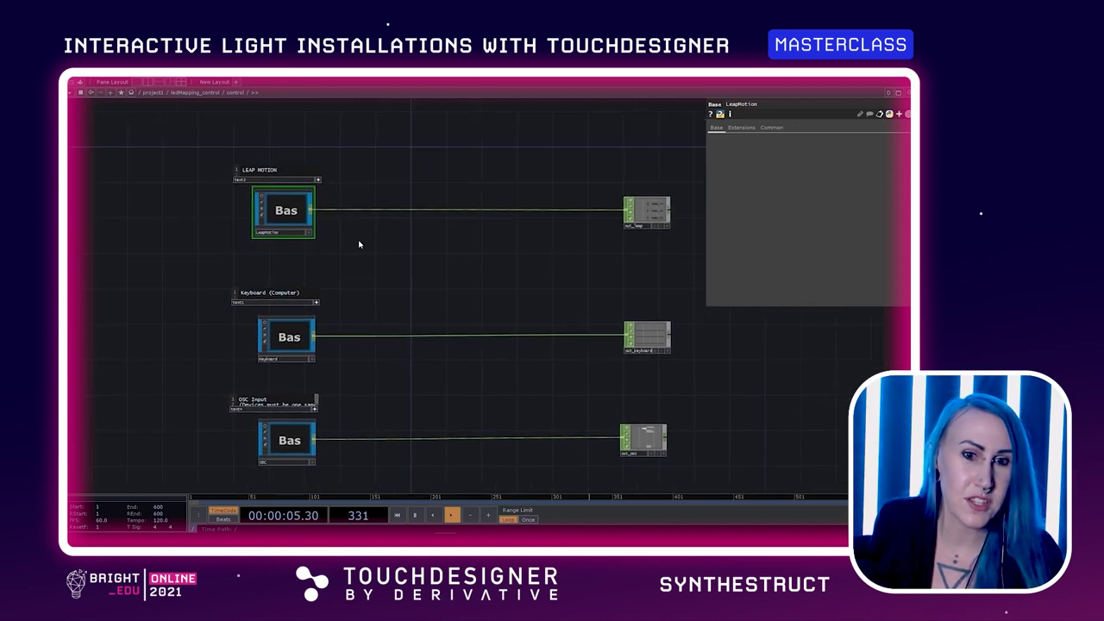
pyautogui.scroll(3, 372, 246)
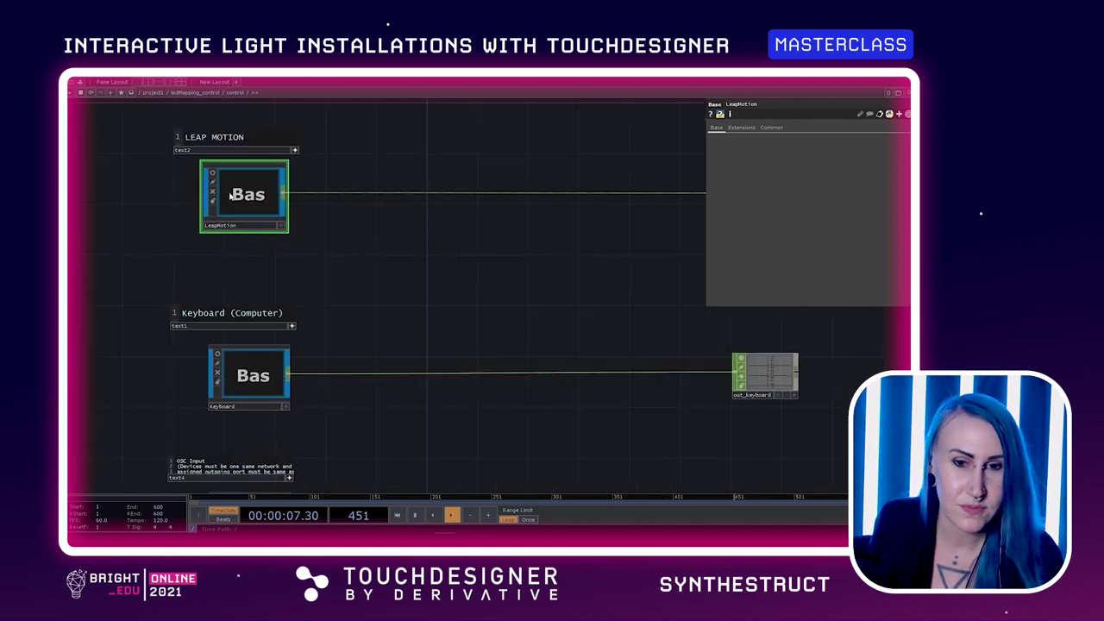
pyautogui.doubleClick(230, 196)
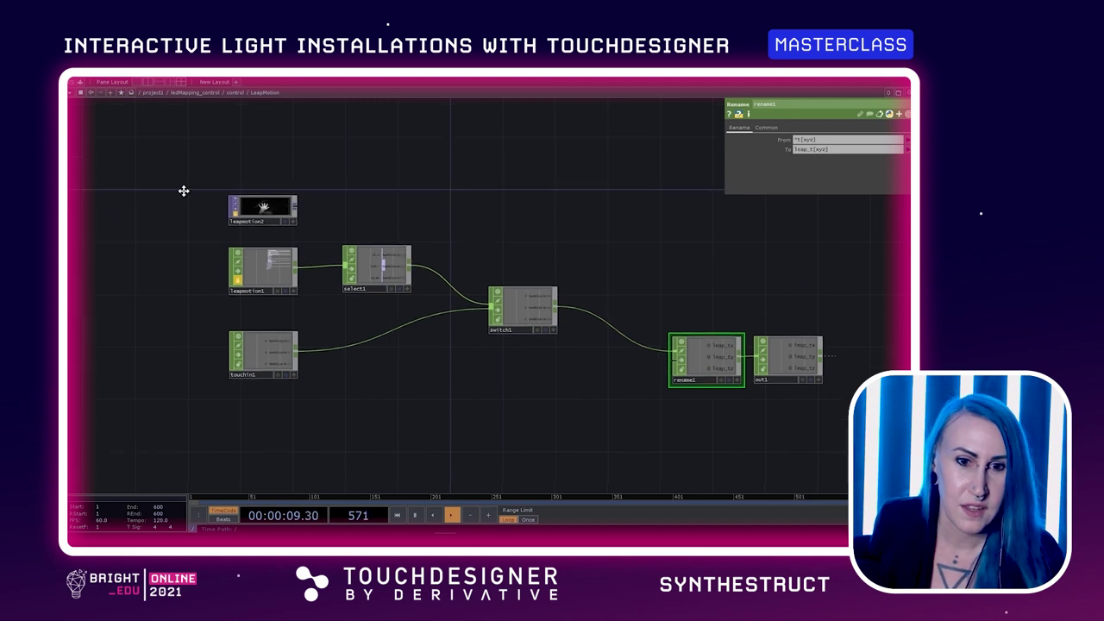
# Step: Return to the parent control network and examine the Leap Motion, Keyboard, OSC, MIDI and Audio input components
pyautogui.press('u')
pyautogui.scroll(-5, 180, 194)
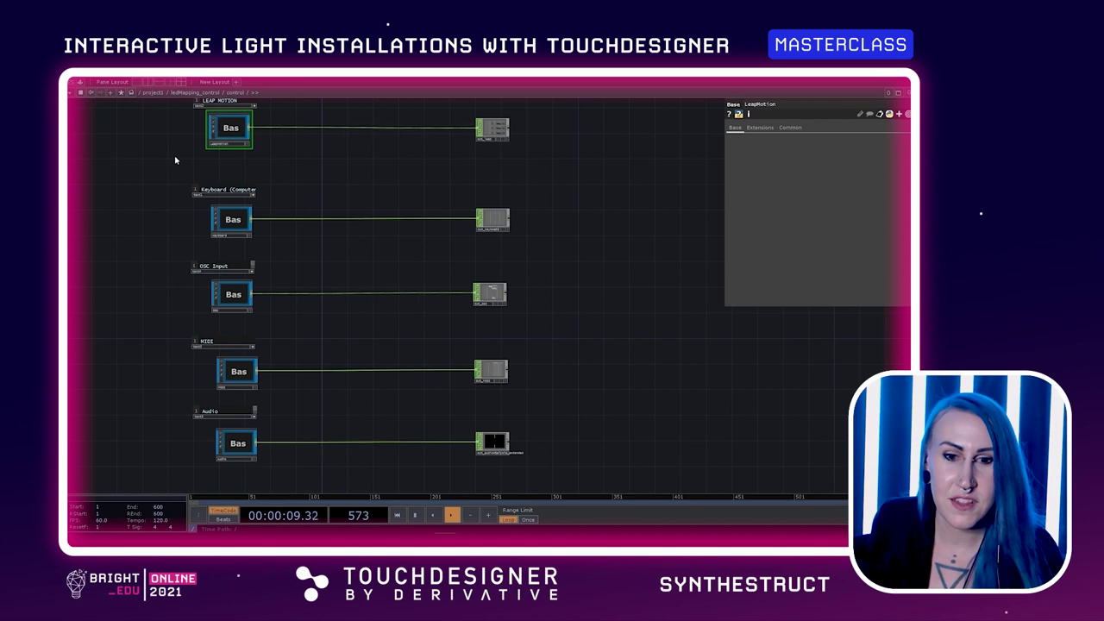
pyautogui.moveTo(165, 273); pyautogui.dragTo(168, 249)
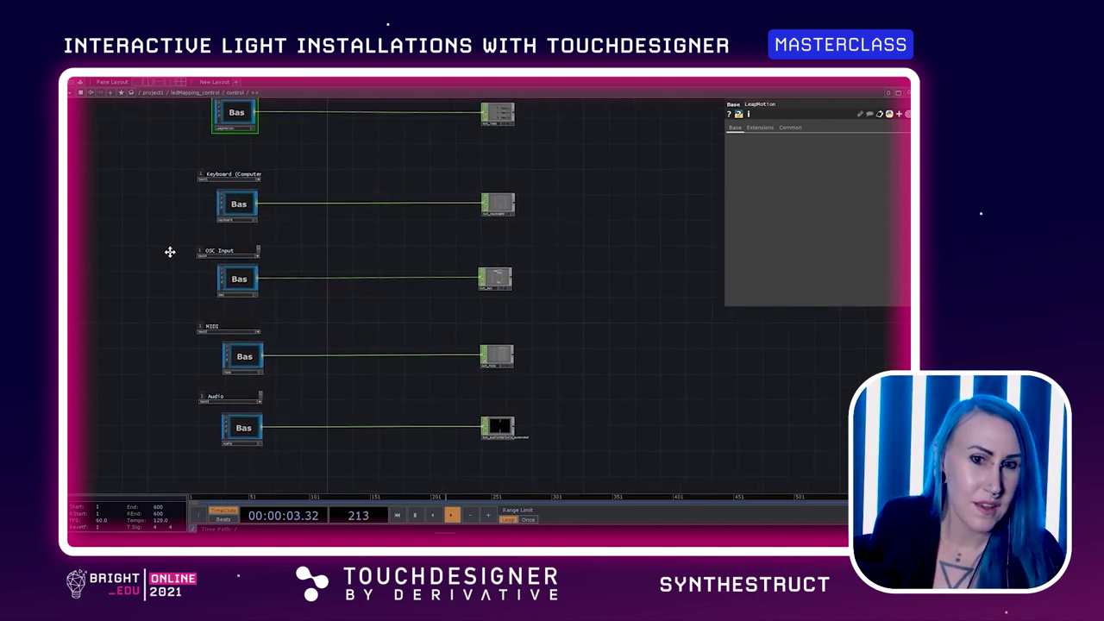
pyautogui.scroll(-3, 164, 253)
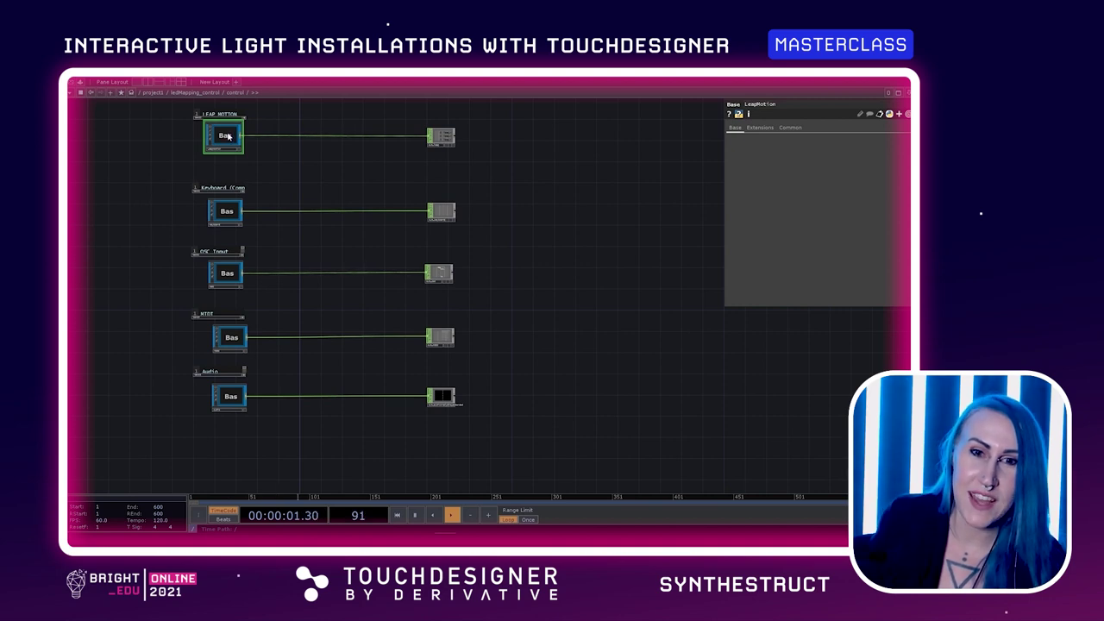
pyautogui.moveTo(172, 161); pyautogui.dragTo(175, 162)
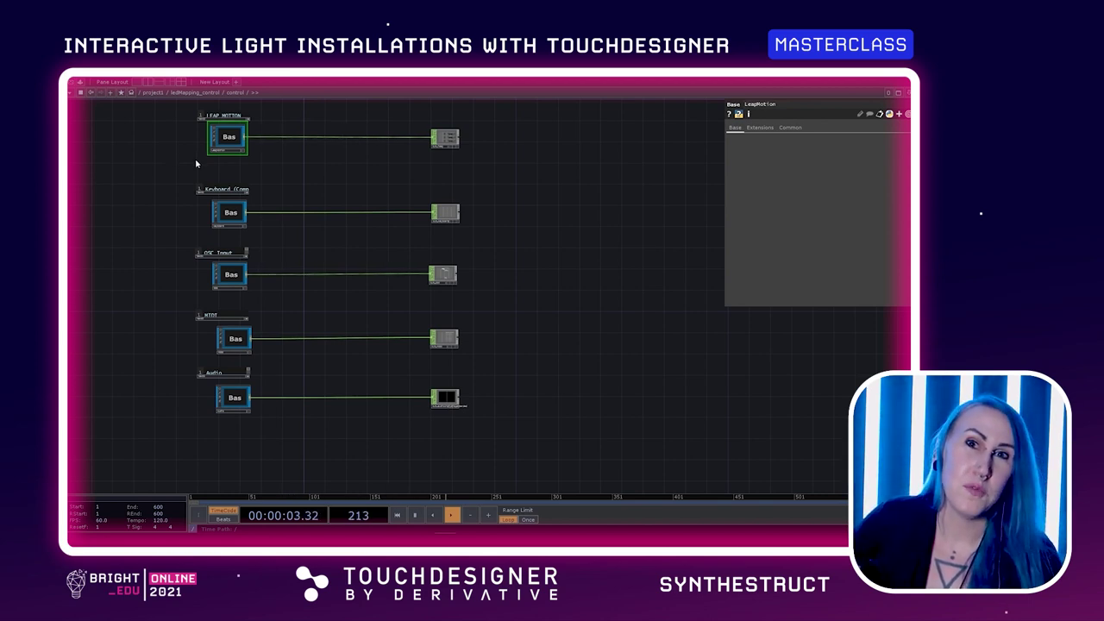
pyautogui.moveTo(144, 233); pyautogui.dragTo(146, 261)
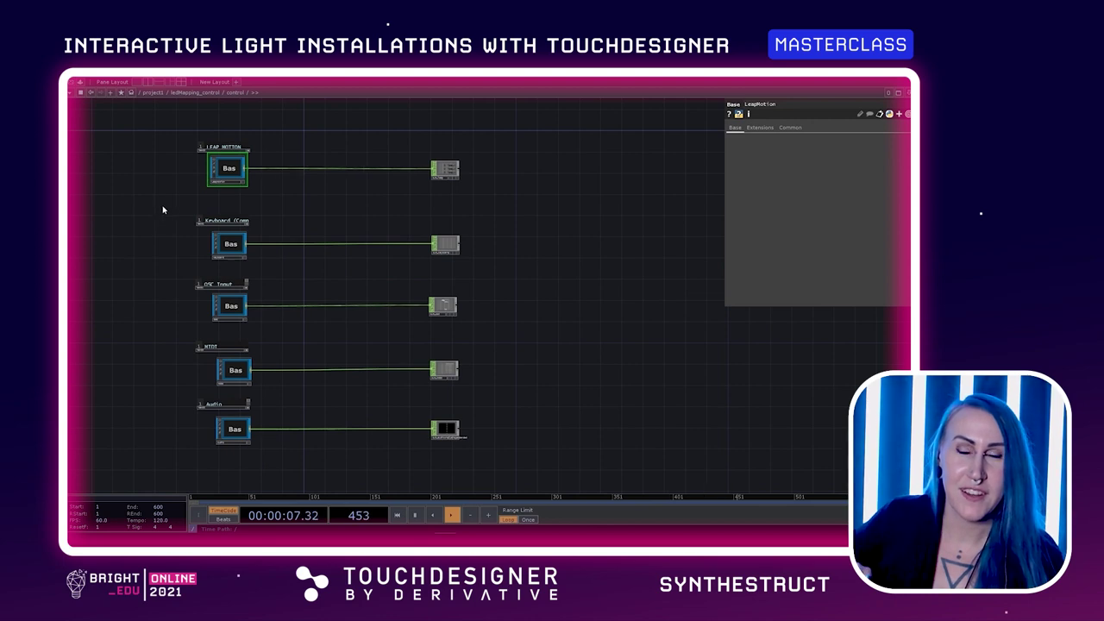
pyautogui.moveTo(165, 199); pyautogui.dragTo(165, 214)
pyautogui.scroll(4, 165, 214)
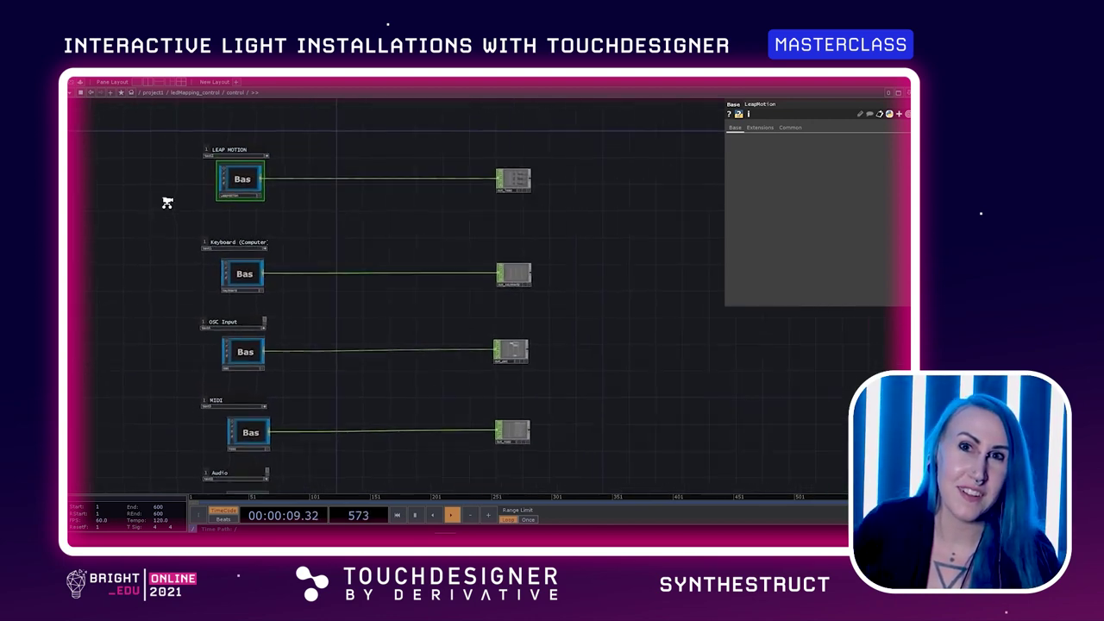
pyautogui.moveTo(166, 233); pyautogui.dragTo(168, 238)
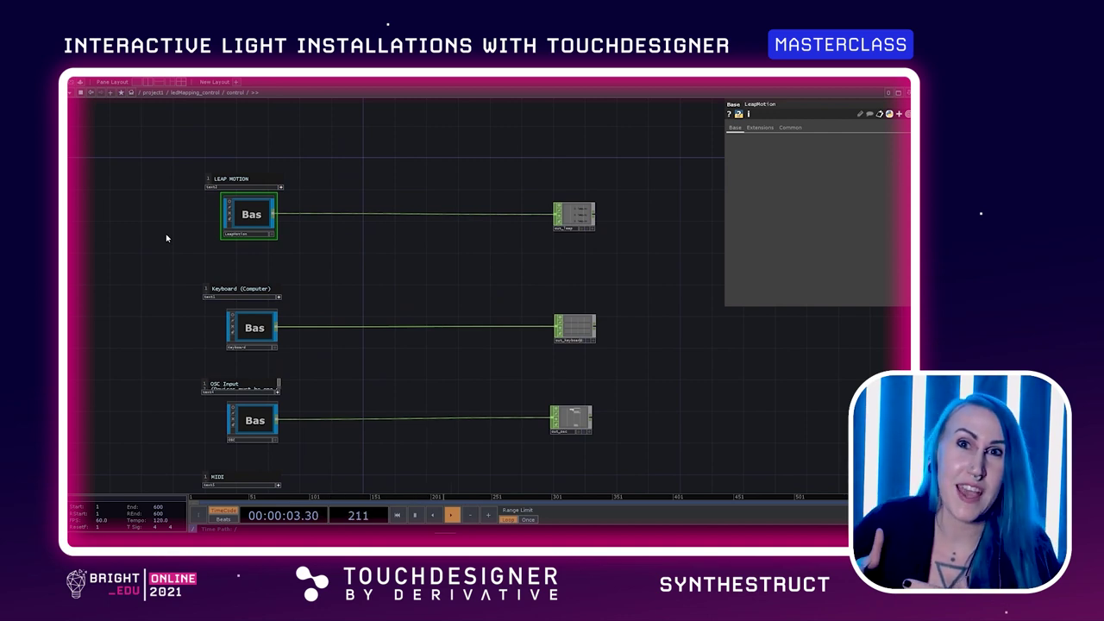
pyautogui.scroll(3, 314, 245)
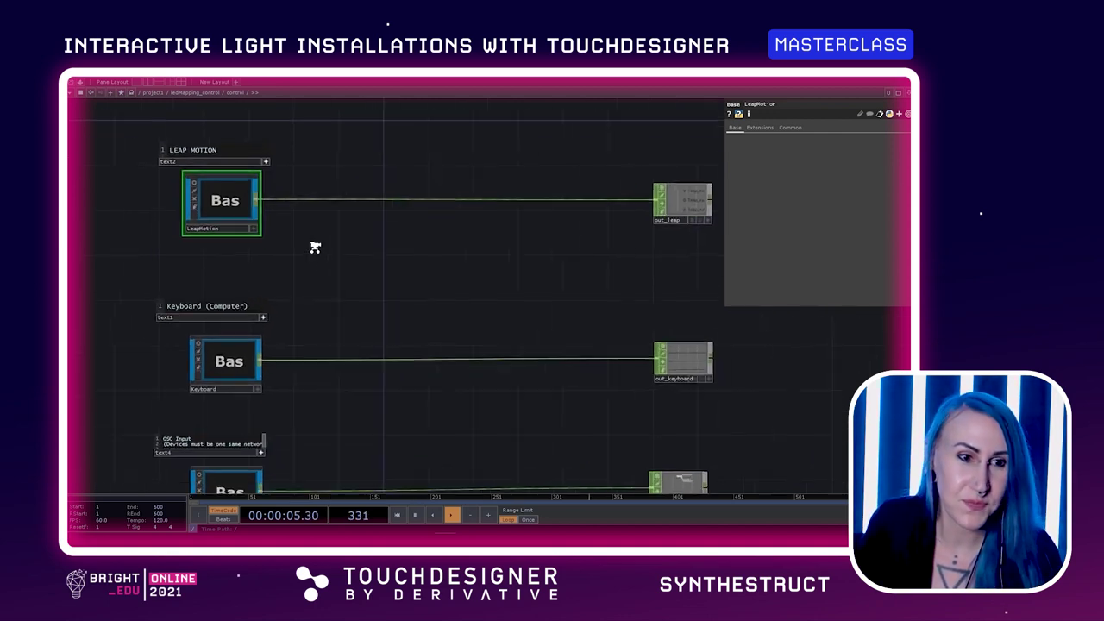
pyautogui.scroll(1, 315, 250)
pyautogui.moveTo(340, 222); pyautogui.dragTo(370, 246)
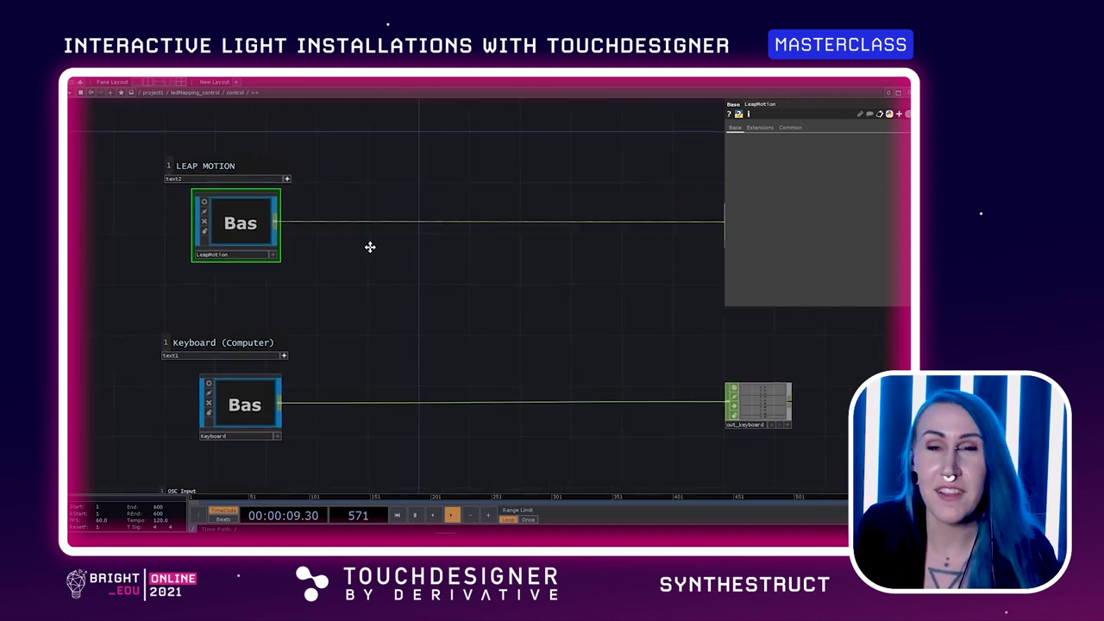
# Step: Enter the LeapMotion component and bring an empty area beside its source operators into view
pyautogui.press('i')
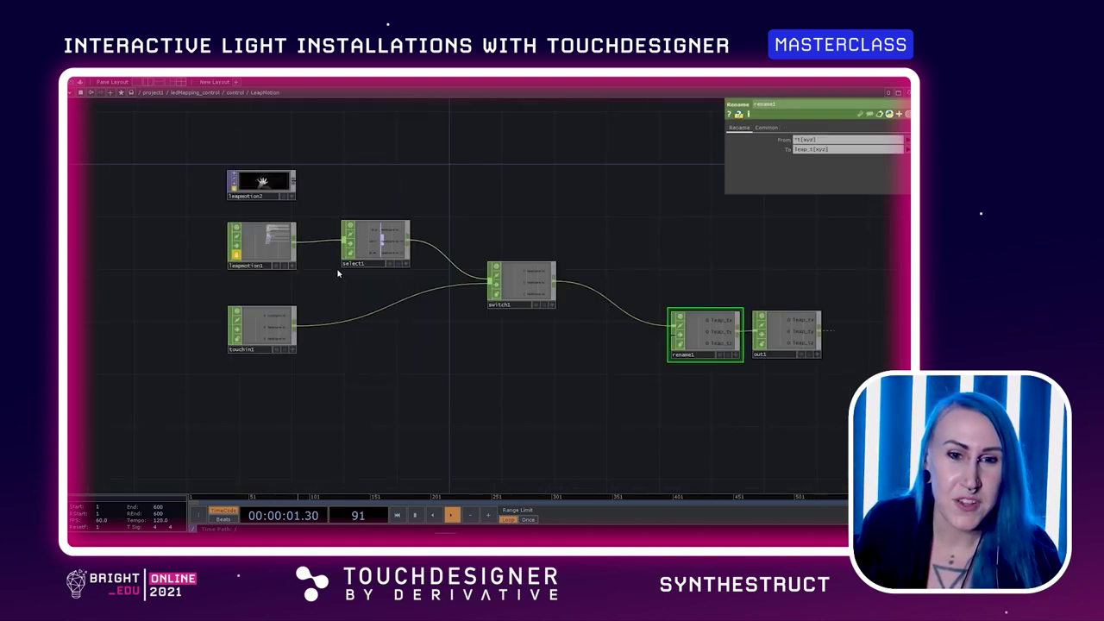
pyautogui.scroll(3, 223, 239)
pyautogui.moveTo(178, 215); pyautogui.dragTo(201, 222)
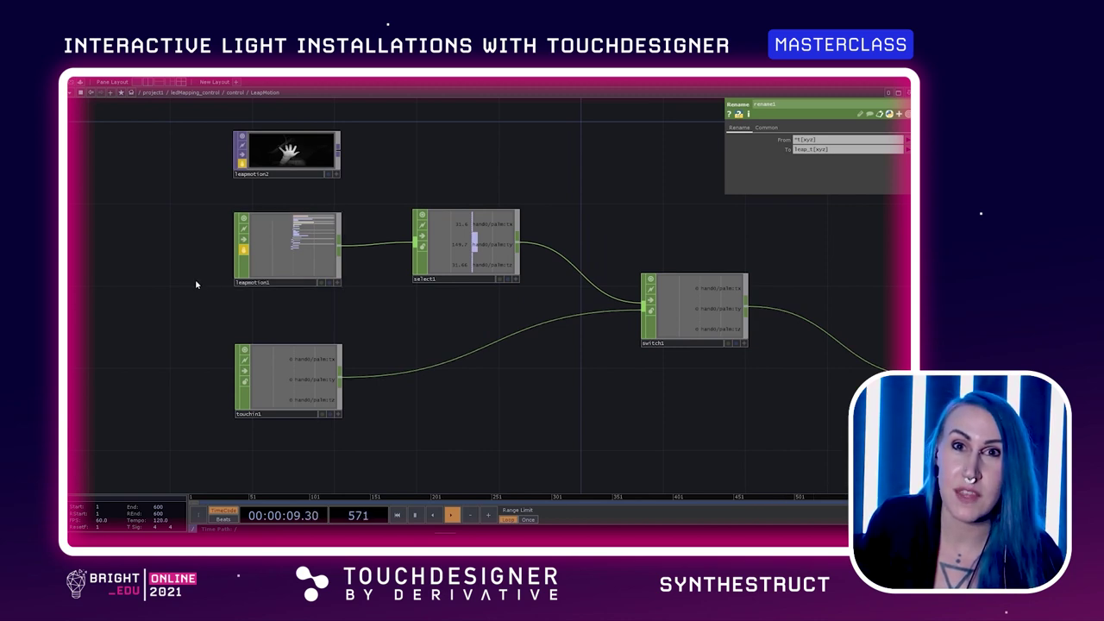
pyautogui.moveTo(141, 266); pyautogui.dragTo(367, 277)
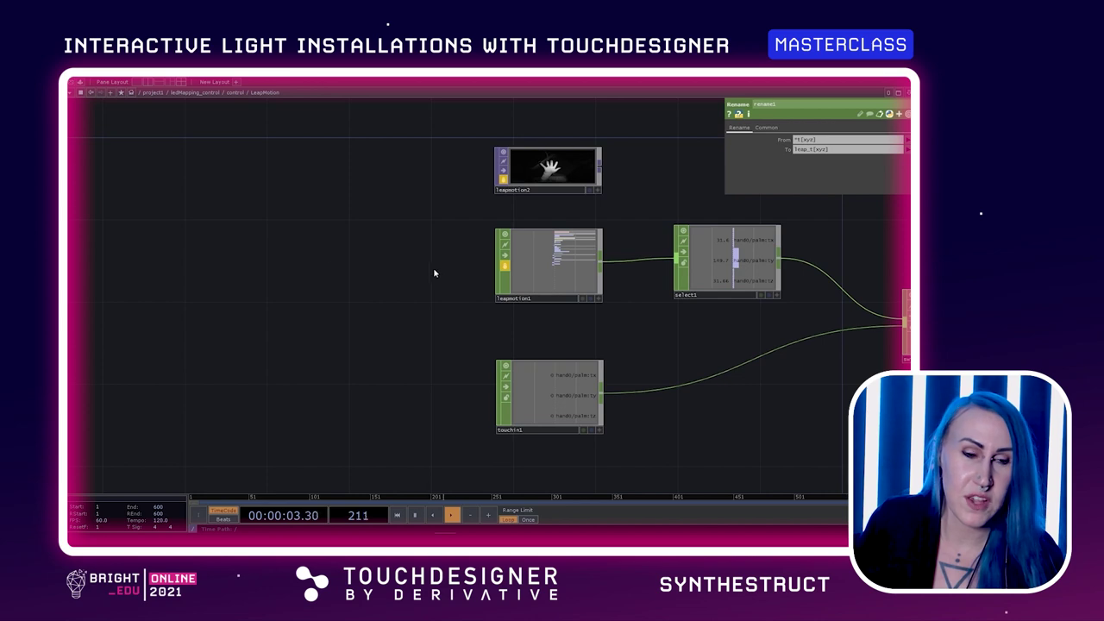
# Step: Add a Leap Motion CHOP in the empty area beside the existing Leap Motion operators
pyautogui.press('Tab')
pyautogui.click(215, 147)
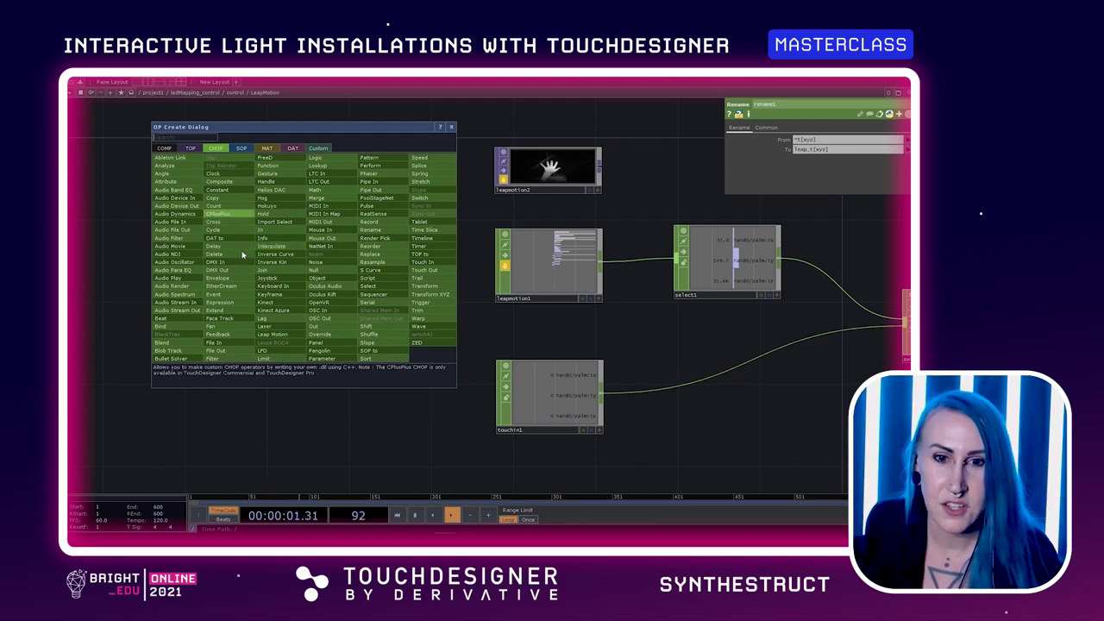
pyautogui.click(275, 335)
pyautogui.click(252, 240)
pyautogui.moveTo(259, 245); pyautogui.dragTo(368, 259)
pyautogui.scroll(3, 368, 255)
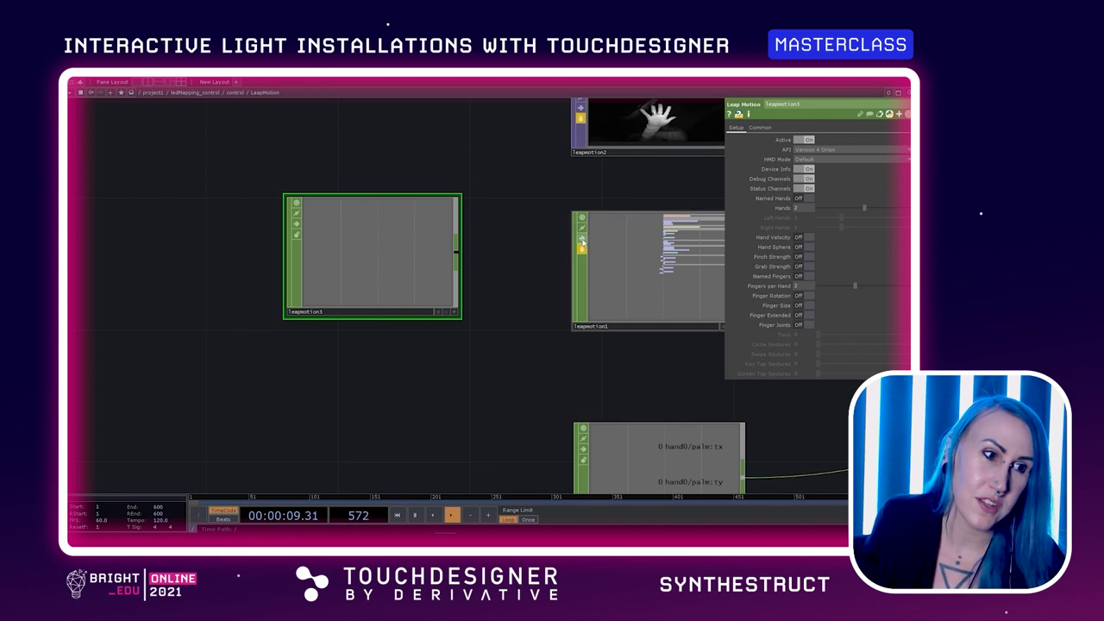
pyautogui.moveTo(487, 201); pyautogui.dragTo(452, 201)
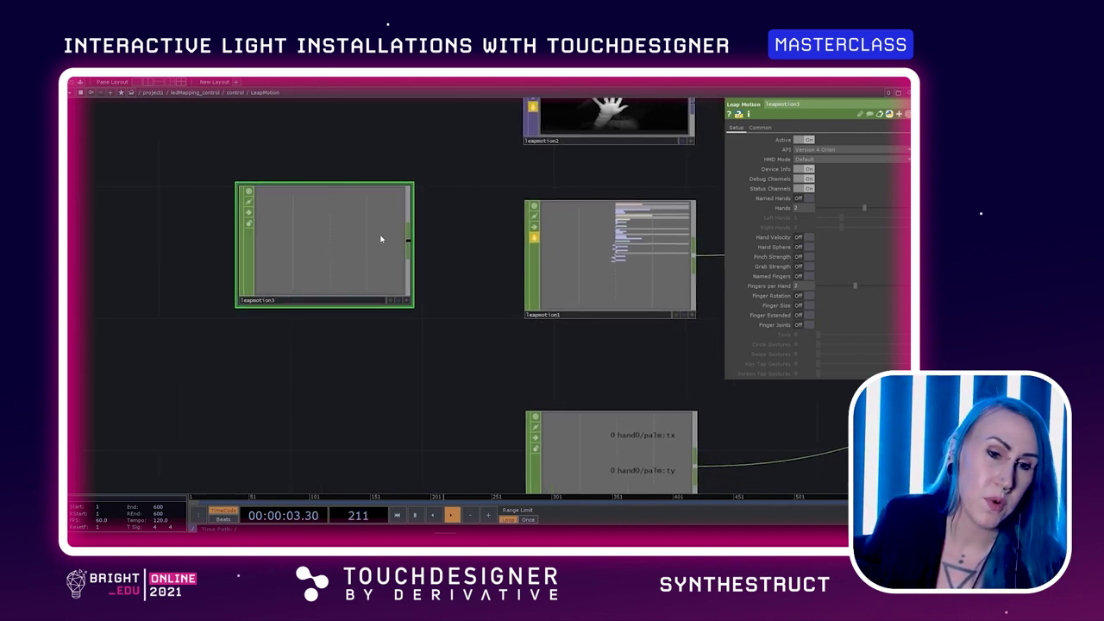
# Step: Inspect the hand-tracking channels of the newly added Leap Motion CHOP and delete that operator
pyautogui.scroll(6, 381, 239)
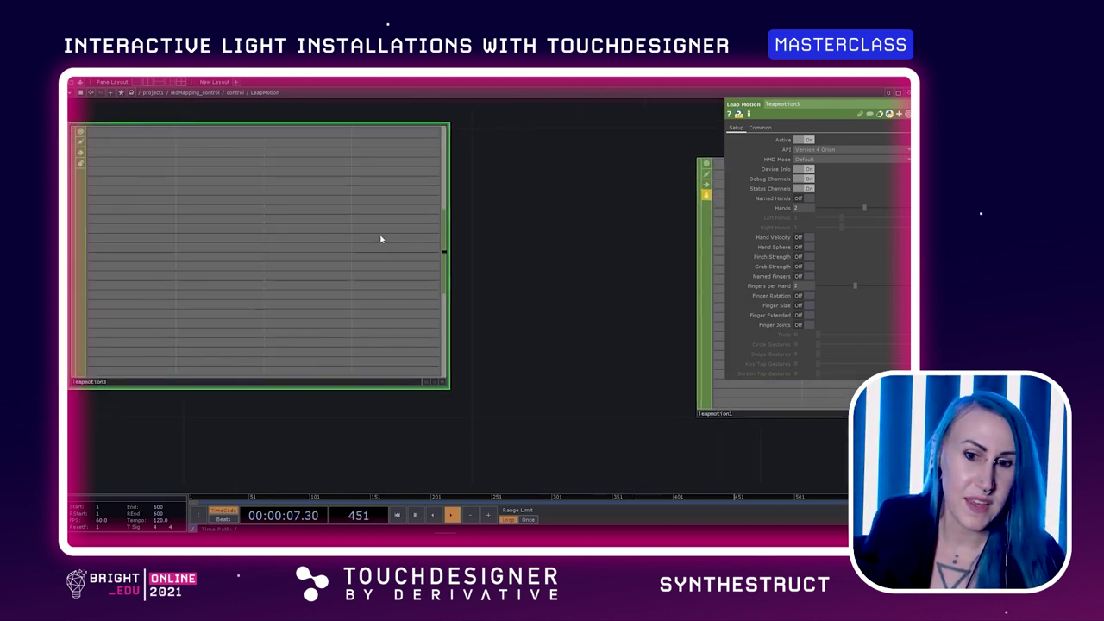
pyautogui.scroll(5, 381, 239)
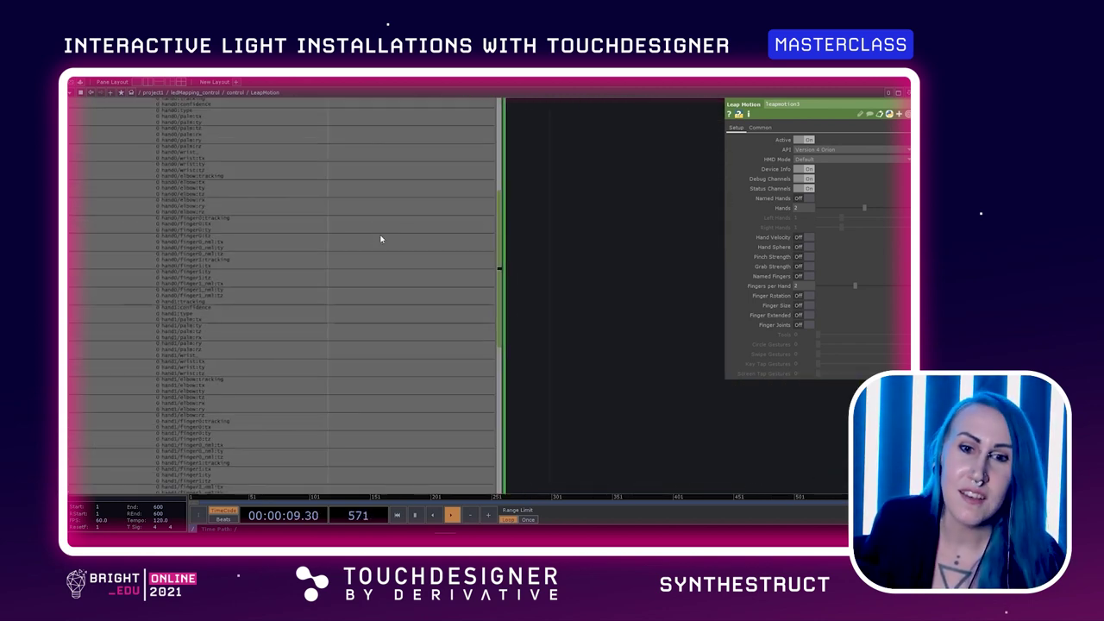
pyautogui.scroll(-5, 380, 239)
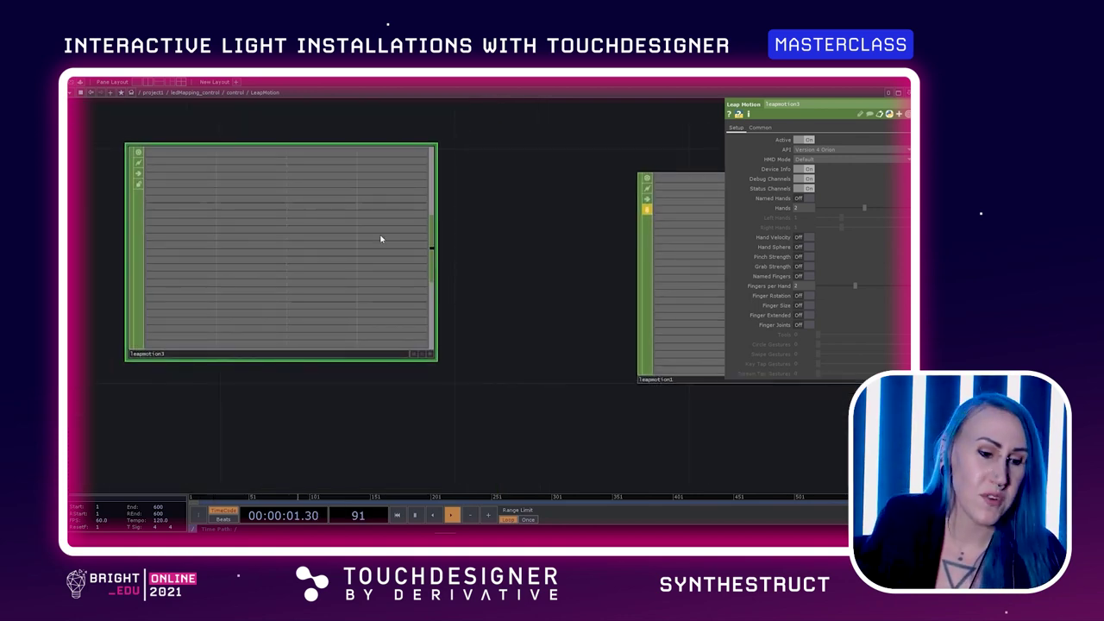
pyautogui.press('Delete')
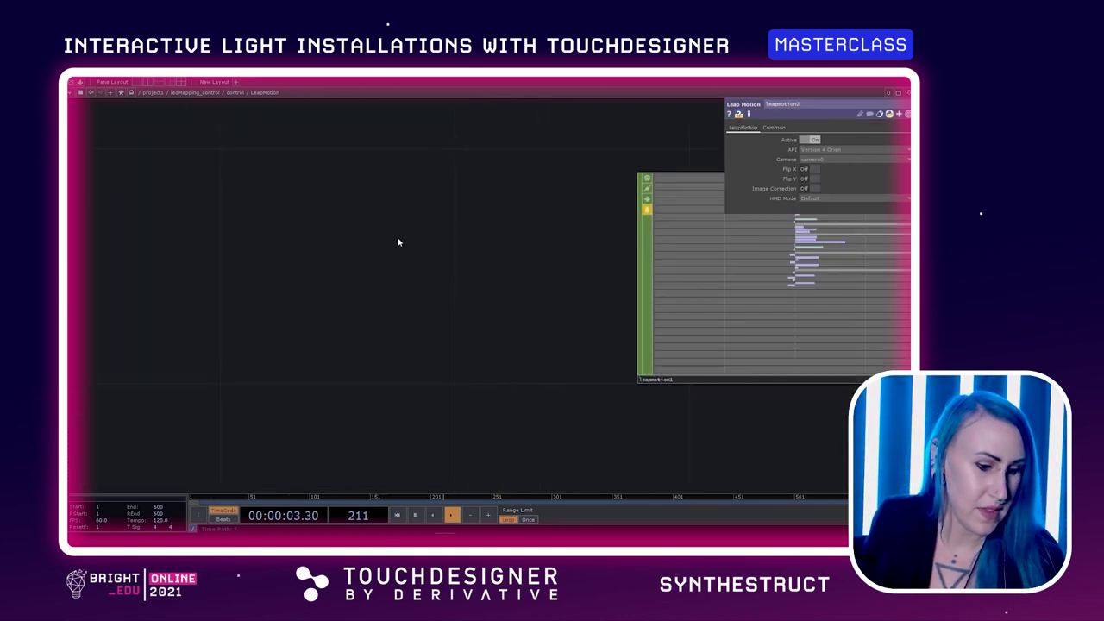
# Step: Examine the hand image in leapmotion2 and the connection from leapmotion1 into select1
pyautogui.moveTo(467, 304); pyautogui.dragTo(69, 264)
pyautogui.scroll(-3, 337, 359)
pyautogui.moveTo(510, 394); pyautogui.dragTo(458, 449)
pyautogui.moveTo(468, 287); pyautogui.dragTo(375, 253)
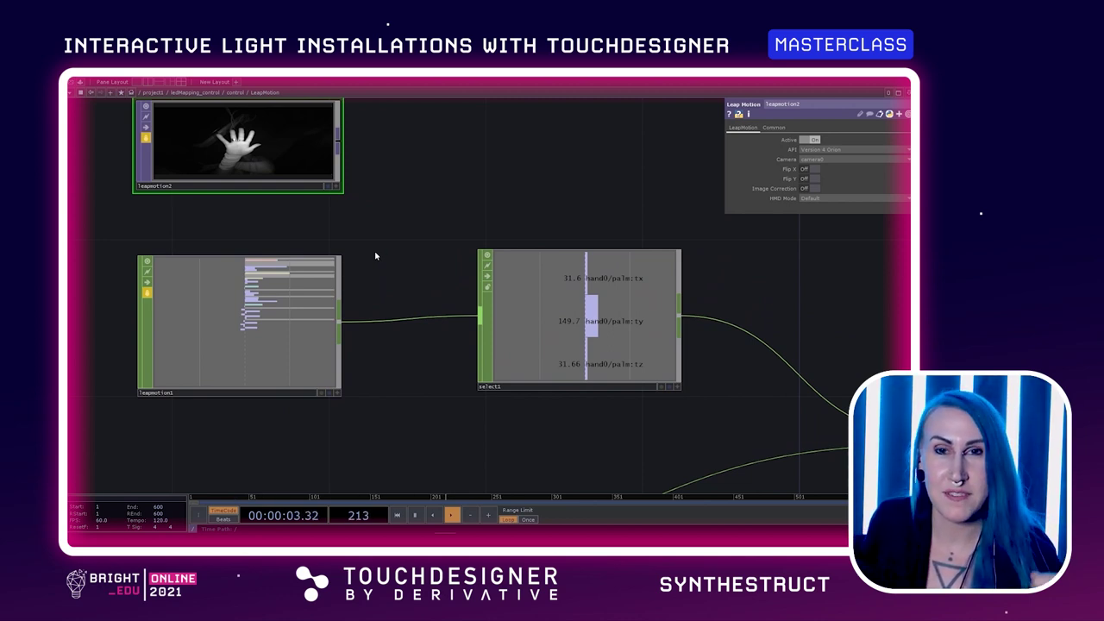
pyautogui.scroll(-3, 365, 297)
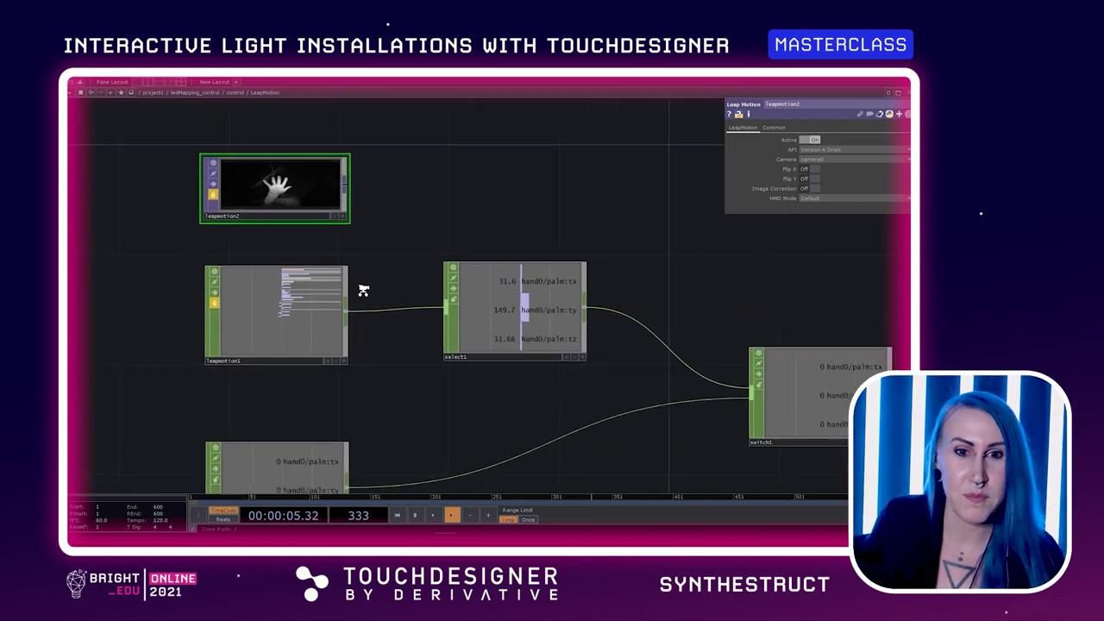
pyautogui.scroll(3, 363, 294)
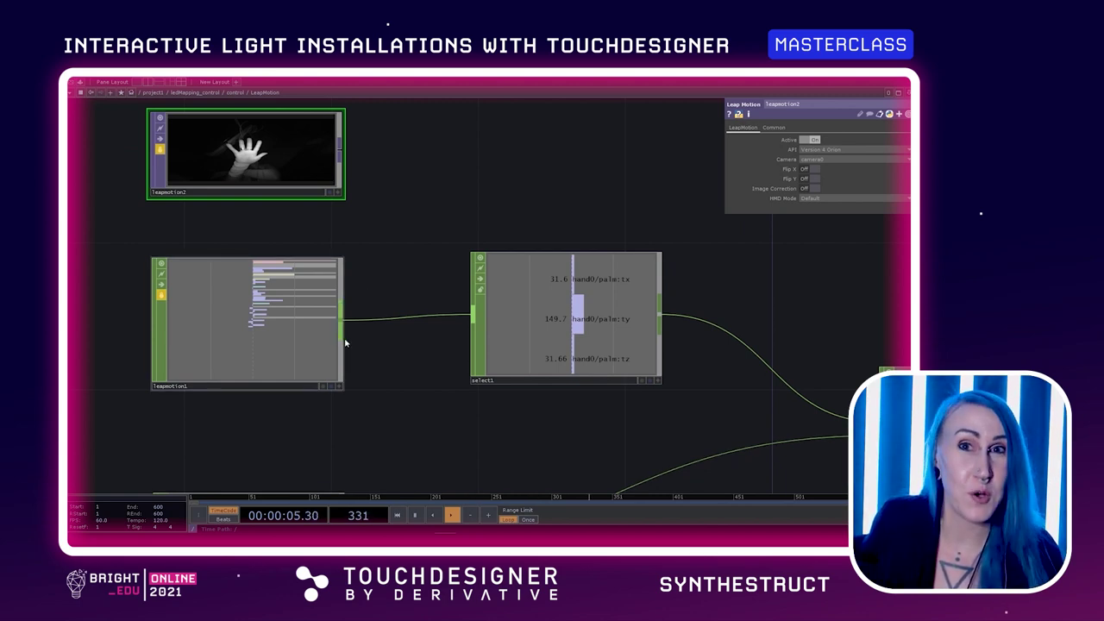
pyautogui.moveTo(421, 280); pyautogui.dragTo(441, 242)
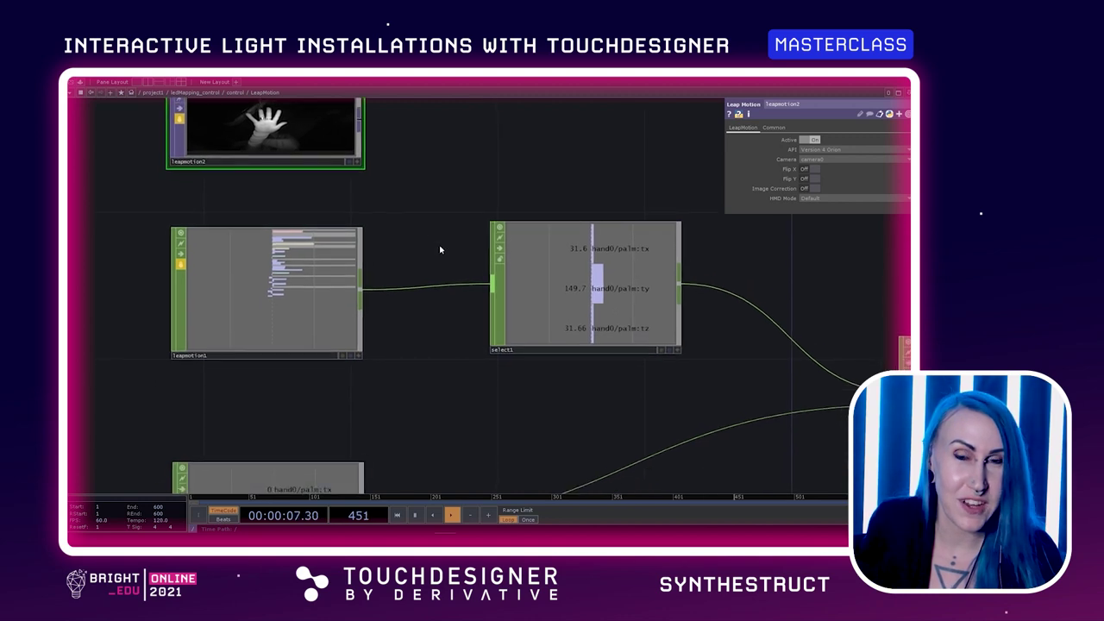
# Step: Select the touchin1 operator below leapmotion1 to show its network parameters
pyautogui.scroll(-3, 437, 244)
pyautogui.moveTo(438, 320); pyautogui.dragTo(454, 222)
pyautogui.scroll(-1, 395, 315)
pyautogui.scroll(-1, 396, 324)
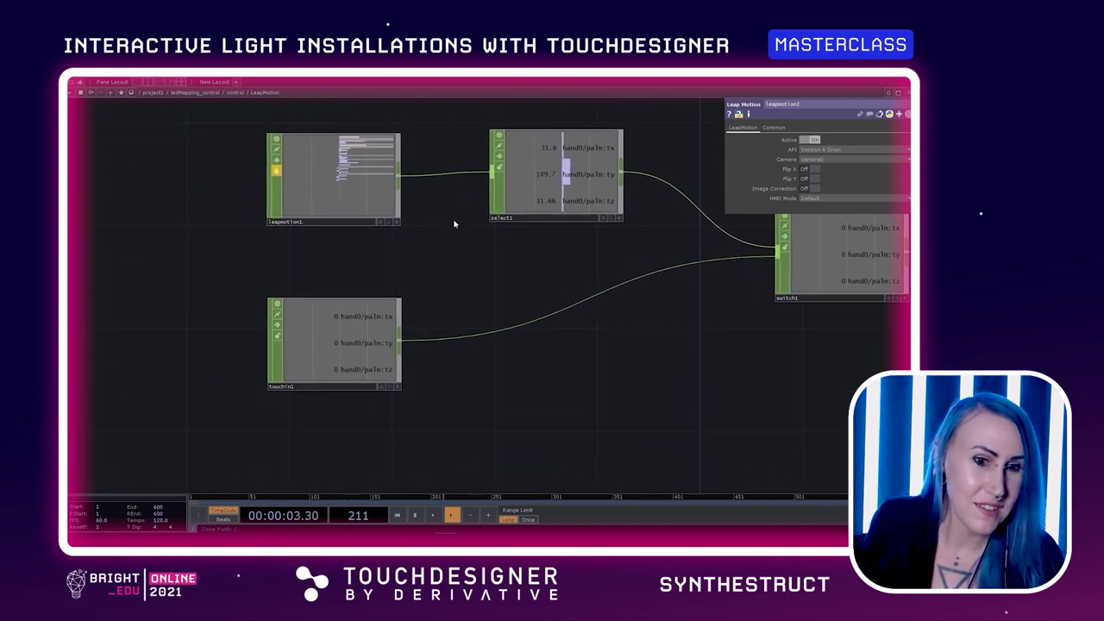
pyautogui.moveTo(429, 370); pyautogui.dragTo(484, 312)
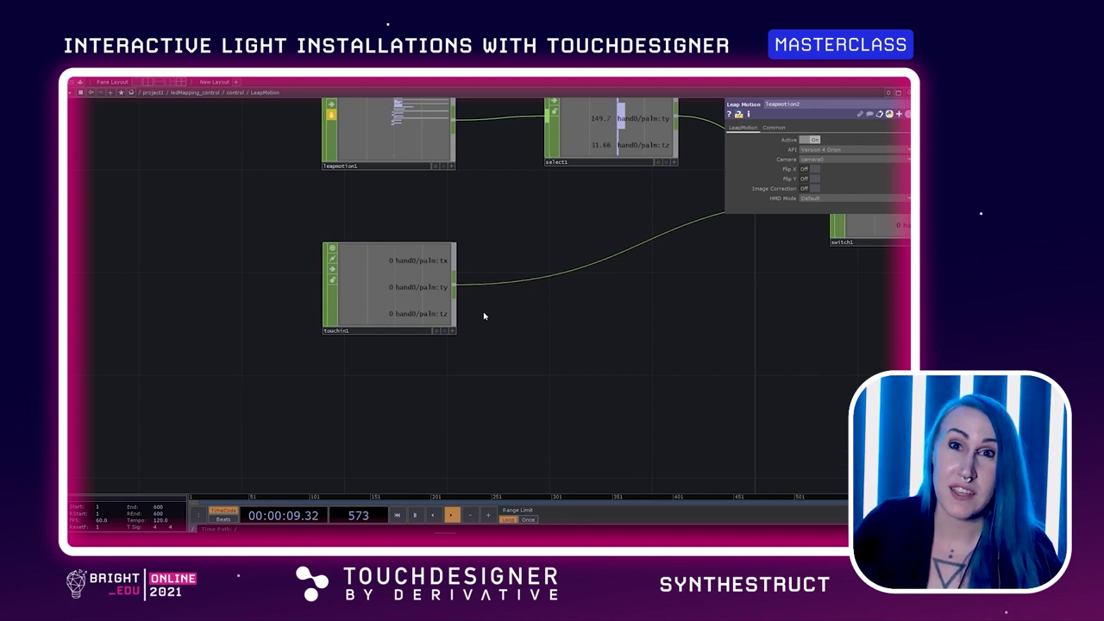
pyautogui.click(394, 314)
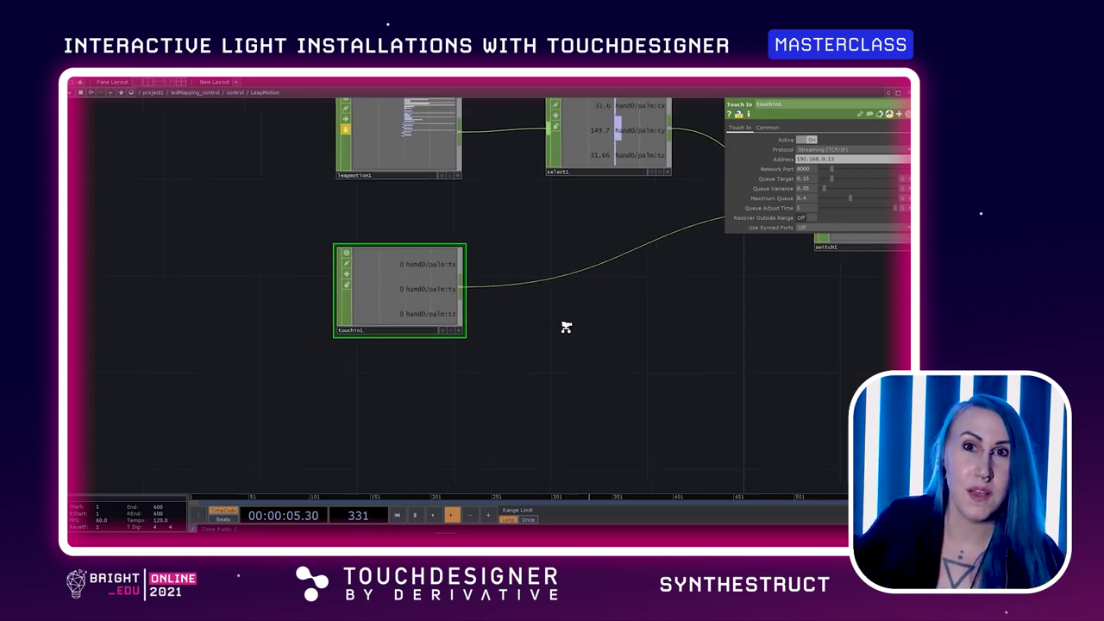
# Step: Examine the full channel list of leapmotion1 and the palm position channels picked out in select1
pyautogui.scroll(-2, 567, 323)
pyautogui.moveTo(531, 249); pyautogui.dragTo(561, 457)
pyautogui.scroll(4, 492, 306)
pyautogui.scroll(4, 564, 302)
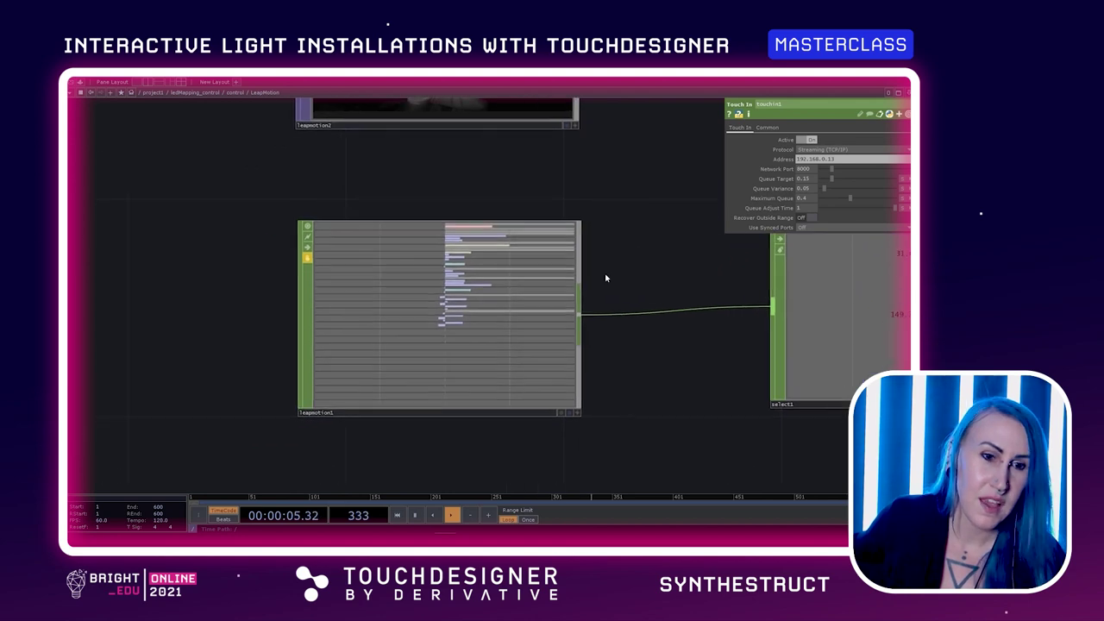
pyautogui.scroll(5, 604, 274)
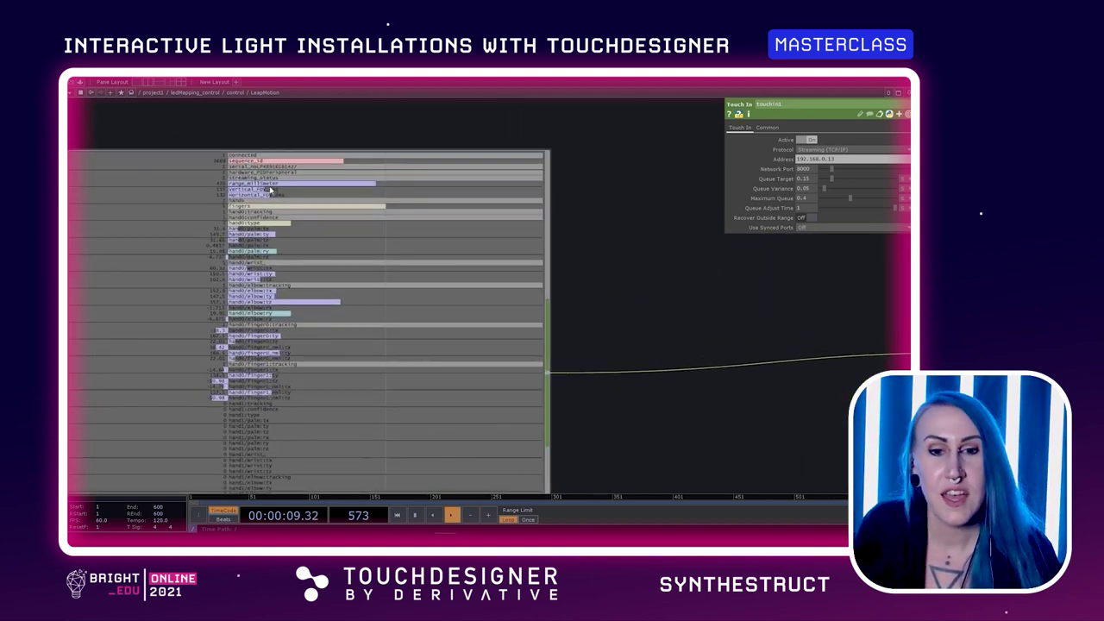
pyautogui.scroll(-5, 436, 379)
pyautogui.scroll(-2, 350, 348)
pyautogui.scroll(3, 435, 205)
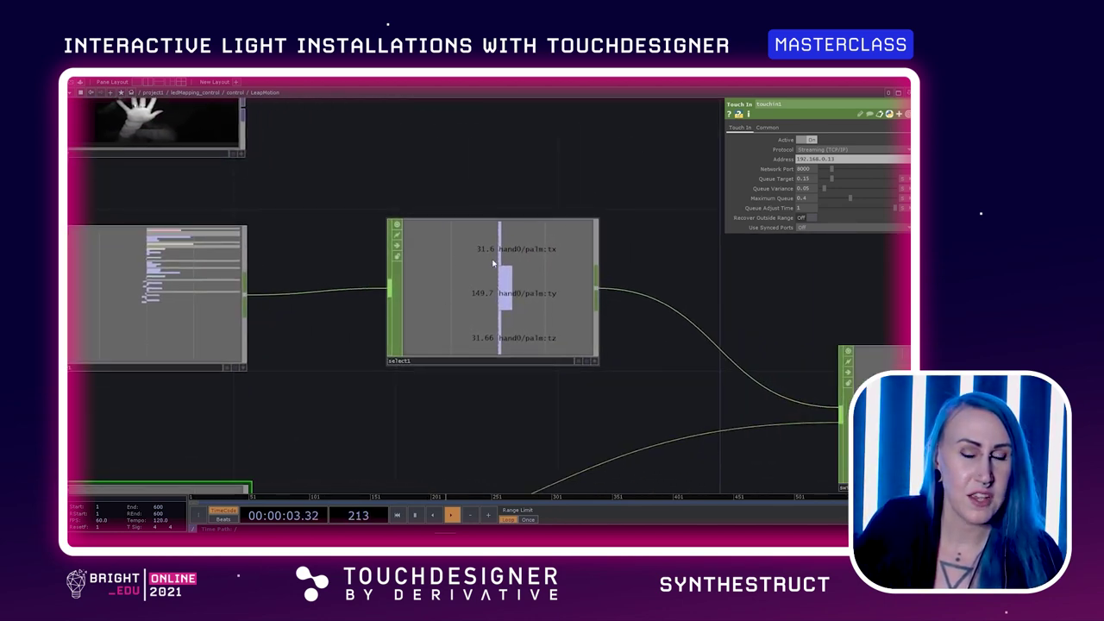
# Step: Select select1 to inspect its channel name filter and its connection to switch1
pyautogui.moveTo(599, 362); pyautogui.dragTo(414, 293)
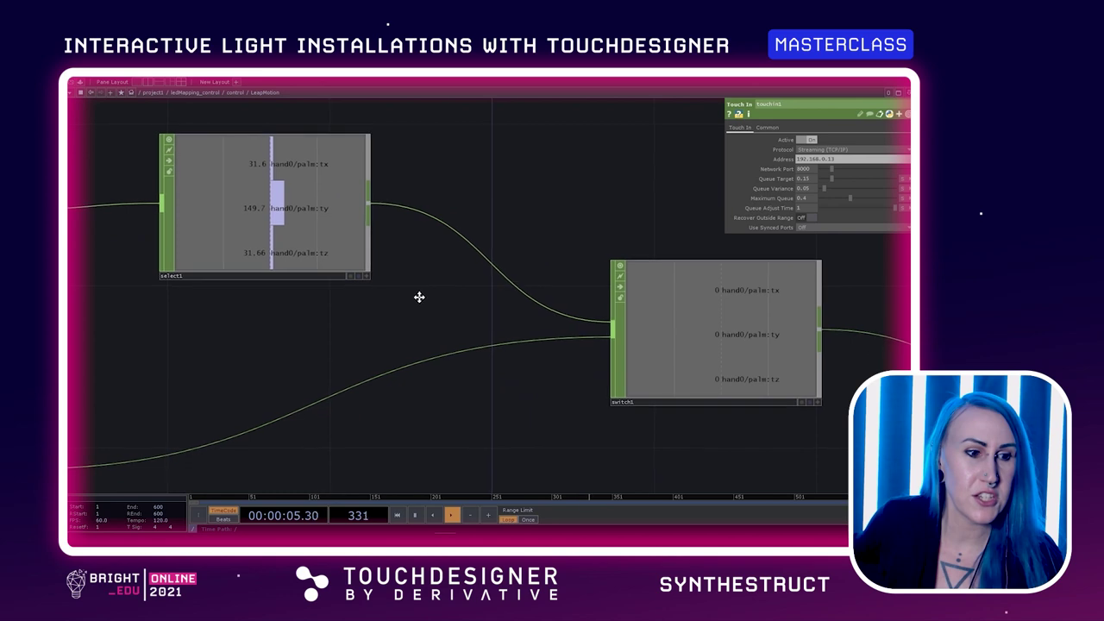
pyautogui.click(265, 217)
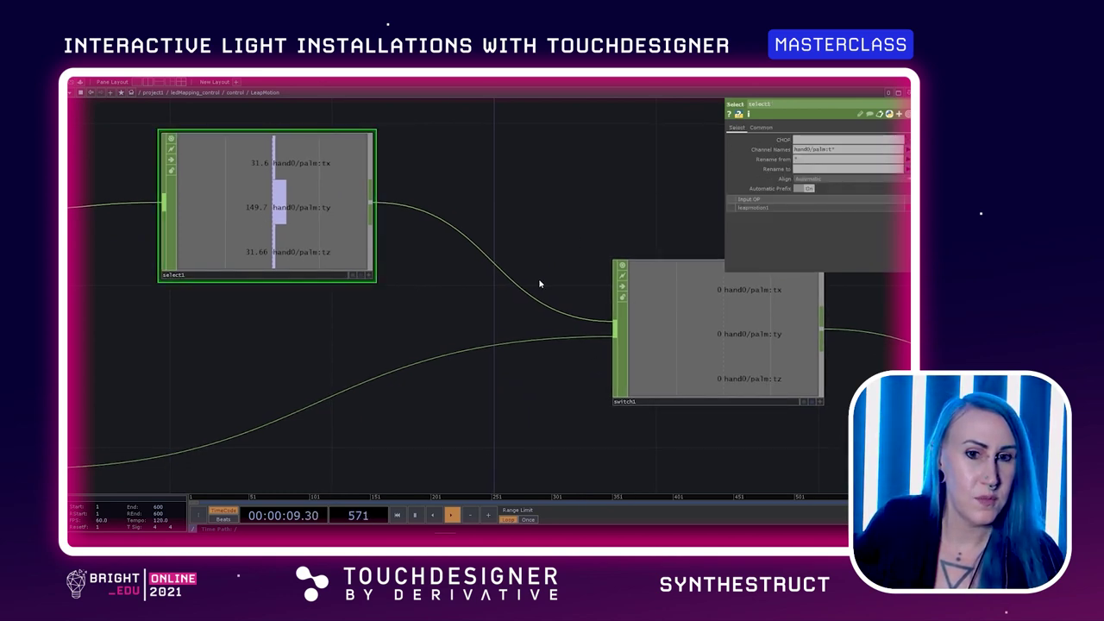
pyautogui.scroll(-3, 435, 257)
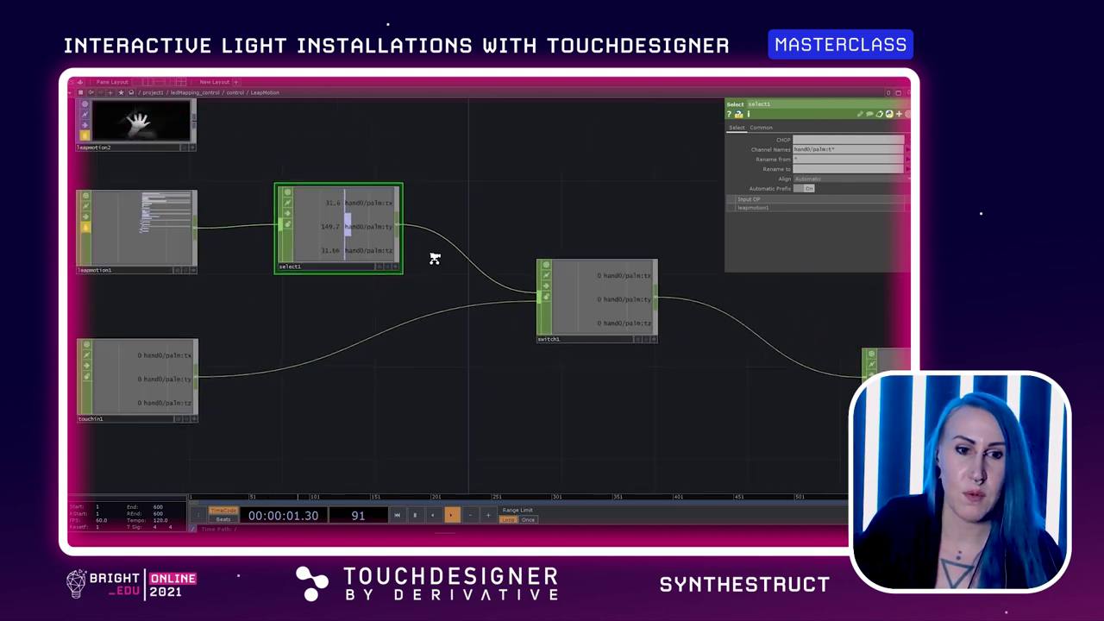
# Step: Take a close view of touchin1 and select it to check its incoming palm channels and address setting
pyautogui.scroll(-1, 435, 257)
pyautogui.moveTo(411, 352); pyautogui.dragTo(638, 296)
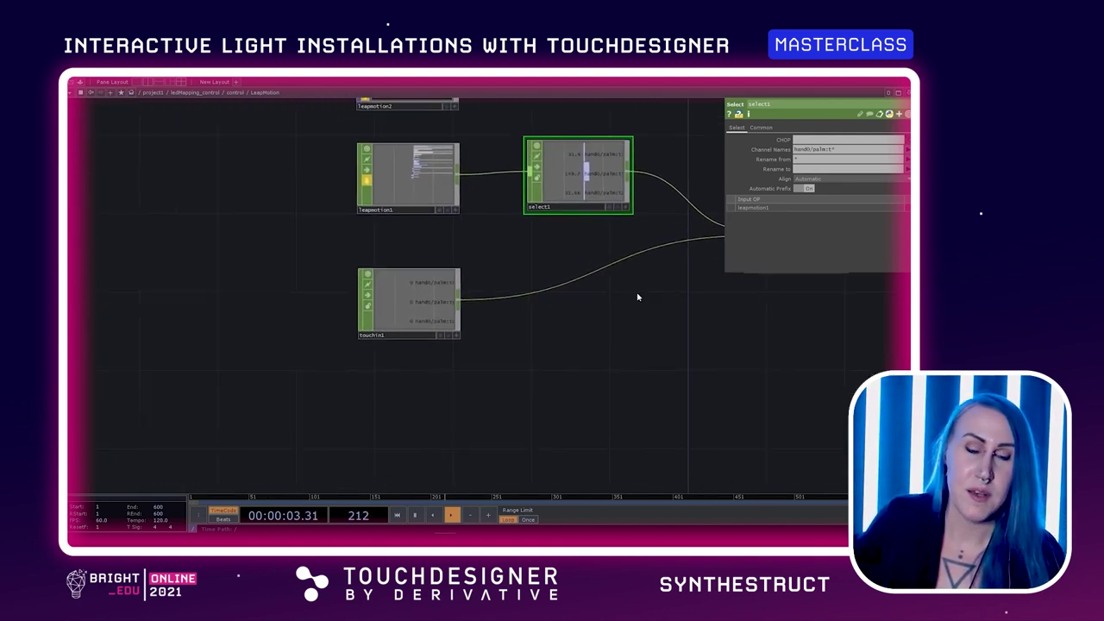
pyautogui.scroll(4, 491, 368)
pyautogui.moveTo(498, 418); pyautogui.dragTo(500, 421)
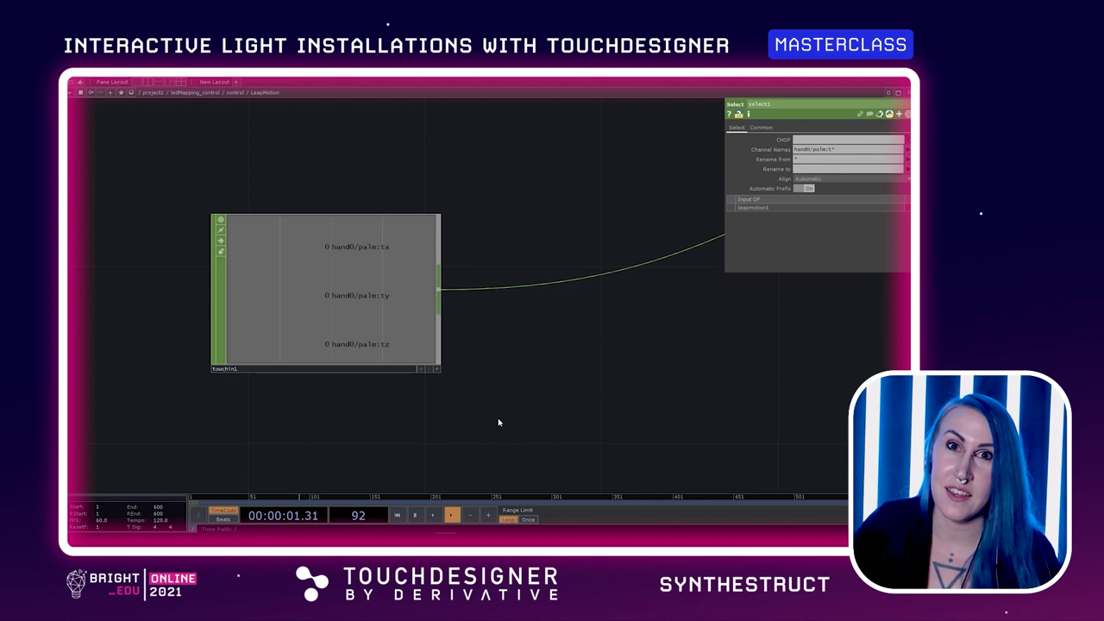
pyautogui.click(272, 348)
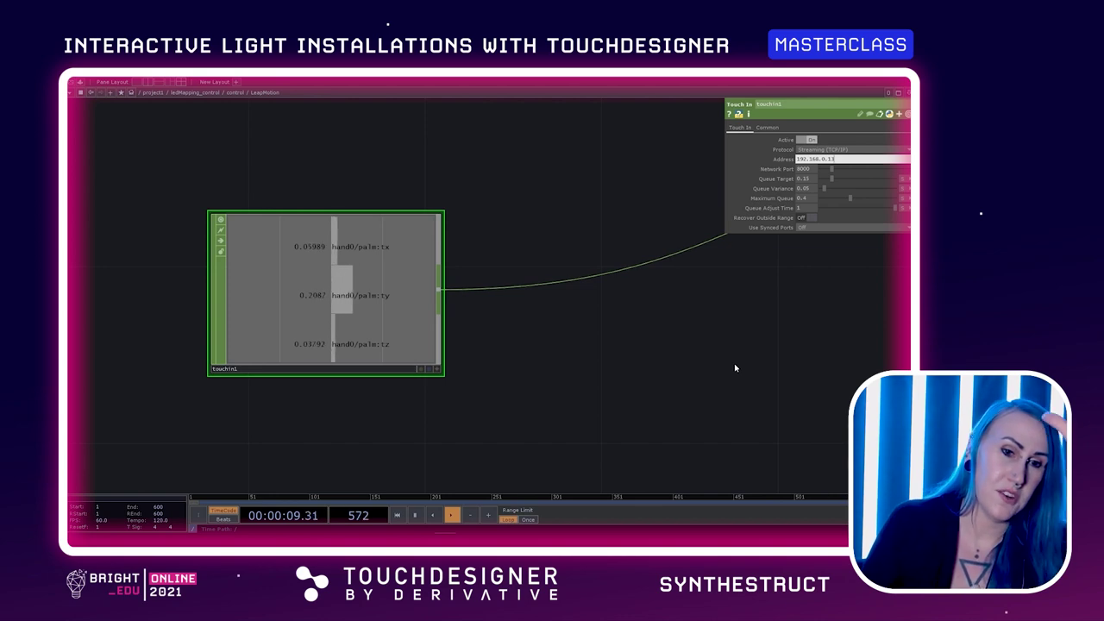
# Step: Examine the LeapMotion network from its inputs through switch1 and rename1 to out1
pyautogui.scroll(-5, 735, 367)
pyautogui.moveTo(734, 365); pyautogui.dragTo(414, 399)
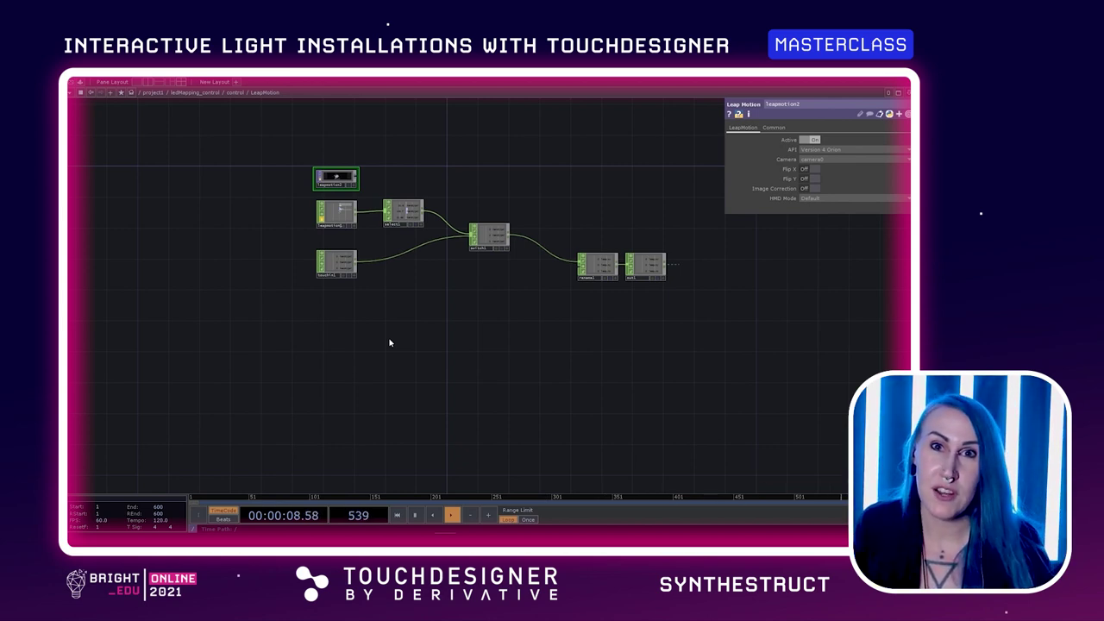
pyautogui.moveTo(519, 357); pyautogui.dragTo(436, 359)
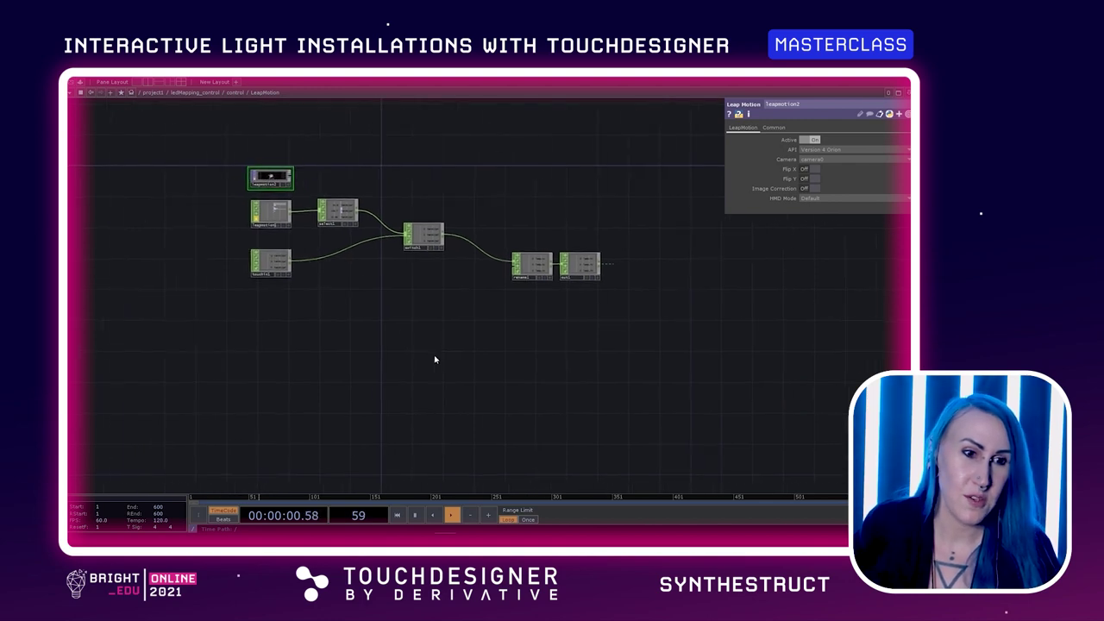
pyautogui.moveTo(554, 319); pyautogui.dragTo(493, 340)
pyautogui.scroll(3, 508, 340)
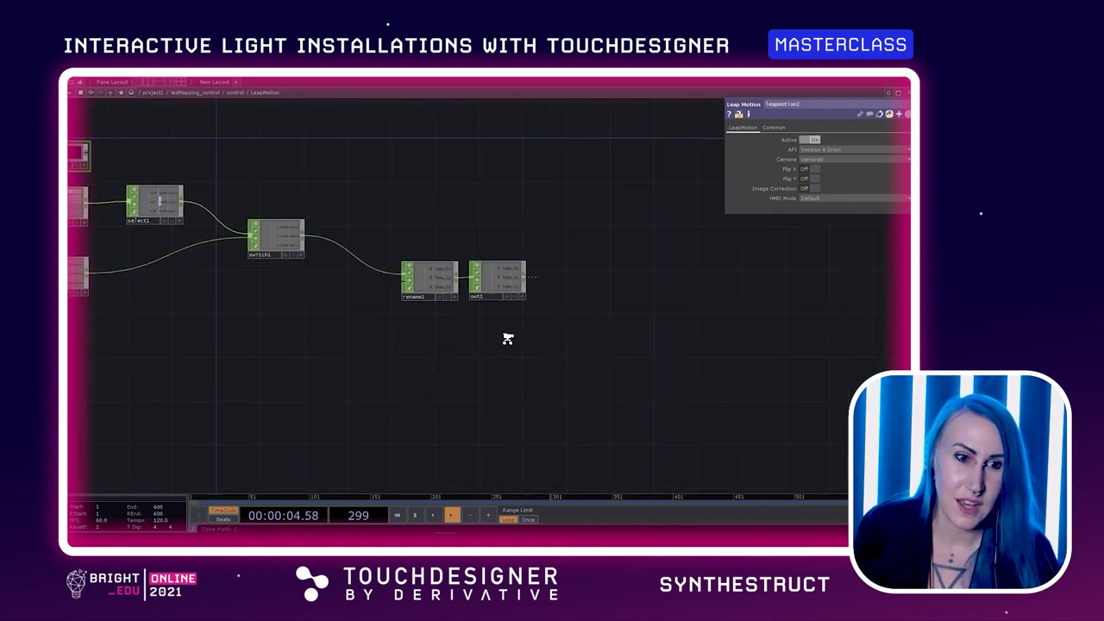
pyautogui.moveTo(590, 336); pyautogui.dragTo(641, 311)
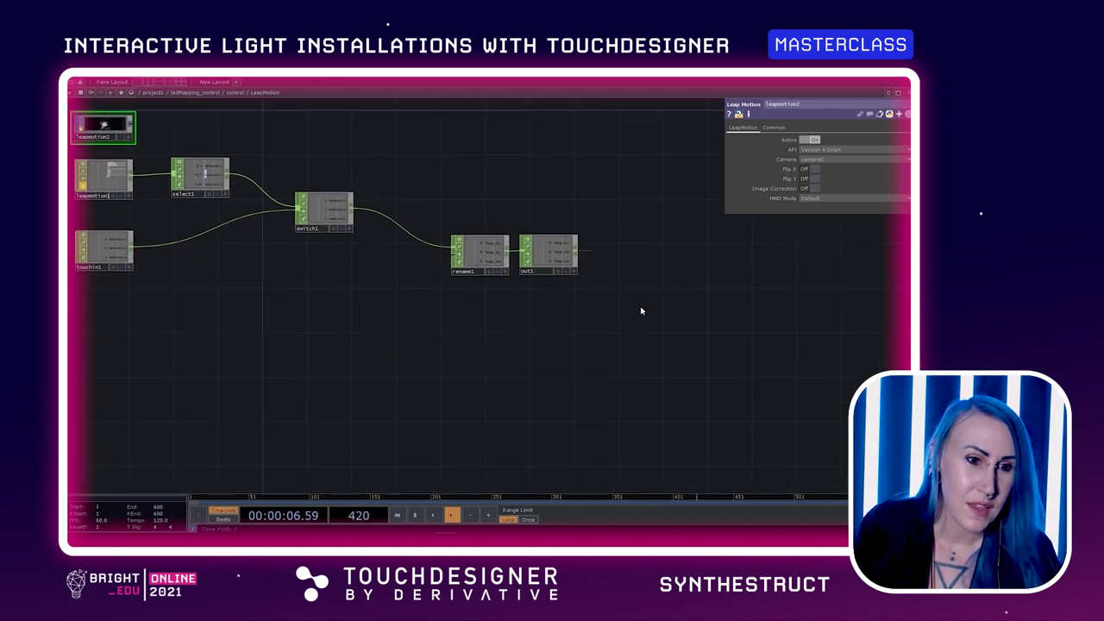
# Step: Leave the LeapMotion component, check its link to out_leap in control, and return to the ledMapping_control network
pyautogui.press('u')
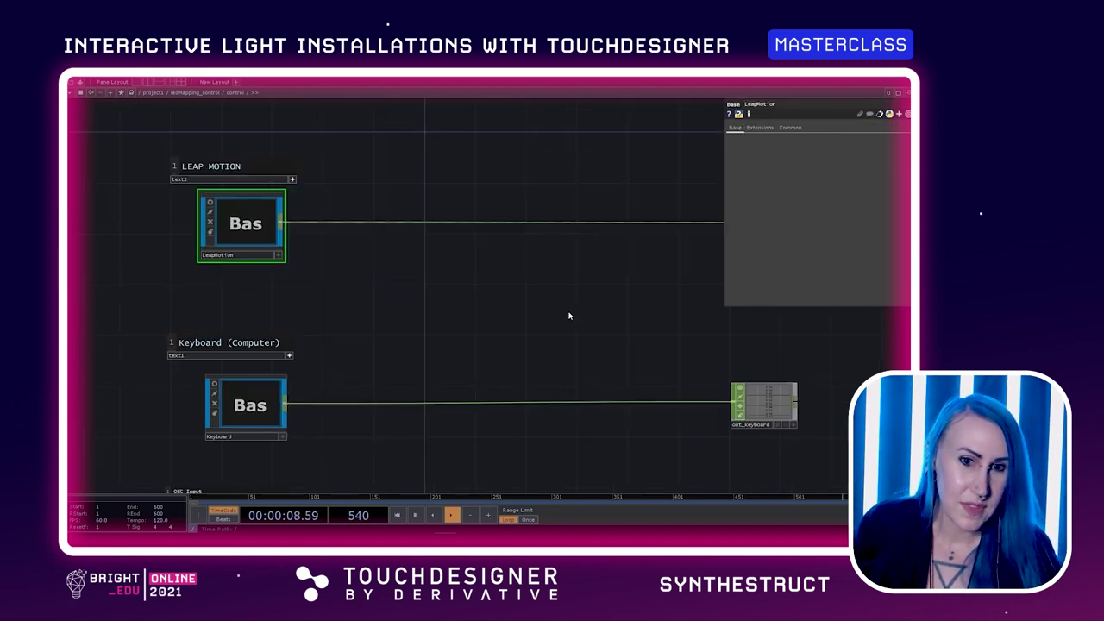
pyautogui.moveTo(568, 316); pyautogui.dragTo(483, 300)
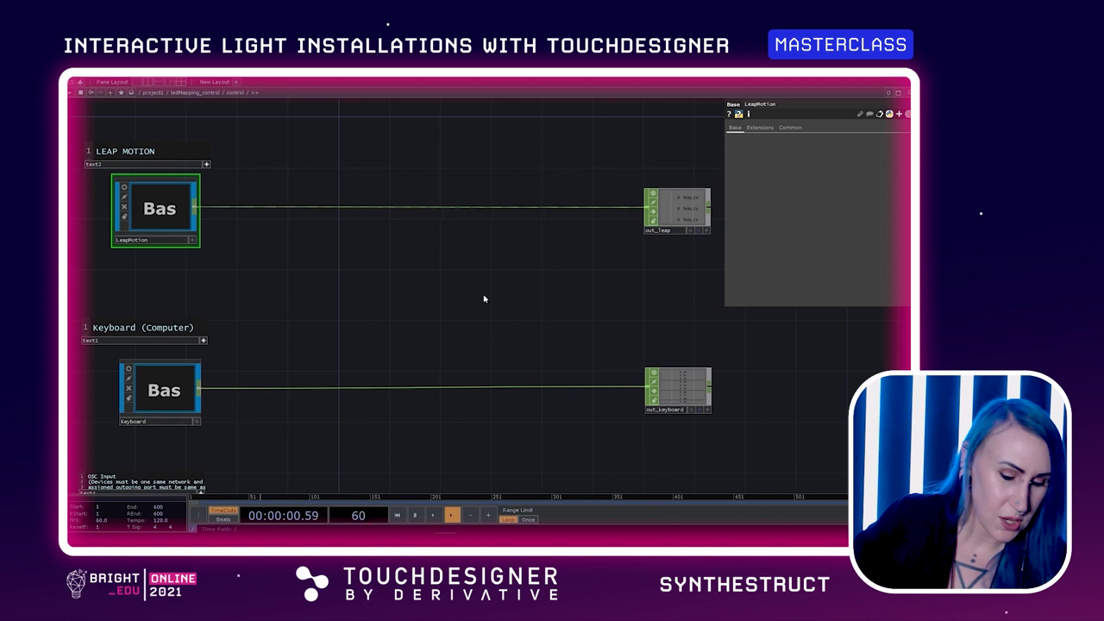
pyautogui.press('u')
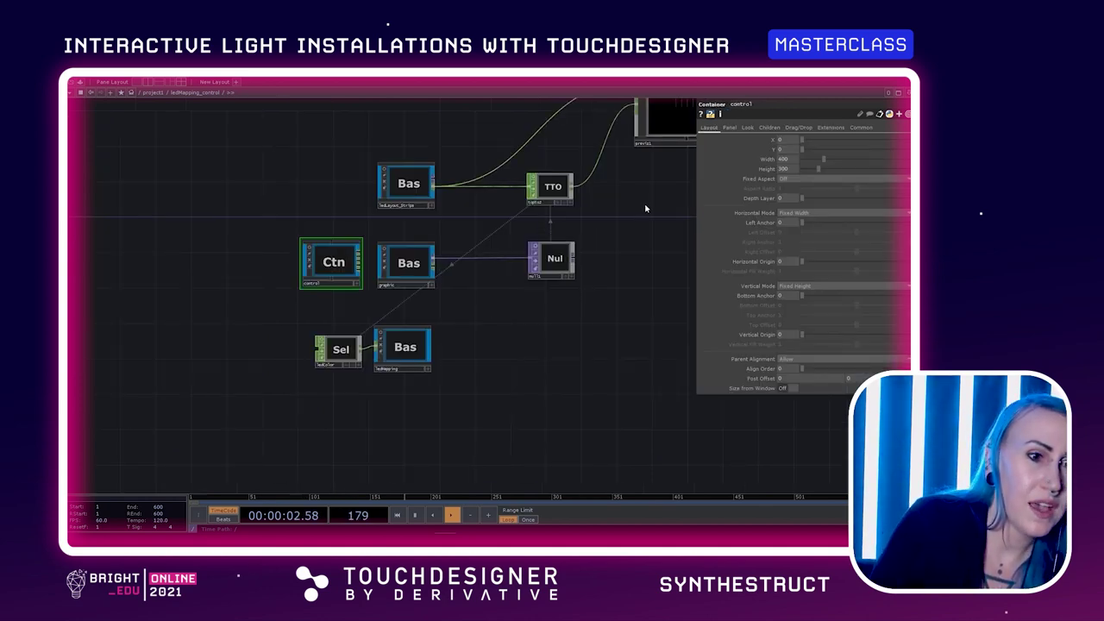
# Step: Open the LED strip preview component's viewer in its own window and place it beside the network
pyautogui.moveTo(645, 208); pyautogui.dragTo(503, 316)
pyautogui.rightClick(536, 209)
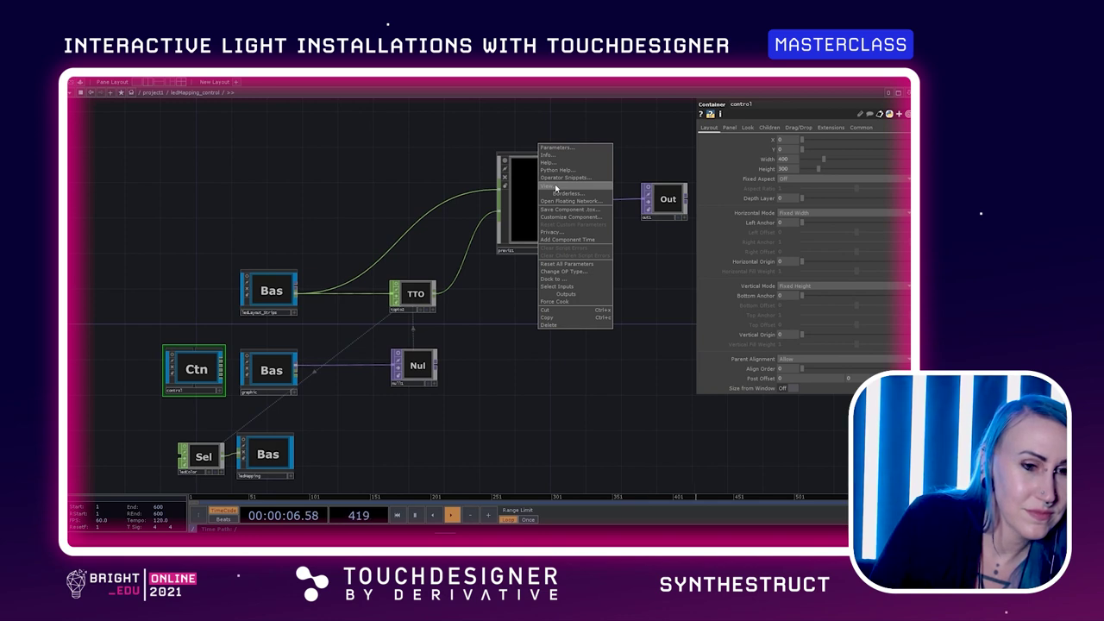
pyautogui.click(555, 187)
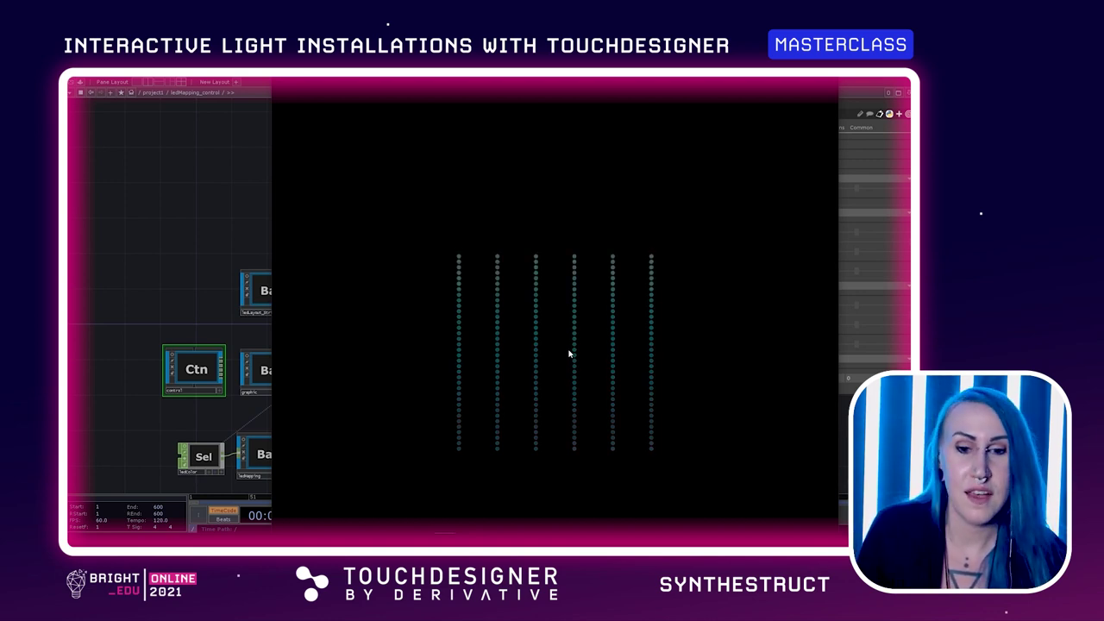
pyautogui.moveTo(361, 86); pyautogui.dragTo(643, 181)
pyautogui.moveTo(490, 318); pyautogui.dragTo(372, 270)
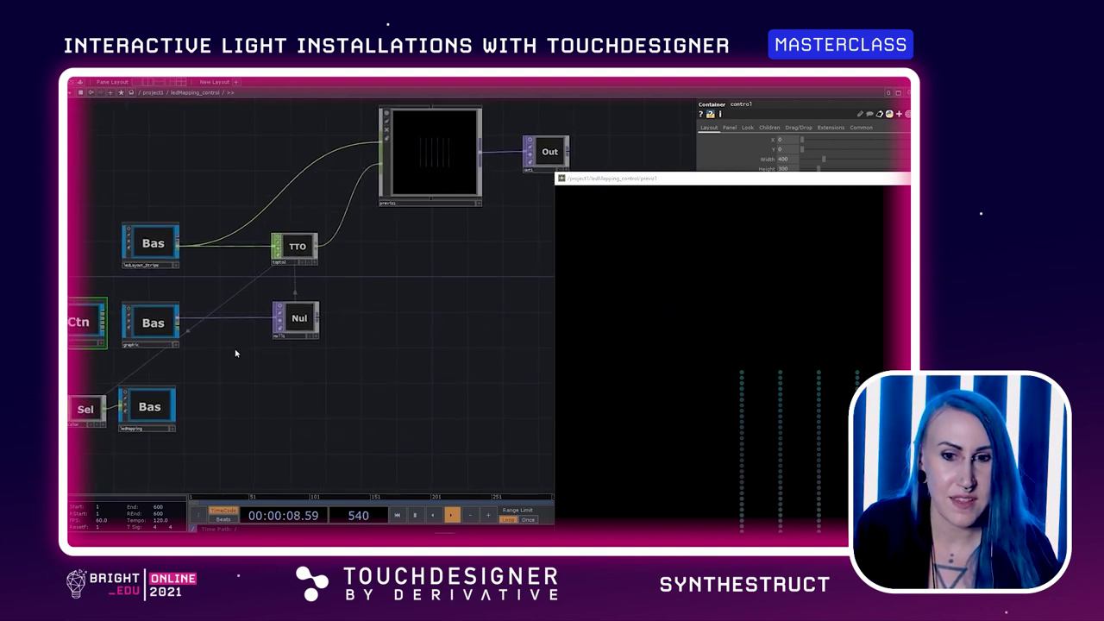
# Step: Enter the control container and take a close view of the out_leap channels while moving a hand over the sensor
pyautogui.moveTo(251, 372); pyautogui.dragTo(484, 349)
pyautogui.scroll(5, 357, 345)
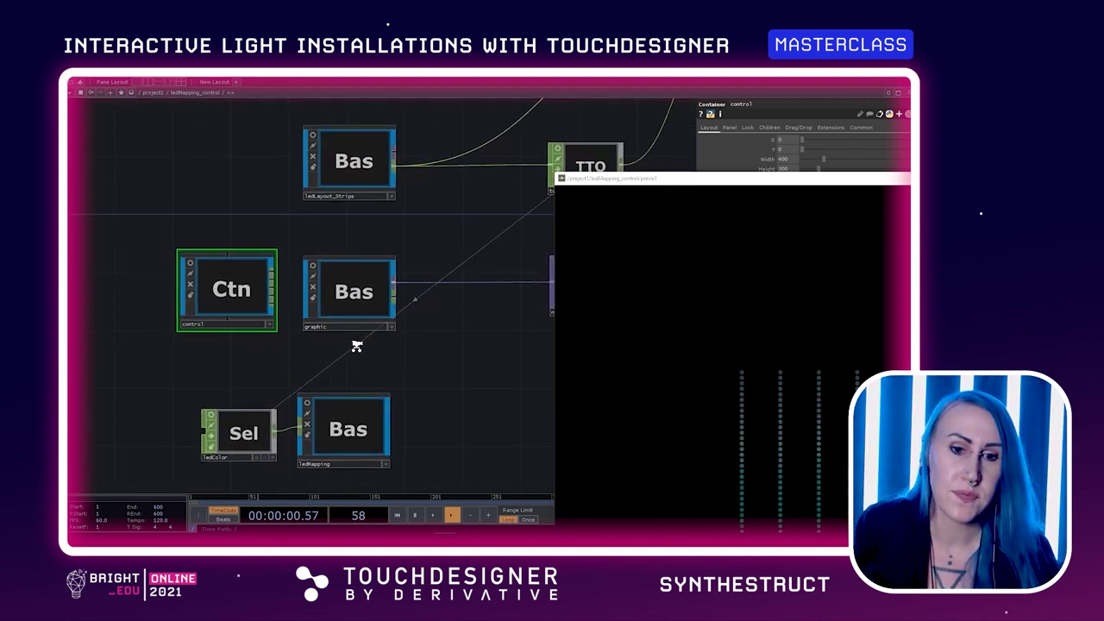
pyautogui.doubleClick(243, 307)
pyautogui.scroll(-4, 335, 346)
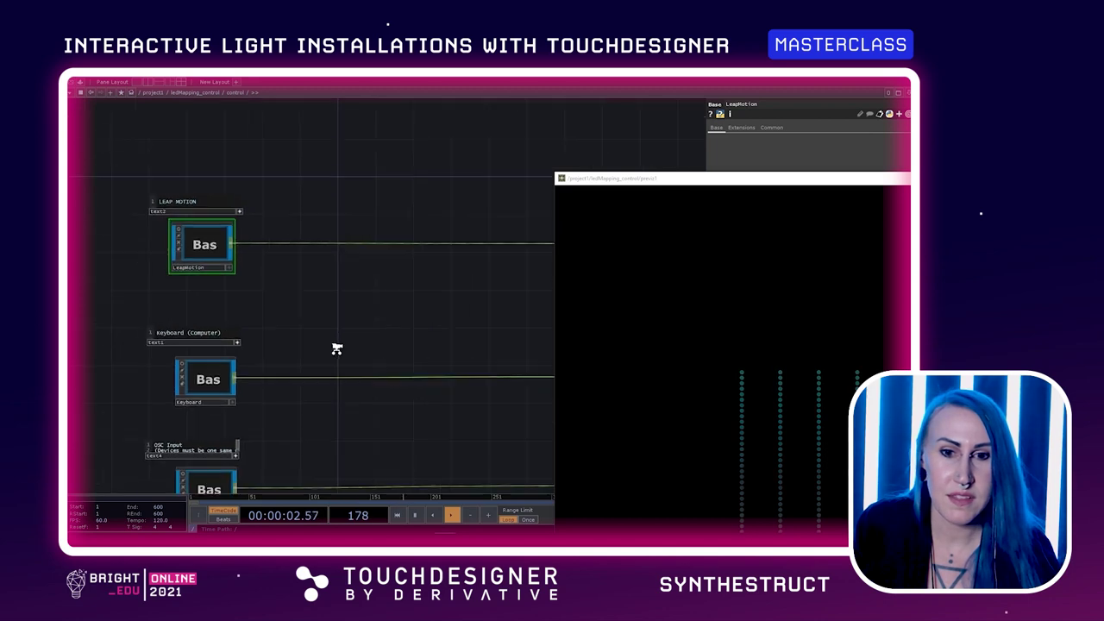
pyautogui.moveTo(310, 254); pyautogui.dragTo(174, 175)
pyautogui.scroll(5, 364, 161)
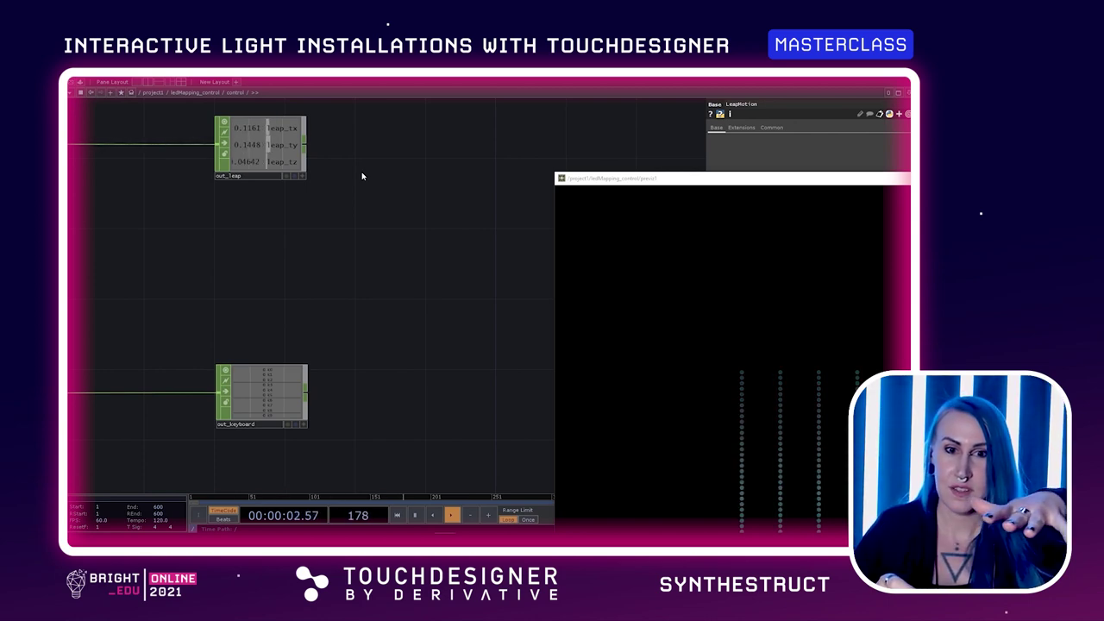
# Step: Enter the graphic component and examine the incoming select operators, with a close view of select_leap's channels
pyautogui.scroll(-5, 362, 172)
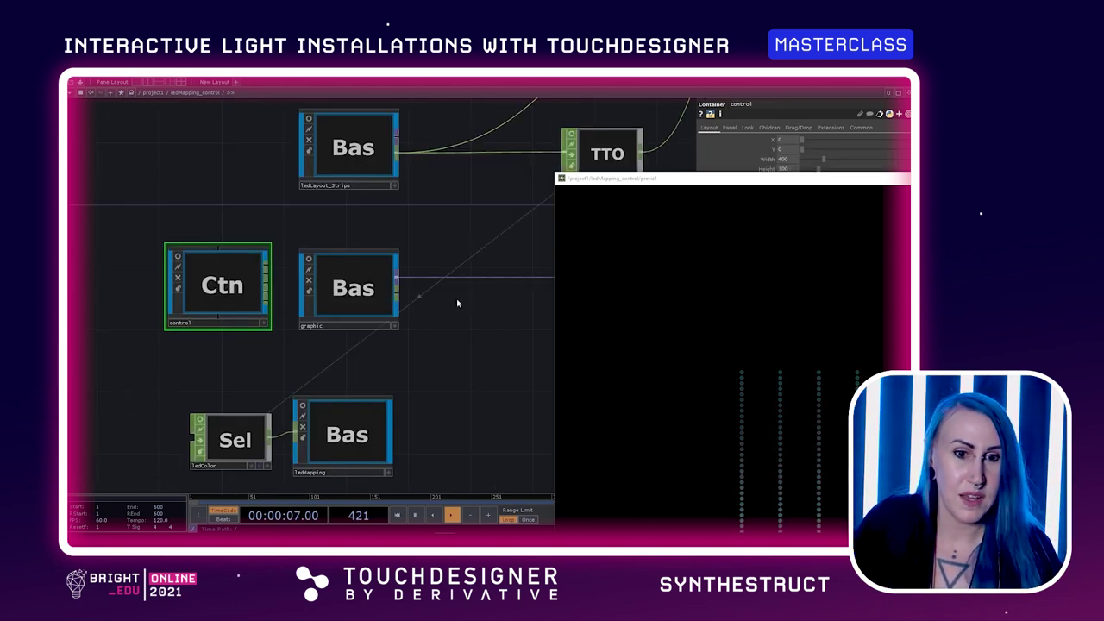
pyautogui.doubleClick(382, 293)
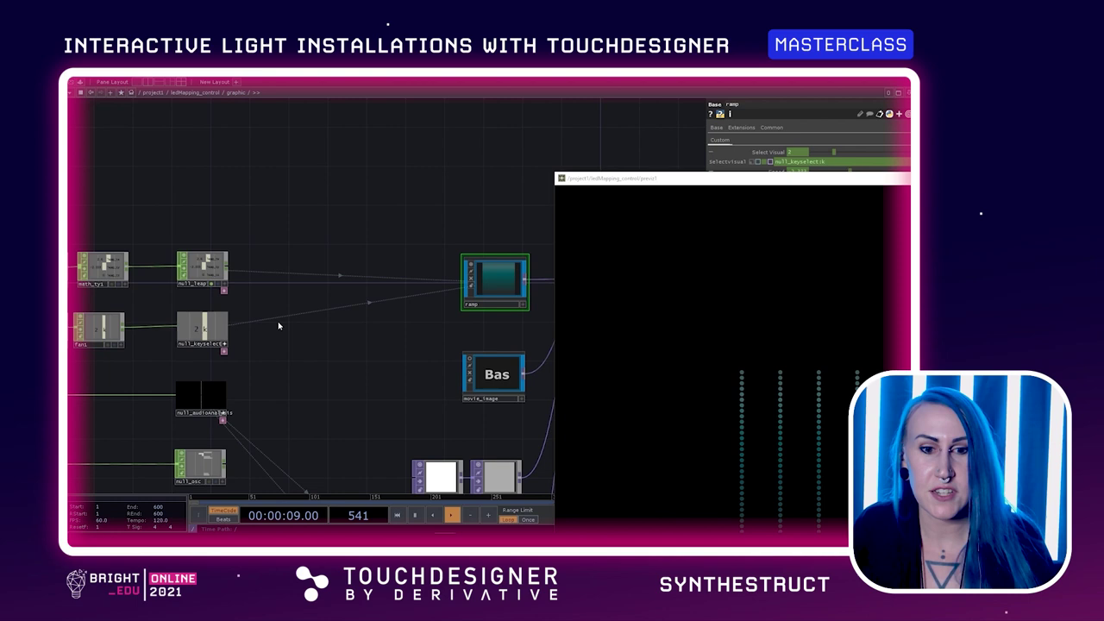
pyautogui.moveTo(303, 297); pyautogui.dragTo(452, 172)
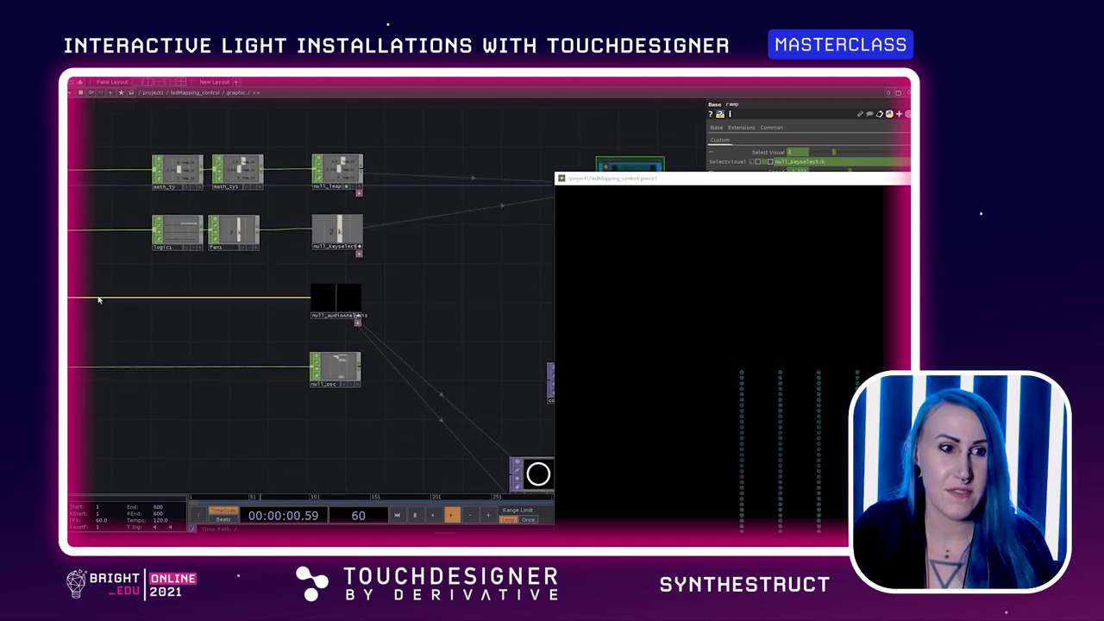
pyautogui.moveTo(113, 281); pyautogui.dragTo(342, 287)
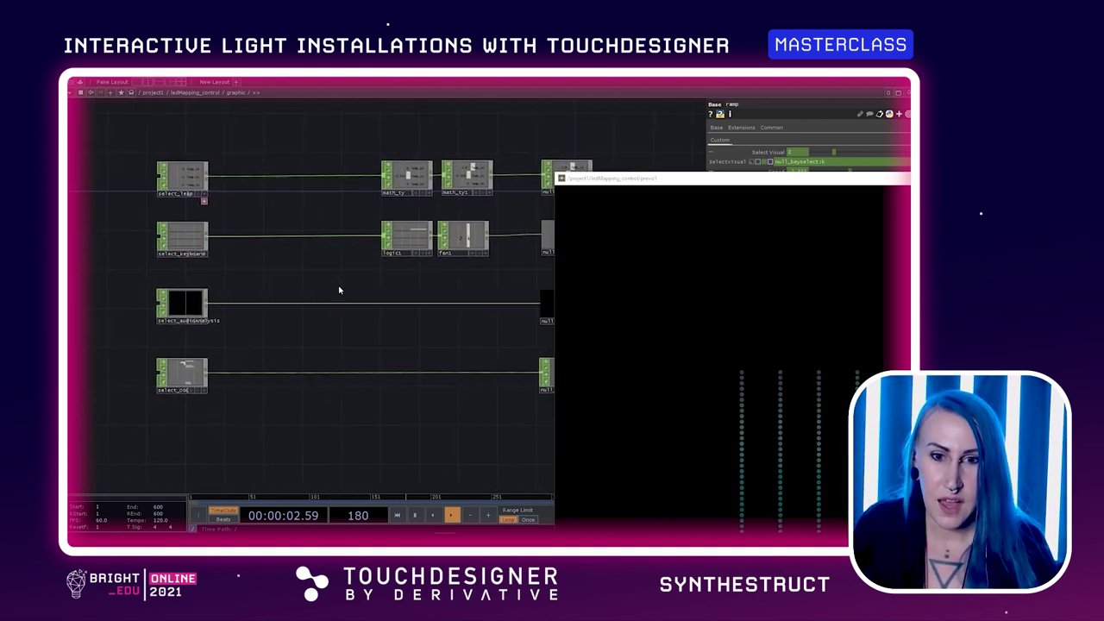
pyautogui.moveTo(310, 345); pyautogui.dragTo(273, 264)
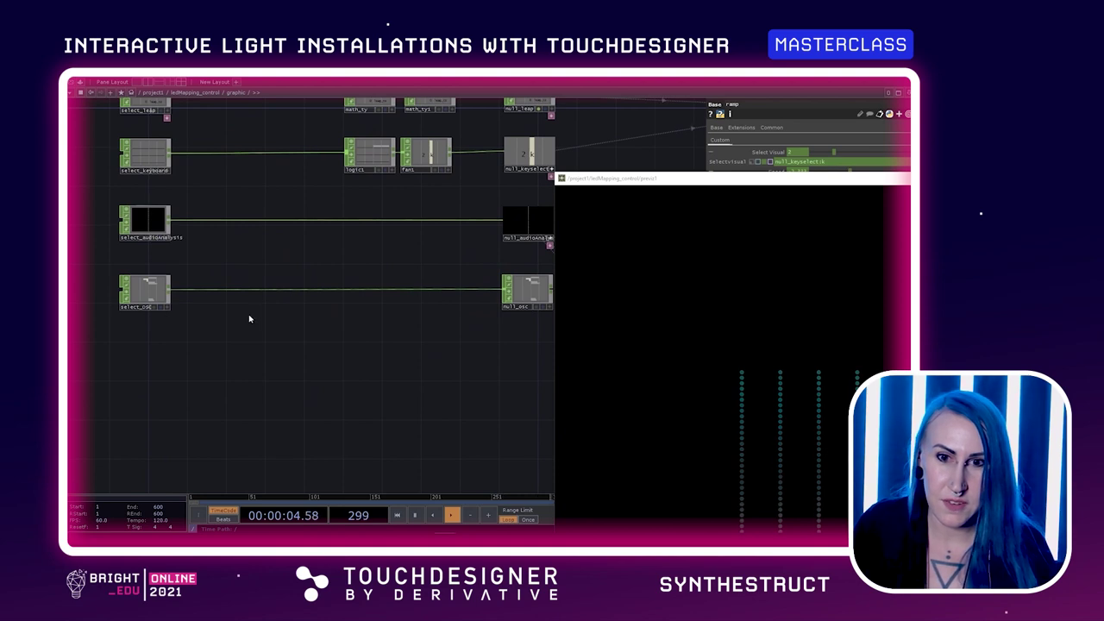
pyautogui.moveTo(238, 254); pyautogui.dragTo(208, 219)
pyautogui.scroll(5, 208, 219)
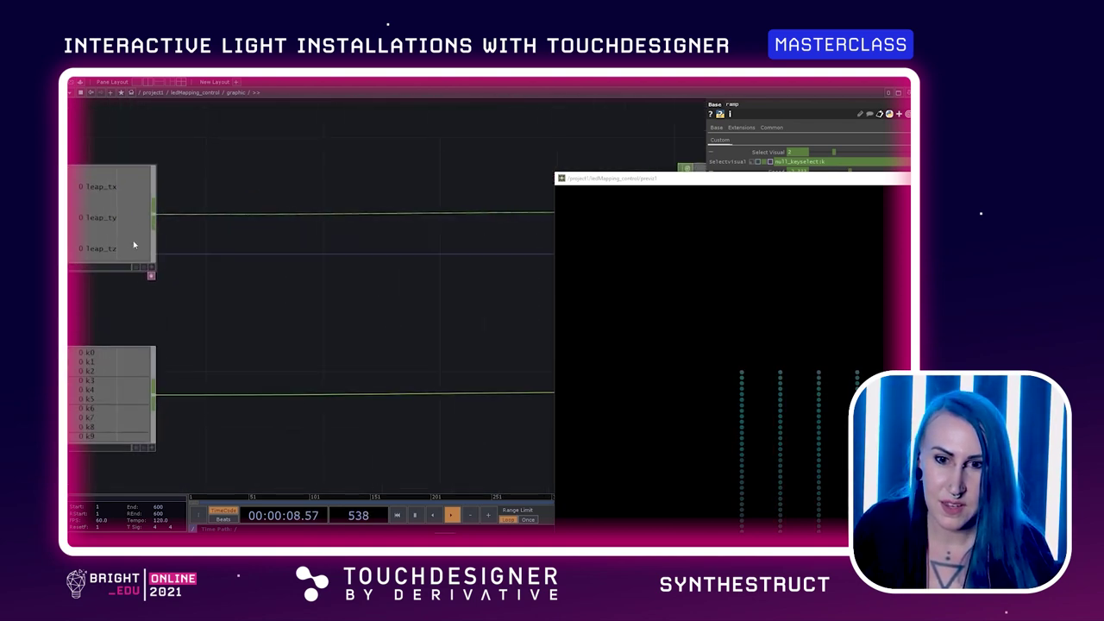
# Step: Follow the leap channels through math_ty and math_ty1 to null_leap
pyautogui.scroll(-2, 282, 287)
pyautogui.moveTo(369, 276); pyautogui.dragTo(179, 310)
pyautogui.moveTo(382, 337); pyautogui.dragTo(219, 330)
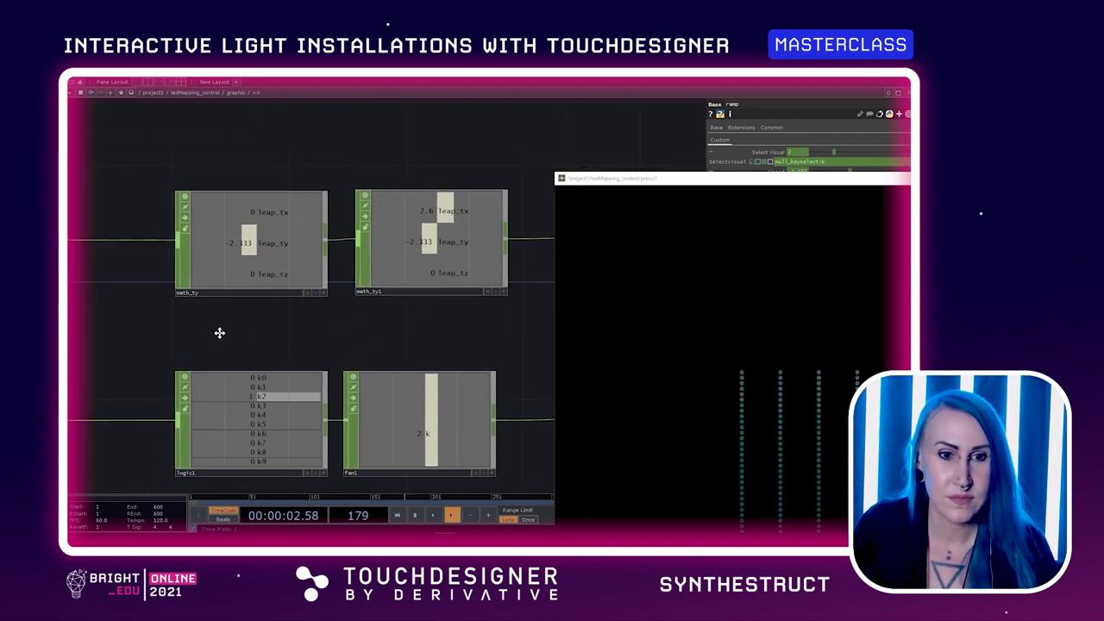
pyautogui.scroll(-3, 293, 326)
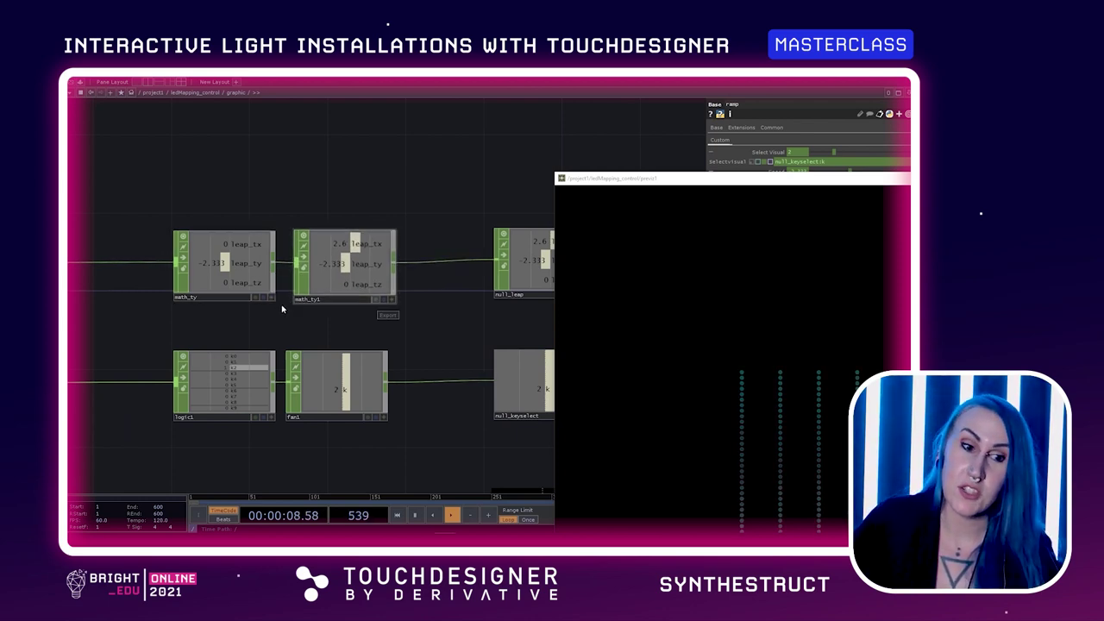
pyautogui.moveTo(423, 345); pyautogui.dragTo(278, 308)
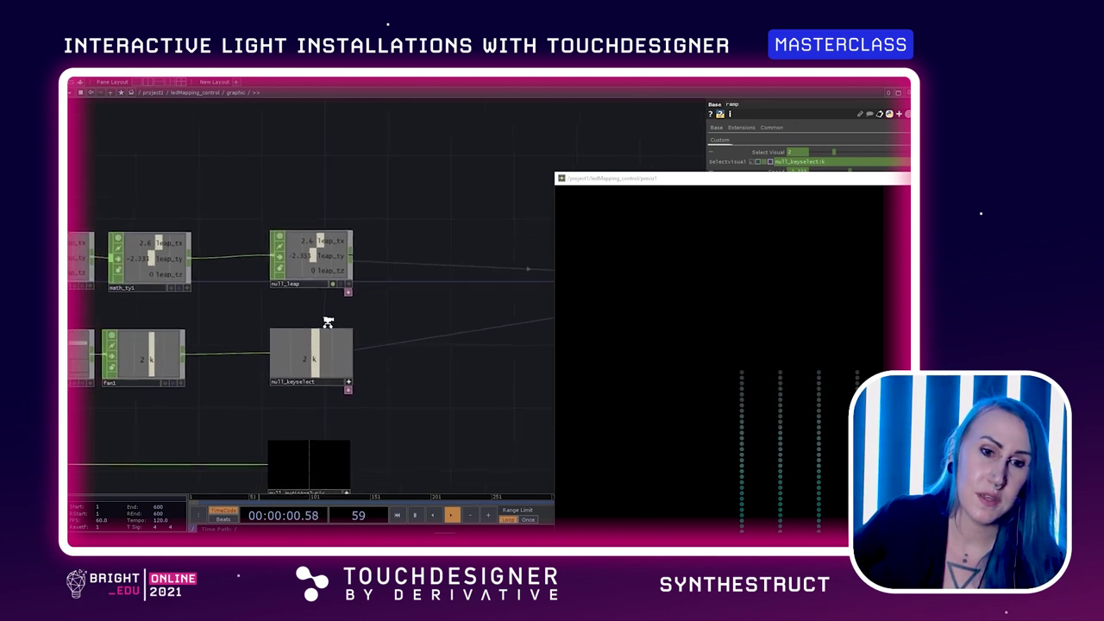
# Step: Trace the references from null_leap and null_keyselect to the ramp component and on to switch1
pyautogui.scroll(-2, 328, 322)
pyautogui.moveTo(475, 362); pyautogui.dragTo(313, 342)
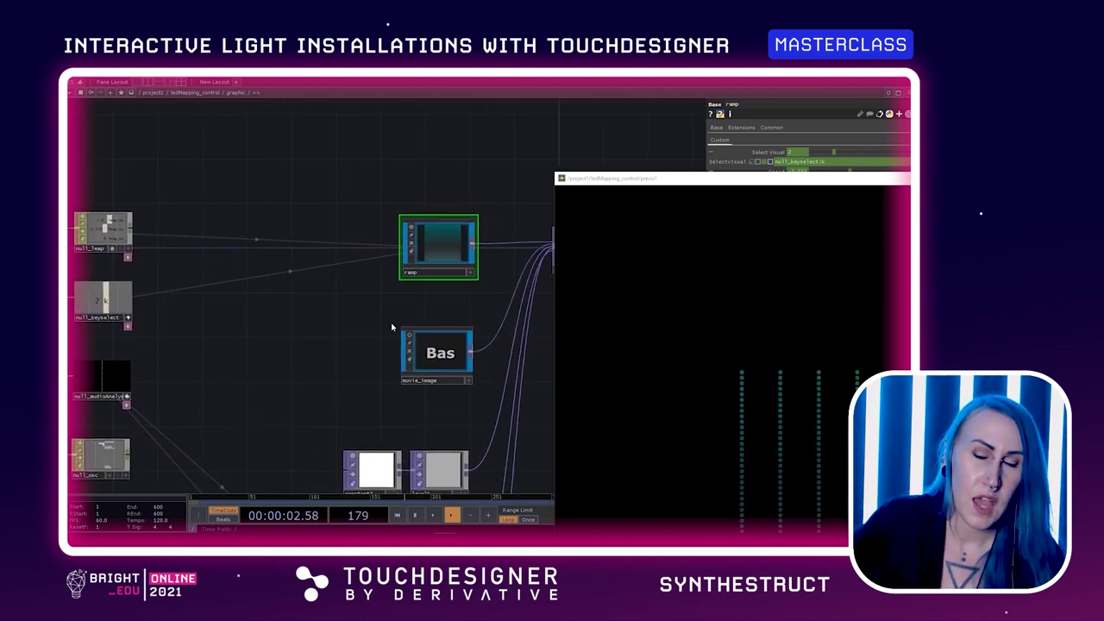
pyautogui.moveTo(392, 327); pyautogui.dragTo(316, 322)
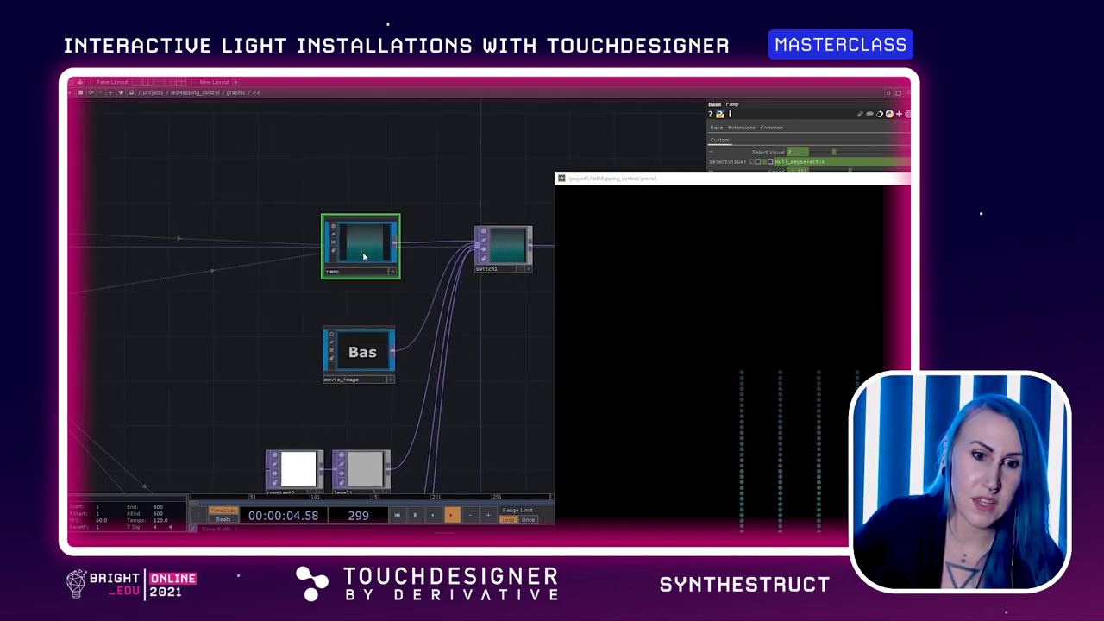
pyautogui.moveTo(517, 313); pyautogui.dragTo(463, 300)
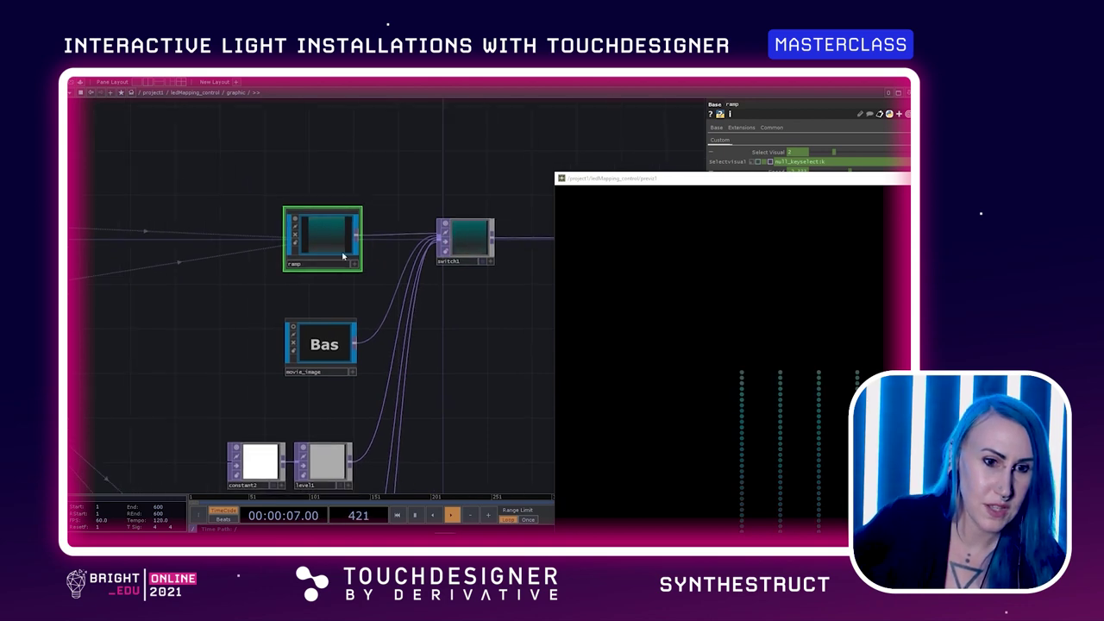
# Step: Enter the ramp component and examine its speed channels and the ramp operators they drive
pyautogui.doubleClick(333, 244)
pyautogui.scroll(-4, 254, 228)
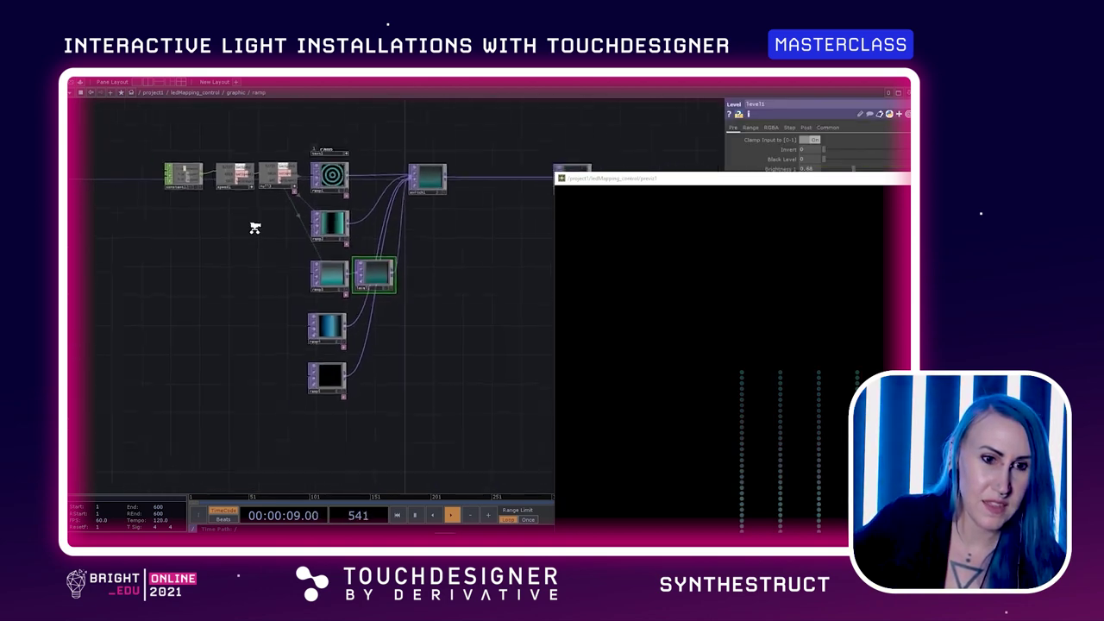
pyautogui.moveTo(247, 266); pyautogui.dragTo(220, 237)
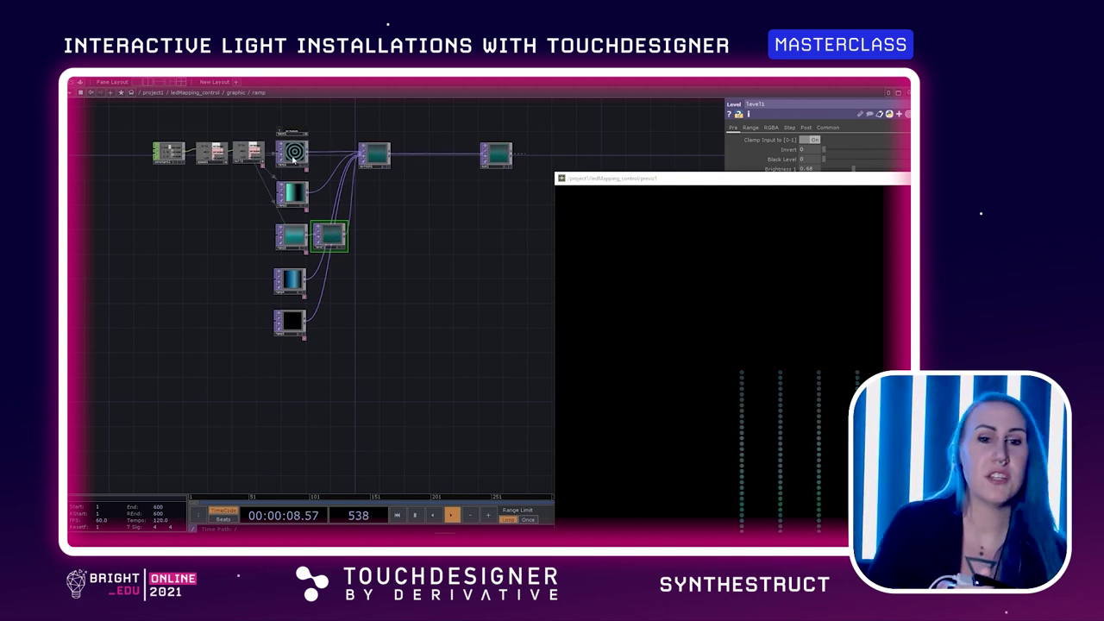
pyautogui.scroll(2, 295, 155)
pyautogui.scroll(1, 294, 155)
pyautogui.scroll(2, 332, 231)
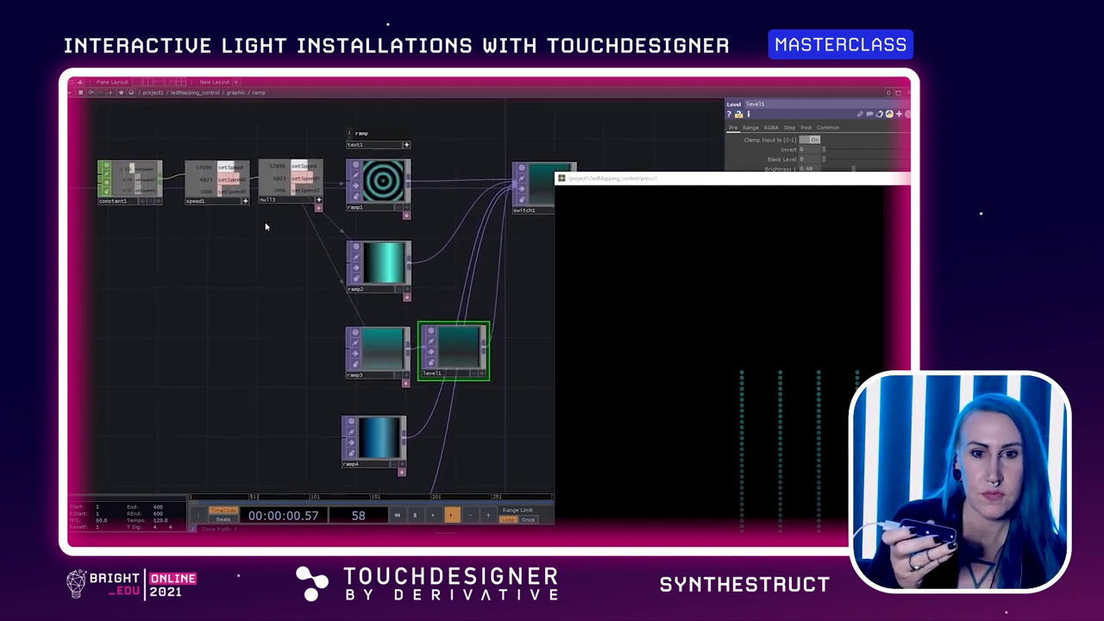
# Step: Select ramp1, expand its Phase parameter to show the reference, and reposition the preview window for a close view
pyautogui.click(393, 184)
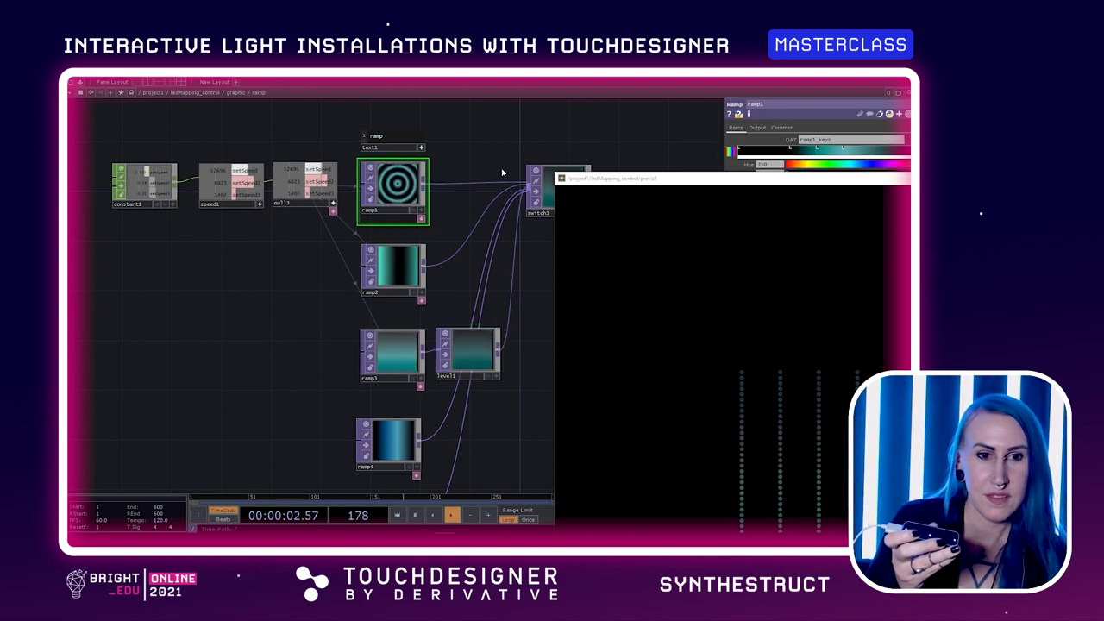
pyautogui.moveTo(708, 178); pyautogui.dragTo(419, 226)
pyautogui.moveTo(306, 211); pyautogui.dragTo(395, 378)
pyautogui.scroll(3, 456, 155)
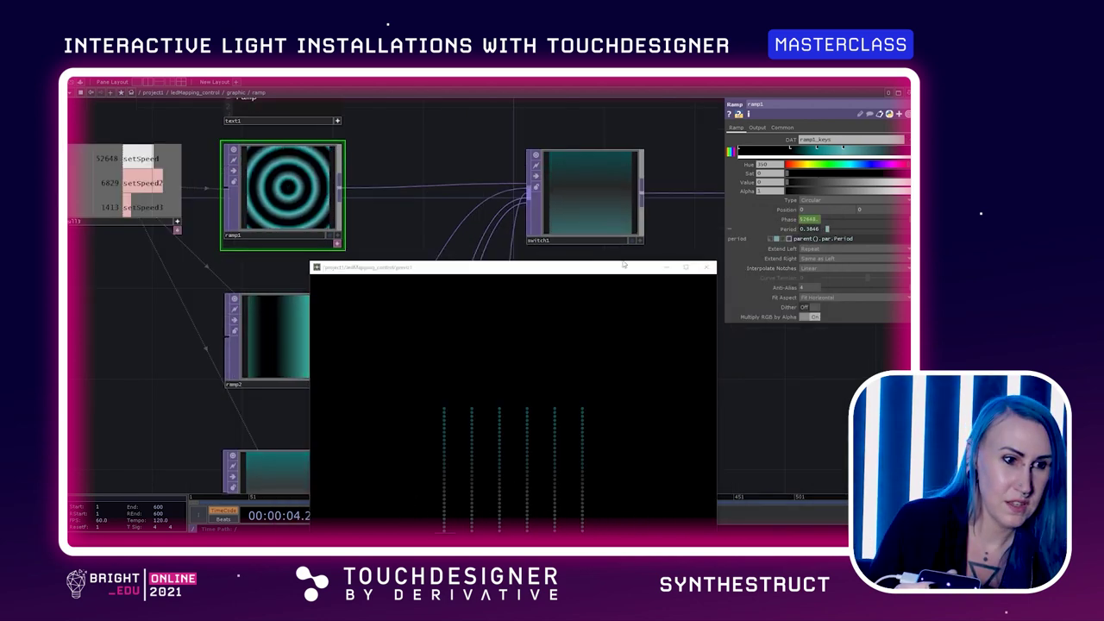
pyautogui.click(731, 220)
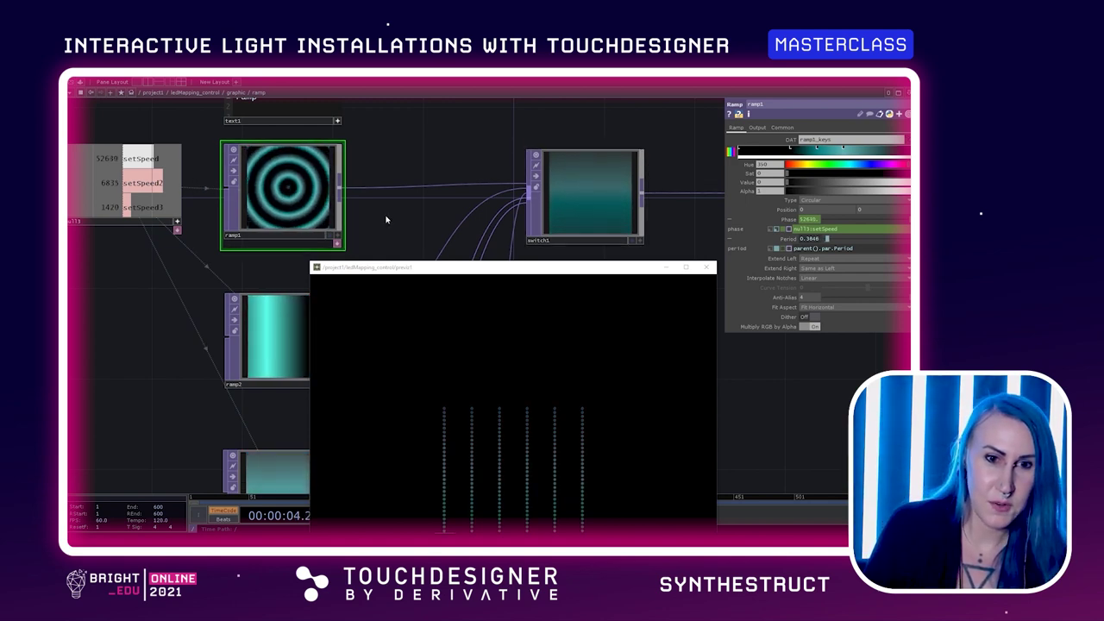
pyautogui.scroll(3, 386, 216)
pyautogui.moveTo(386, 217); pyautogui.dragTo(522, 279)
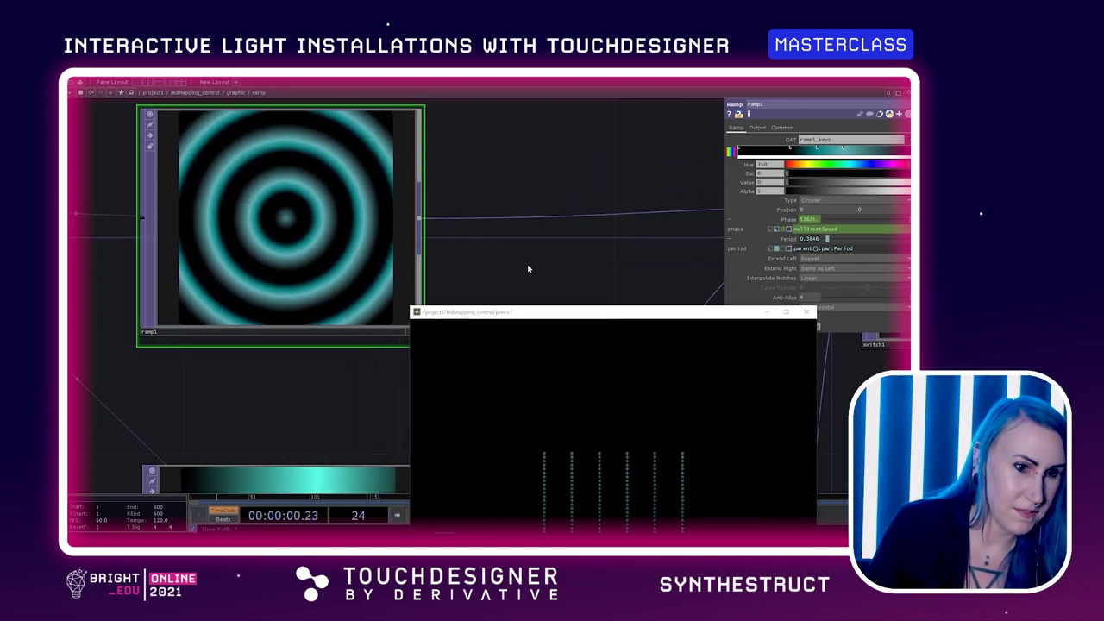
pyautogui.press('Tab')
pyautogui.press('Escape')
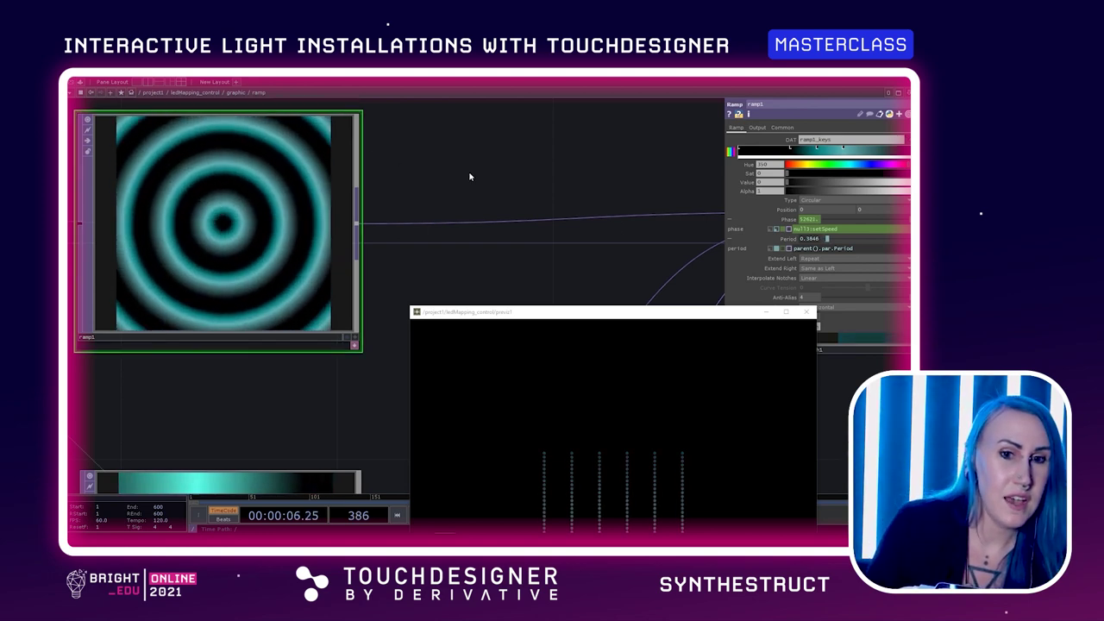
pyautogui.press('Tab')
pyautogui.press('Escape')
# Step: Examine how null3 drives the ramps and how their outputs feed into switch1
pyautogui.scroll(-5, 641, 201)
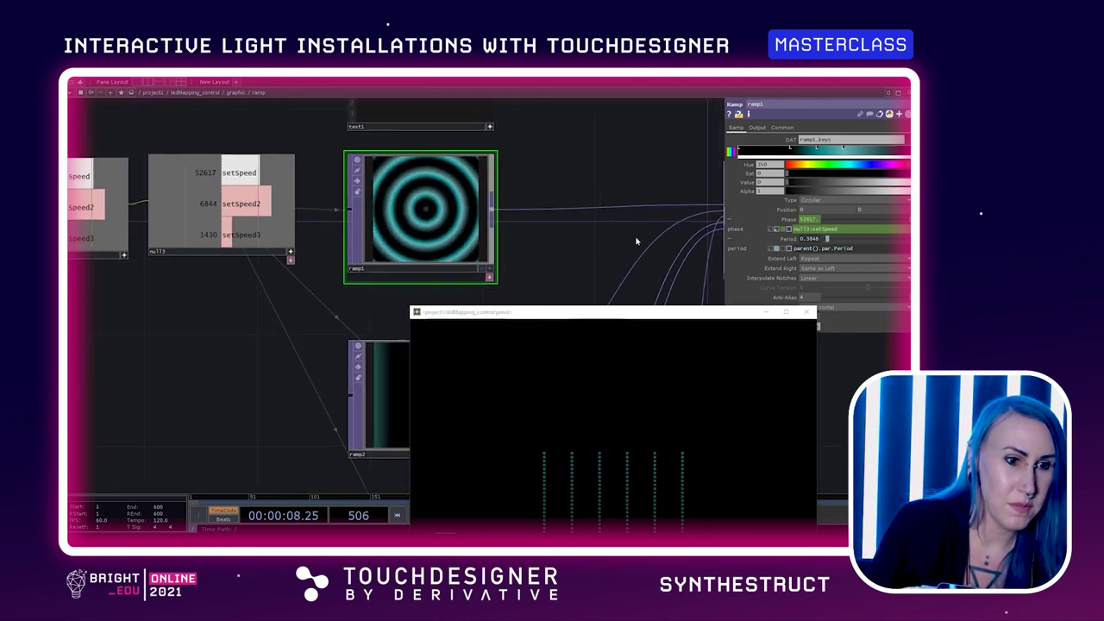
pyautogui.moveTo(635, 239); pyautogui.dragTo(500, 202)
pyautogui.scroll(-3, 501, 204)
pyautogui.scroll(-1, 334, 276)
pyautogui.moveTo(406, 475); pyautogui.dragTo(349, 401)
pyautogui.moveTo(540, 141); pyautogui.dragTo(517, 239)
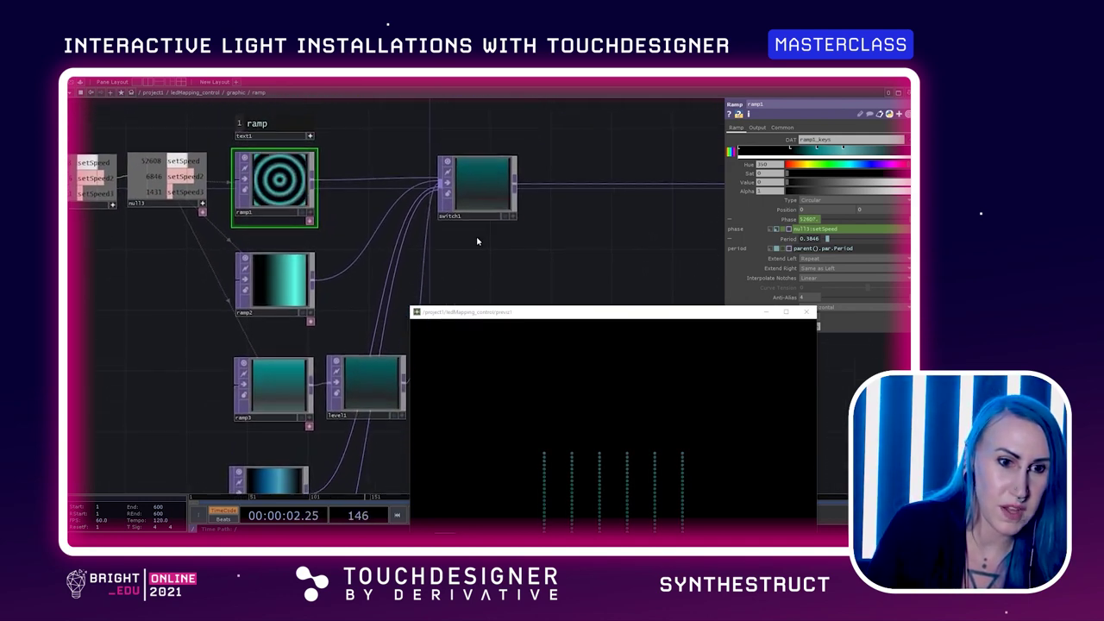
# Step: Select switch1 to inspect its index and input list, and minimize the LED preview window after viewing it
pyautogui.click(509, 220)
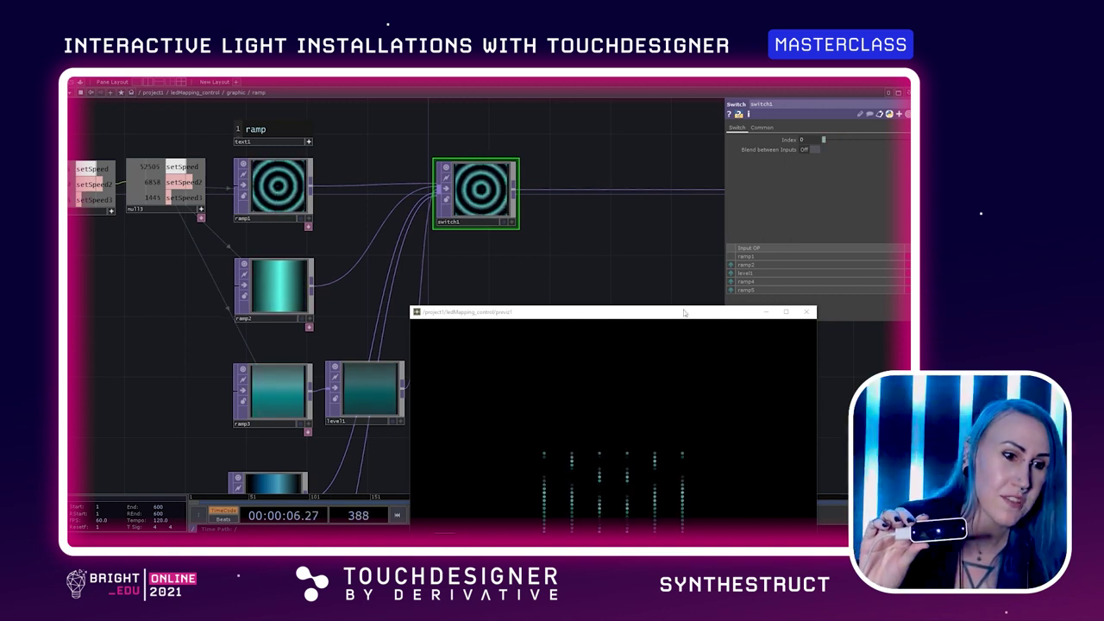
pyautogui.moveTo(684, 313); pyautogui.dragTo(784, 140)
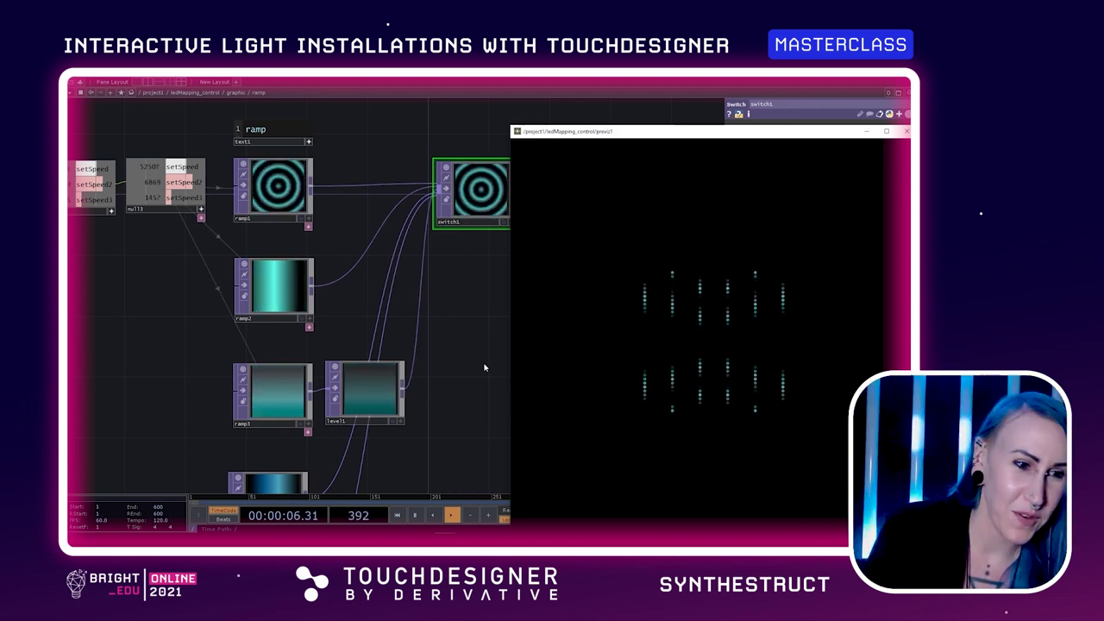
pyautogui.click(866, 131)
pyautogui.moveTo(650, 275); pyautogui.dragTo(754, 241)
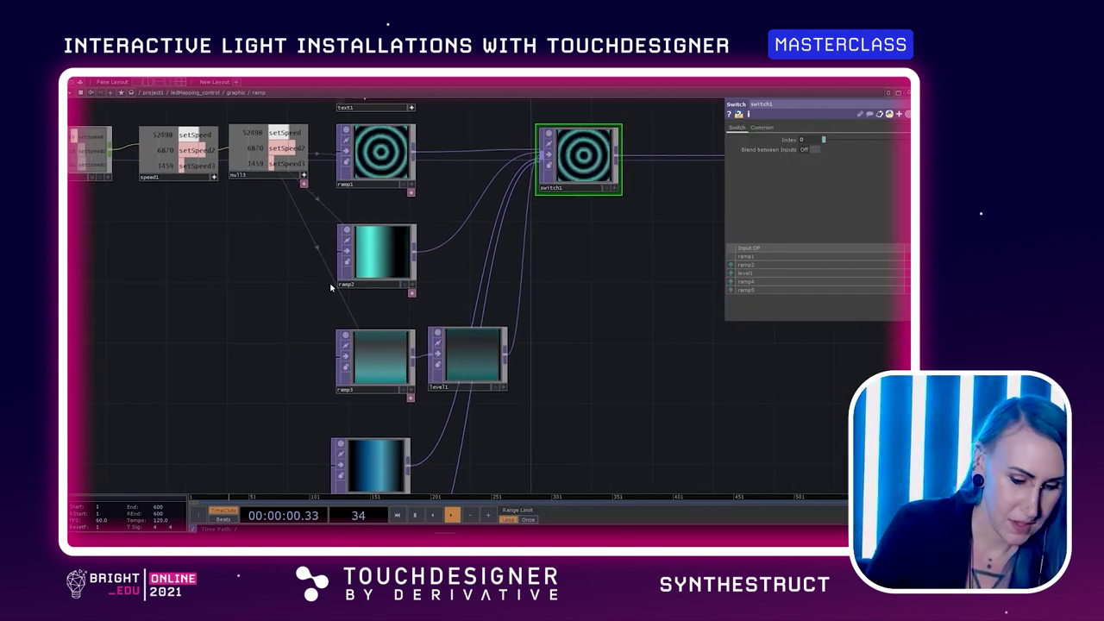
# Step: Go up from the ramp component through graphic to ledMapping_control, and enter the control component
pyautogui.press('u')
pyautogui.moveTo(216, 326); pyautogui.dragTo(597, 330)
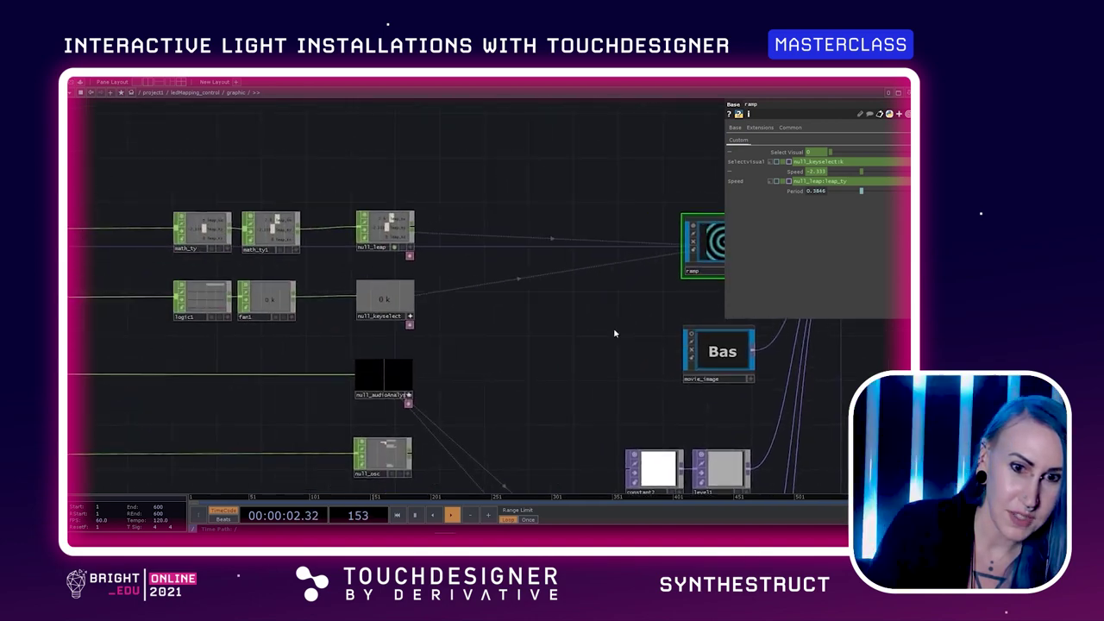
pyautogui.scroll(-4, 316, 340)
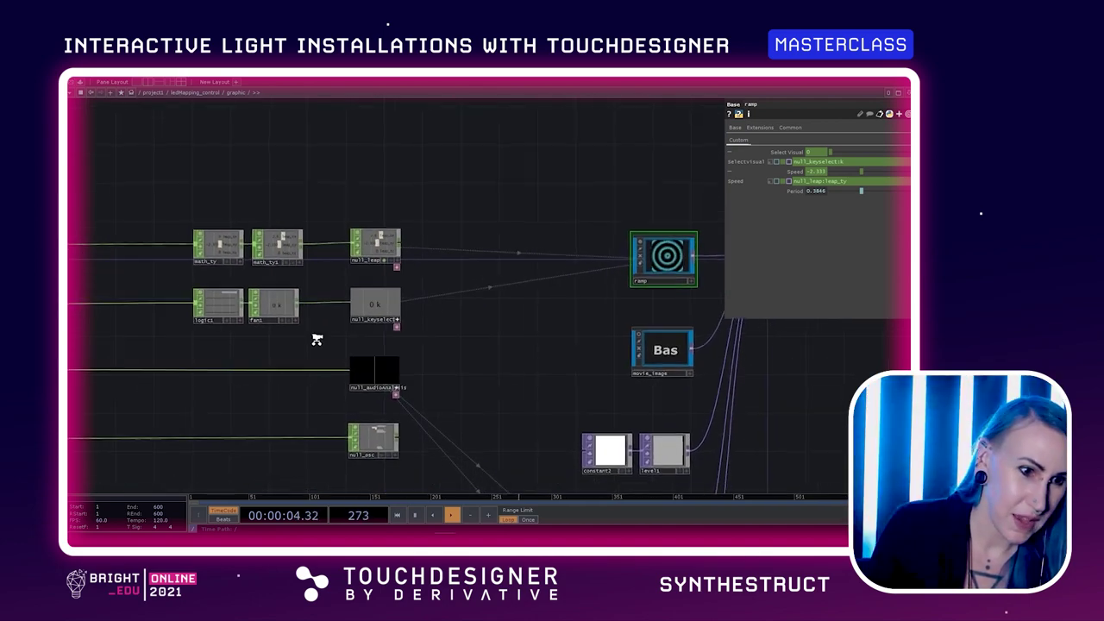
pyautogui.moveTo(451, 365); pyautogui.dragTo(577, 306)
pyautogui.press('u')
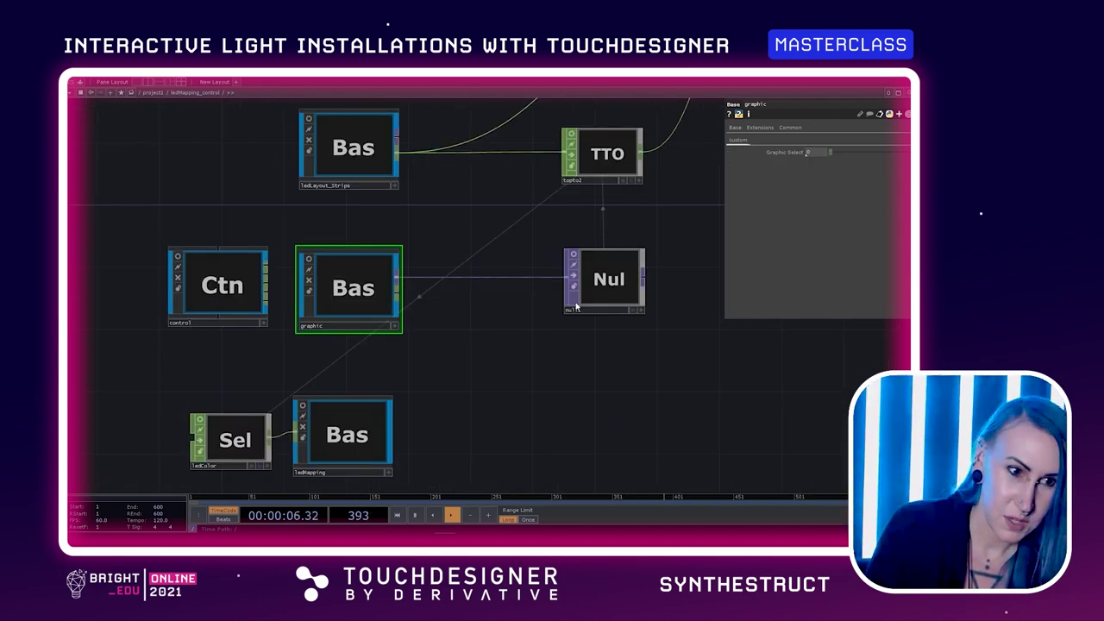
pyautogui.doubleClick(209, 297)
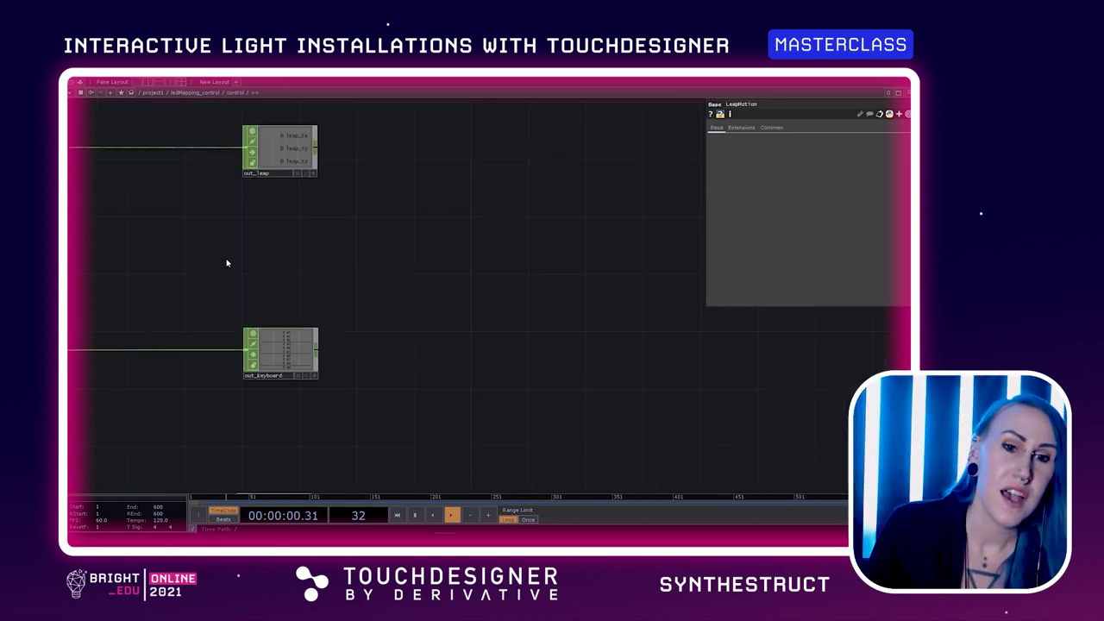
# Step: Locate the Keyboard component among the control inputs and turn on its viewer to display the key channels
pyautogui.moveTo(227, 264); pyautogui.dragTo(636, 246)
pyautogui.scroll(-2, 636, 247)
pyautogui.scroll(-1, 637, 249)
pyautogui.press('h')
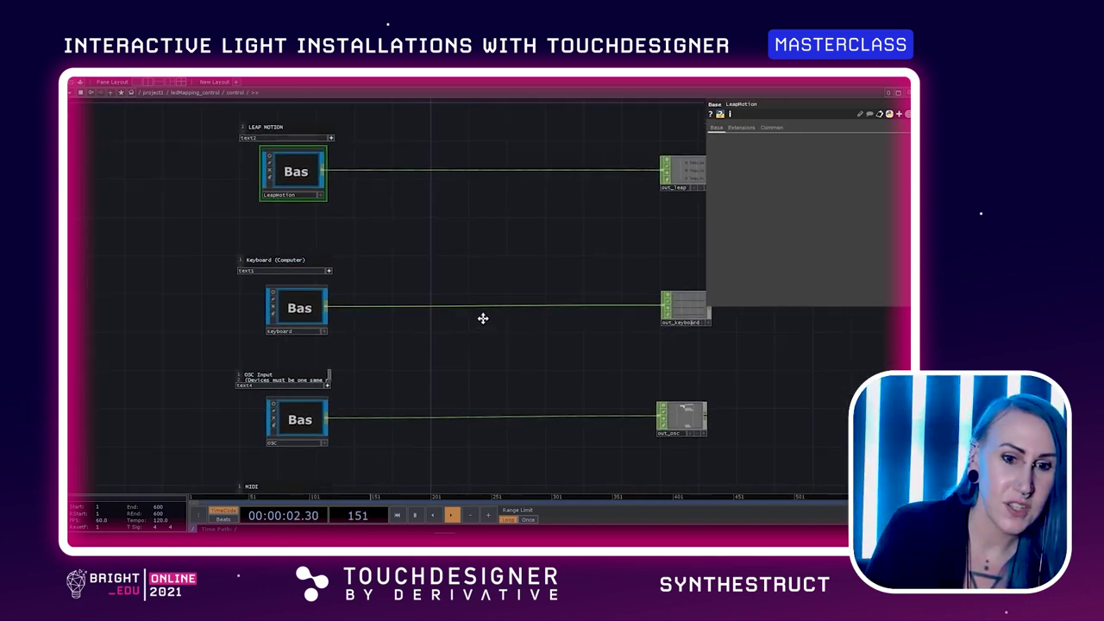
pyautogui.click(374, 303)
pyautogui.scroll(4, 375, 304)
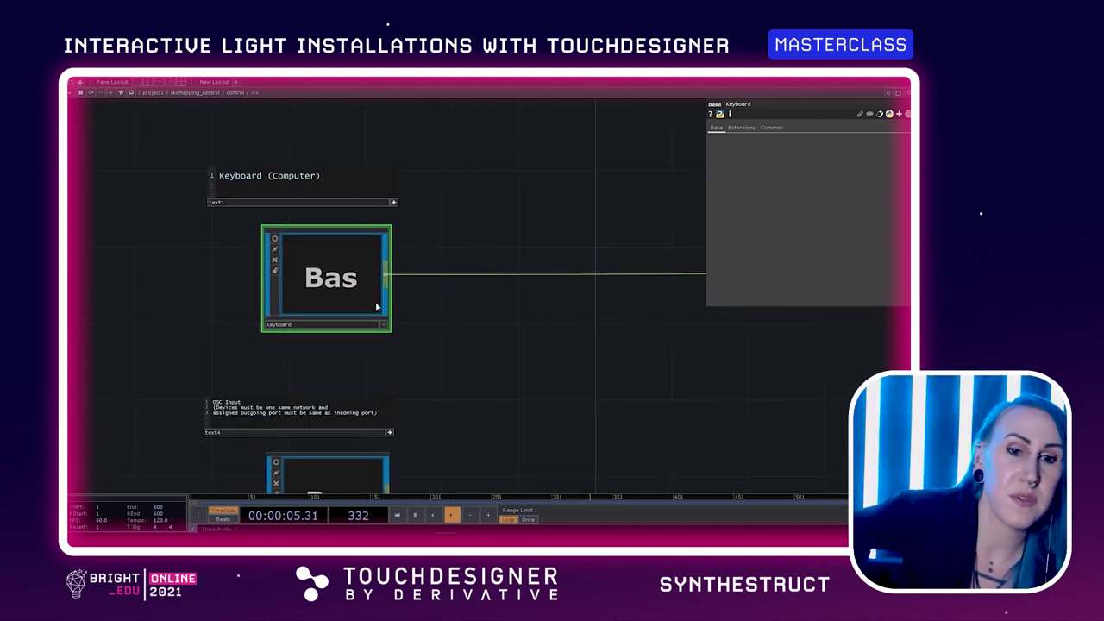
pyautogui.click(275, 239)
pyautogui.scroll(2, 429, 319)
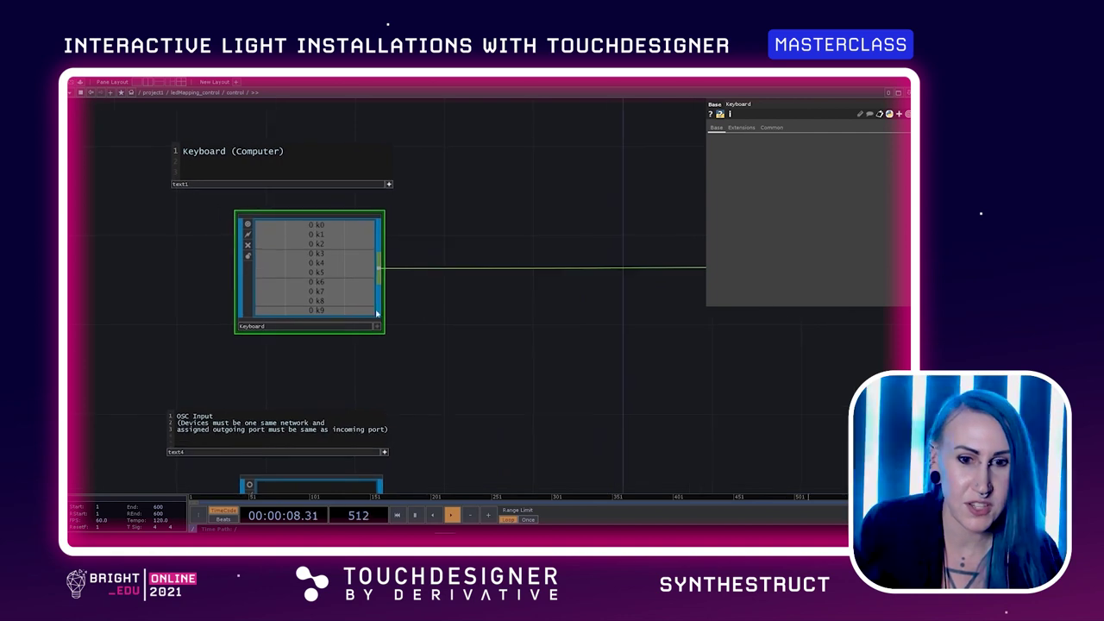
# Step: Enter the Keyboard component and test keyboardin1 by triggering number channels k0, k2, k3, k8, k6, k7 and k4
pyautogui.scroll(2, 321, 294)
pyautogui.moveTo(285, 302); pyautogui.dragTo(257, 256)
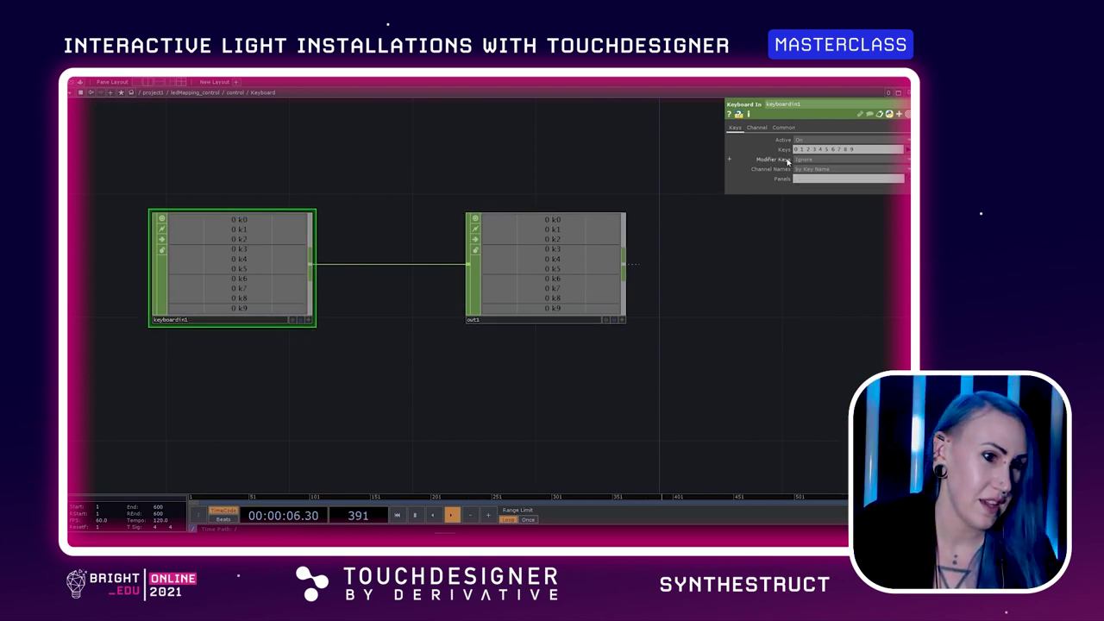
pyautogui.press('0')
pyautogui.press('2')
pyautogui.press('3')
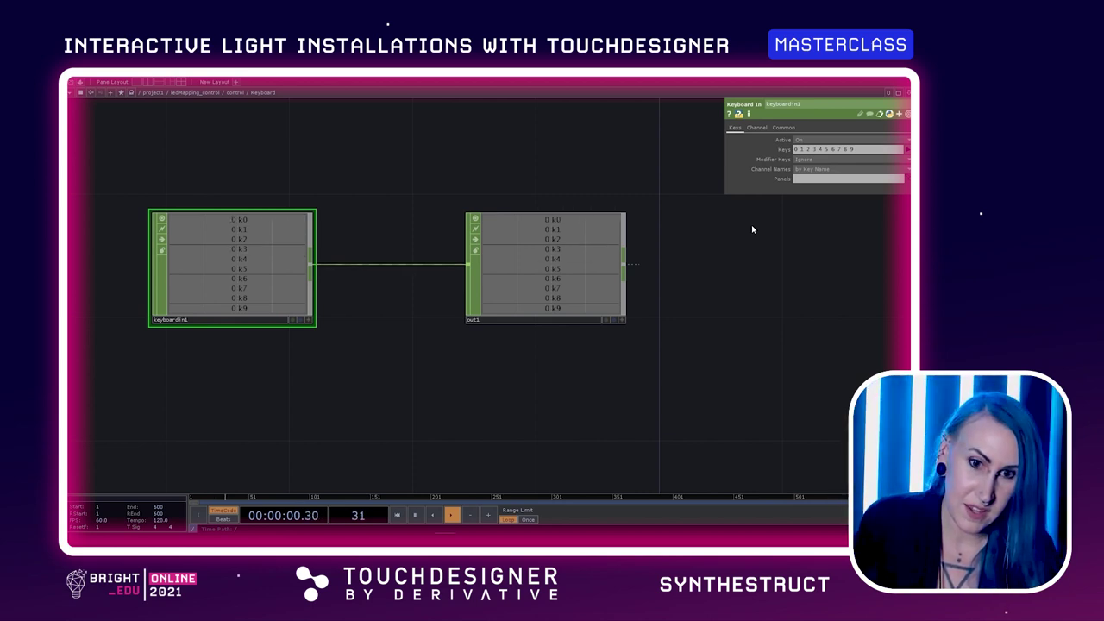
pyautogui.press('8')
pyautogui.press('6')
pyautogui.press('7')
pyautogui.press('4')
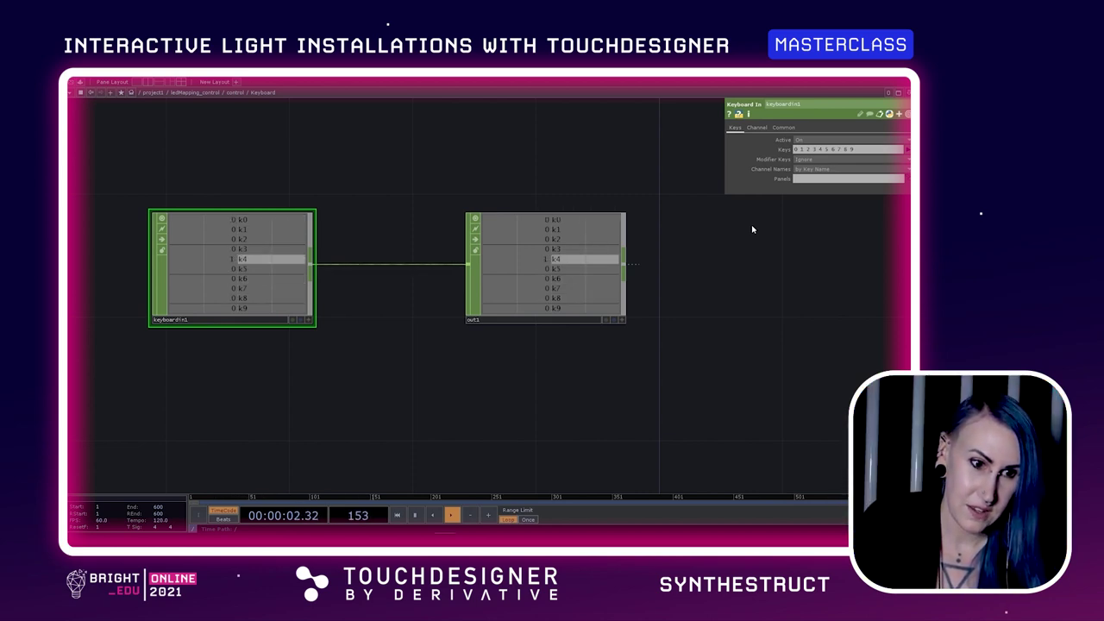
pyautogui.press('3')
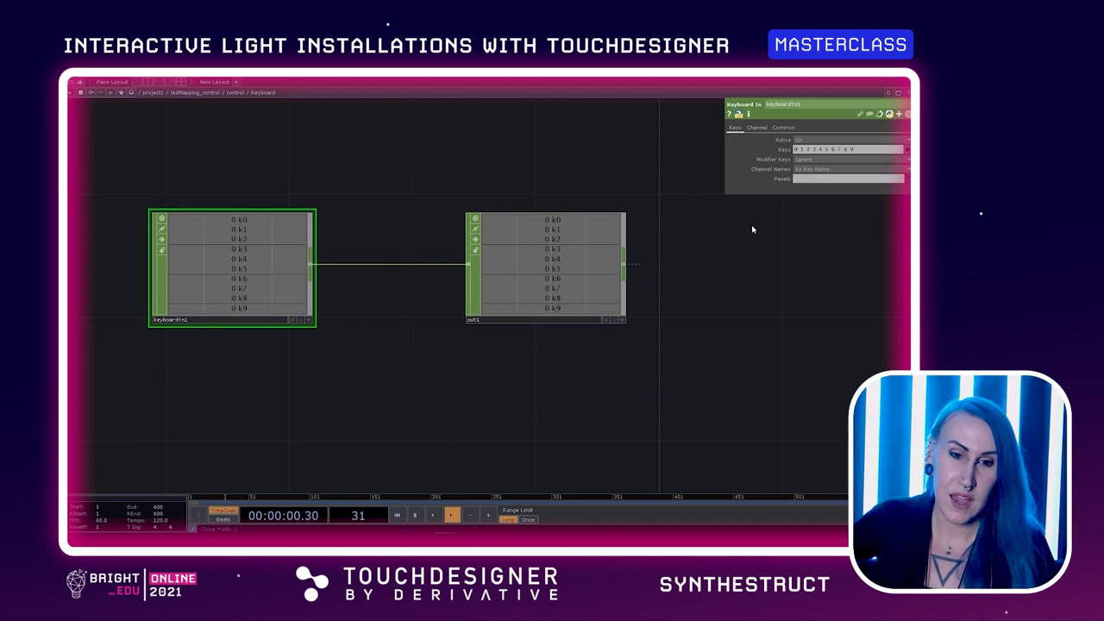
# Step: Trigger channel k1 of keyboardin1 repeatedly to demonstrate its on and off states
pyautogui.press('1')
pyautogui.press('1')
pyautogui.press('1')
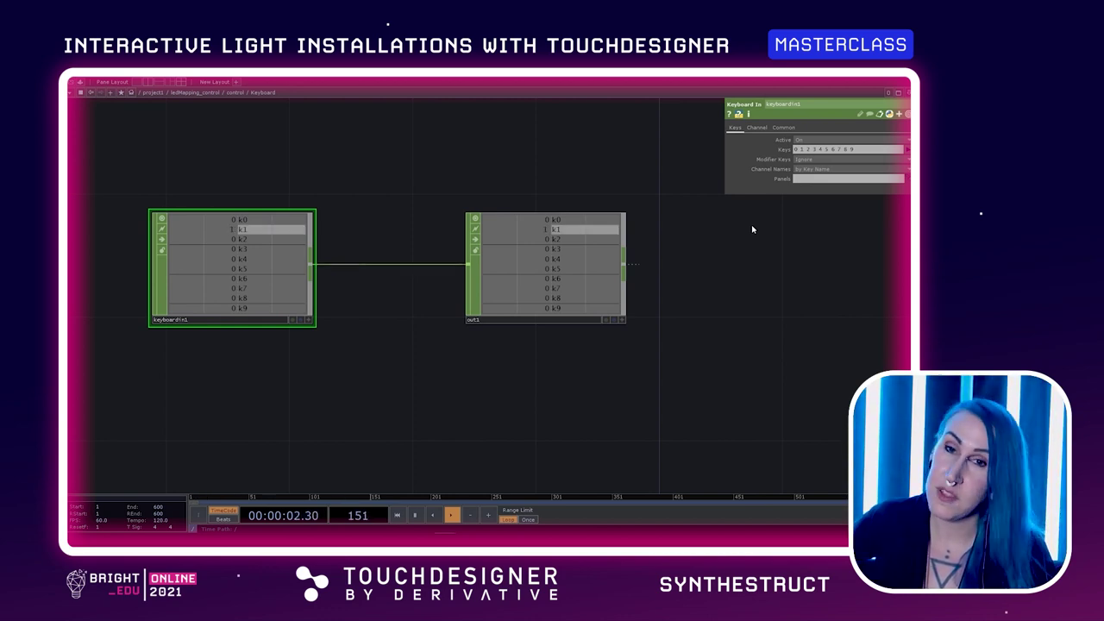
pyautogui.press('1')
pyautogui.press('1')
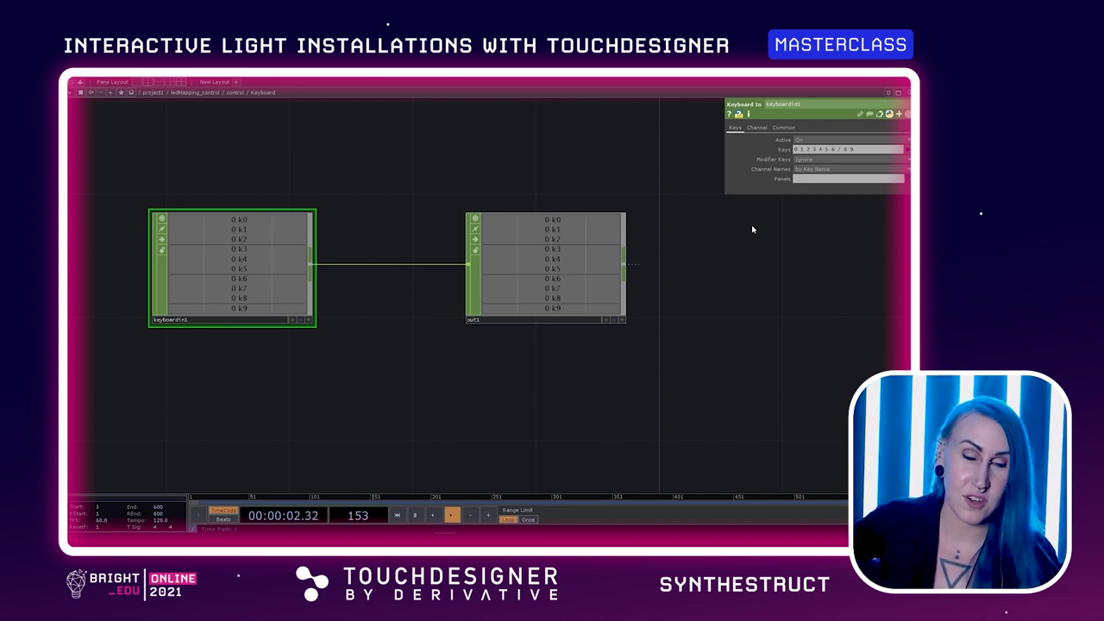
# Step: Trigger the keyboard channels in sequence from k1 up to k5 and back down to k1
pyautogui.press('1')
pyautogui.press('2')
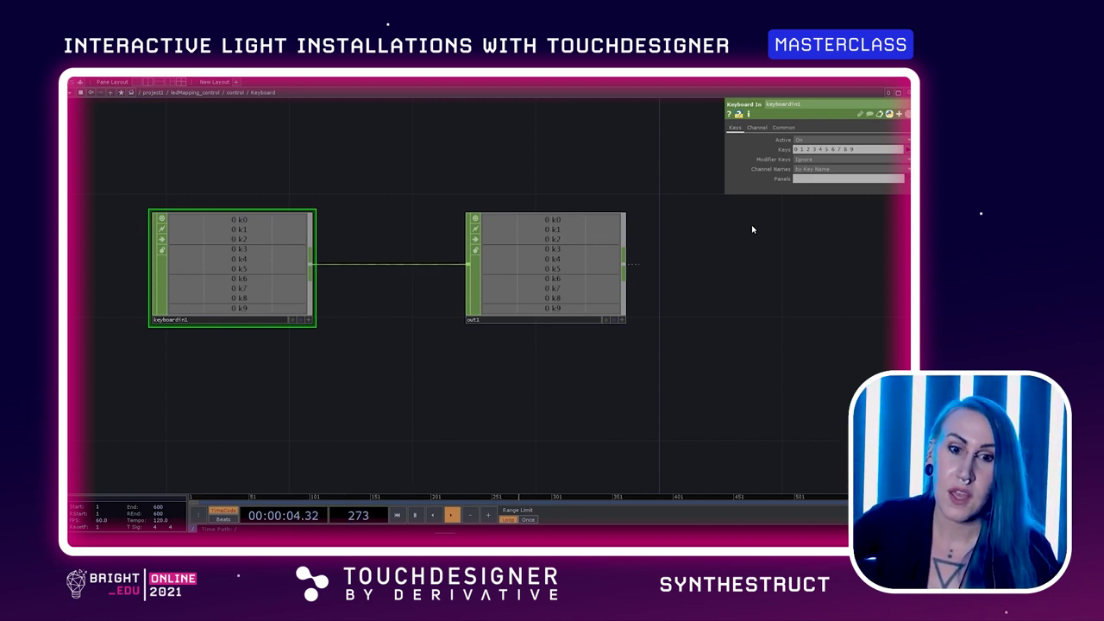
pyautogui.press('3')
pyautogui.press('4')
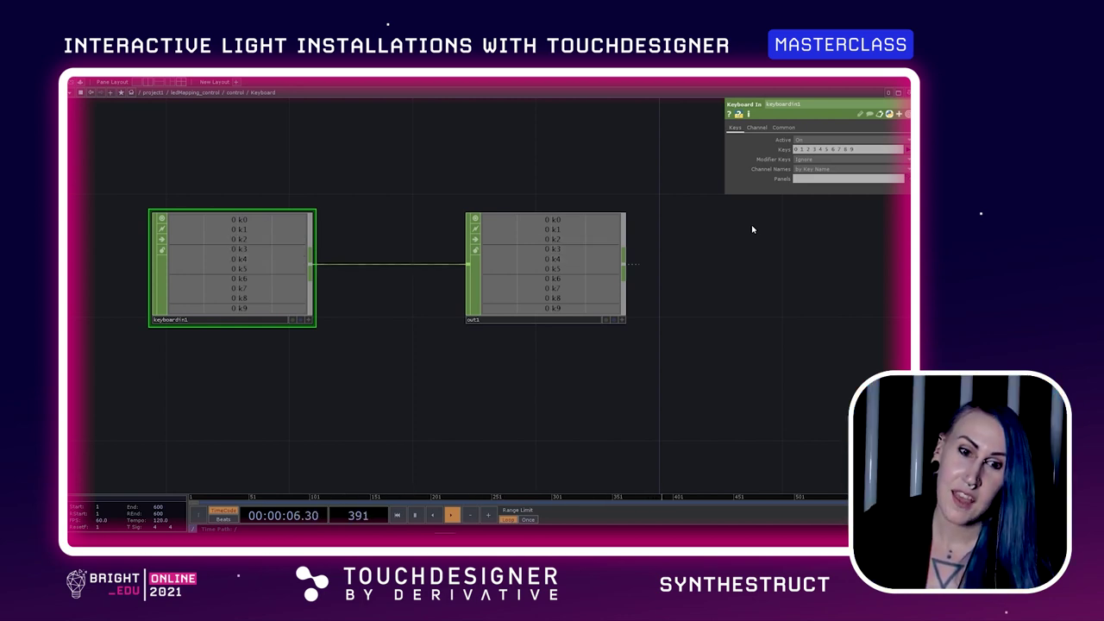
pyautogui.press('5')
pyautogui.press('4')
pyautogui.press('3')
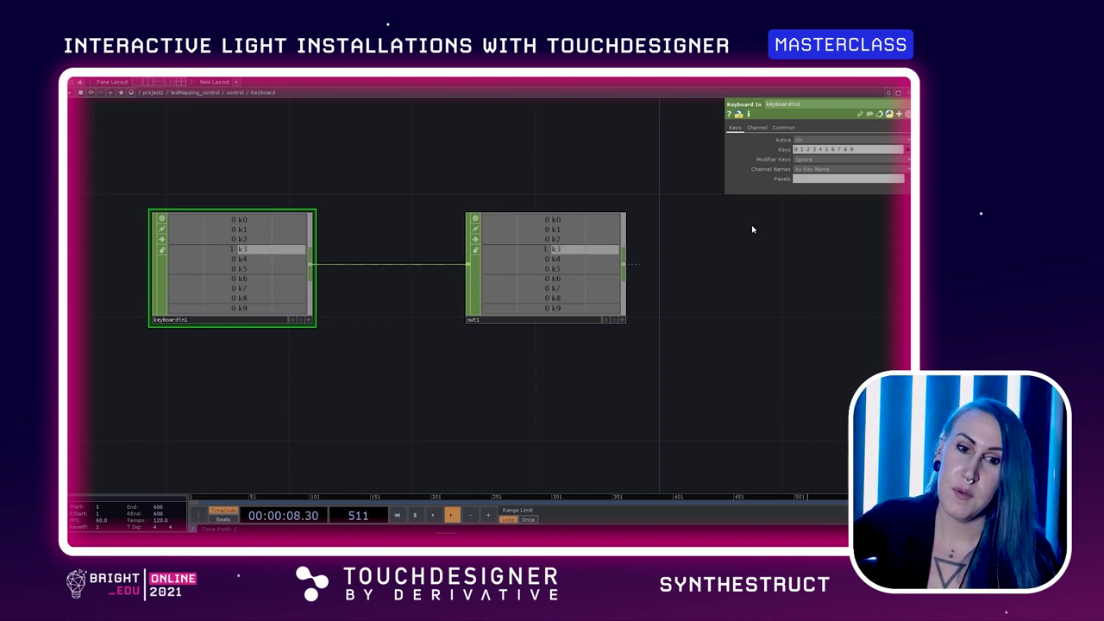
pyautogui.press('2')
pyautogui.press('1')
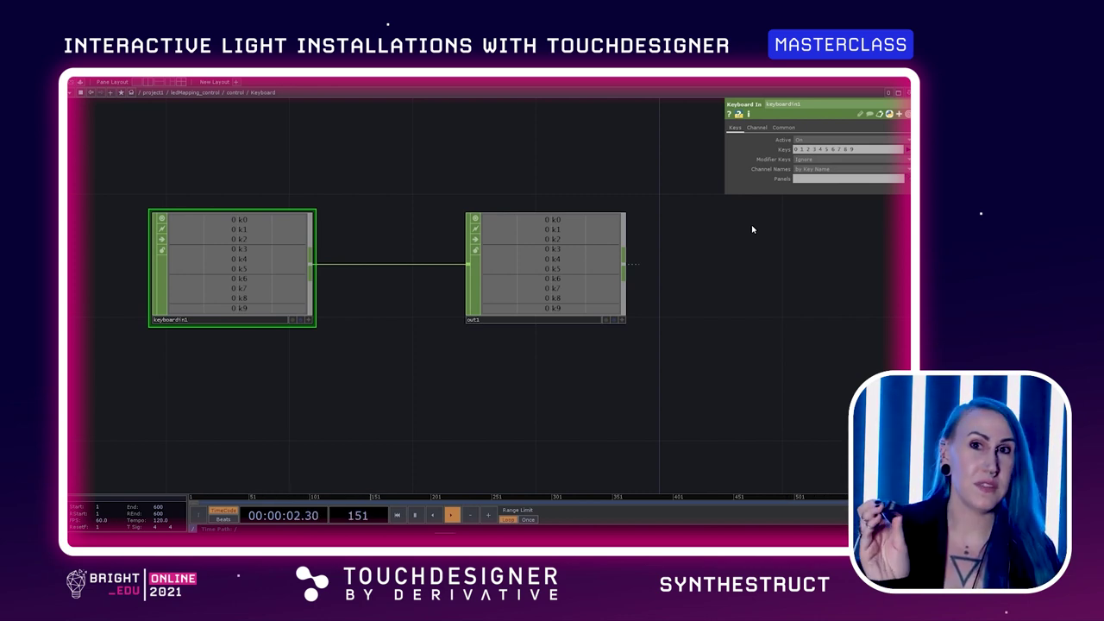
# Step: Return to the control component and turn on the LeapMotion viewer to show its leap_tx, leap_ty and leap_tz channels
pyautogui.press('u')
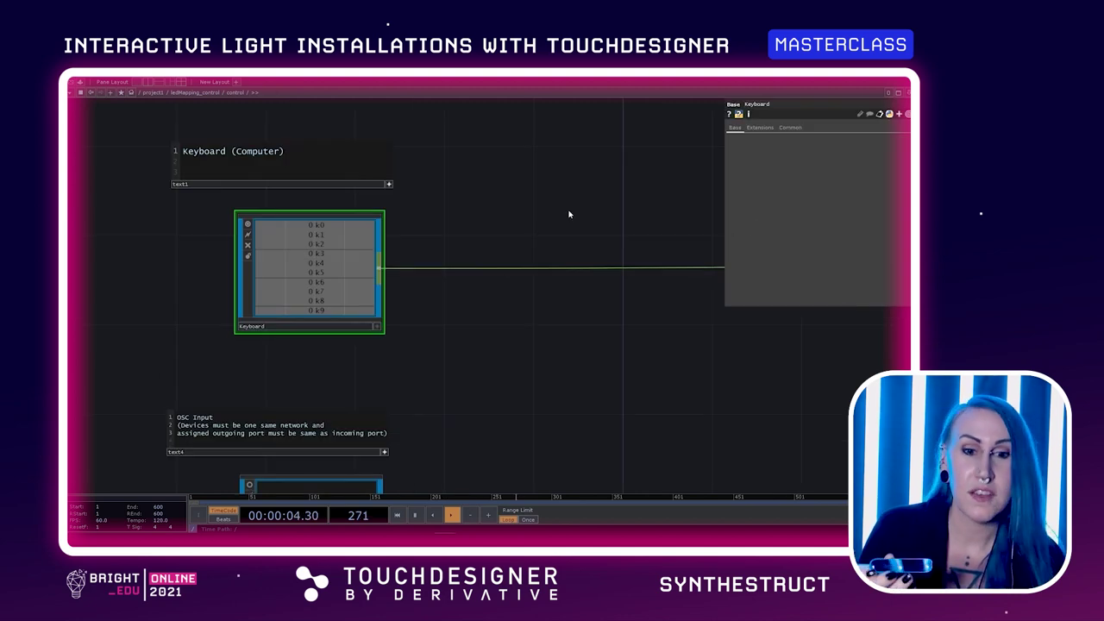
pyautogui.scroll(-2, 535, 252)
pyautogui.moveTo(535, 252); pyautogui.dragTo(503, 320)
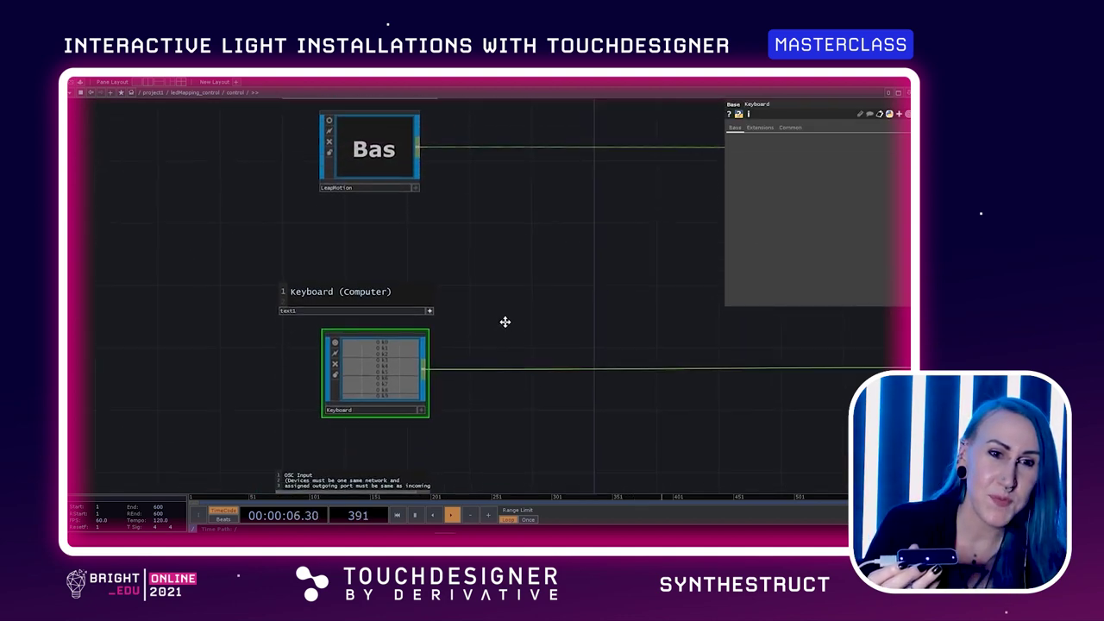
pyautogui.moveTo(393, 172); pyautogui.dragTo(394, 243)
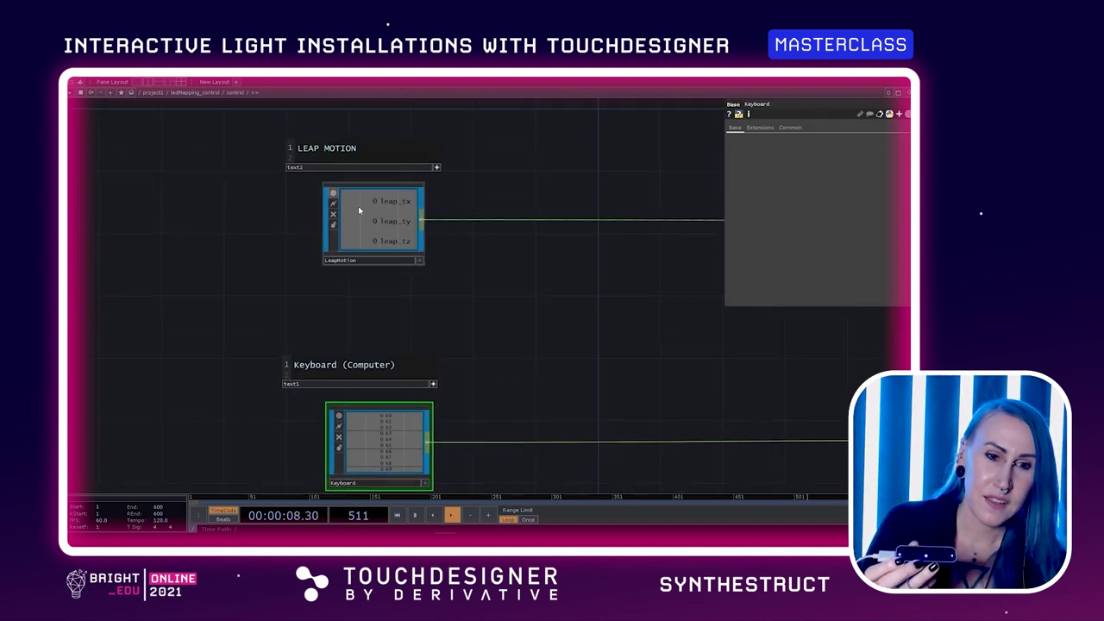
pyautogui.scroll(4, 439, 242)
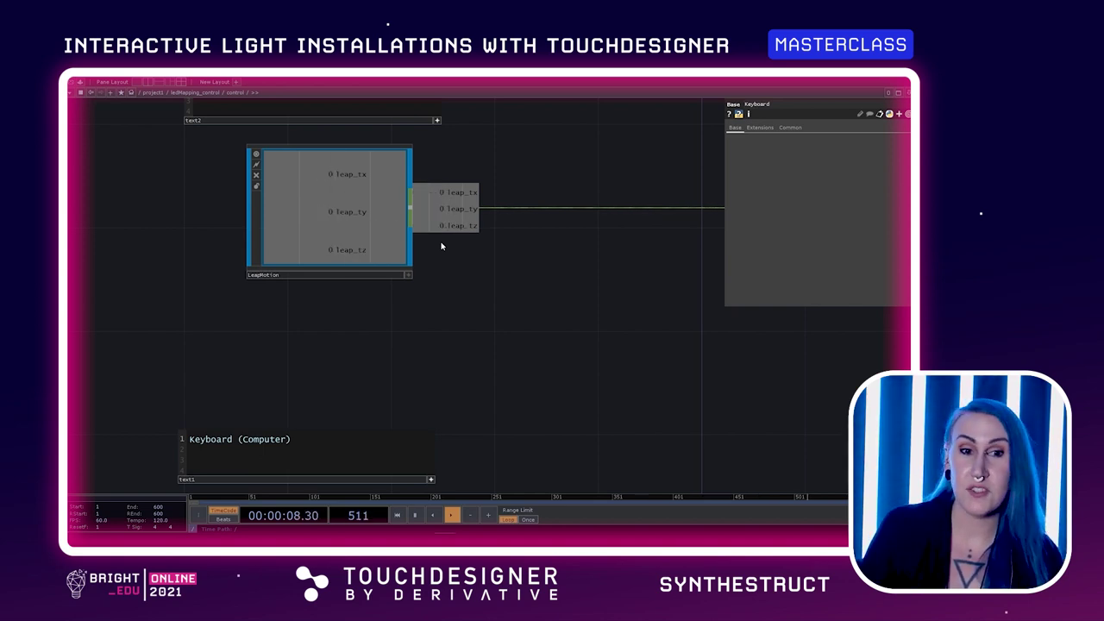
# Step: Look over the control inputs from LeapMotion and Keyboard down to the OSC and MIDI components
pyautogui.moveTo(481, 294); pyautogui.dragTo(481, 246)
pyautogui.scroll(-3, 476, 242)
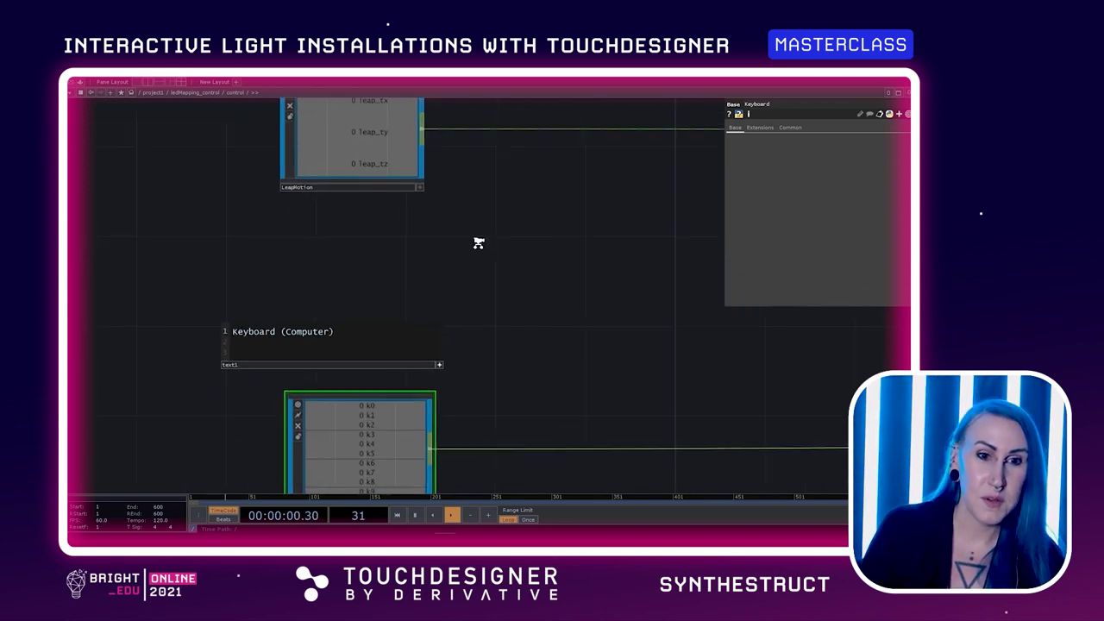
pyautogui.moveTo(471, 284); pyautogui.dragTo(464, 324)
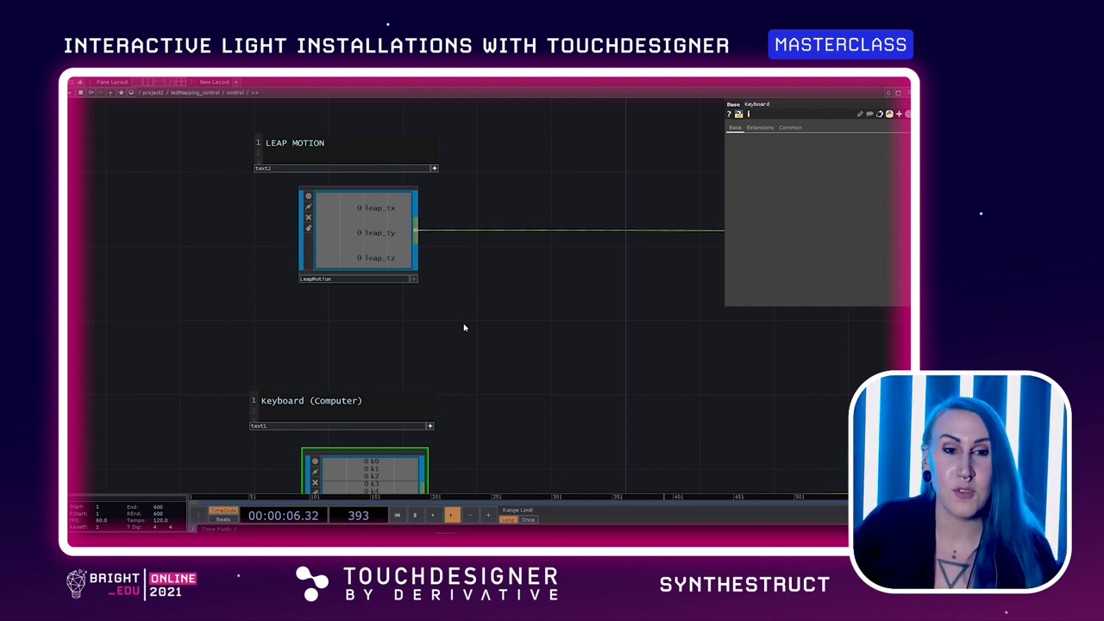
pyautogui.scroll(-3, 464, 325)
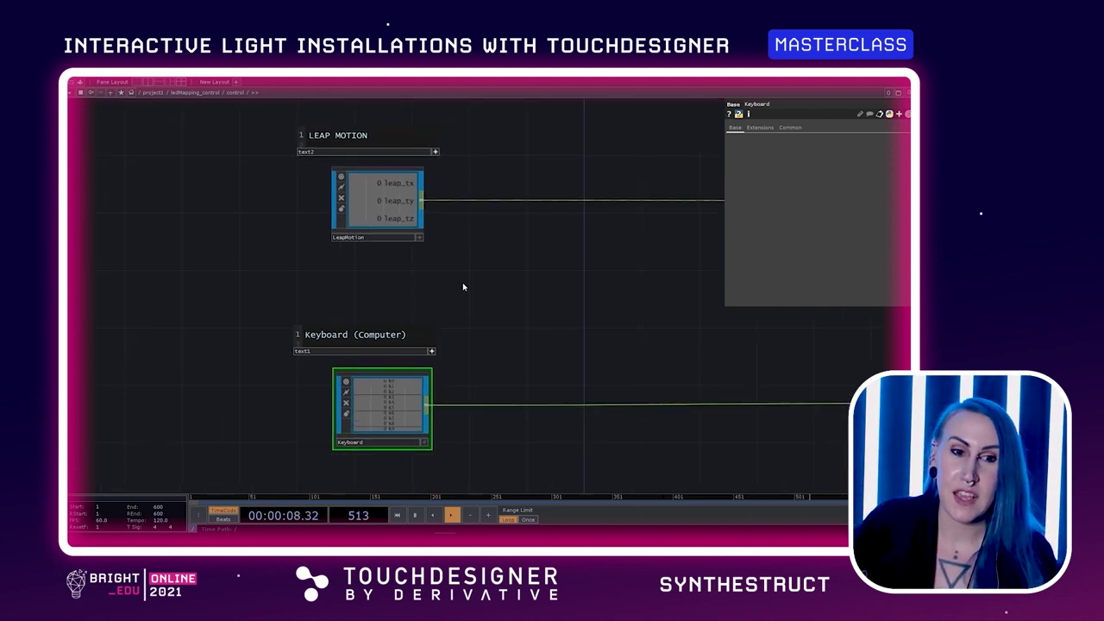
pyautogui.moveTo(464, 287); pyautogui.dragTo(399, 231)
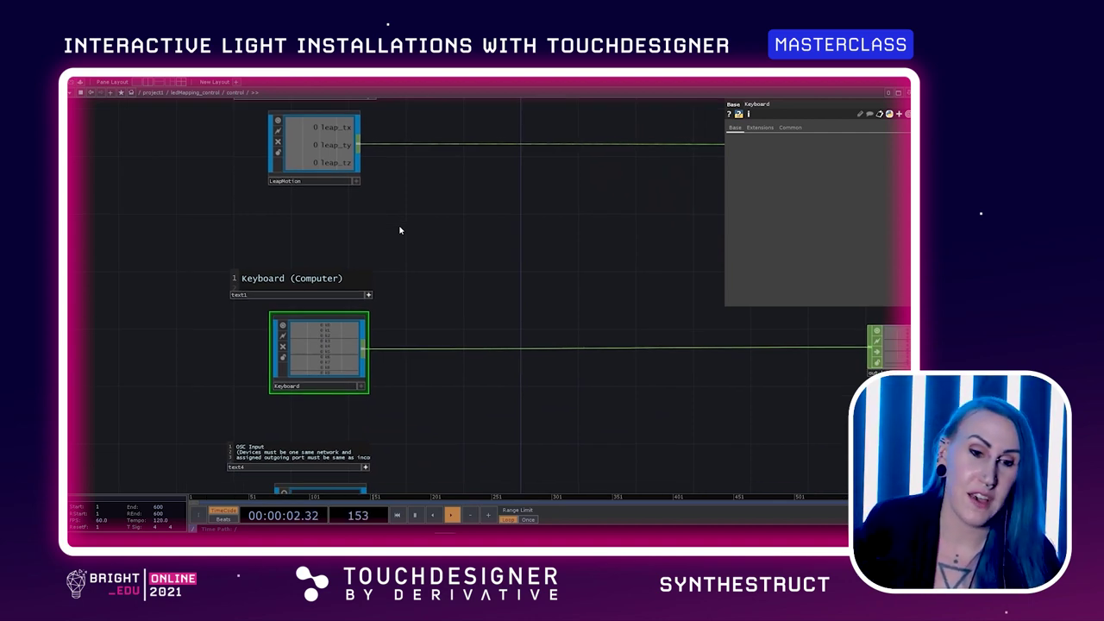
pyautogui.scroll(-3, 440, 239)
pyautogui.scroll(-5, 453, 349)
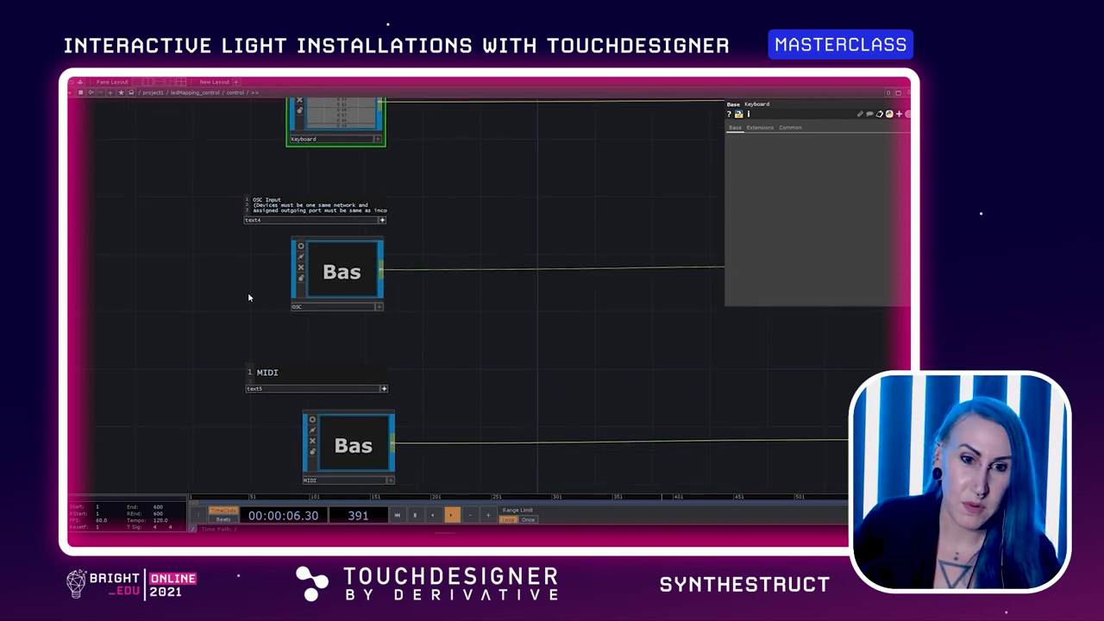
pyautogui.press('Tab')
pyautogui.click(396, 323)
pyautogui.click(347, 328)
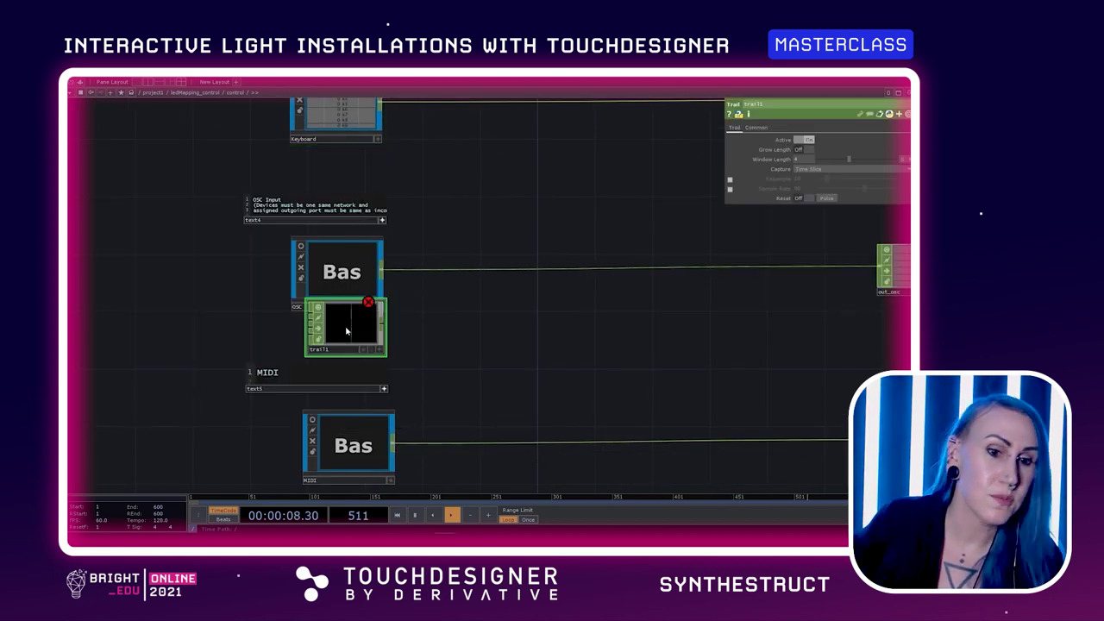
pyautogui.press('Delete')
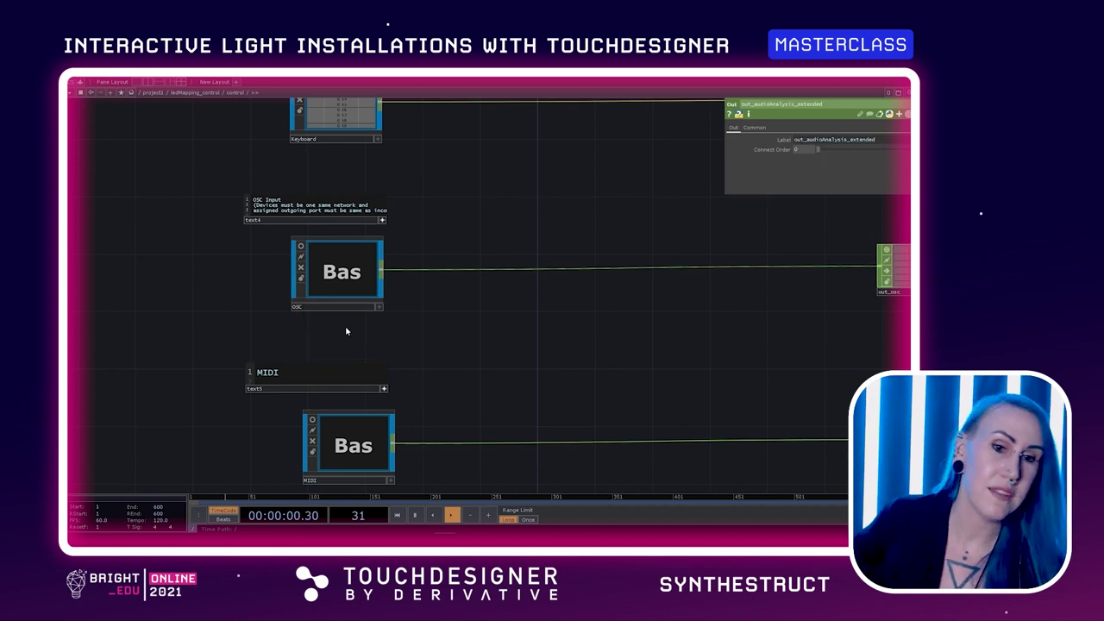
# Step: Enter the OSC component and examine its lfo, oscout1 and oscin2 example alongside the oscin1 input
pyautogui.scroll(3, 419, 299)
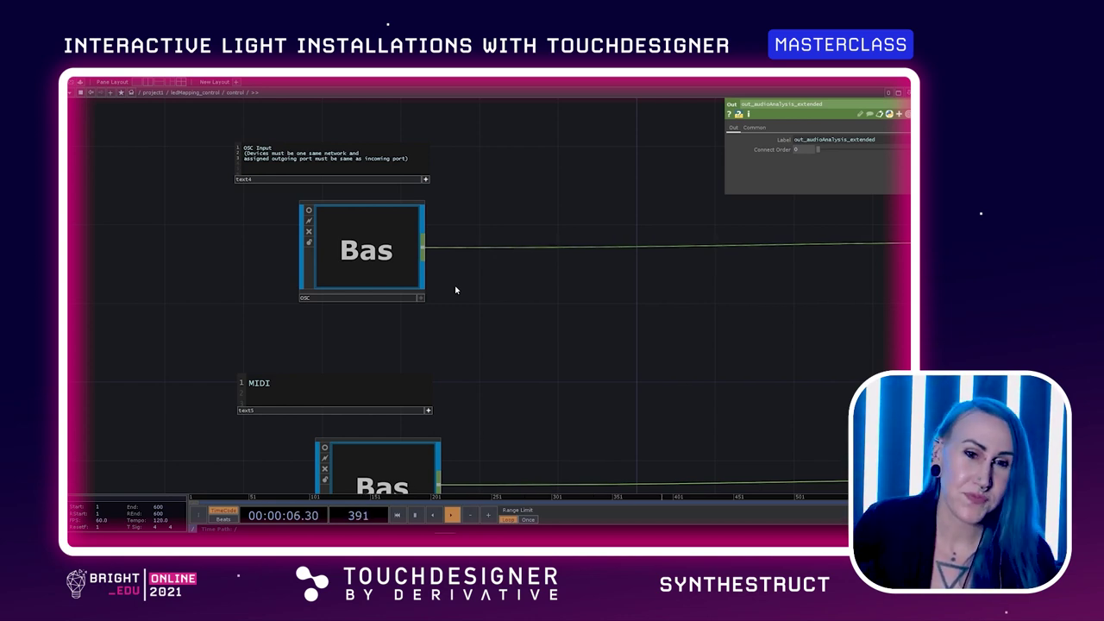
pyautogui.doubleClick(346, 226)
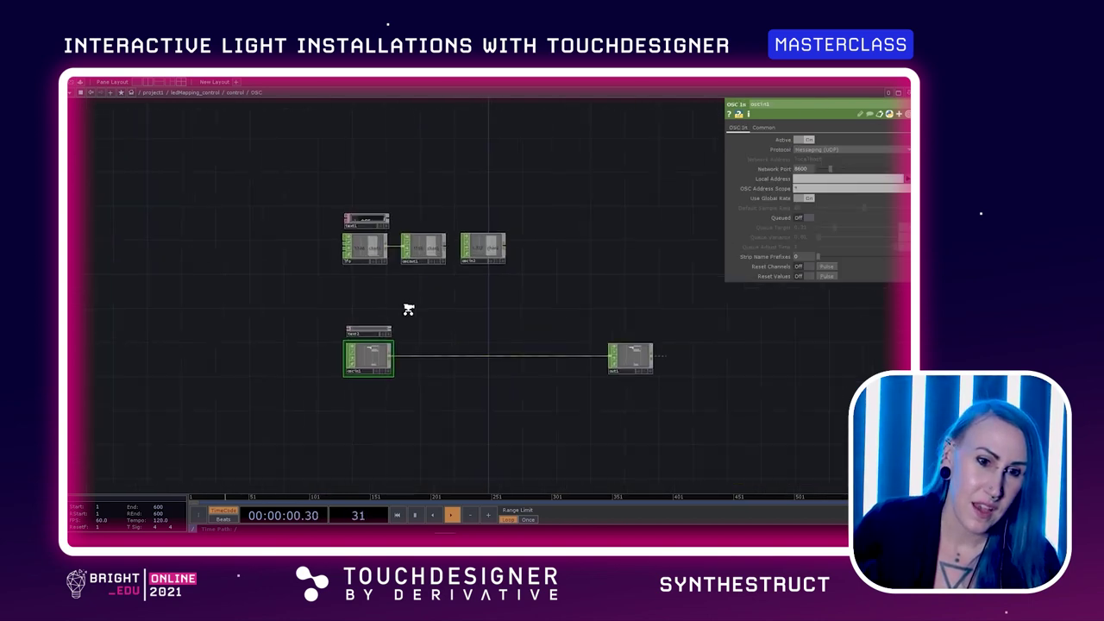
pyautogui.scroll(3, 402, 275)
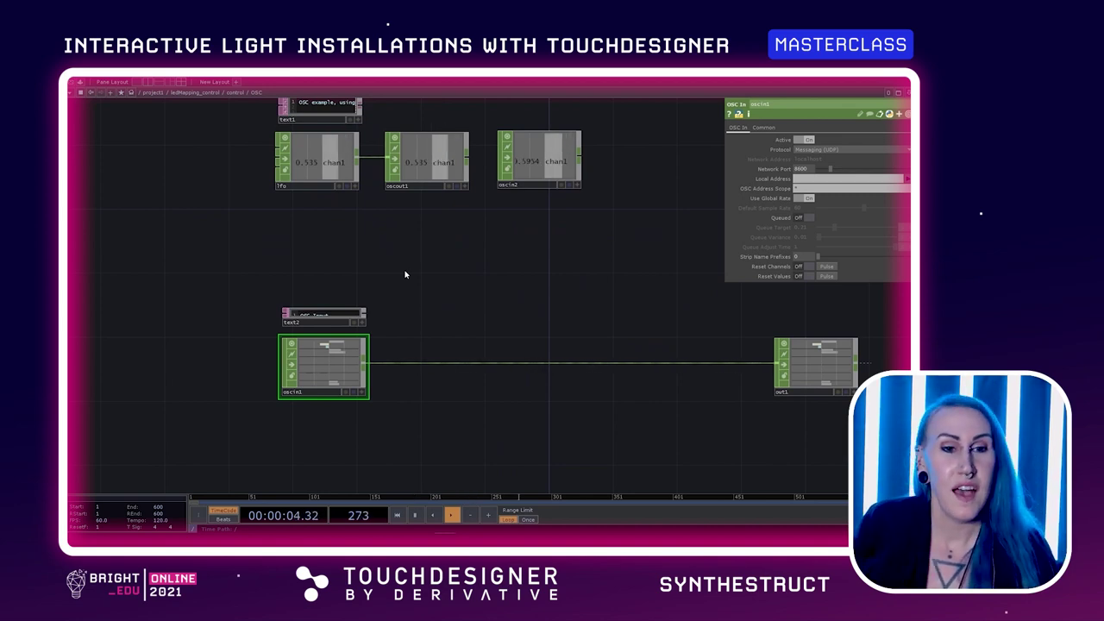
pyautogui.moveTo(400, 283)
pyautogui.mouseDown()
pyautogui.moveTo(396, 262)
pyautogui.moveTo(402, 296)
pyautogui.mouseUp()
pyautogui.scroll(1, 422, 212)
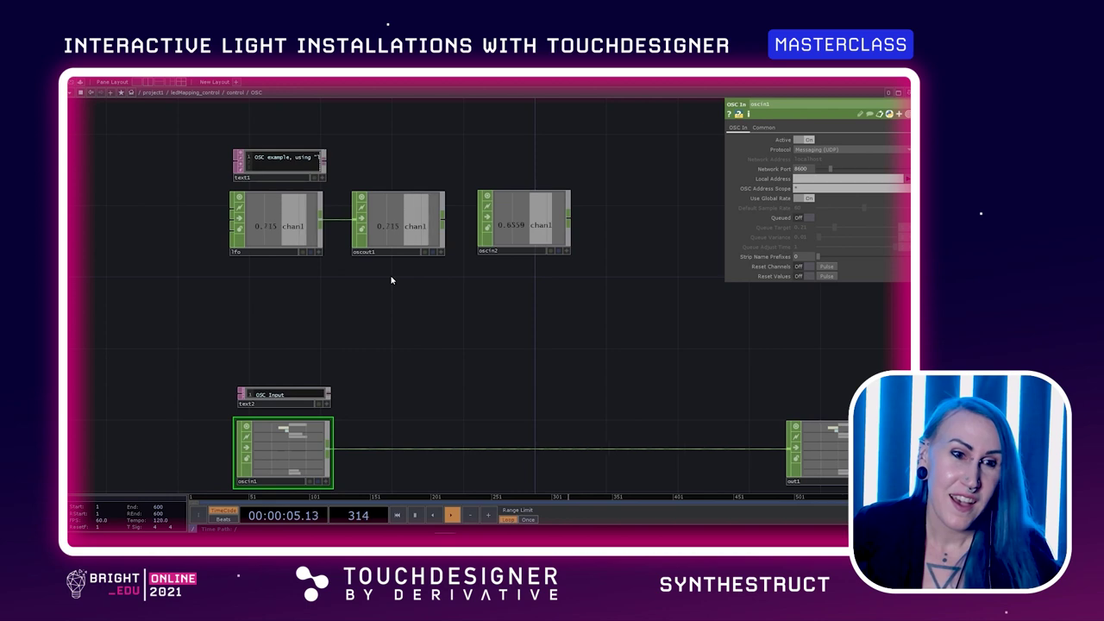
# Step: Inspect the lfo and oscout1 operators and their parameters in the localhost OSC example
pyautogui.moveTo(390, 307); pyautogui.dragTo(391, 221)
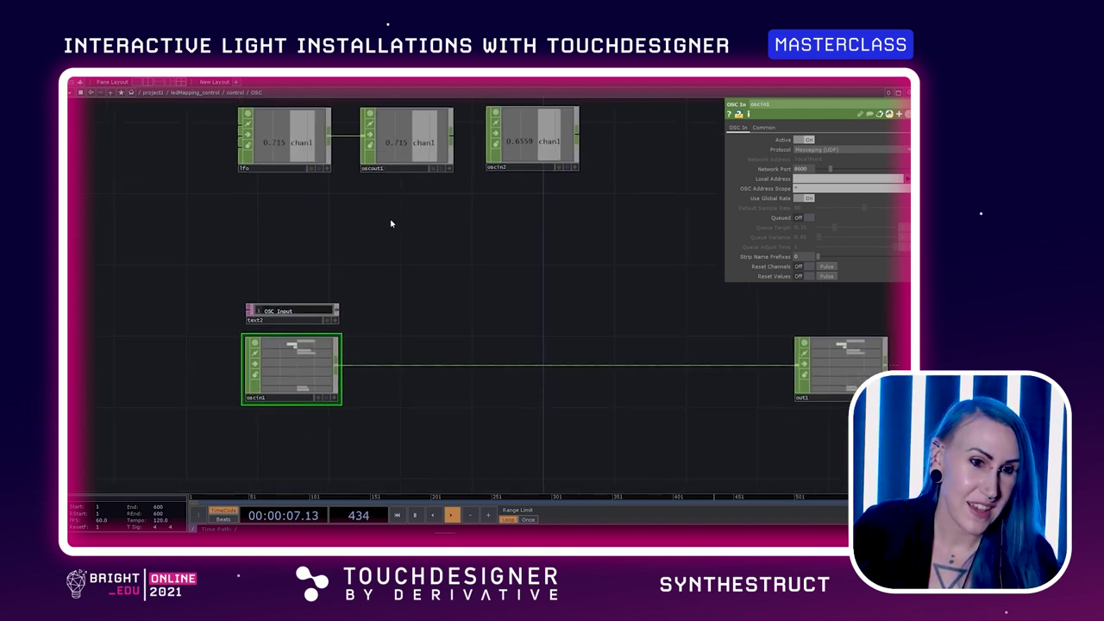
pyautogui.scroll(-1, 407, 261)
pyautogui.moveTo(408, 269); pyautogui.dragTo(431, 342)
pyautogui.scroll(3, 424, 293)
pyautogui.moveTo(423, 296); pyautogui.dragTo(423, 316)
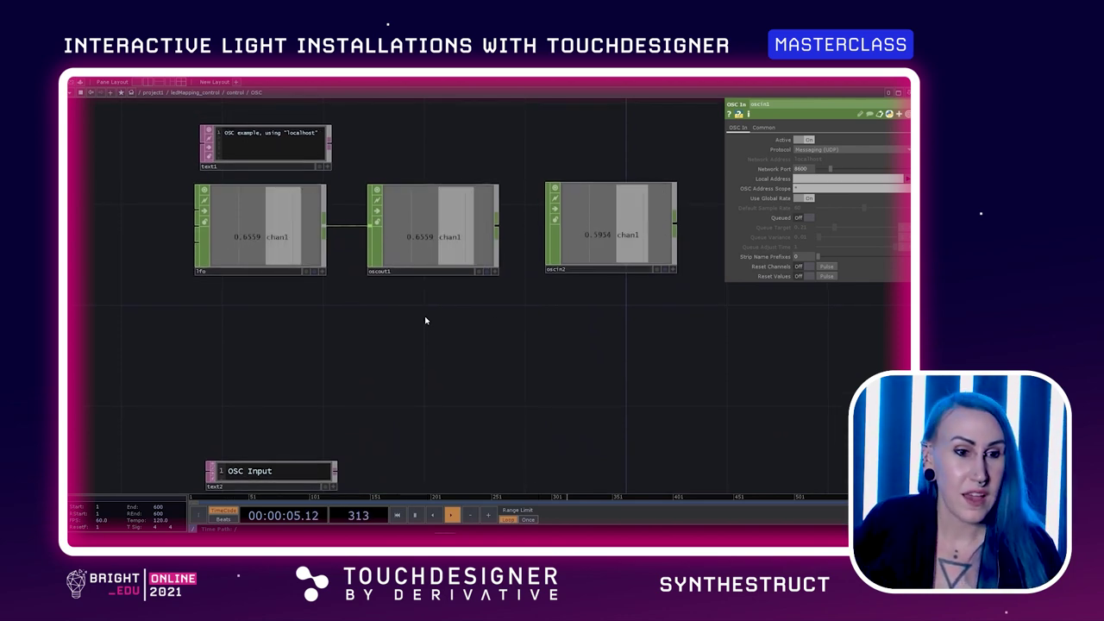
pyautogui.moveTo(480, 306); pyautogui.dragTo(483, 286)
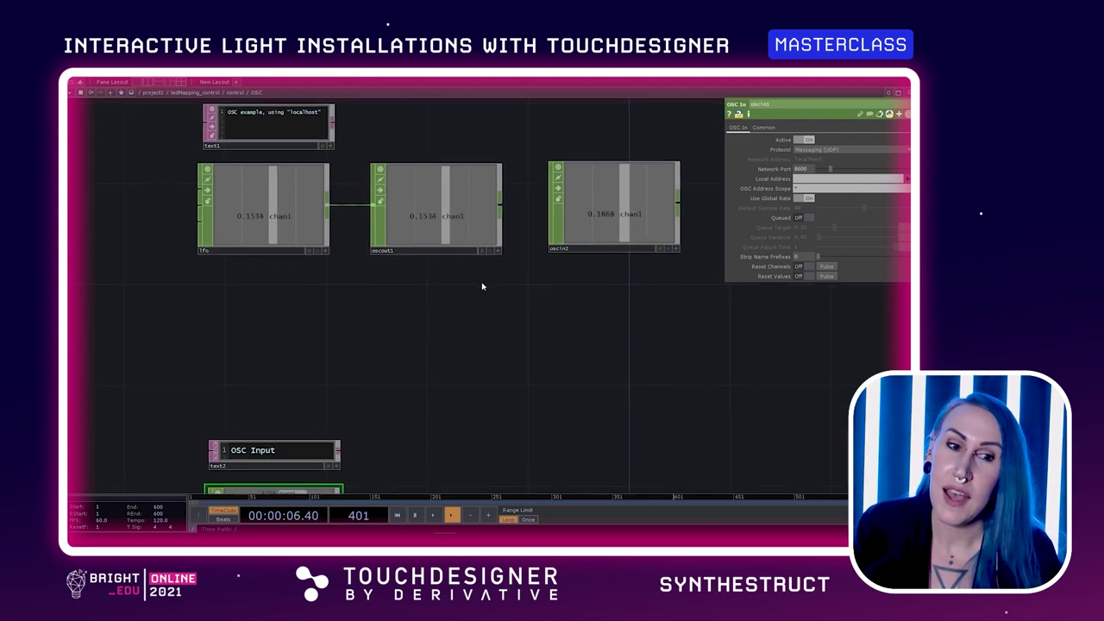
pyautogui.click(447, 238)
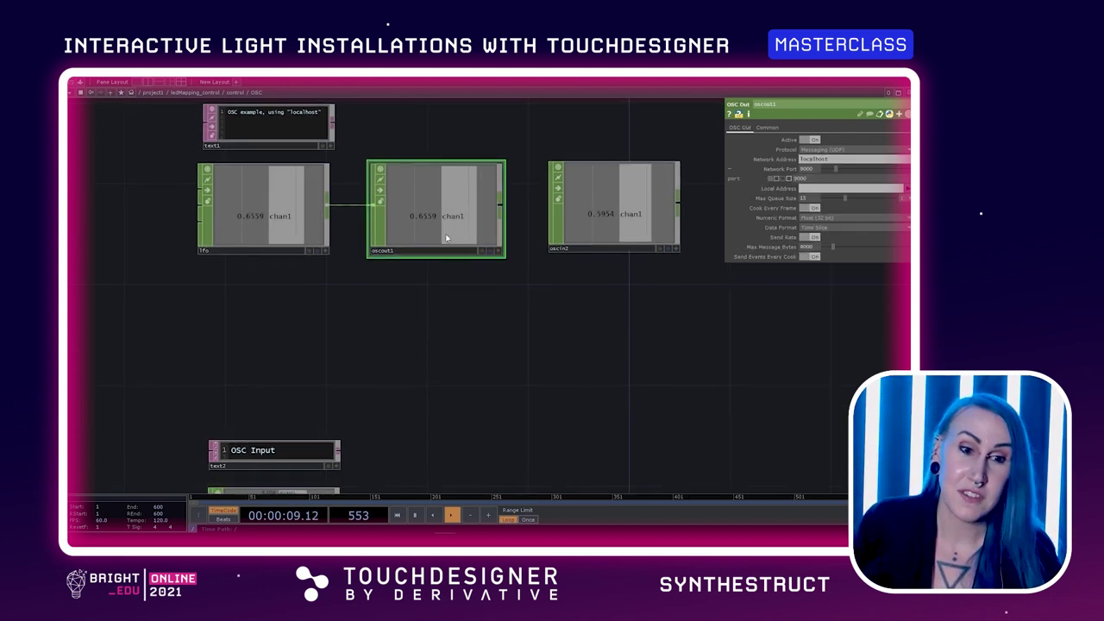
pyautogui.click(254, 207)
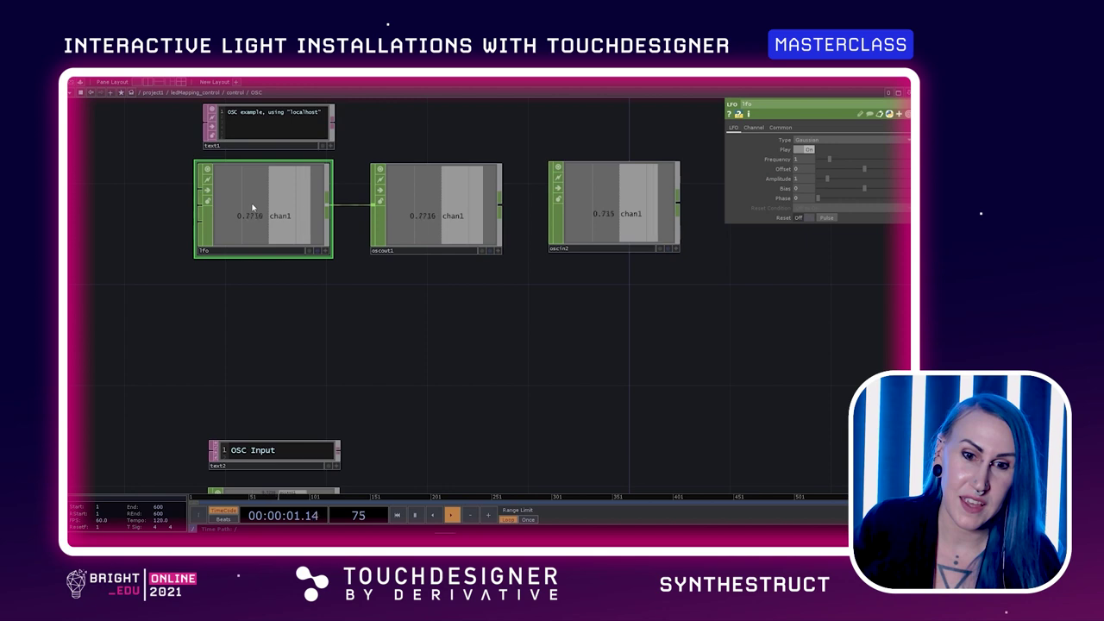
pyautogui.click(422, 210)
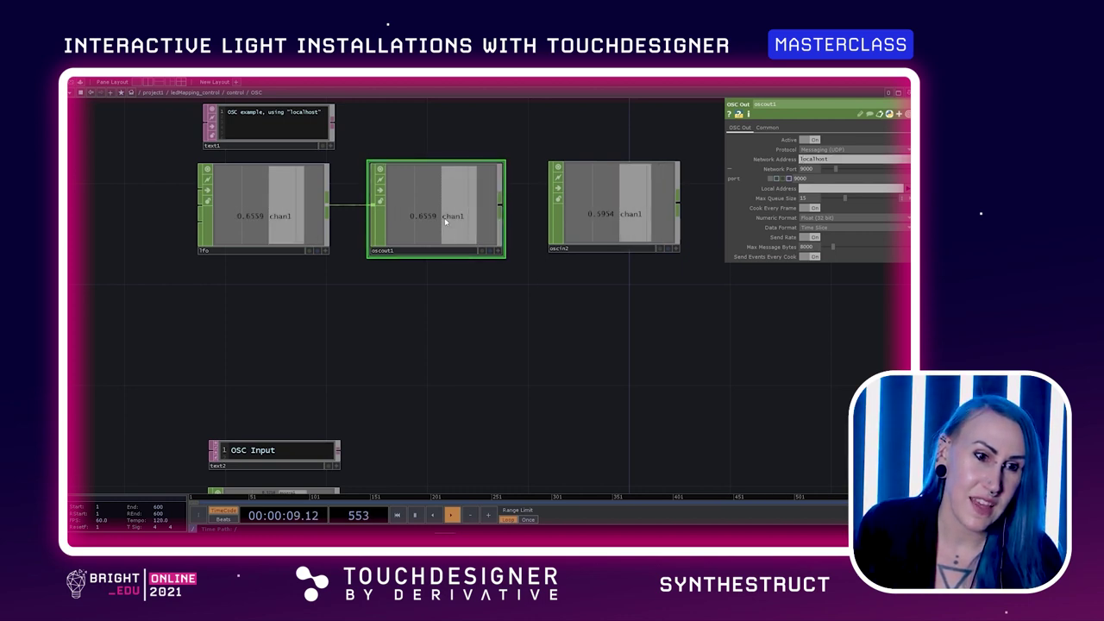
# Step: Compare the Network Port settings of oscin2 and oscout1 in the OSC example
pyautogui.click(599, 236)
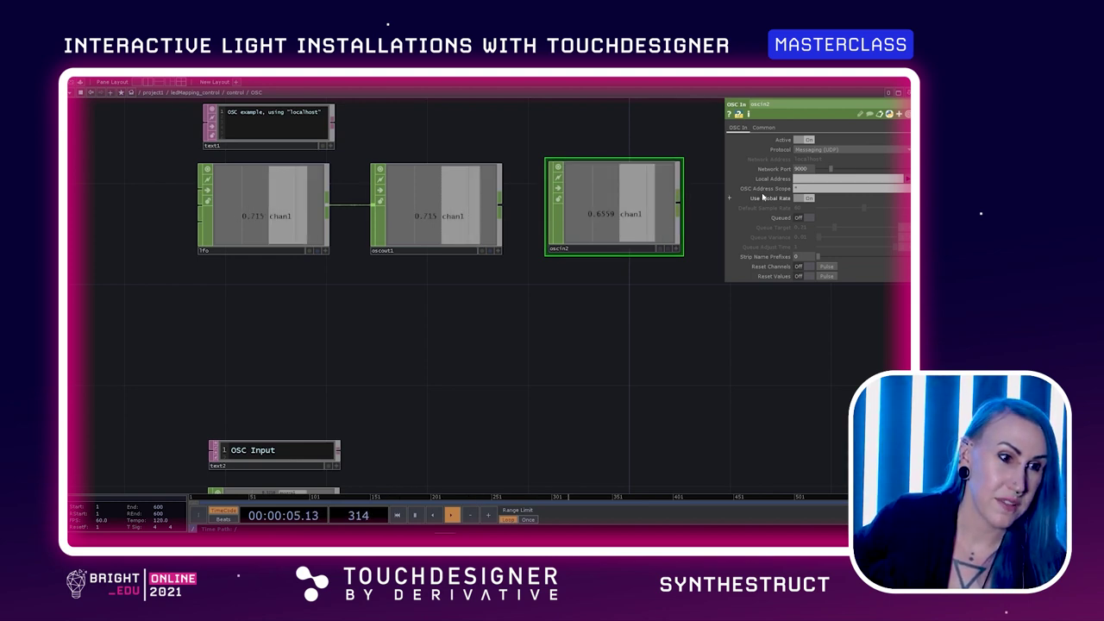
pyautogui.click(489, 209)
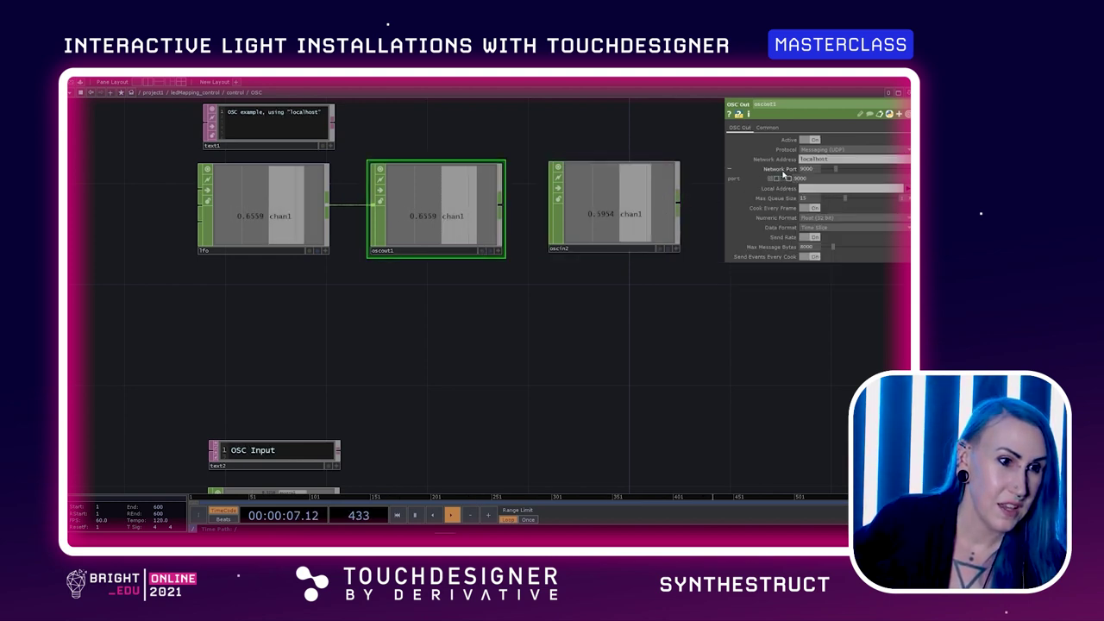
pyautogui.click(642, 210)
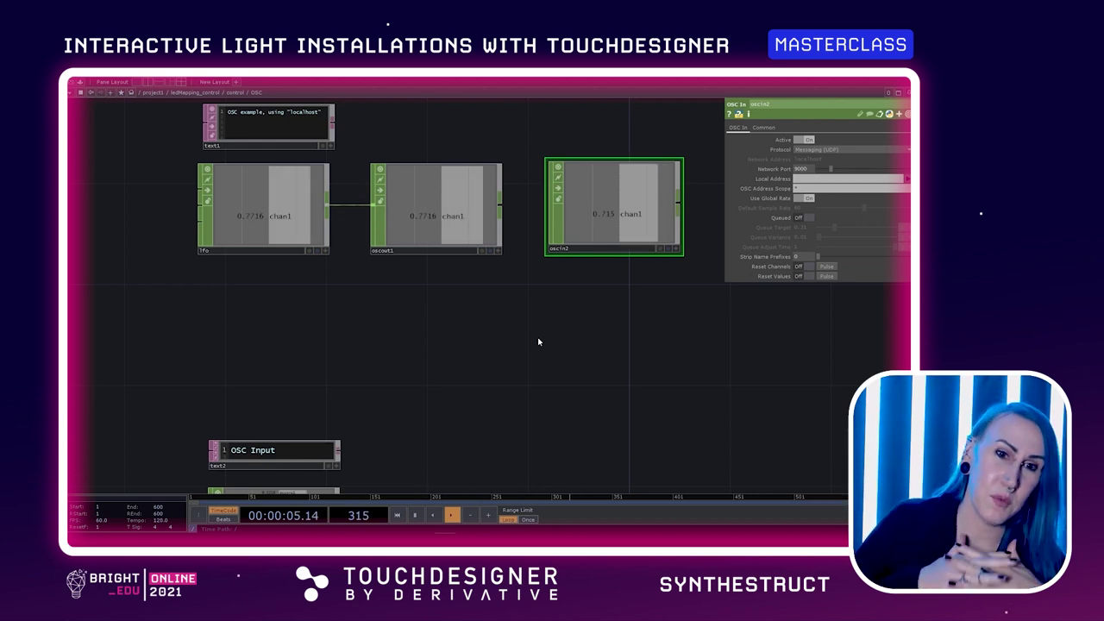
pyautogui.click(446, 212)
pyautogui.click(616, 216)
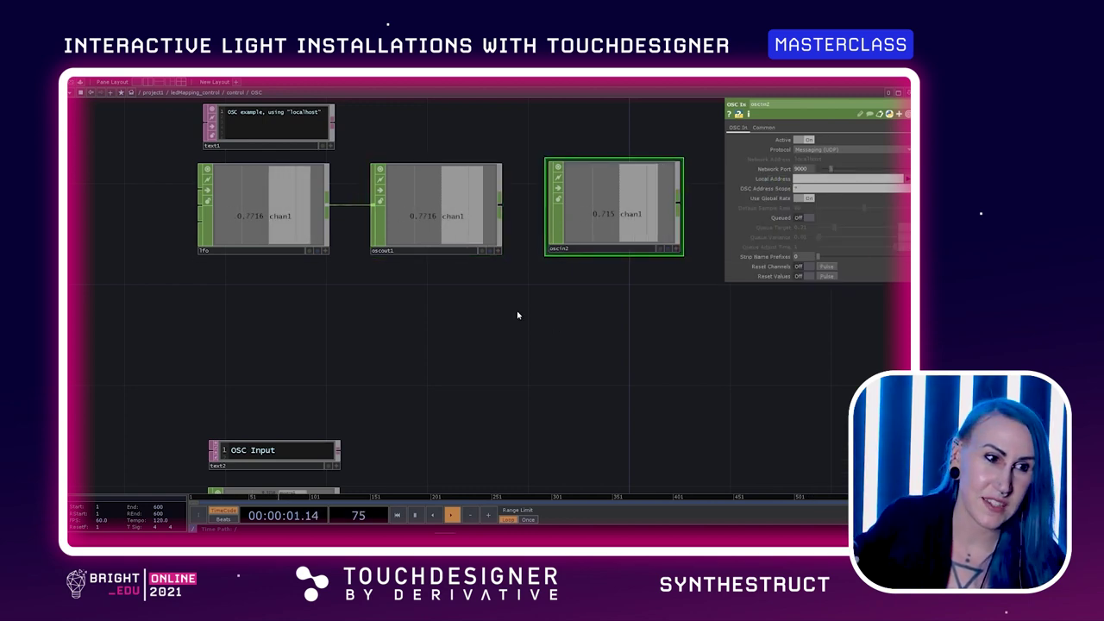
# Step: Examine the oscin1 channels under OSC Input up close, from accxyz and gridPos to the buttons and faders
pyautogui.moveTo(537, 313); pyautogui.dragTo(531, 255)
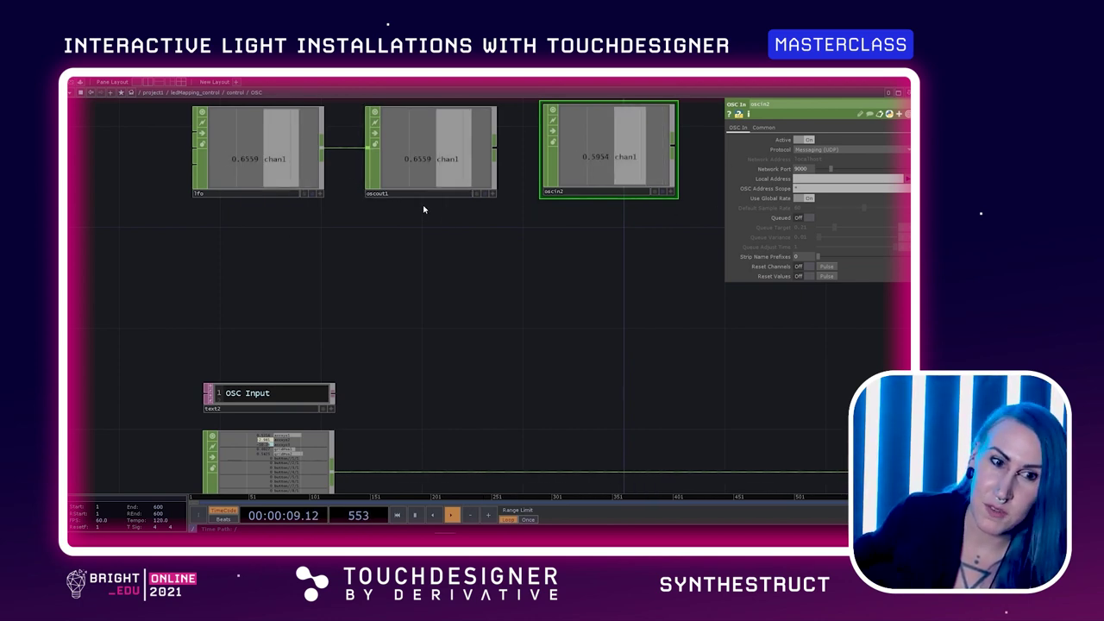
pyautogui.scroll(-2, 432, 268)
pyautogui.scroll(1, 432, 268)
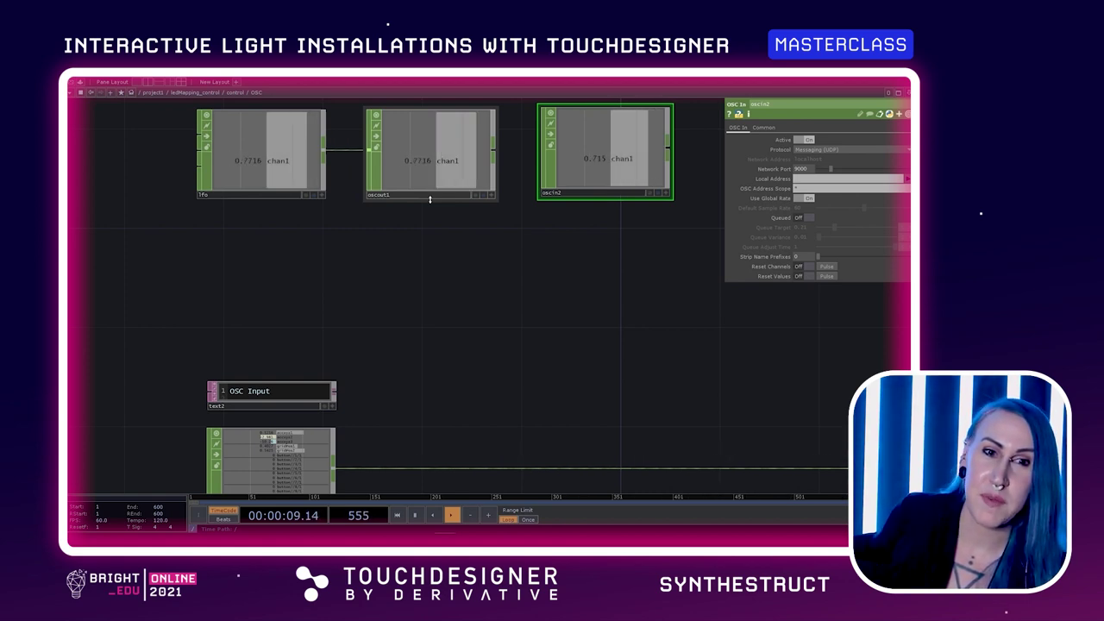
pyautogui.scroll(-1, 432, 257)
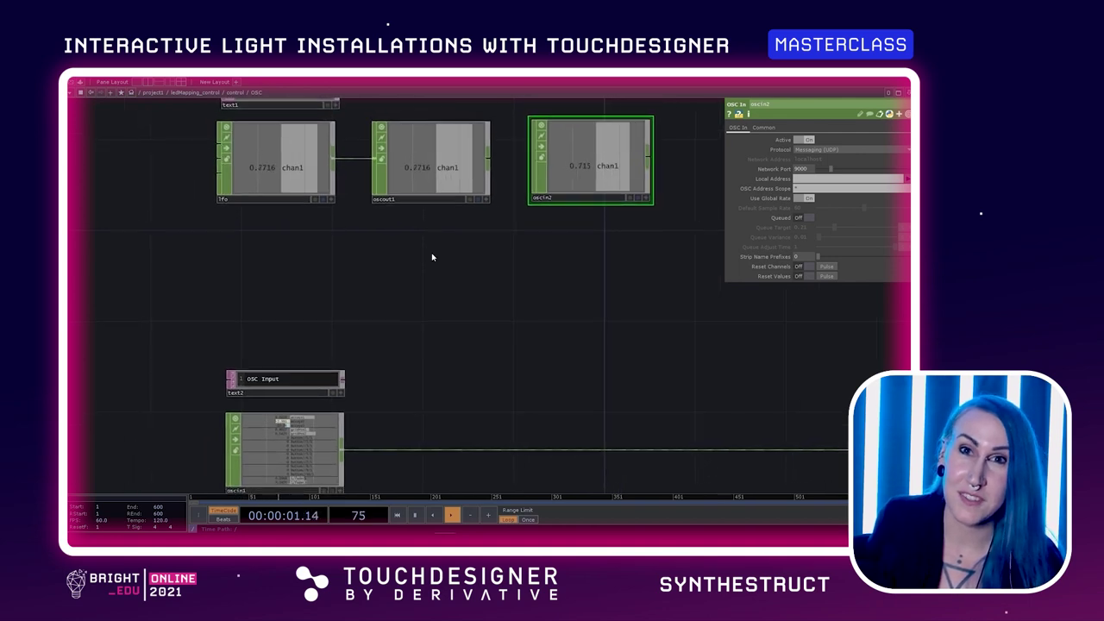
pyautogui.moveTo(451, 270); pyautogui.dragTo(393, 170)
pyautogui.moveTo(346, 377); pyautogui.dragTo(439, 374)
pyautogui.scroll(4, 382, 352)
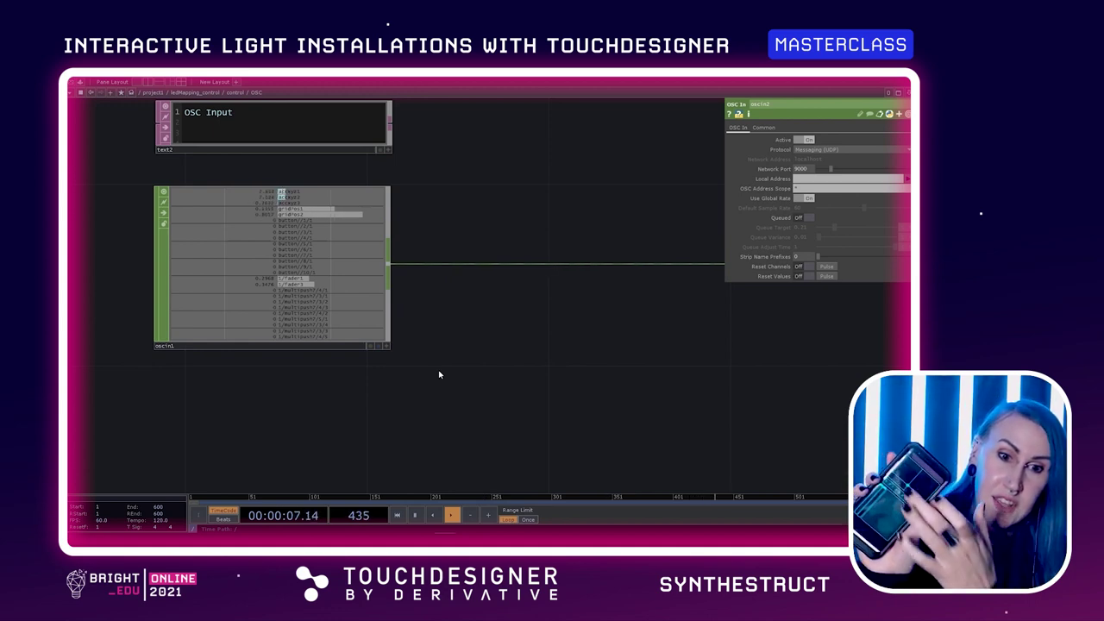
pyautogui.scroll(3, 427, 359)
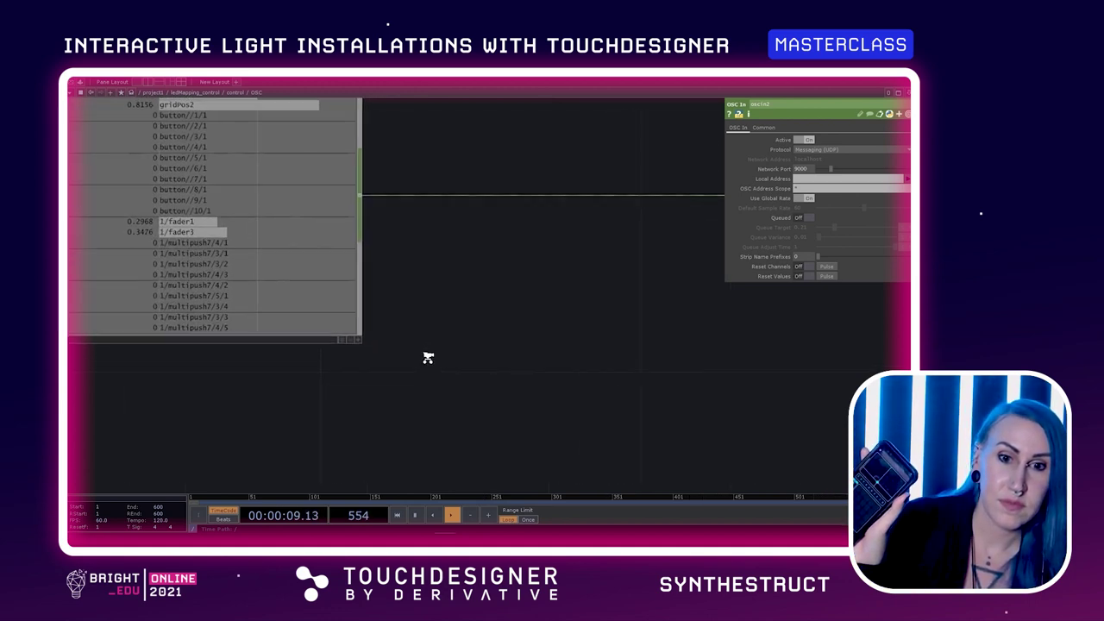
pyautogui.scroll(-4, 426, 357)
pyautogui.scroll(5, 498, 264)
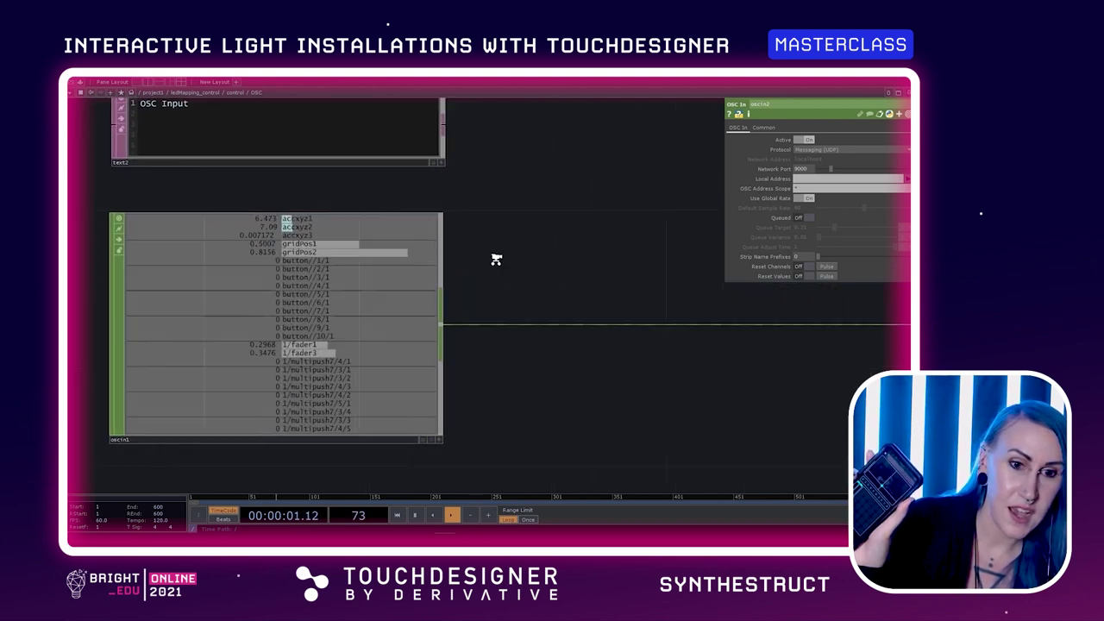
pyautogui.scroll(4, 562, 256)
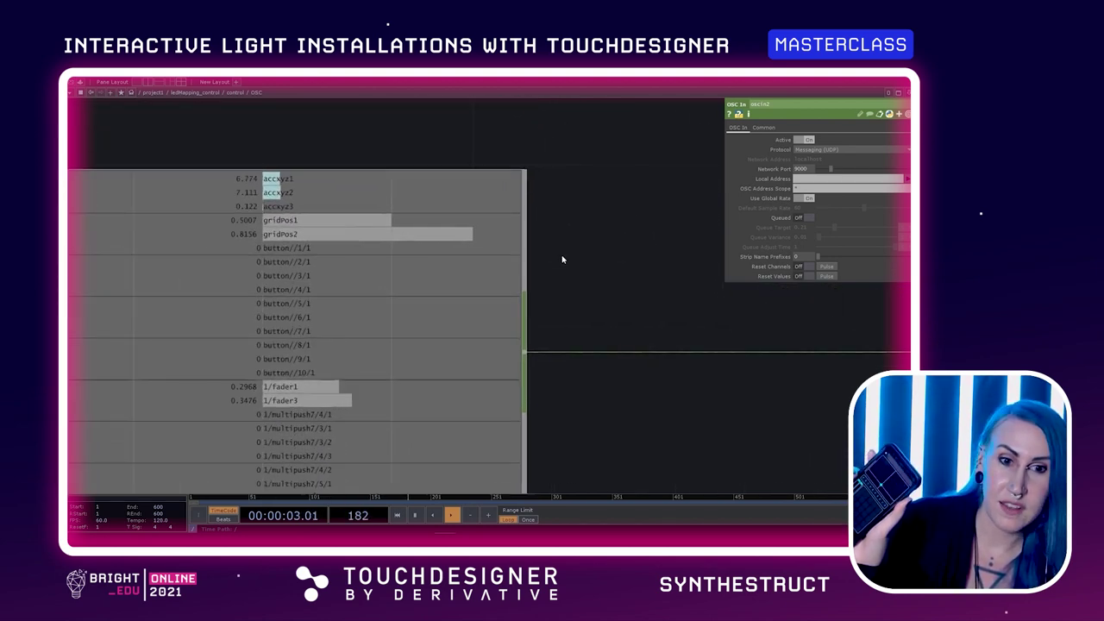
pyautogui.press('Tab')
pyautogui.press('Escape')
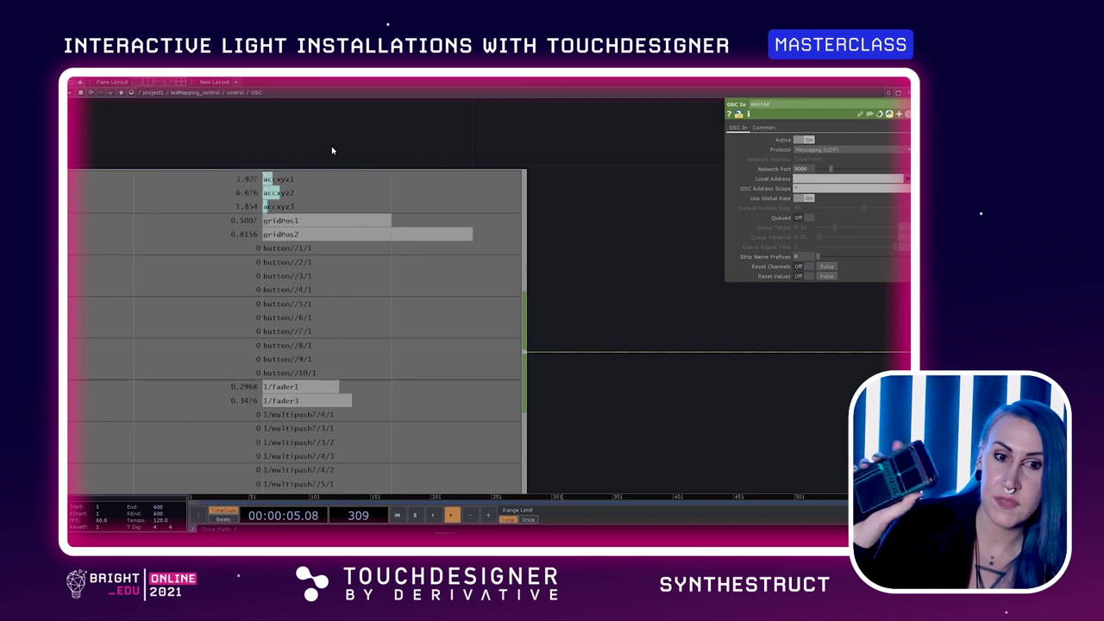
pyautogui.moveTo(333, 151); pyautogui.dragTo(398, 151)
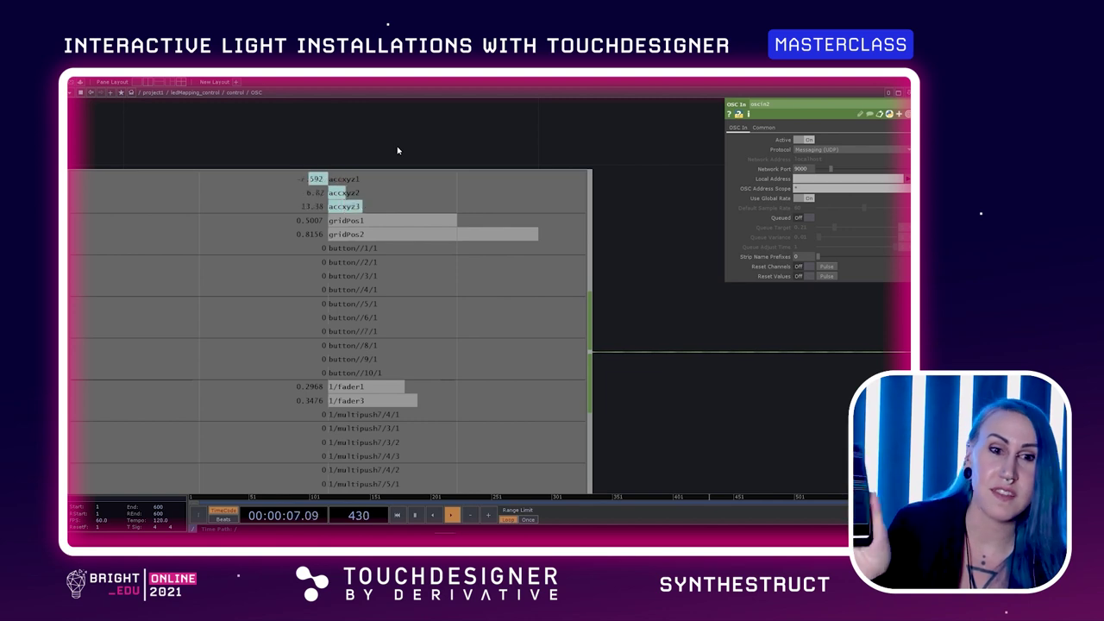
# Step: Follow the oscin1 connection across the network to out1 and examine the channels it passes on
pyautogui.scroll(-2, 398, 150)
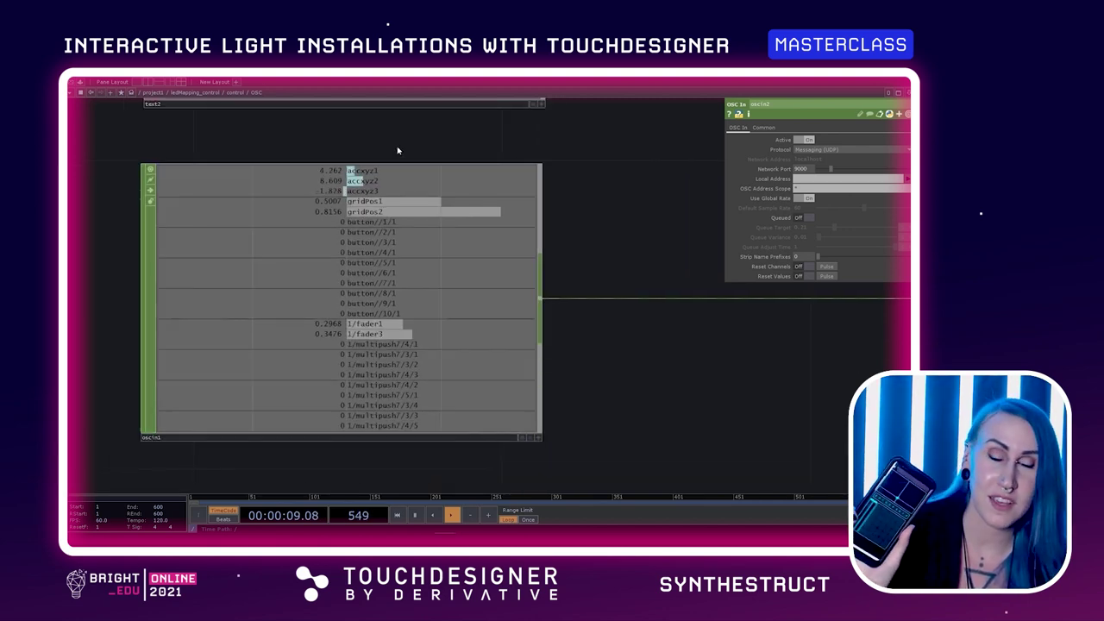
pyautogui.scroll(-2, 572, 203)
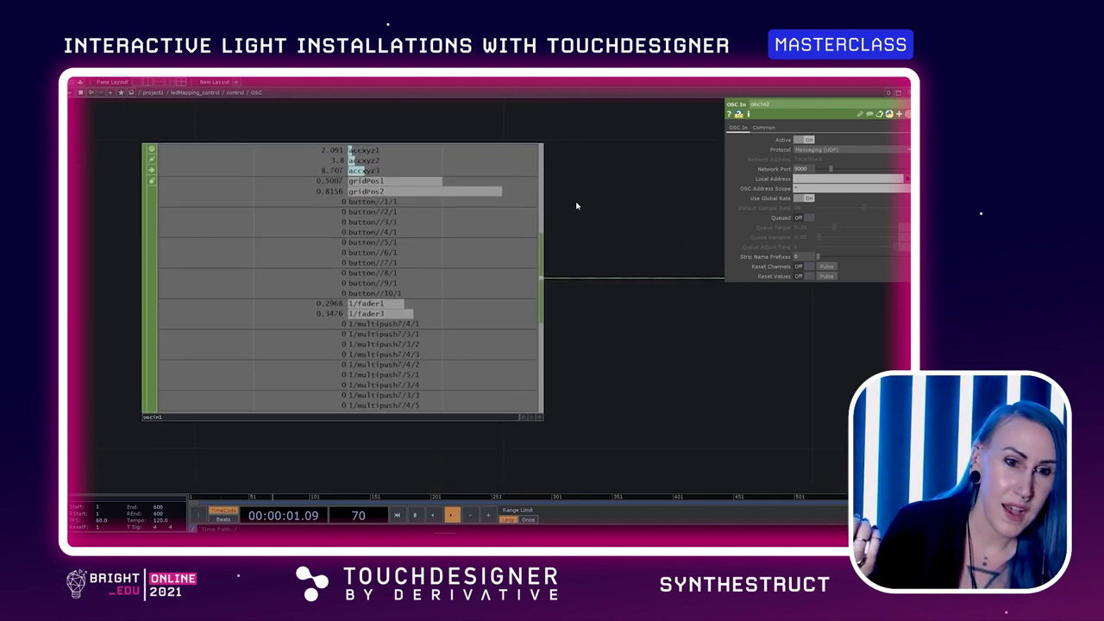
pyautogui.scroll(-1, 576, 203)
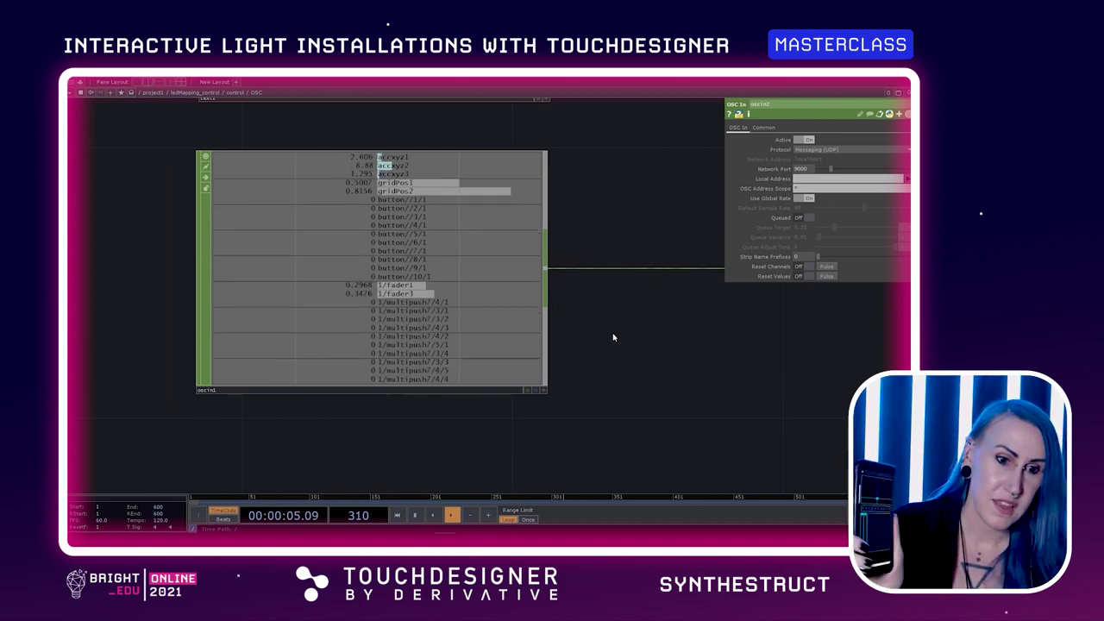
pyautogui.moveTo(646, 350); pyautogui.dragTo(483, 365)
pyautogui.scroll(-2, 581, 357)
pyautogui.scroll(-3, 492, 366)
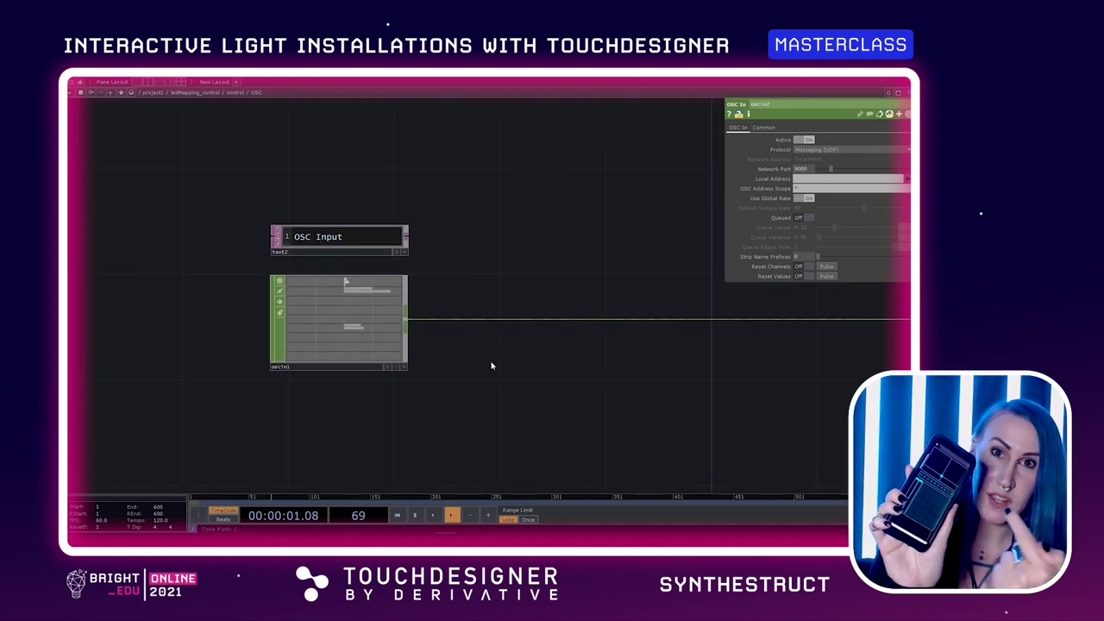
pyautogui.moveTo(529, 350); pyautogui.dragTo(465, 313)
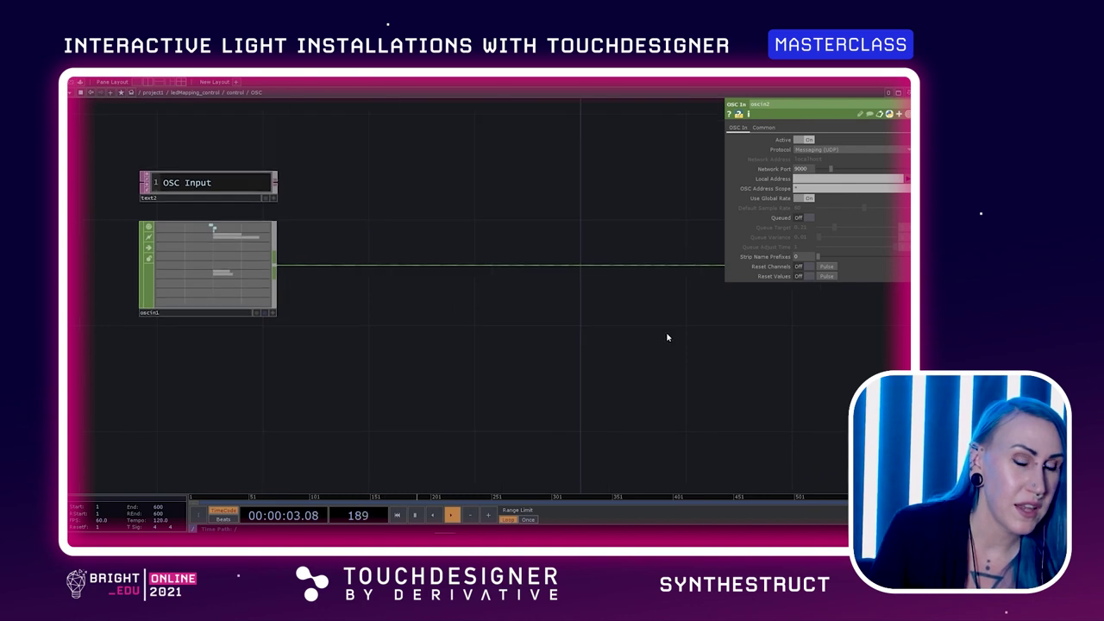
pyautogui.scroll(-3, 666, 331)
pyautogui.moveTo(722, 360); pyautogui.dragTo(571, 402)
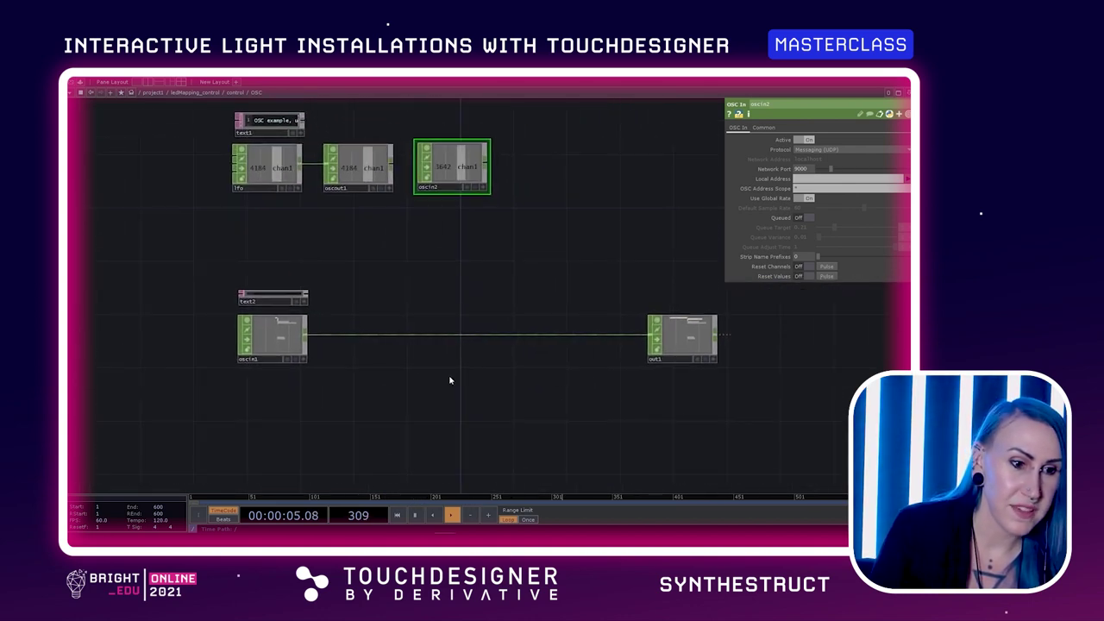
pyautogui.scroll(4, 682, 384)
pyautogui.scroll(2, 683, 386)
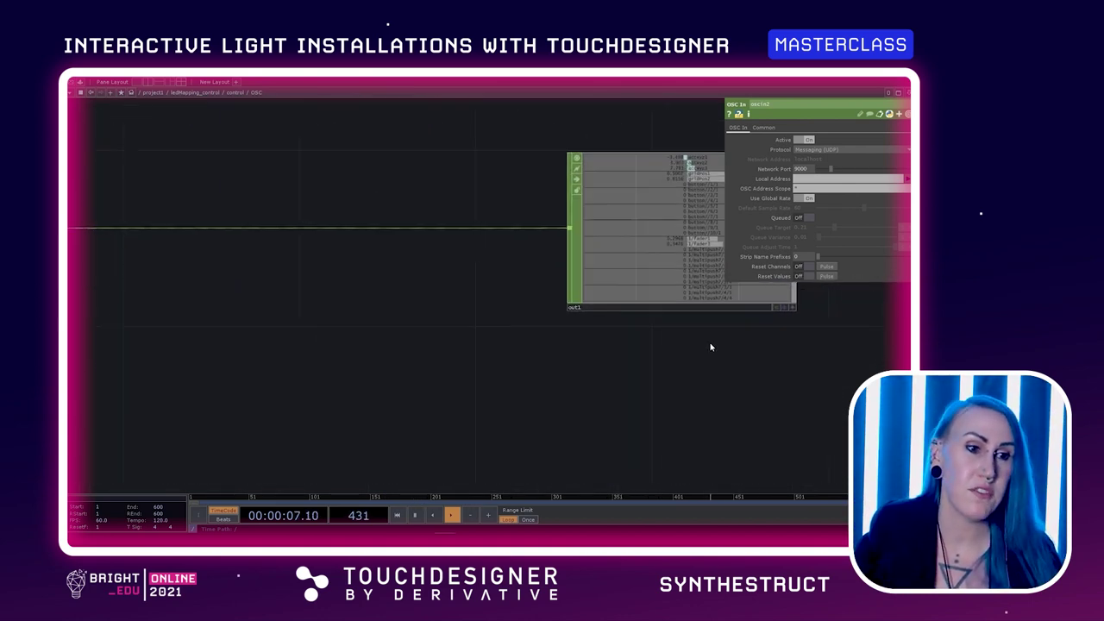
pyautogui.scroll(2, 707, 347)
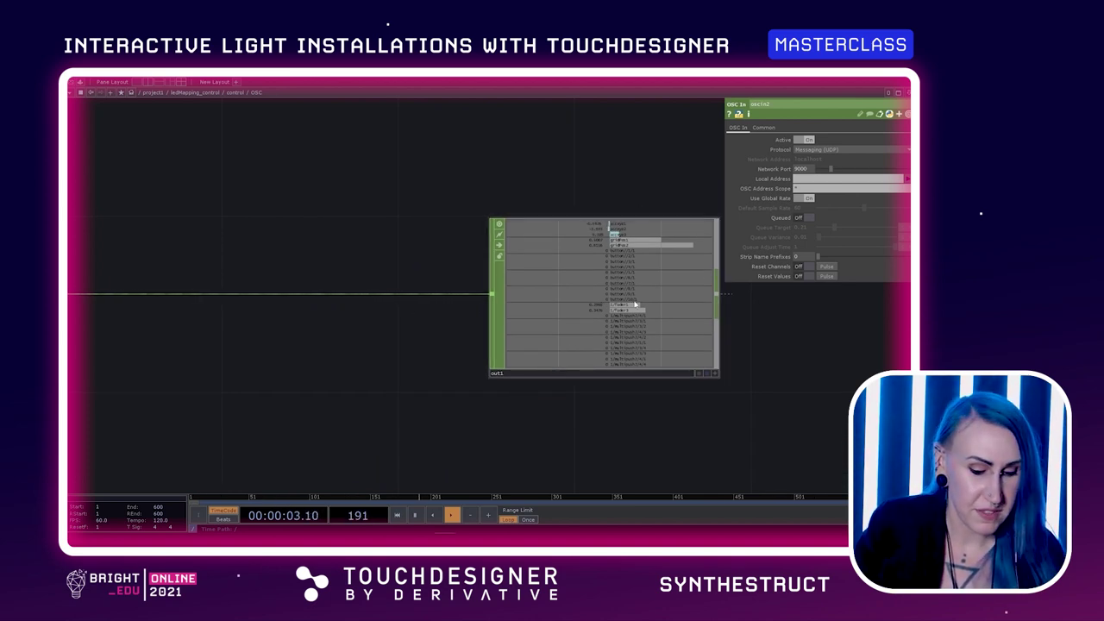
# Step: Return to the control component and look over the MIDI and Audio inputs below OSC
pyautogui.scroll(-3, 633, 300)
pyautogui.scroll(-4, 563, 349)
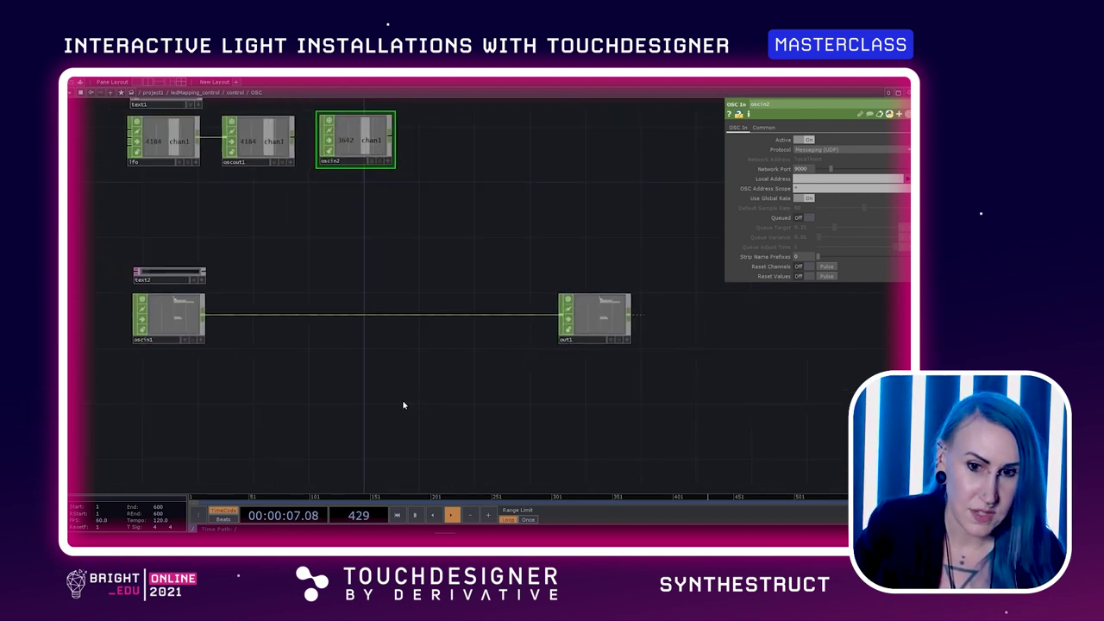
pyautogui.scroll(-2, 402, 402)
pyautogui.moveTo(402, 400); pyautogui.dragTo(486, 277)
pyautogui.scroll(-3, 420, 360)
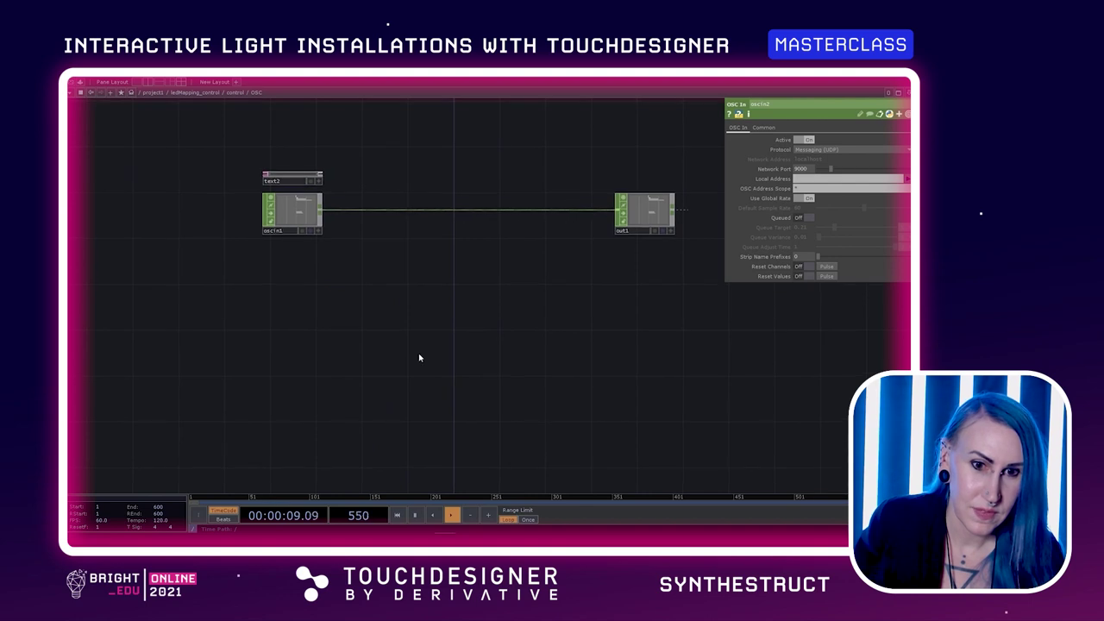
pyautogui.scroll(-2, 419, 358)
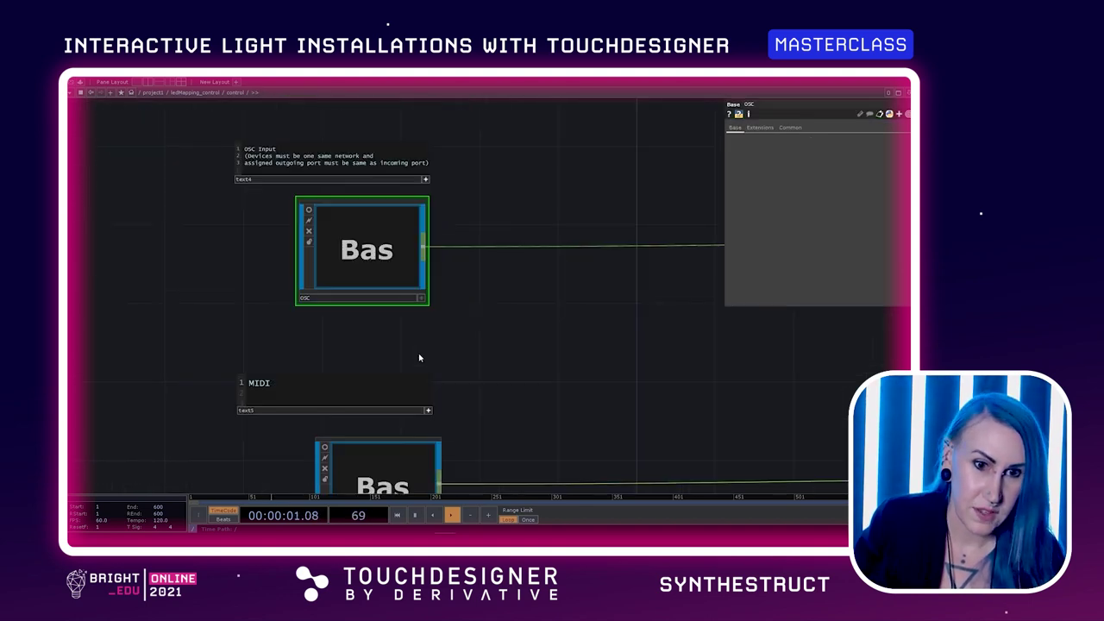
pyautogui.moveTo(419, 357); pyautogui.dragTo(255, 168)
pyautogui.moveTo(276, 241); pyautogui.dragTo(233, 311)
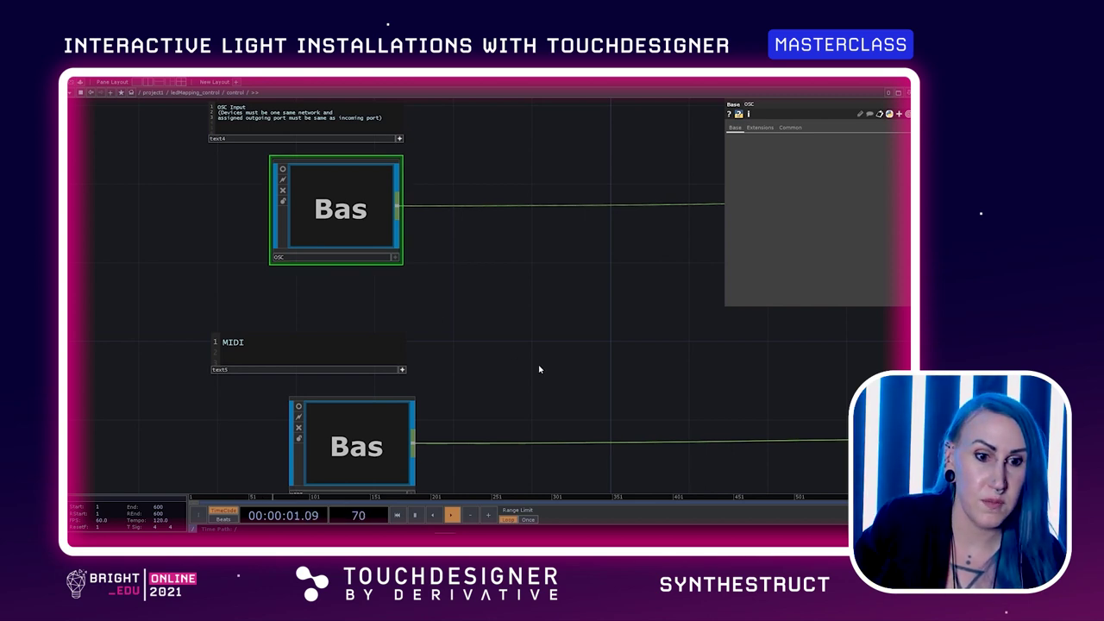
pyautogui.scroll(-4, 604, 388)
pyautogui.moveTo(628, 382); pyautogui.dragTo(575, 272)
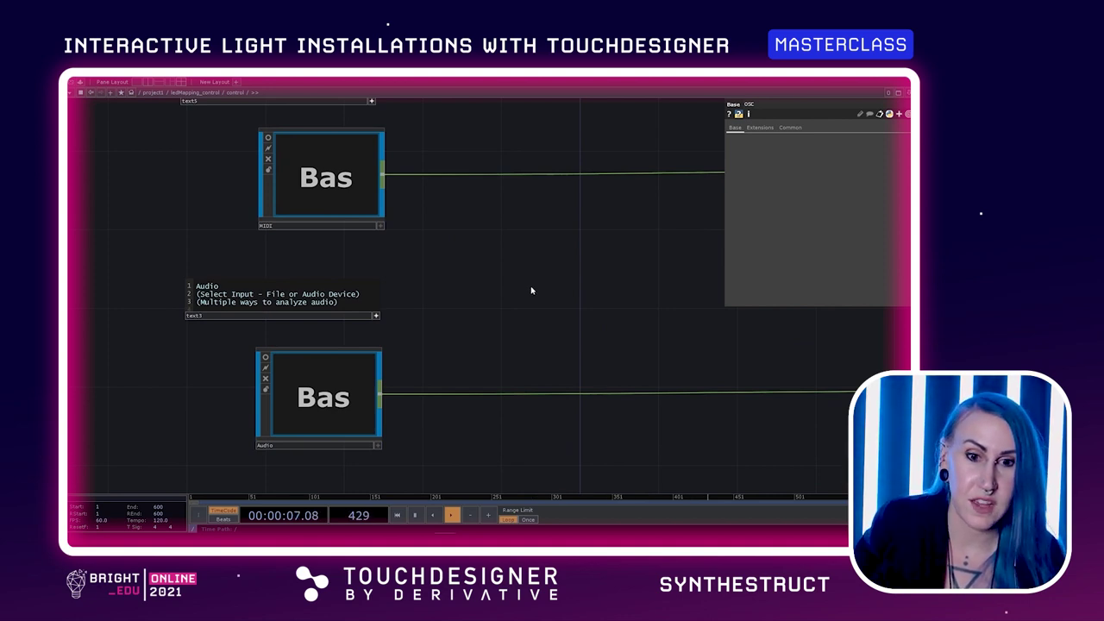
# Step: Enter the MIDI component and examine its midiin1 operator feeding out1
pyautogui.moveTo(483, 291); pyautogui.dragTo(508, 362)
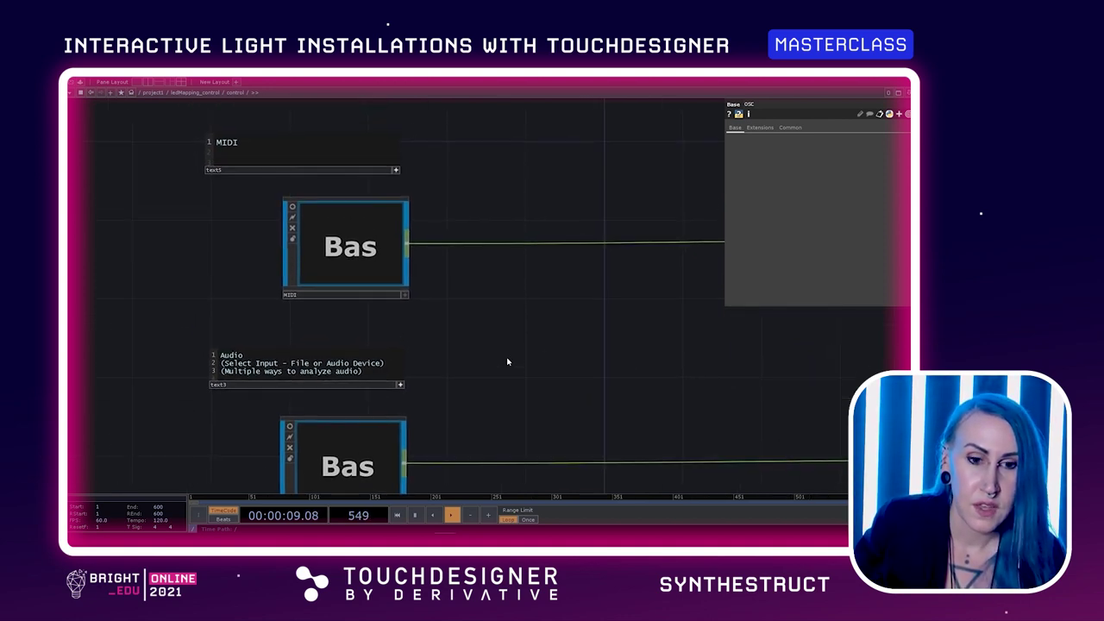
pyautogui.click(350, 276)
pyautogui.press('i')
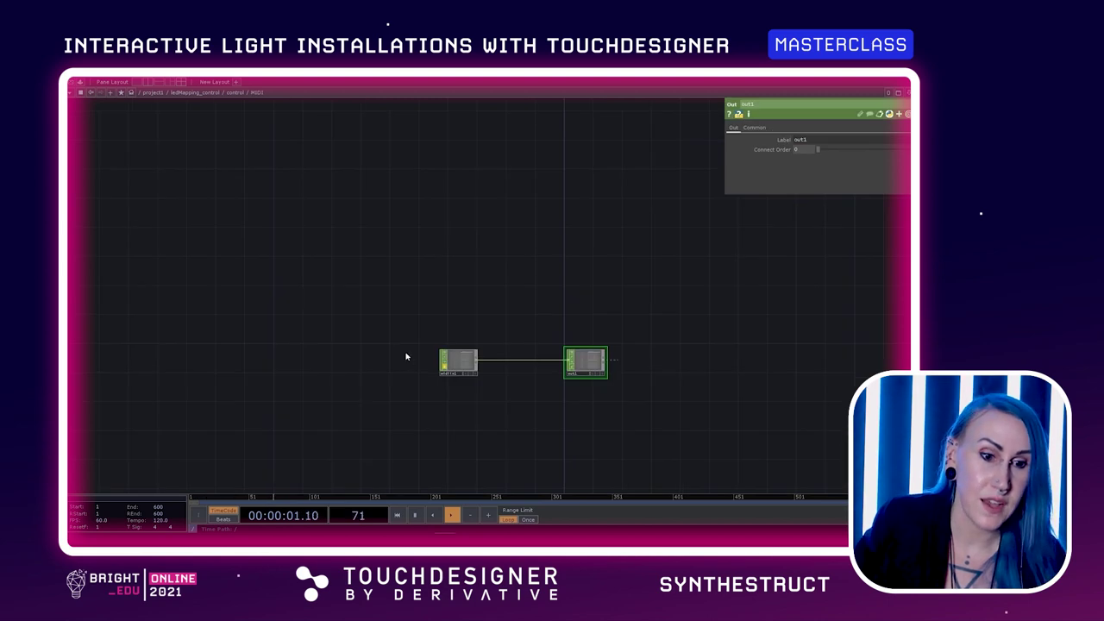
pyautogui.press('h')
pyautogui.scroll(3, 420, 333)
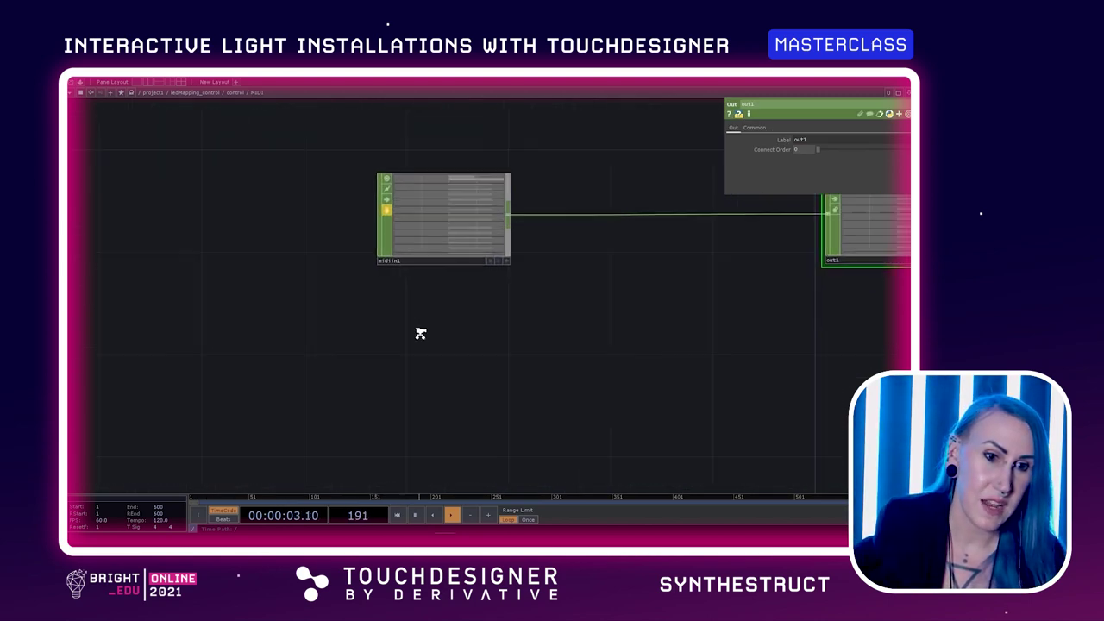
# Step: Examine the note and aftertouch channels of midiin1 up close, and look over its MIDI In source parameters
pyautogui.moveTo(505, 301); pyautogui.dragTo(417, 342)
pyautogui.scroll(1, 418, 345)
pyautogui.scroll(1, 417, 345)
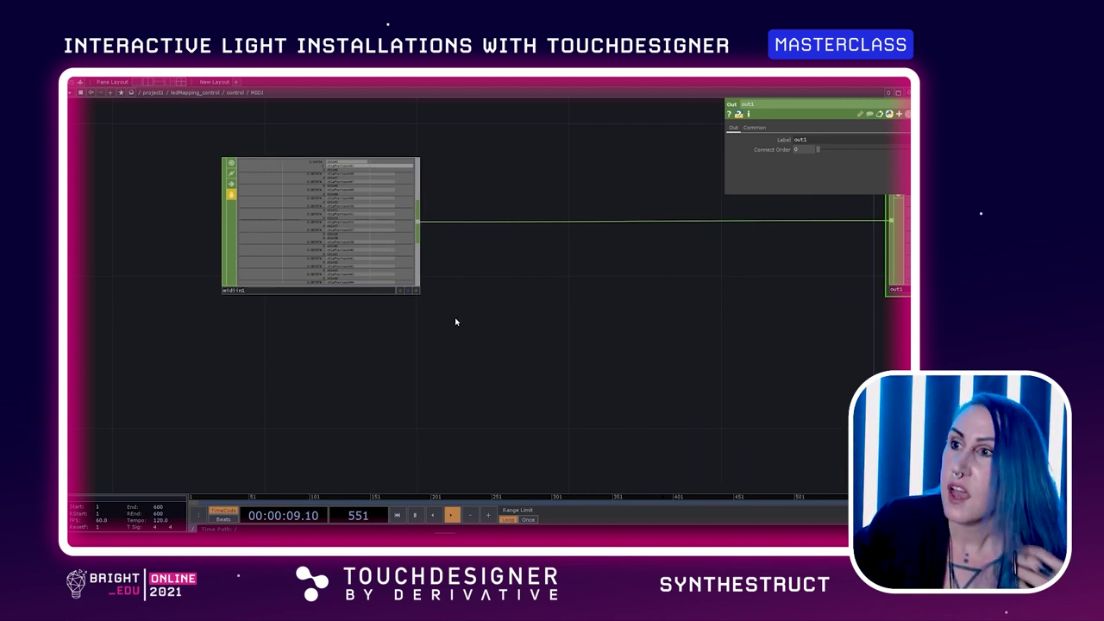
pyautogui.scroll(3, 453, 305)
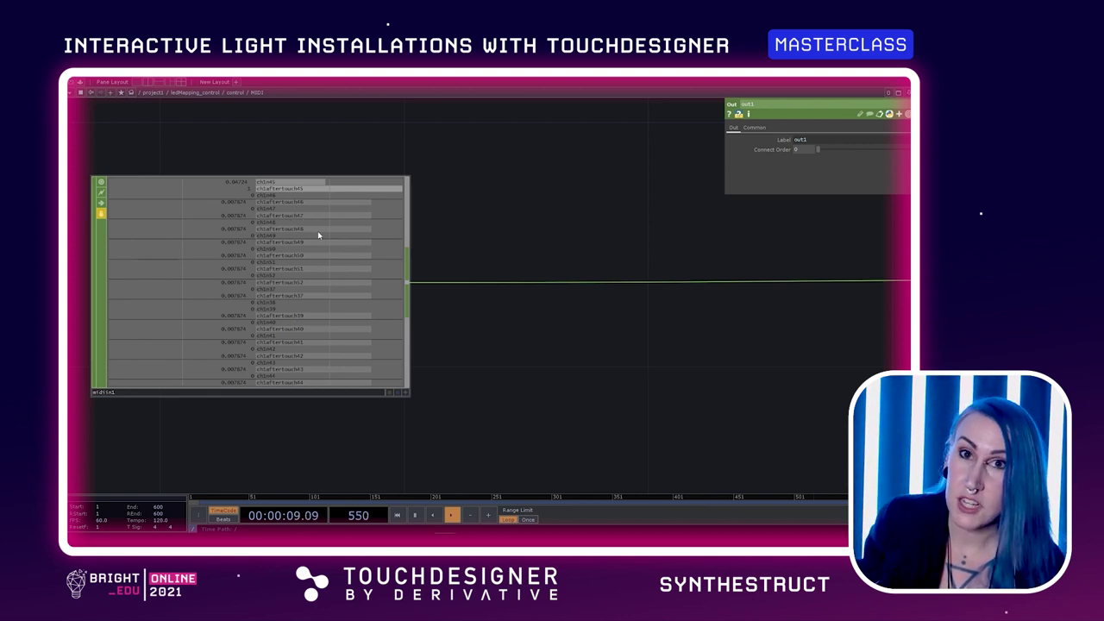
pyautogui.click(305, 346)
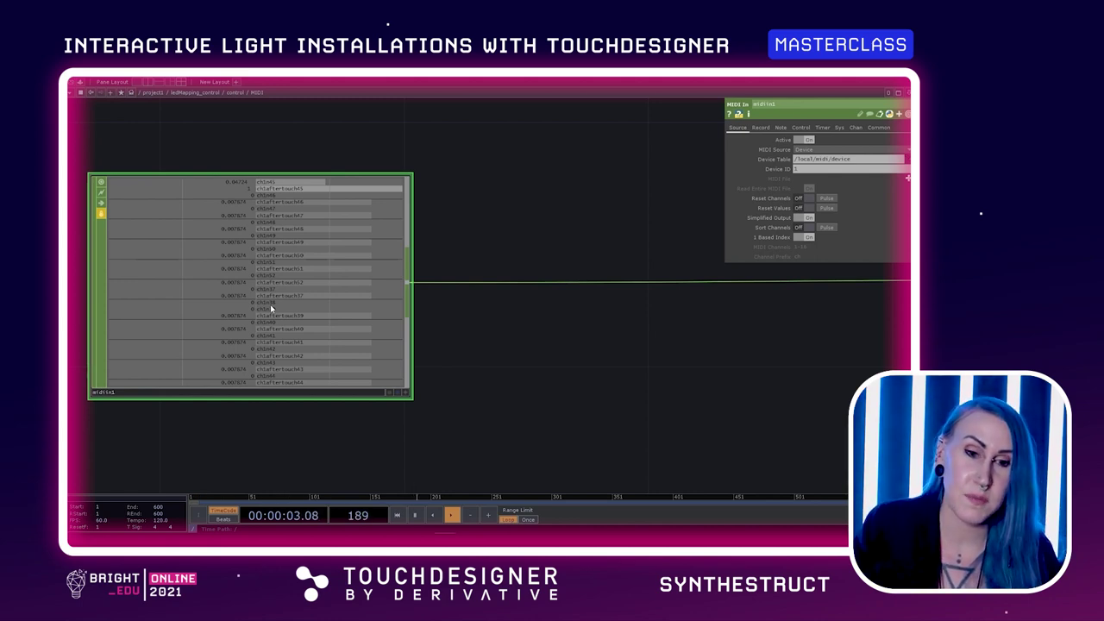
pyautogui.scroll(-1, 285, 310)
pyautogui.moveTo(492, 336); pyautogui.dragTo(555, 311)
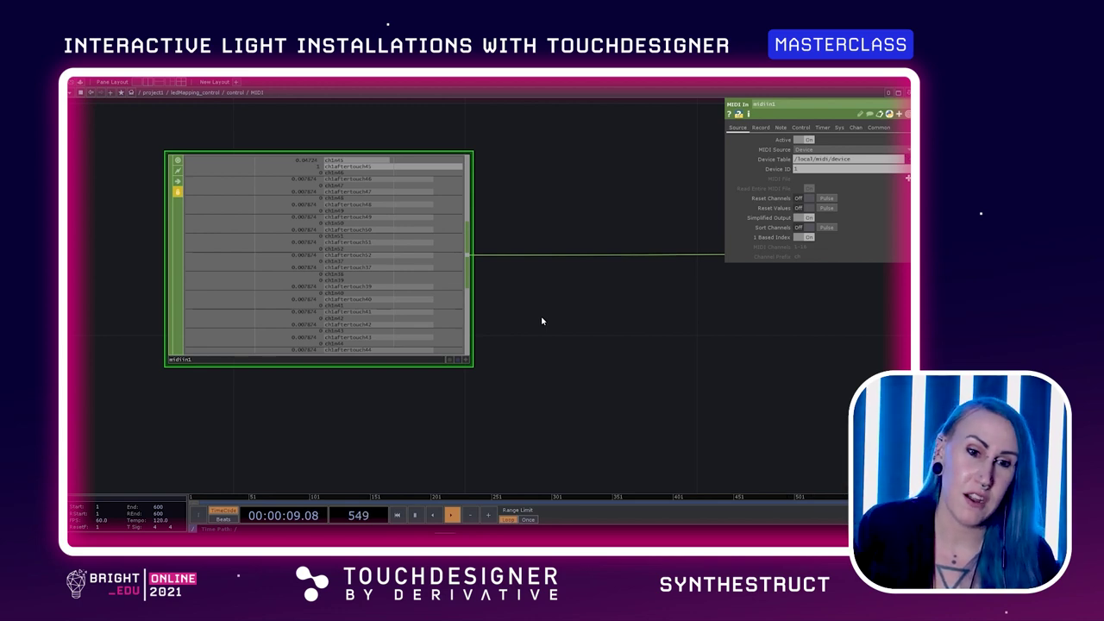
pyautogui.moveTo(574, 337); pyautogui.dragTo(505, 331)
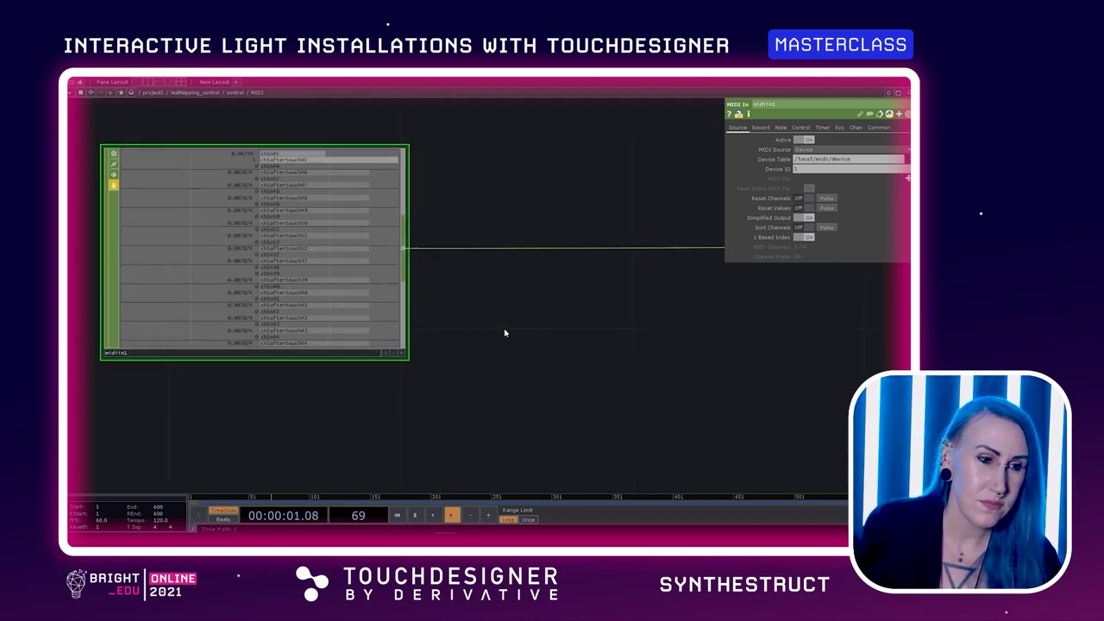
pyautogui.scroll(-3, 506, 330)
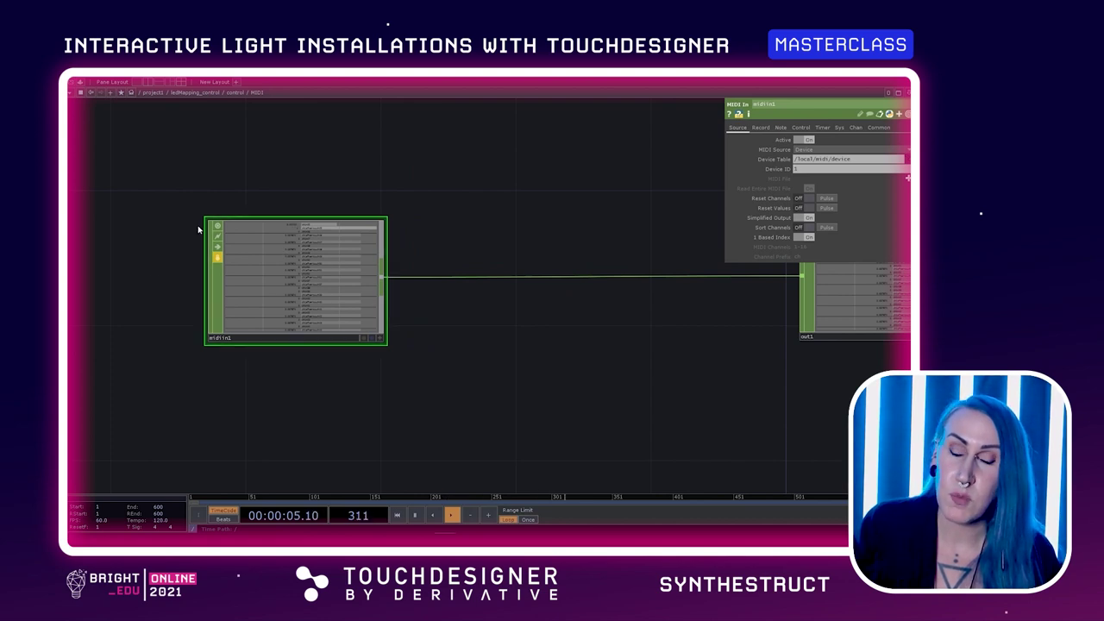
# Step: Open the MIDI Device Mapper and inspect the in device assigned to the existing mapping
pyautogui.click(107, 77)
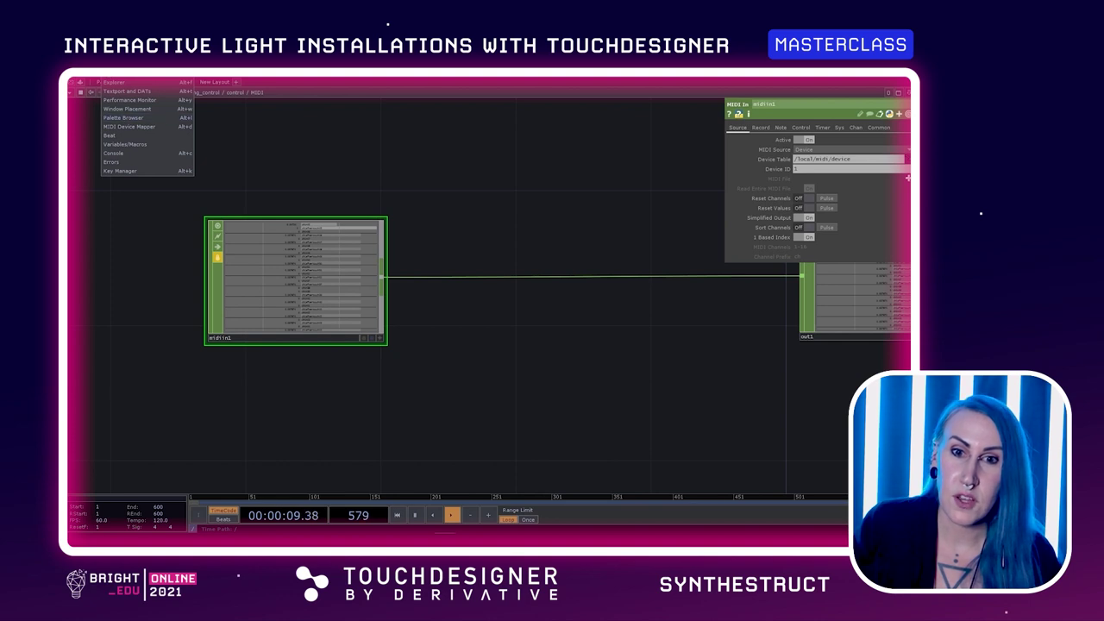
pyautogui.click(129, 126)
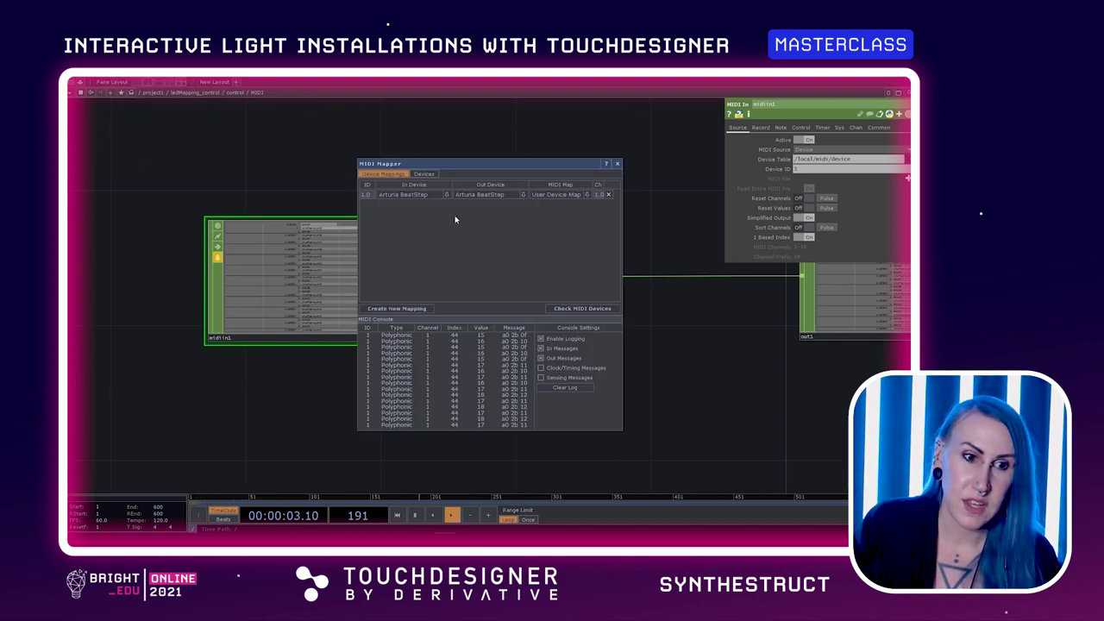
pyautogui.click(417, 195)
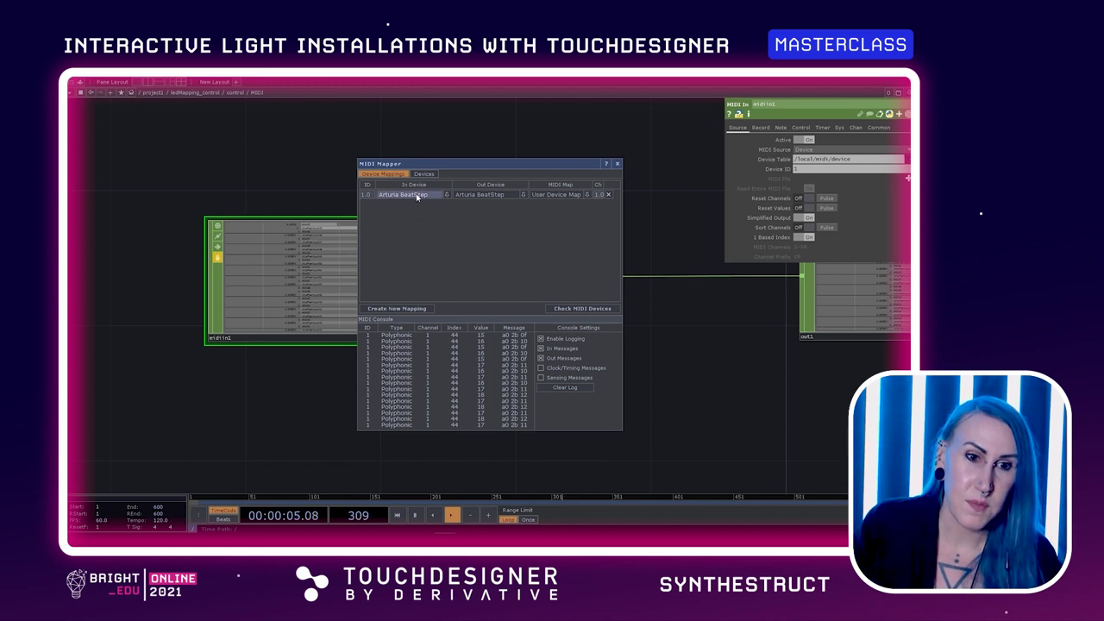
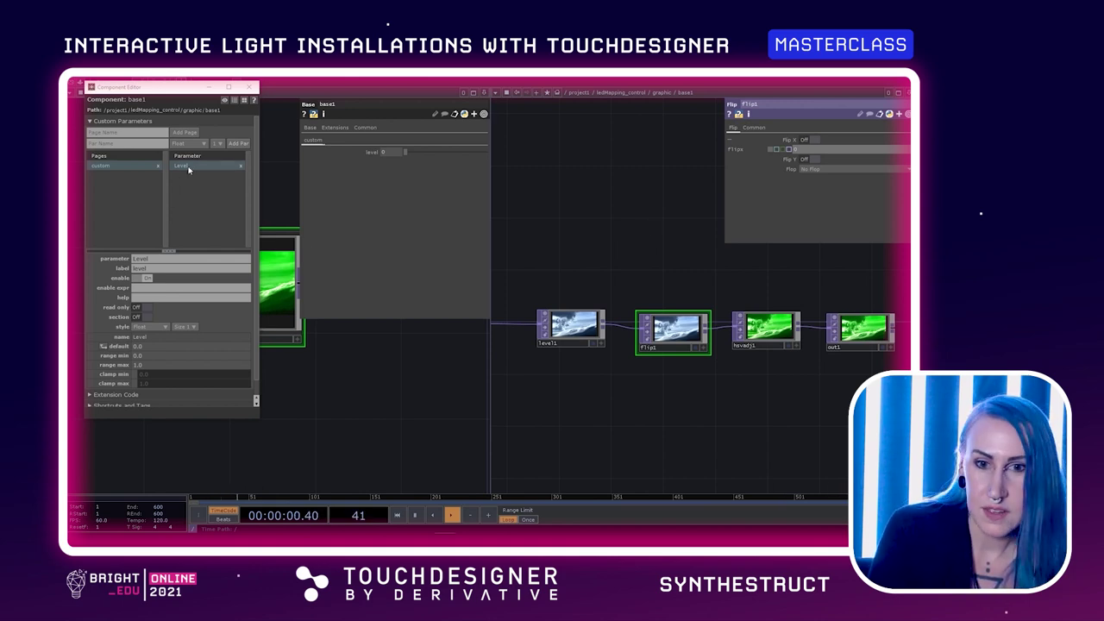
# Step: Add an Int parameter named flip to base1's custom page in the Component Editor
pyautogui.click(127, 144)
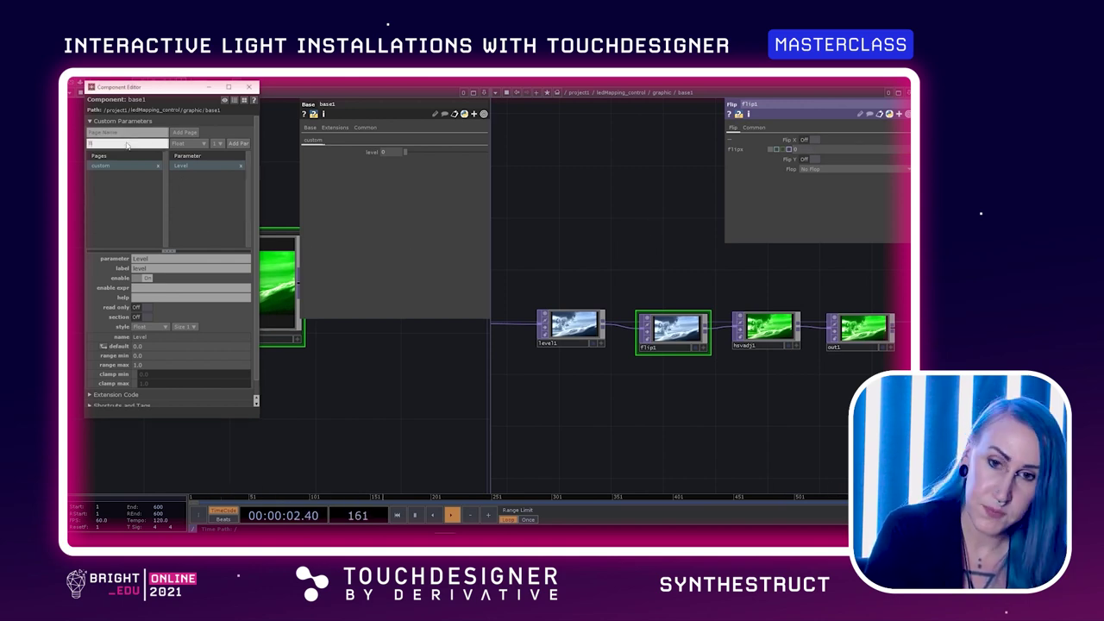
pyautogui.write('File')
pyautogui.click(188, 143)
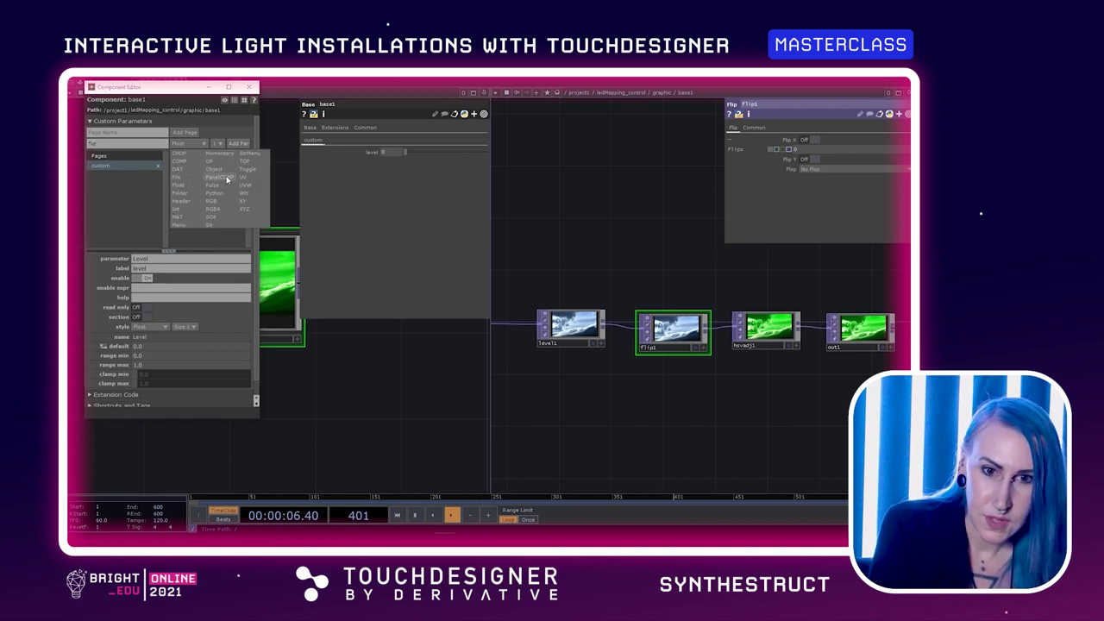
pyautogui.click(188, 144)
pyautogui.click(188, 144)
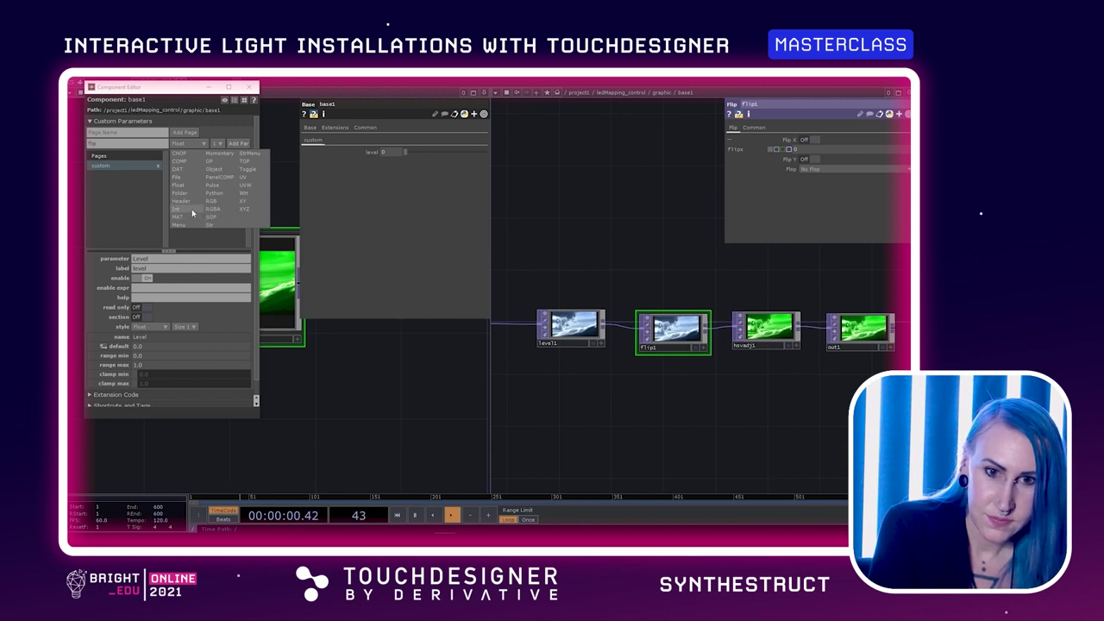
pyautogui.click(191, 209)
pyautogui.click(238, 143)
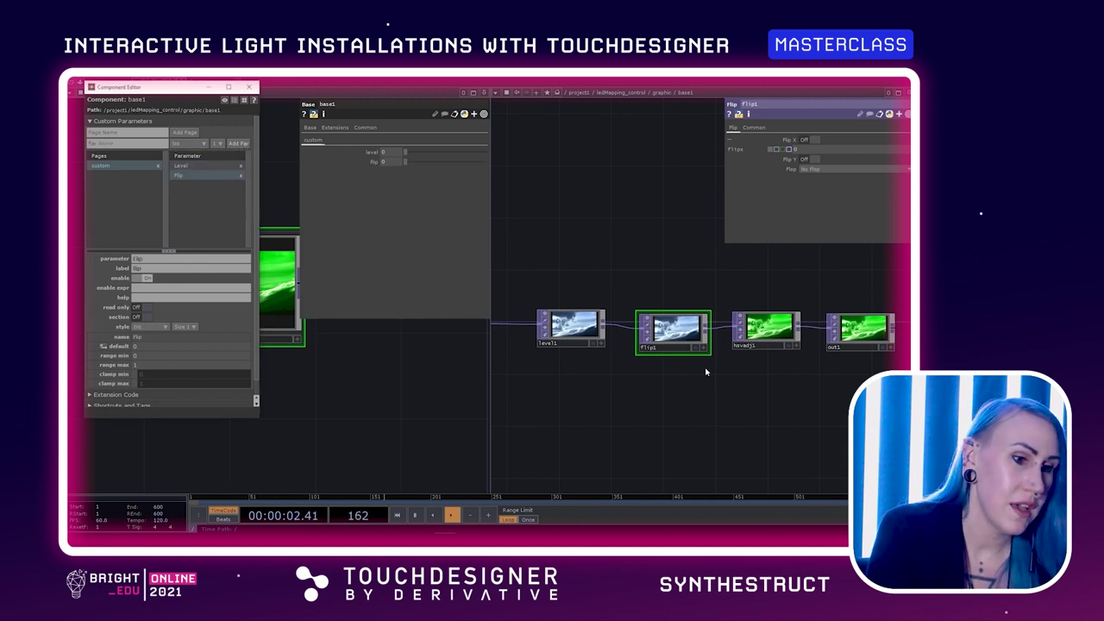
# Step: Try out the Hue Offset of hsvadj1 at -53 and add an Int parameter named hue to base1's custom page
pyautogui.moveTo(690, 382); pyautogui.dragTo(652, 398)
pyautogui.click(726, 343)
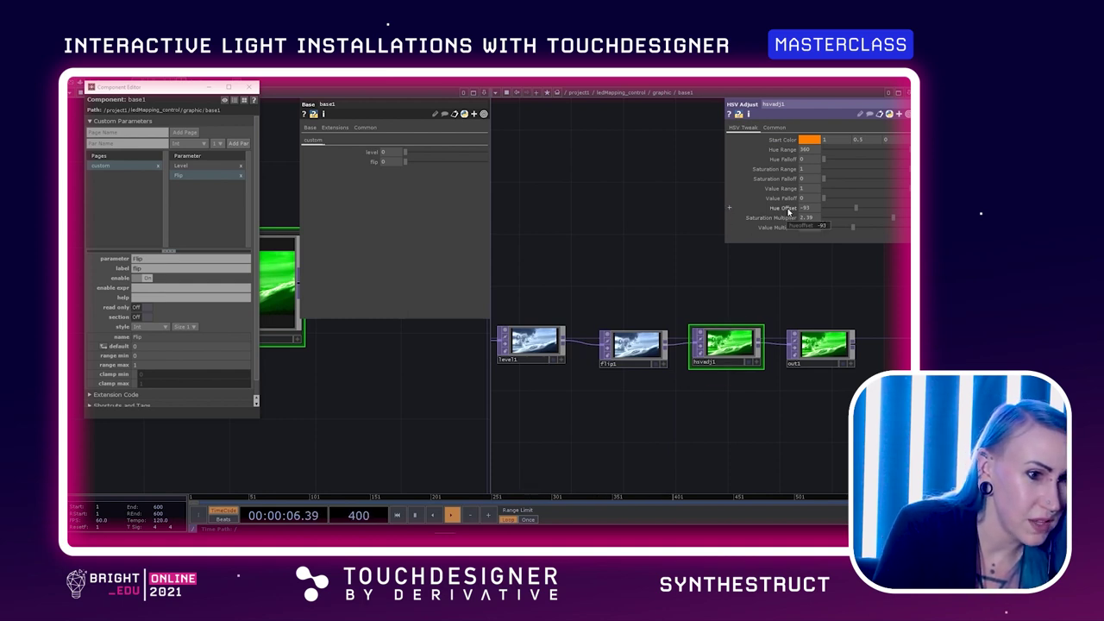
pyautogui.click(730, 210)
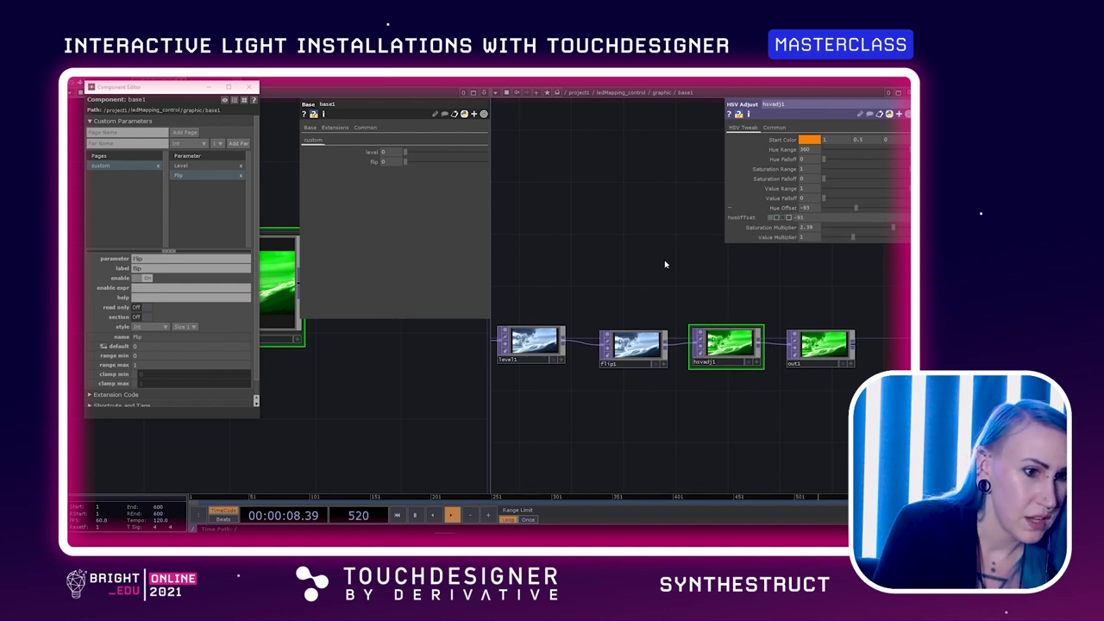
pyautogui.click(144, 146)
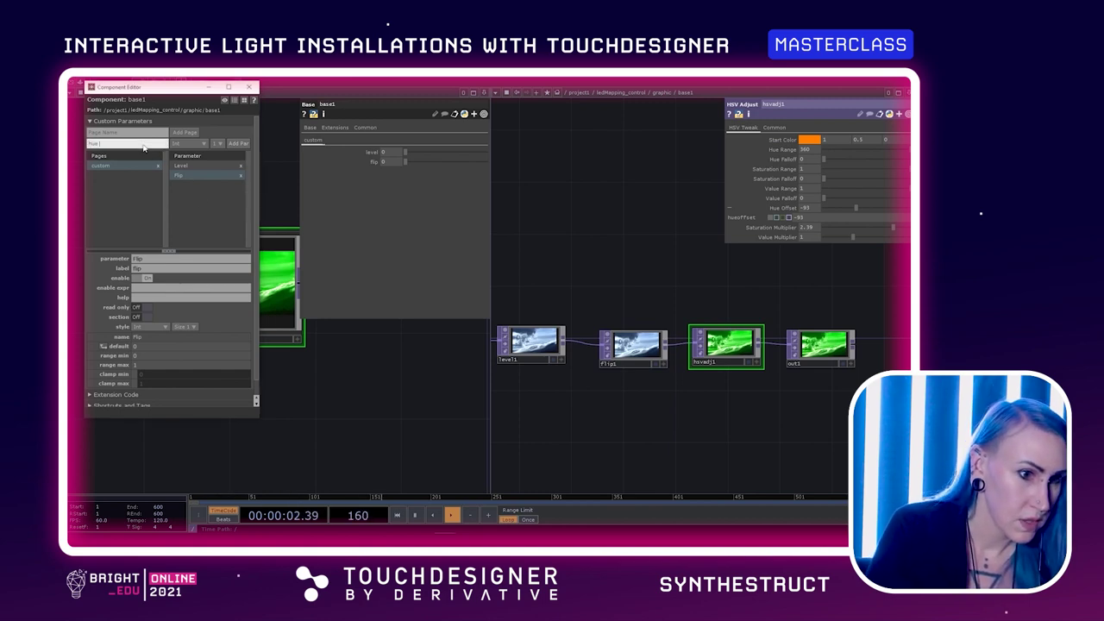
pyautogui.moveTo(865, 214); pyautogui.dragTo(807, 209)
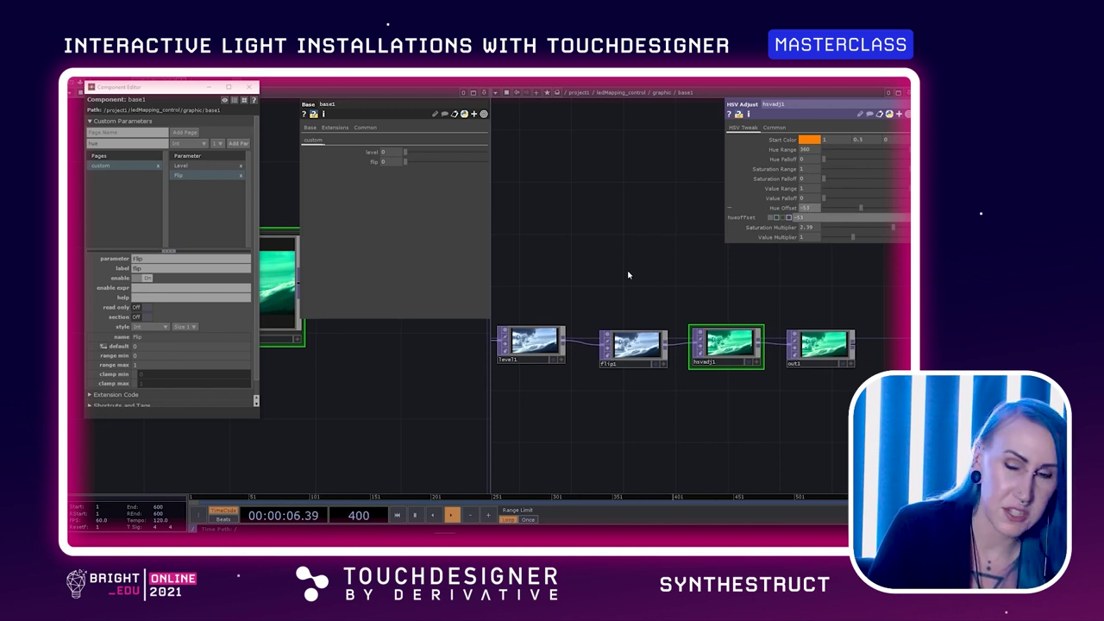
pyautogui.click(237, 143)
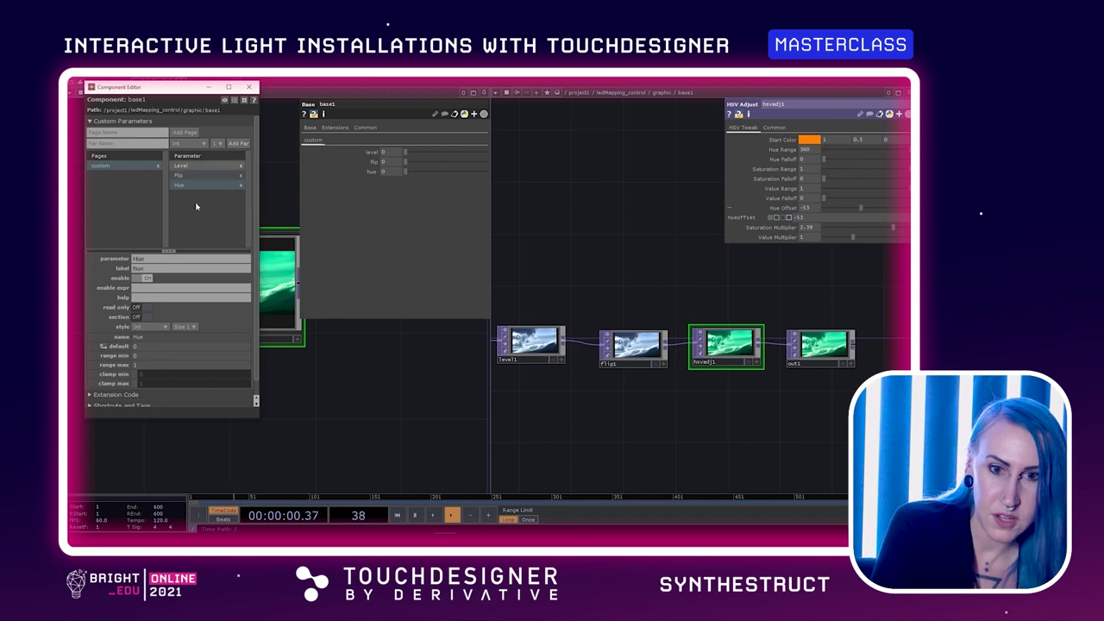
# Step: Raise hsvadj1's Hue Offset to 360, set the hue custom parameter's range from -360 to 360, and close the Component Editor
pyautogui.click(200, 185)
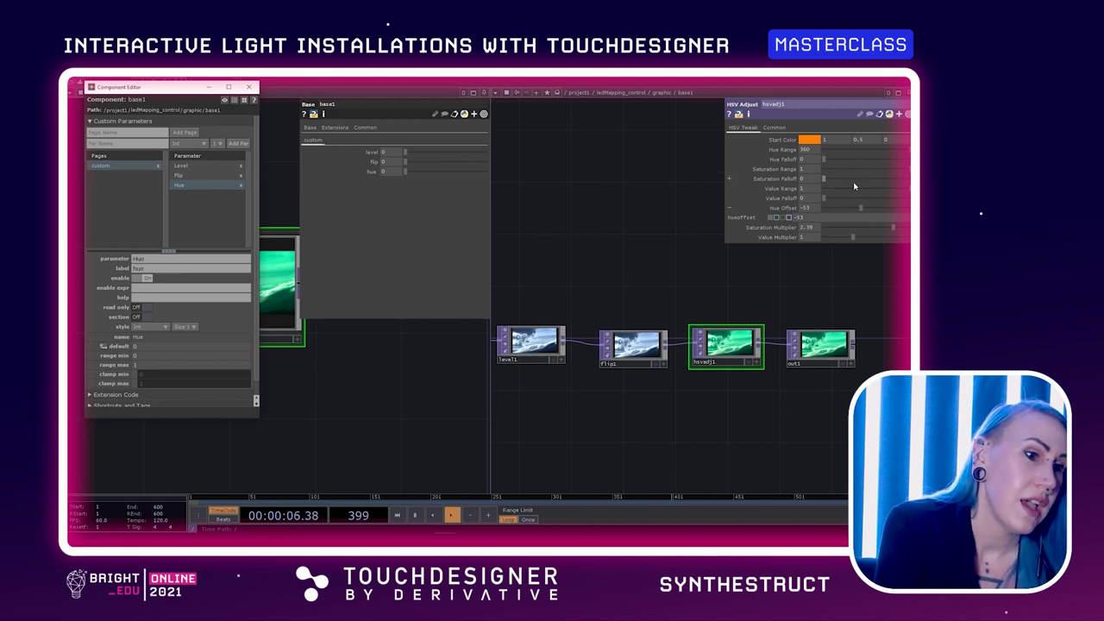
pyautogui.moveTo(861, 207); pyautogui.dragTo(899, 230)
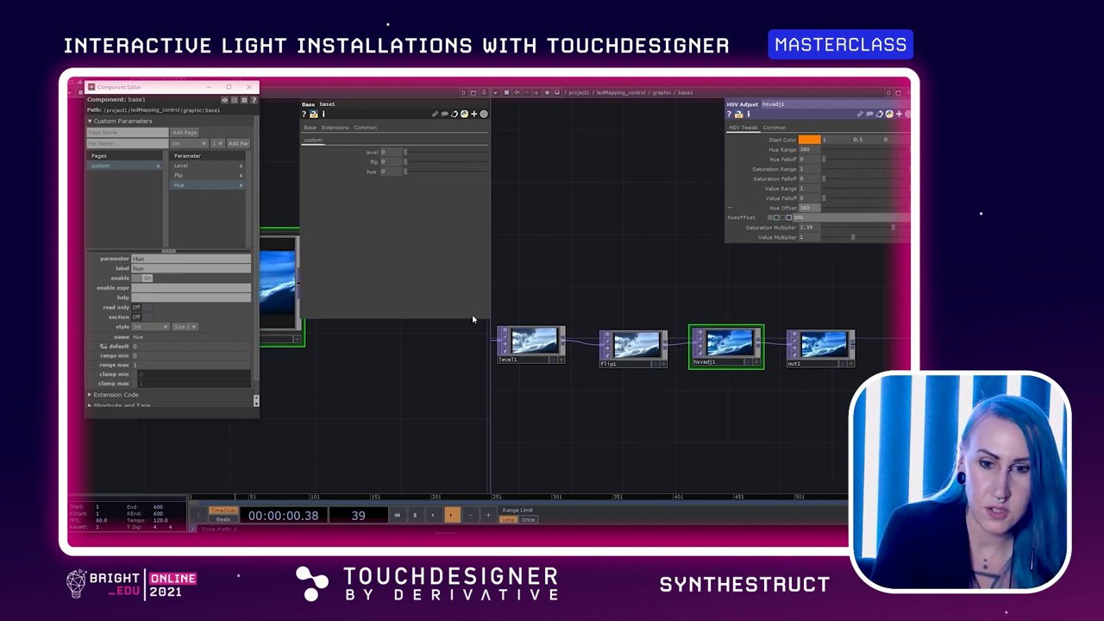
pyautogui.click(164, 359)
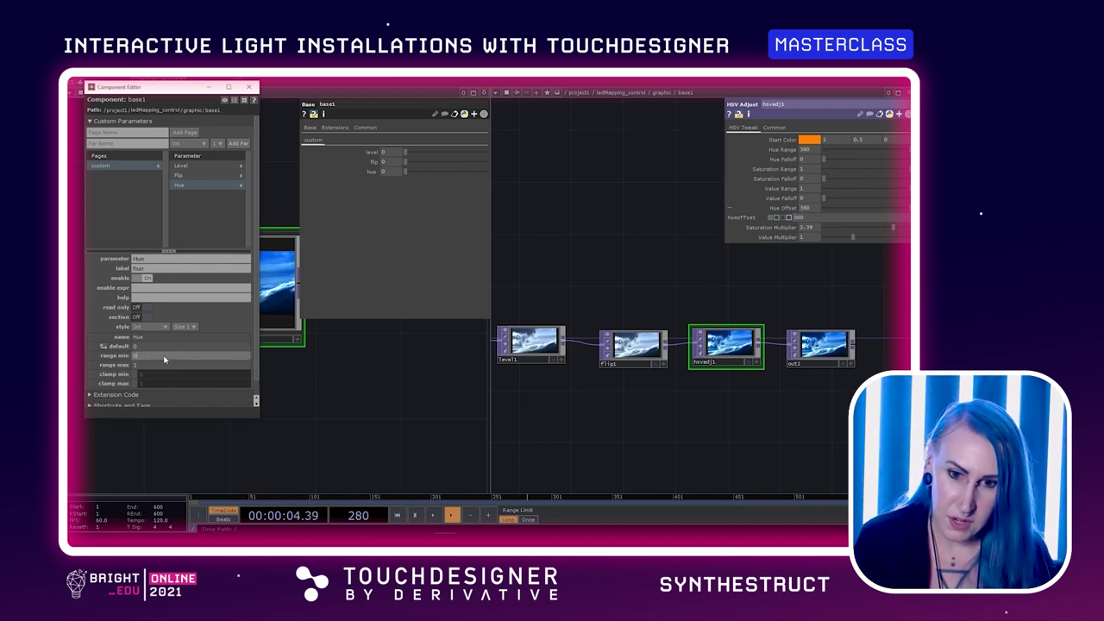
pyautogui.write('-360')
pyautogui.press('Return')
pyautogui.click(161, 366)
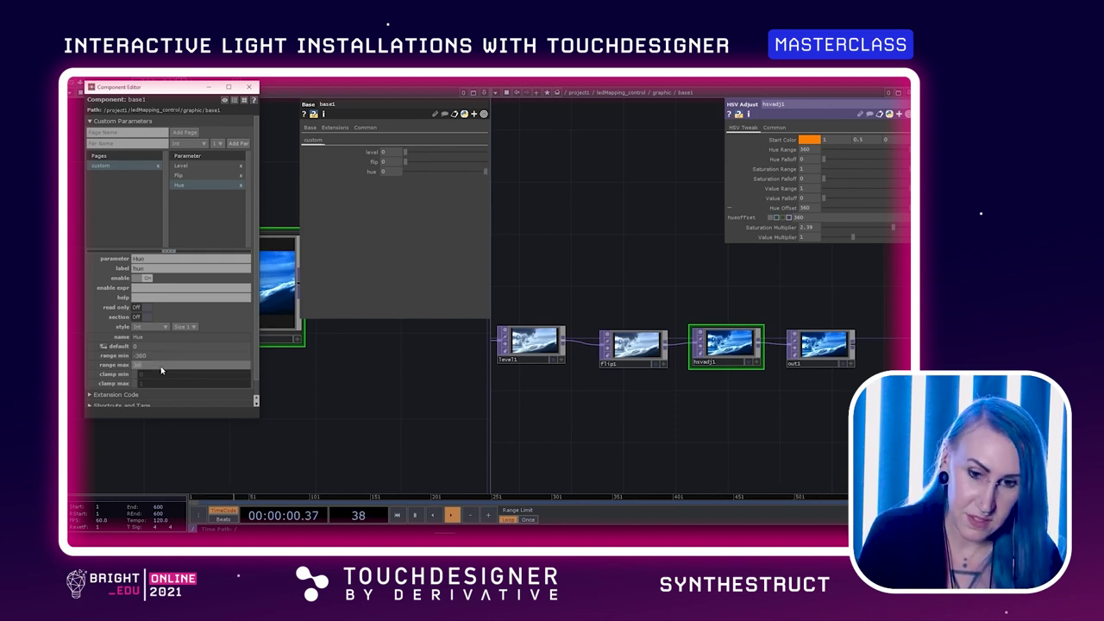
pyautogui.write('360')
pyautogui.press('Return')
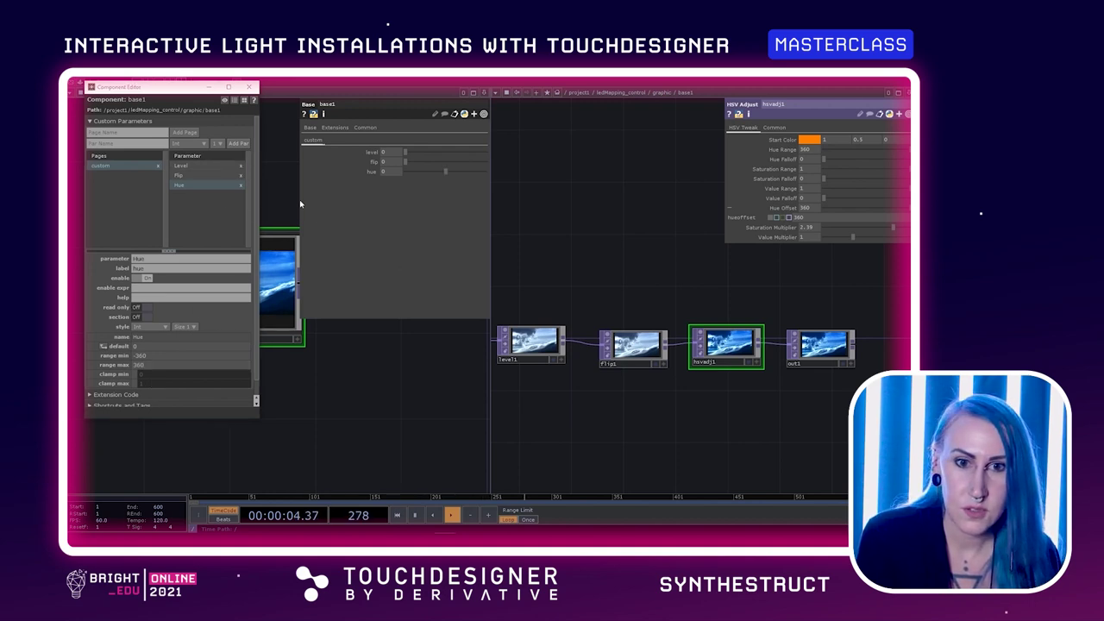
pyautogui.click(250, 88)
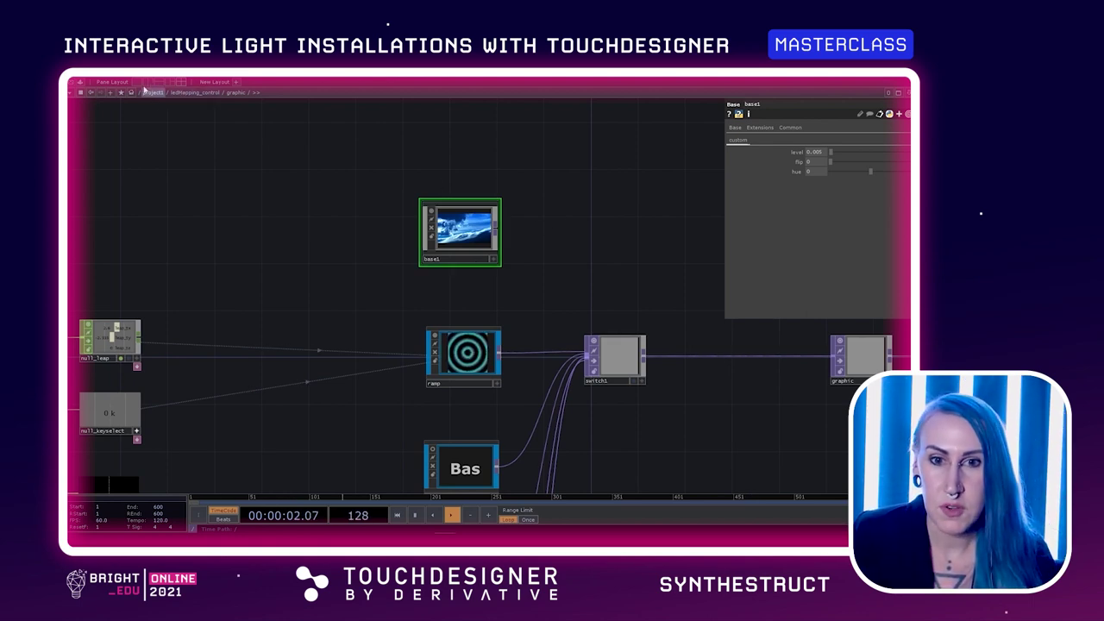
# Step: Split the network view to show the inside of base1 beside the graphic network, with level1's parameters displayed
pyautogui.hotkey('alt', '[')
pyautogui.moveTo(239, 219); pyautogui.dragTo(113, 230, button='middle')
pyautogui.moveTo(743, 280); pyautogui.dragTo(604, 267, button='middle')
pyautogui.press('i')
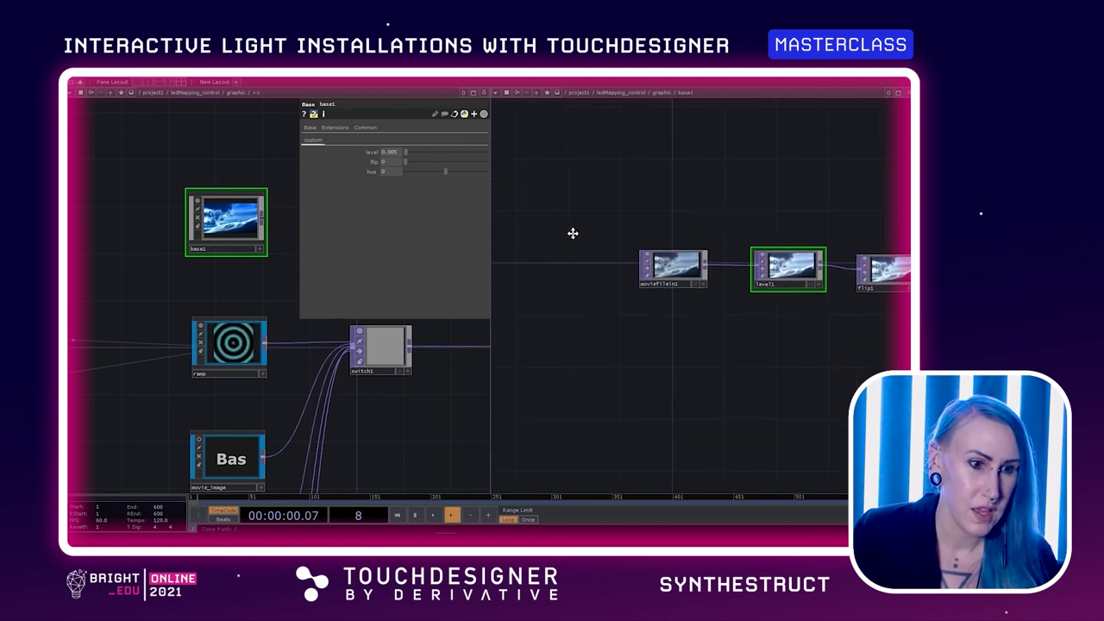
pyautogui.press('p')
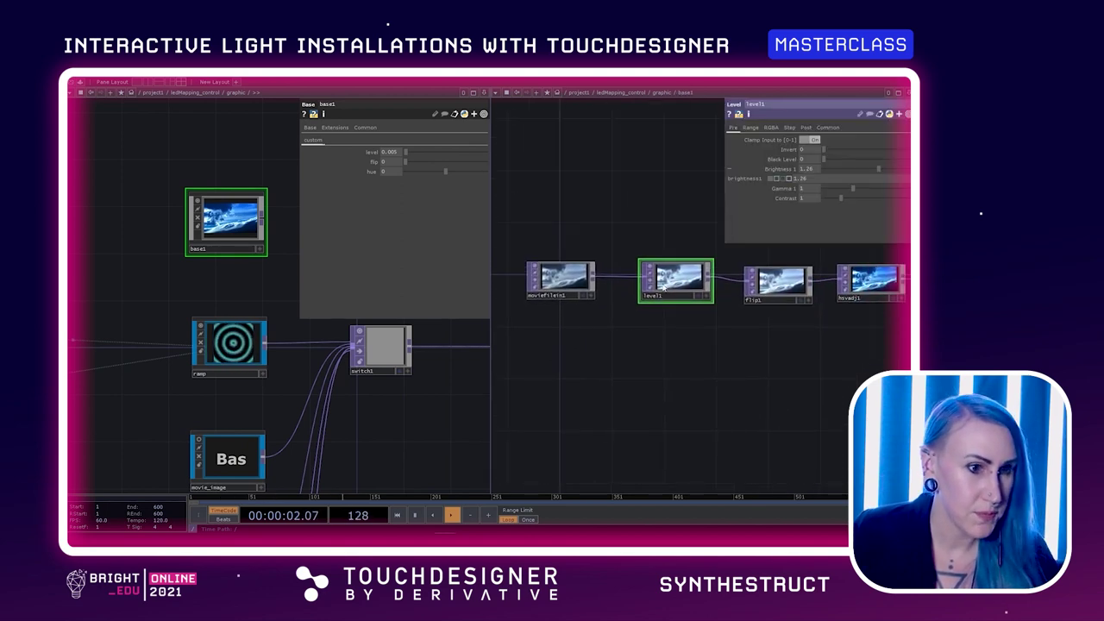
# Step: Reference base1's level parameter in level1's Brightness 1 and raise level to about 0.841
pyautogui.moveTo(300, 151); pyautogui.dragTo(362, 161)
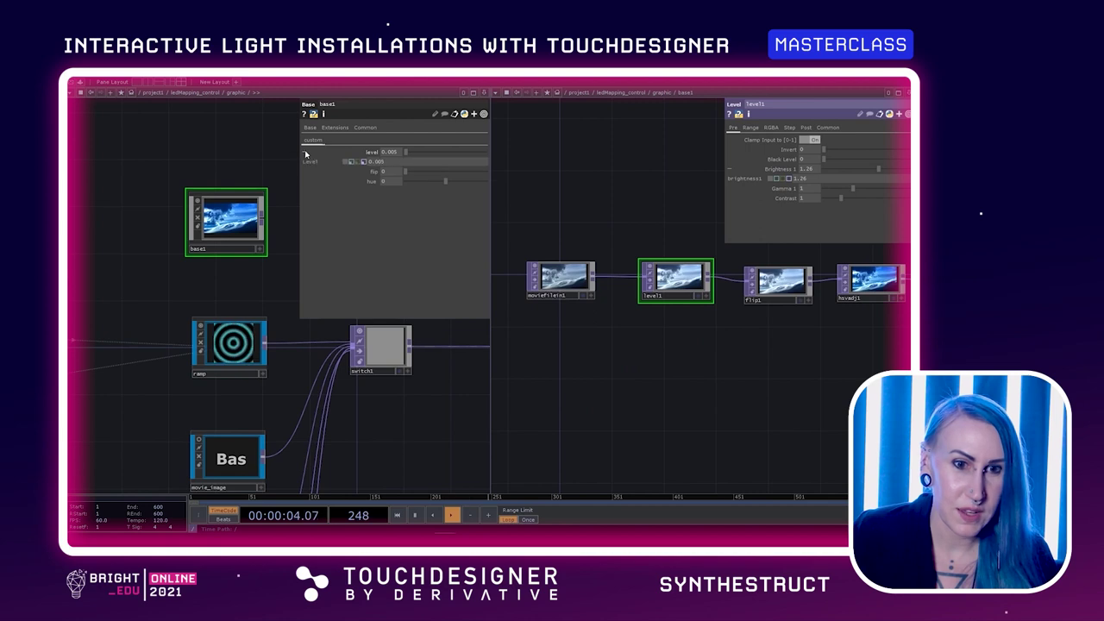
pyautogui.rightClick(378, 161)
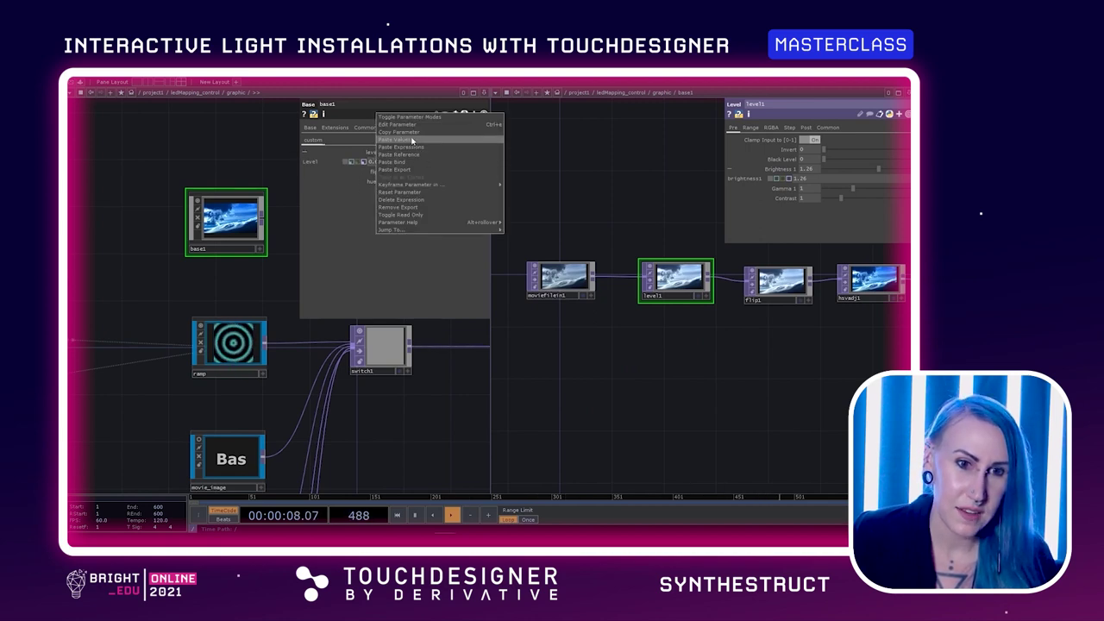
pyautogui.click(404, 131)
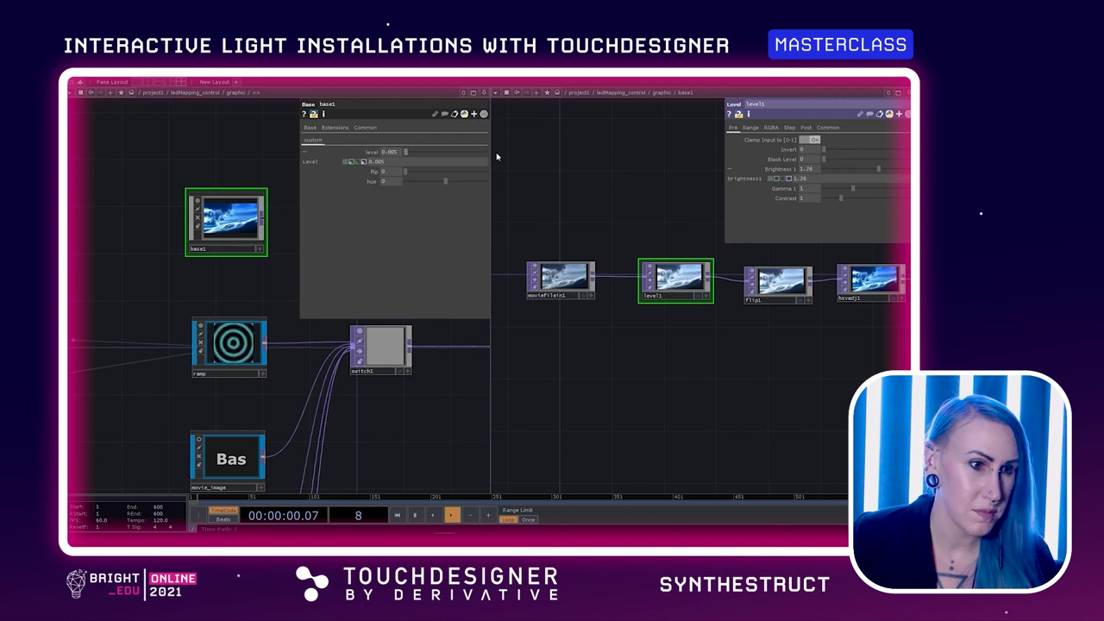
pyautogui.rightClick(806, 171)
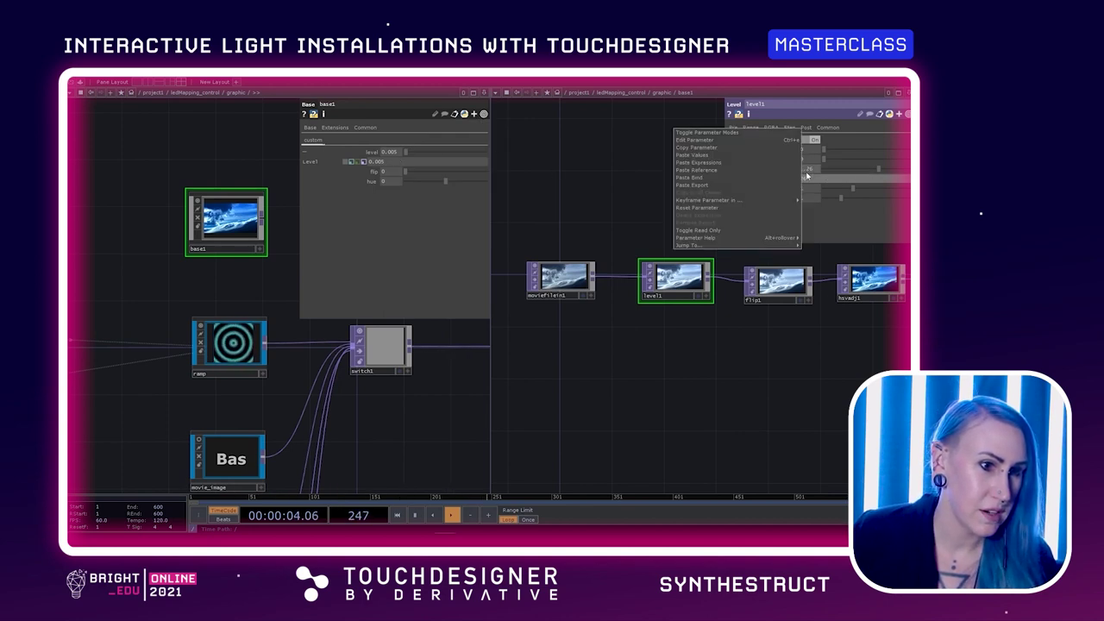
pyautogui.click(729, 172)
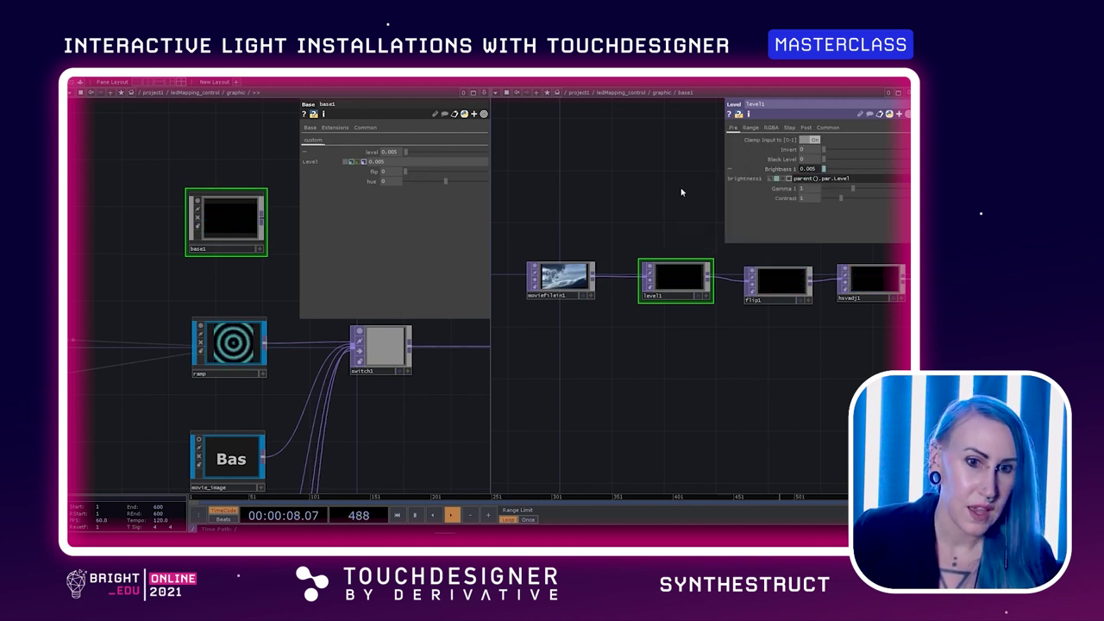
pyautogui.moveTo(406, 151); pyautogui.dragTo(488, 169)
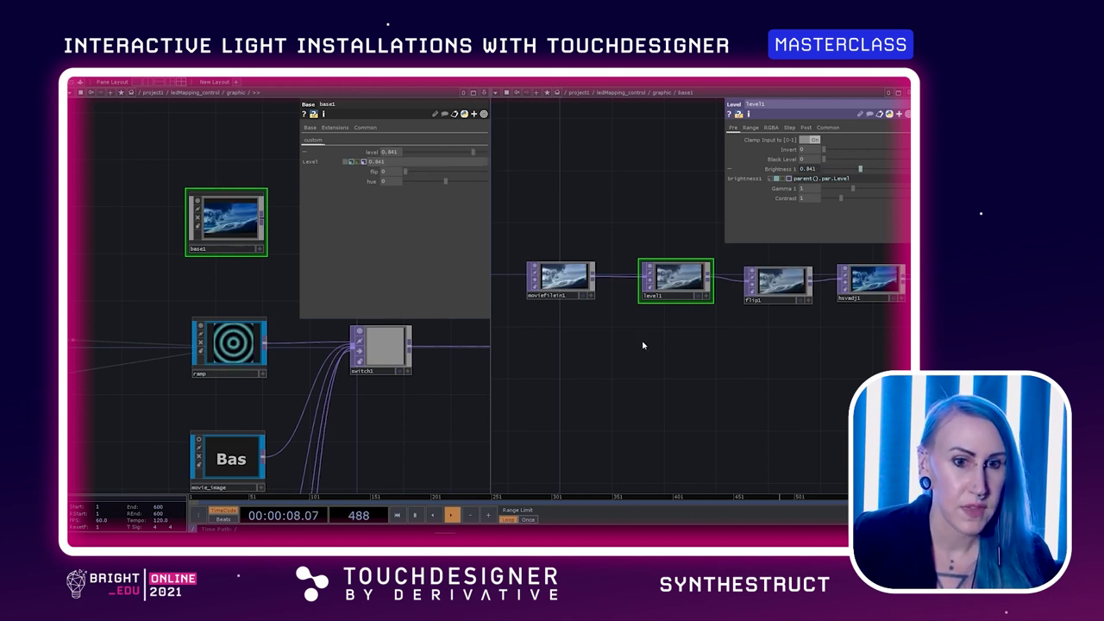
# Step: Reference base1's flip custom parameter in flip1's Flip X parameter
pyautogui.press('Tab')
pyautogui.click(549, 260)
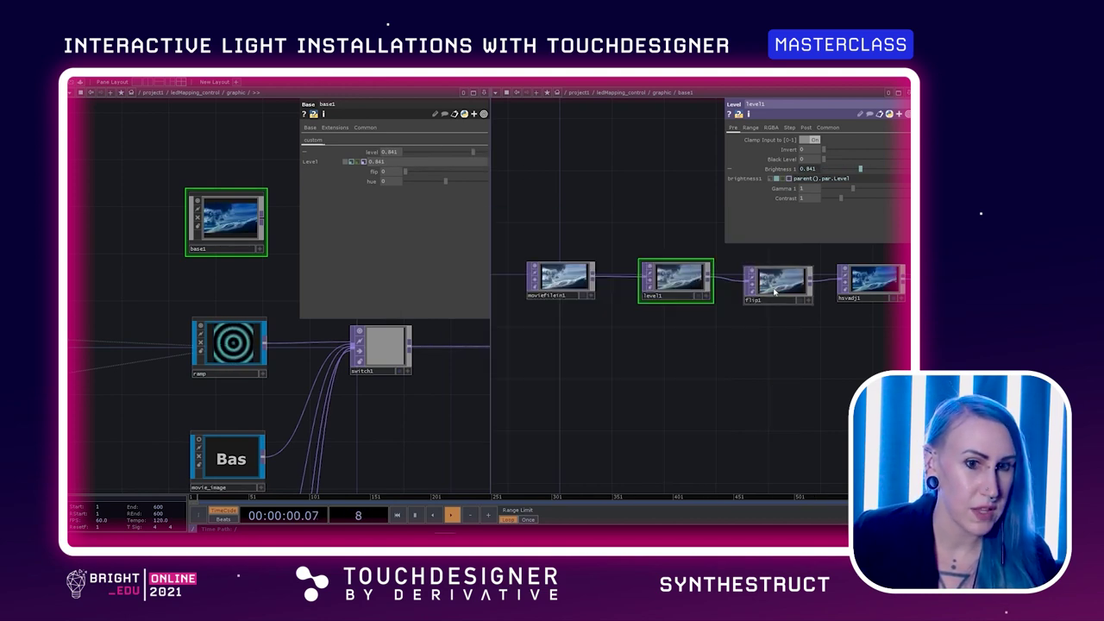
pyautogui.rightClick(378, 136)
pyautogui.click(397, 151)
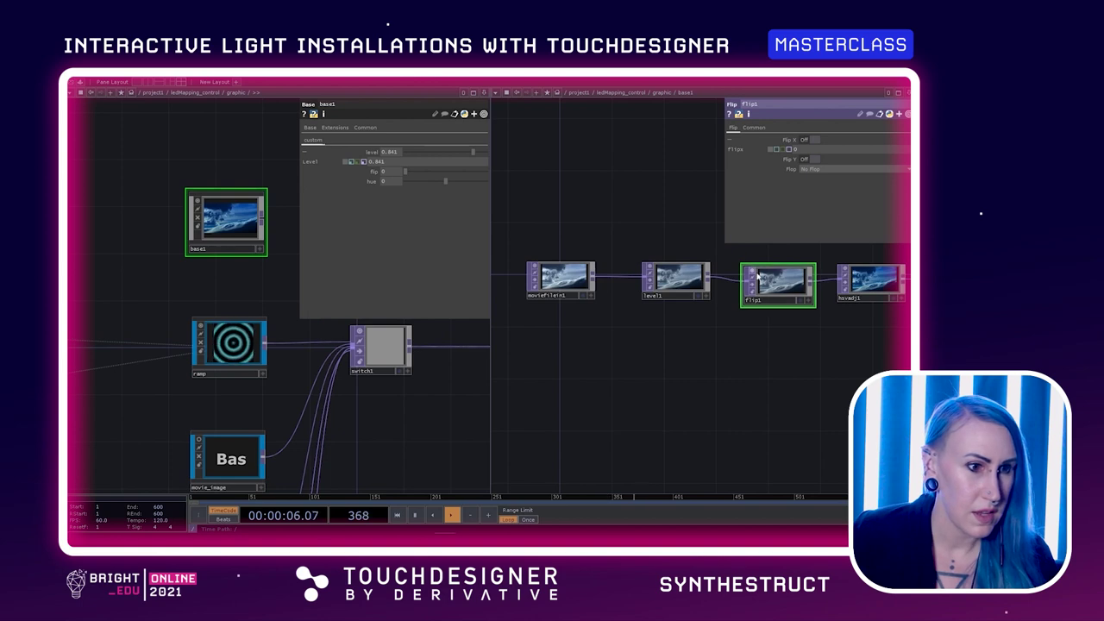
pyautogui.rightClick(729, 151)
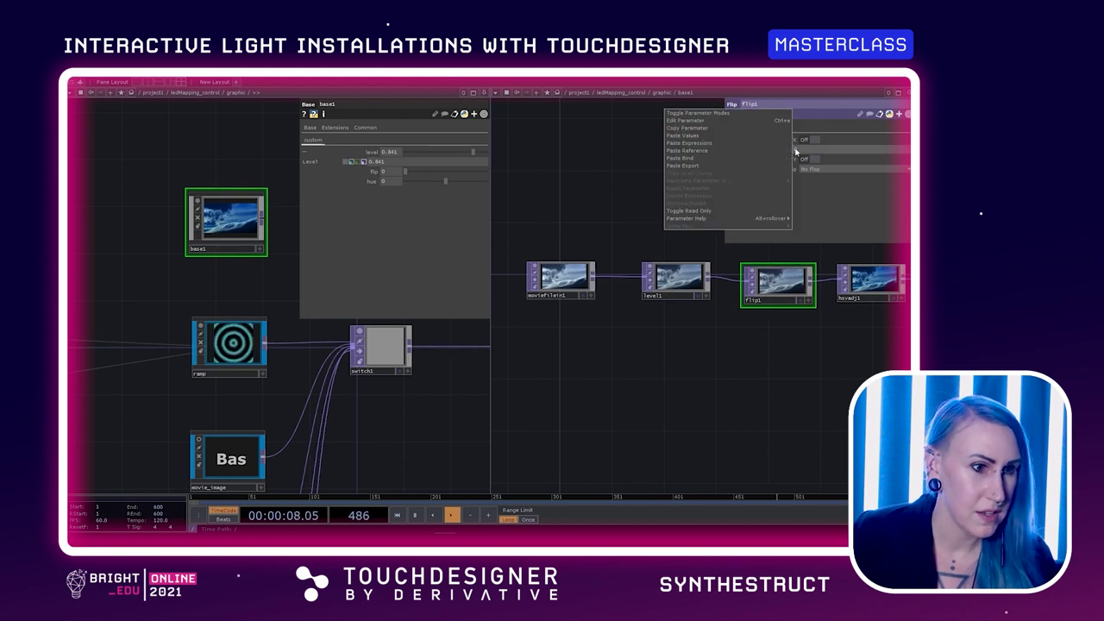
pyautogui.click(721, 151)
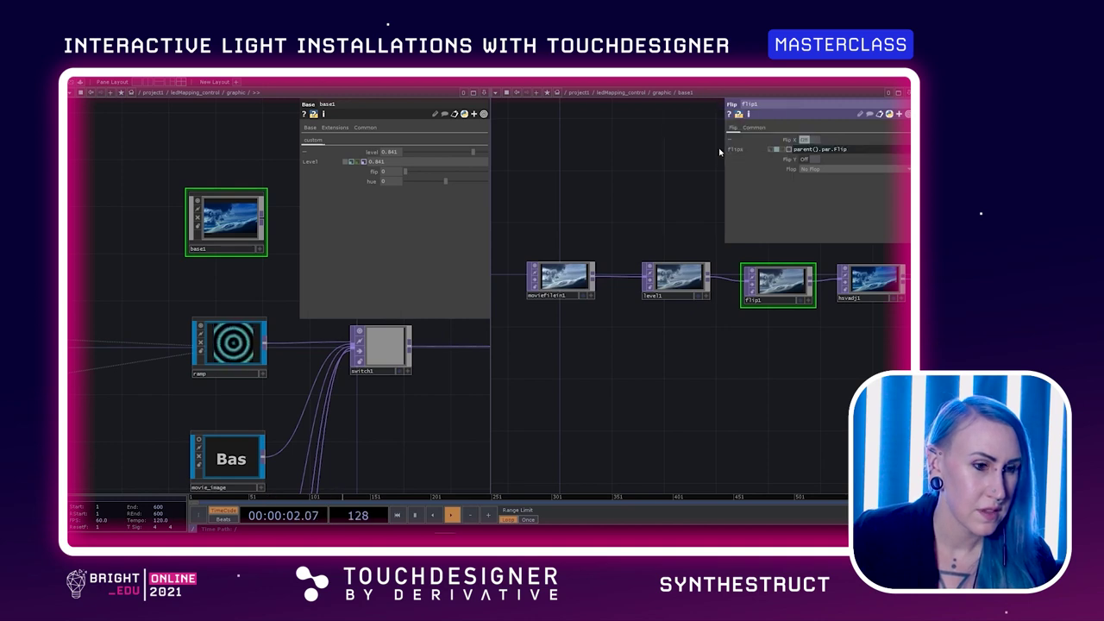
# Step: Reference base1's hue custom parameter in hsvadj1's Hue Offset
pyautogui.rightClick(372, 183)
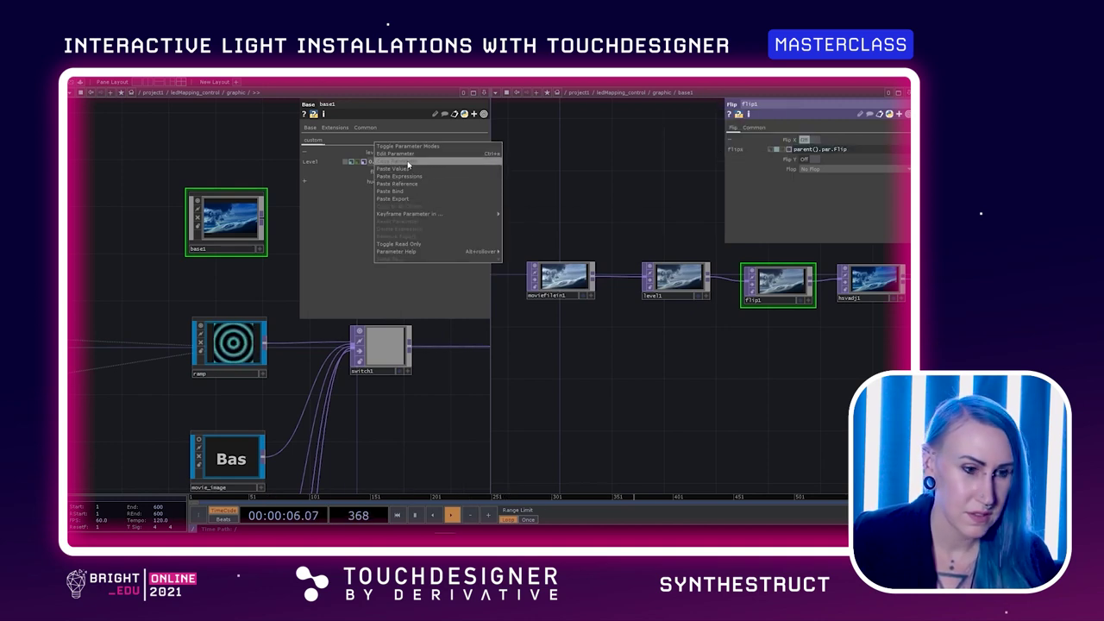
pyautogui.click(397, 161)
pyautogui.click(878, 288)
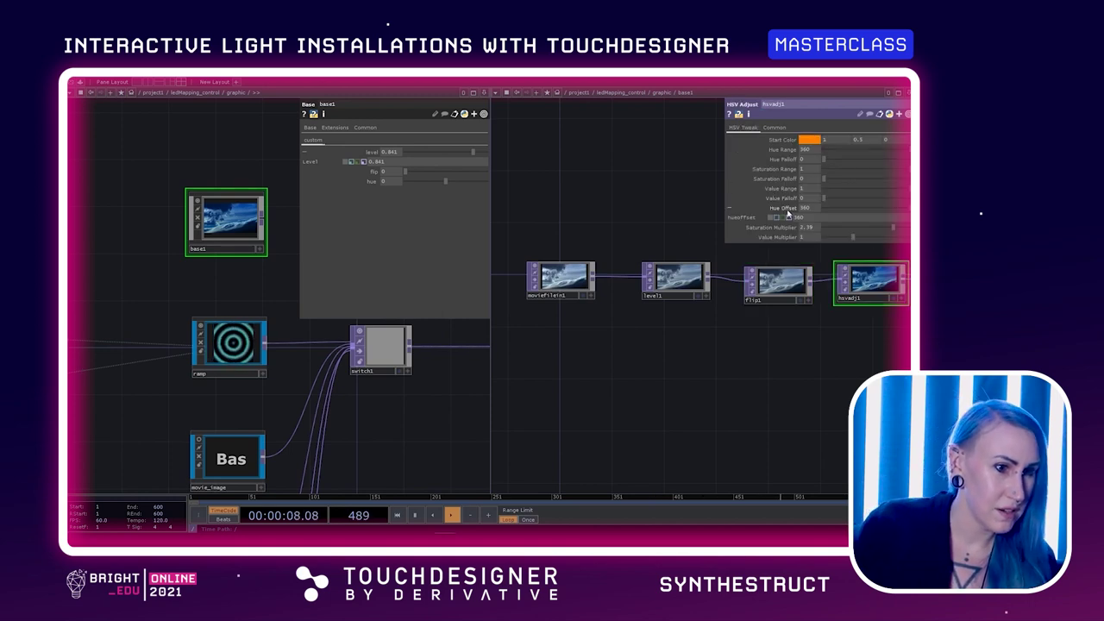
pyautogui.rightClick(792, 213)
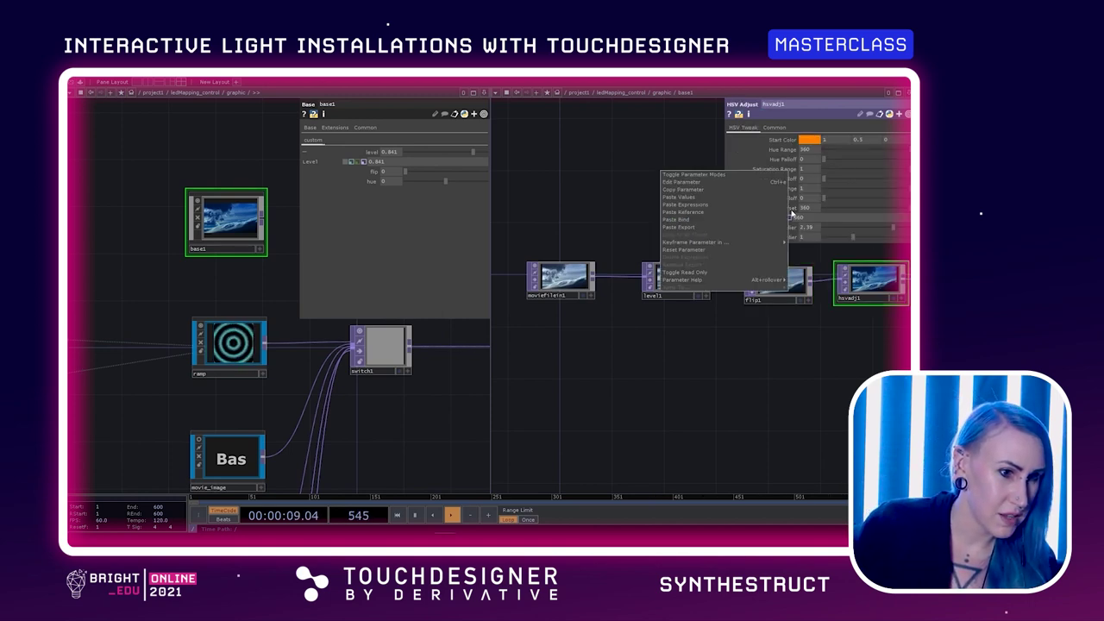
pyautogui.click(686, 212)
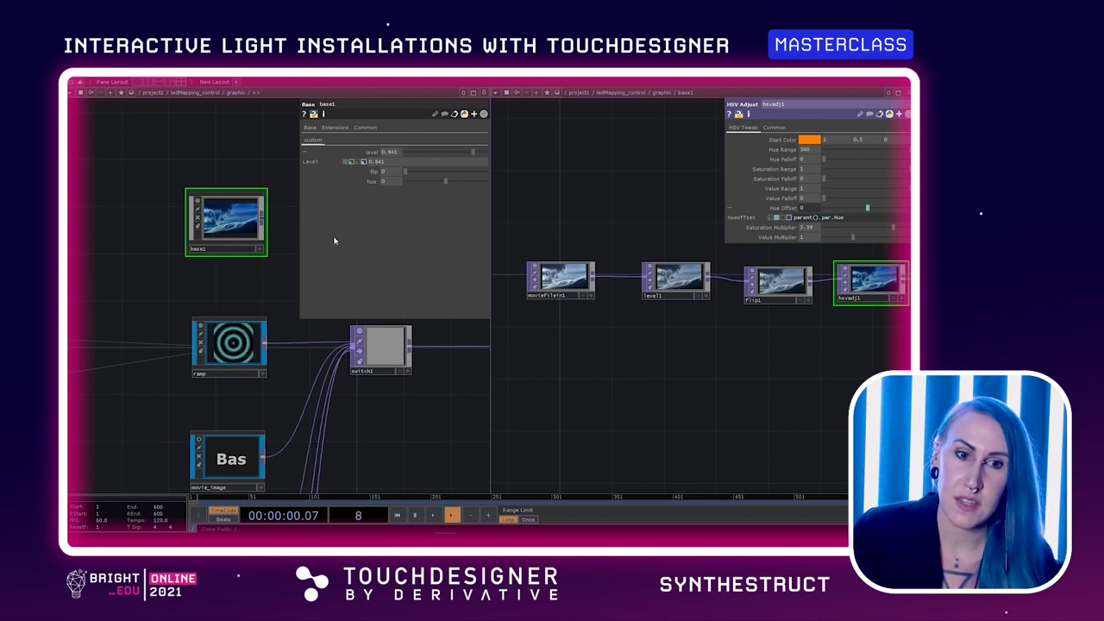
# Step: Set base1's hue to about -285 and close the network pane that shows the inside of base1
pyautogui.click(421, 172)
pyautogui.moveTo(443, 181); pyautogui.dragTo(415, 181)
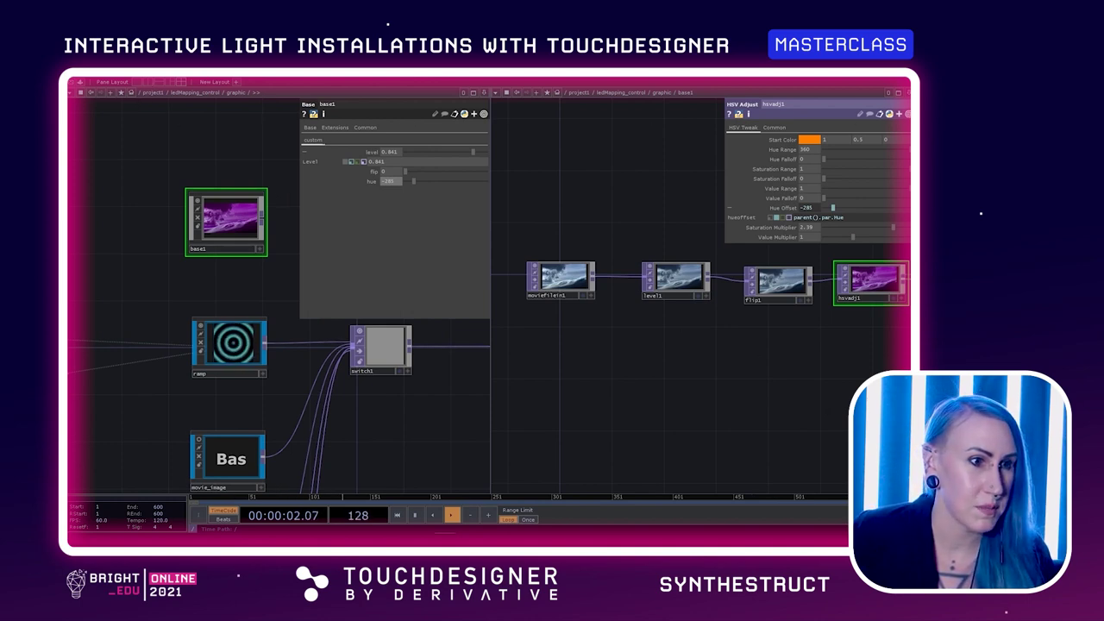
pyautogui.rightClick(826, 97)
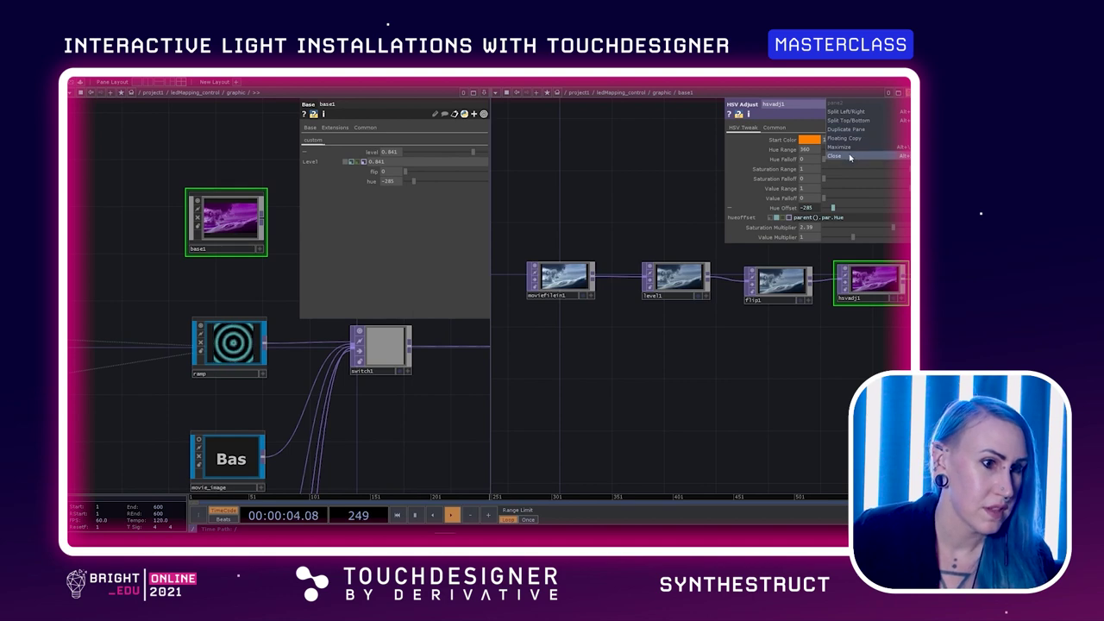
pyautogui.click(834, 155)
# Step: Activate the null_leap viewer and export its leap_tx channel to base1's level parameter
pyautogui.moveTo(460, 207); pyautogui.dragTo(630, 203)
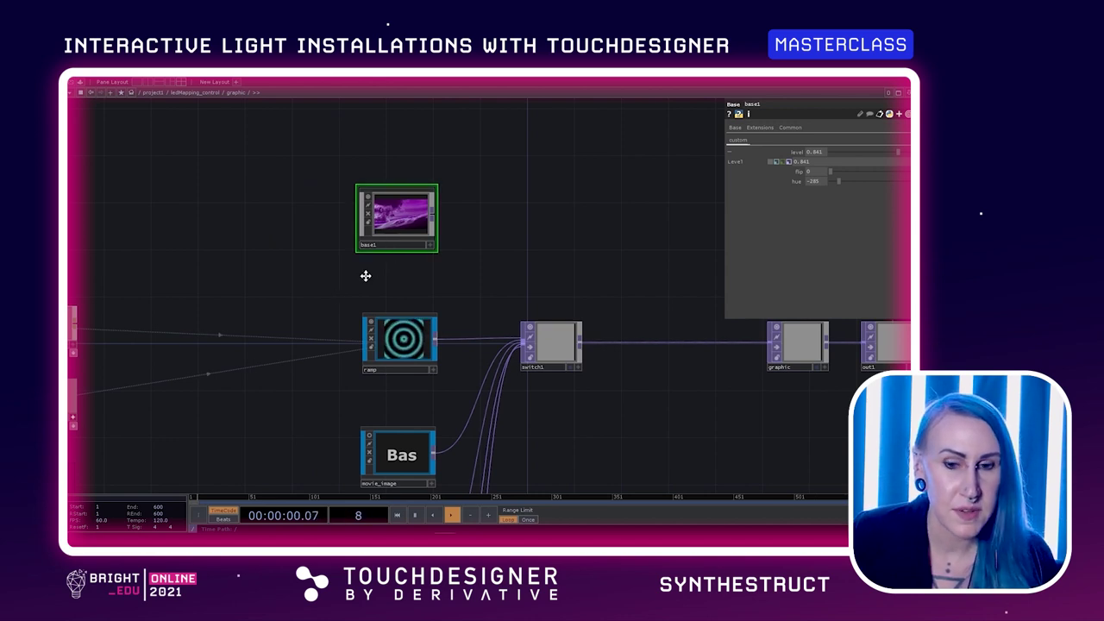
pyautogui.moveTo(336, 294); pyautogui.dragTo(484, 250)
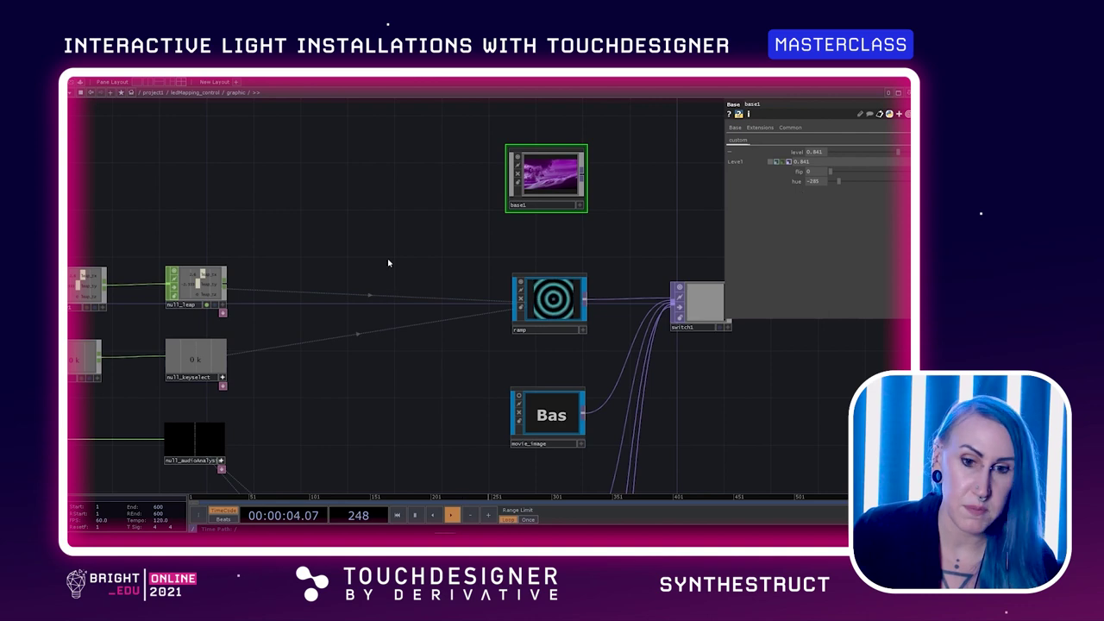
pyautogui.moveTo(333, 256); pyautogui.dragTo(530, 207)
pyautogui.scroll(-4, 530, 207)
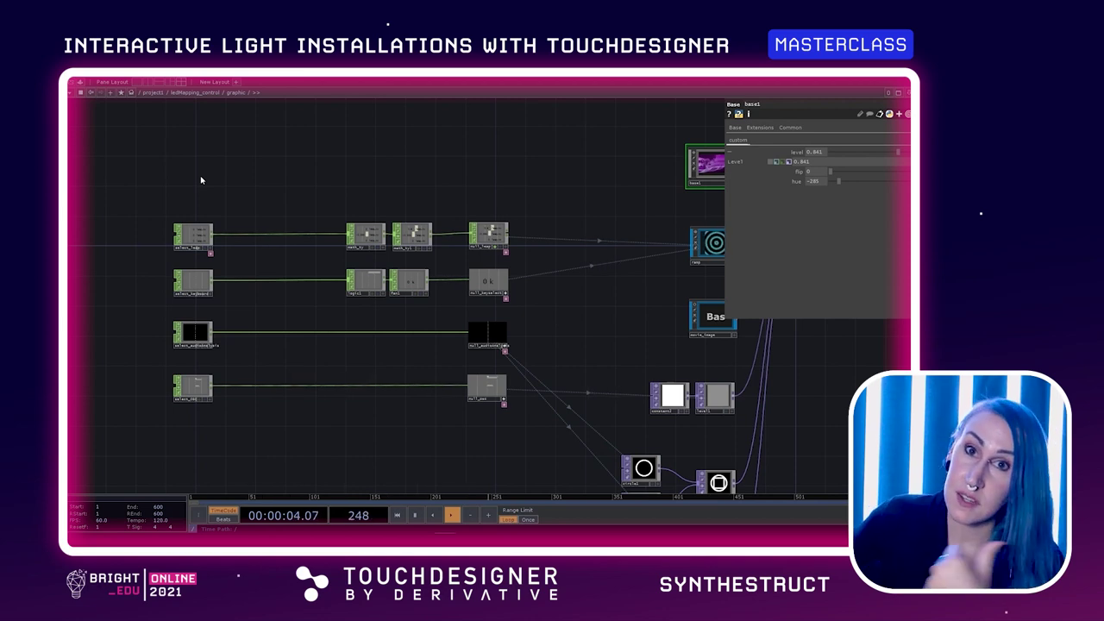
pyautogui.moveTo(541, 217); pyautogui.dragTo(496, 215)
pyautogui.moveTo(460, 220); pyautogui.dragTo(362, 246)
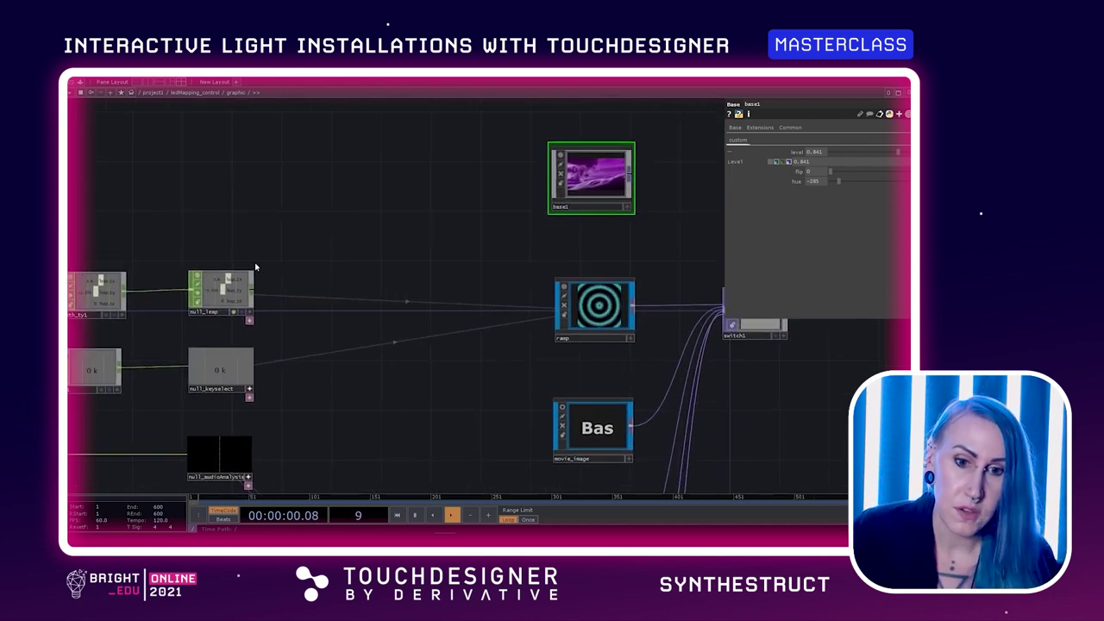
pyautogui.scroll(3, 253, 263)
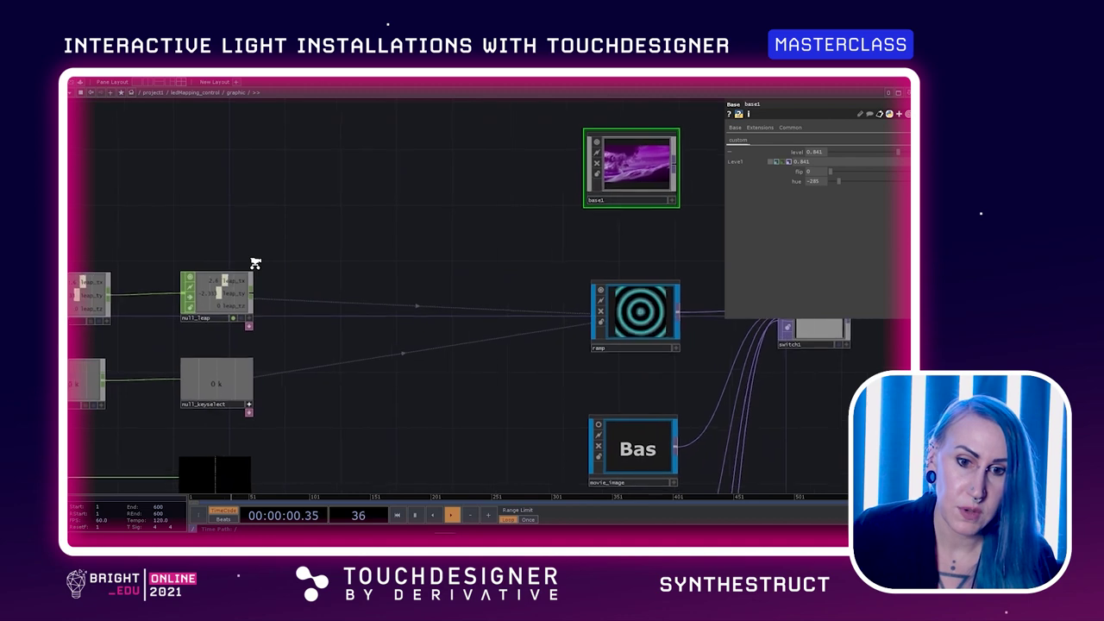
pyautogui.click(248, 321)
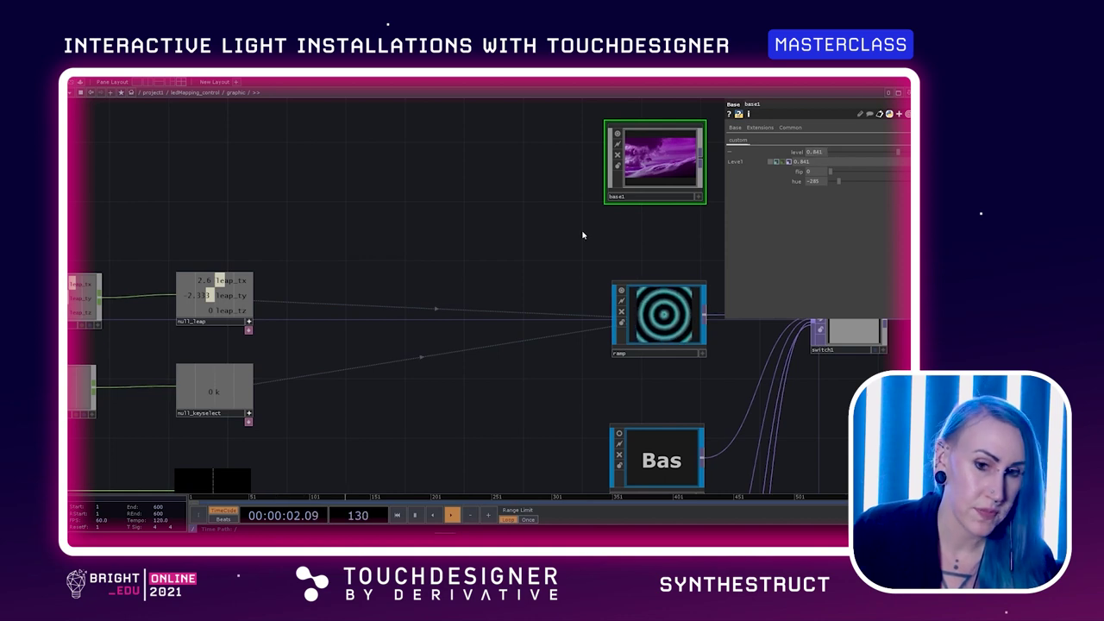
pyautogui.moveTo(340, 276); pyautogui.dragTo(811, 151)
pyautogui.click(816, 151)
# Step: Check the effect of the leap_tx signal on base1's image and on the operator chain inside base1
pyautogui.moveTo(600, 237); pyautogui.dragTo(483, 256)
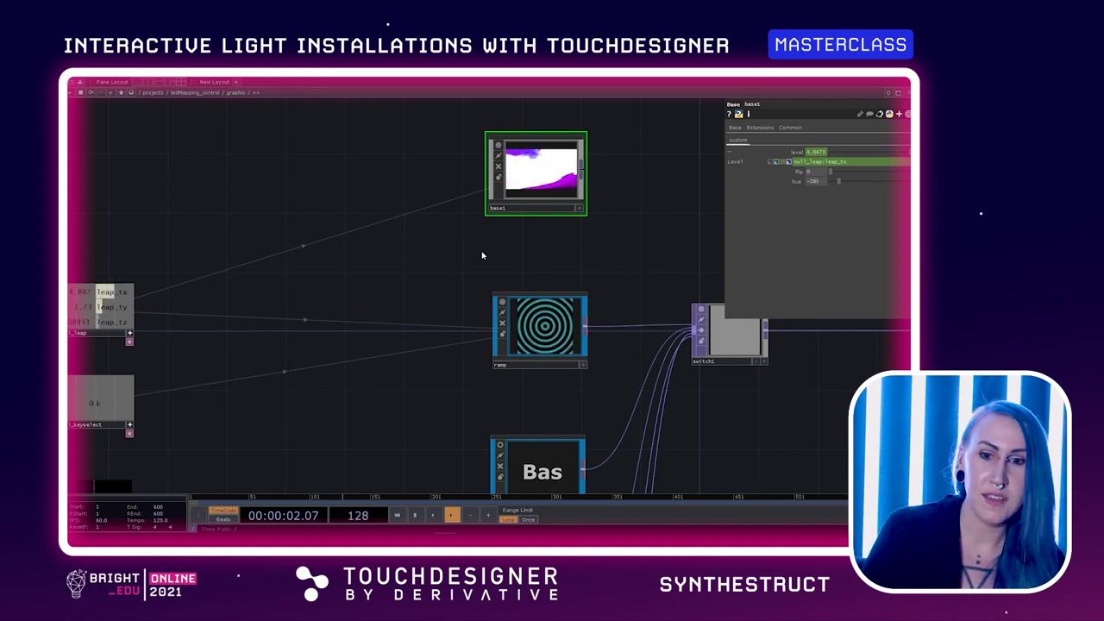
pyautogui.moveTo(324, 310); pyautogui.dragTo(437, 305)
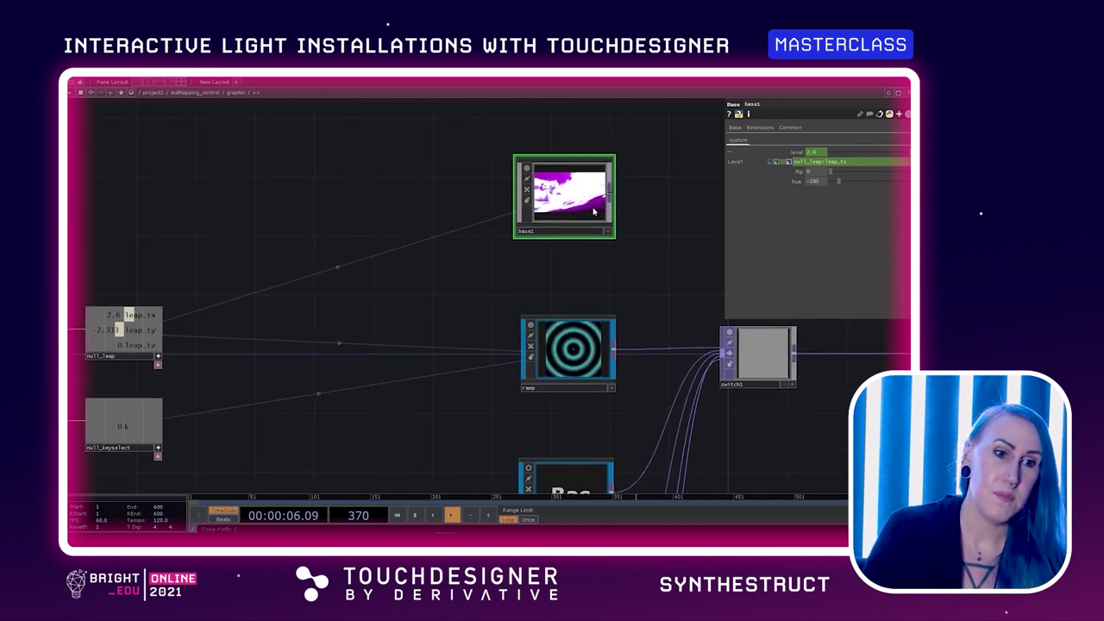
pyautogui.press('i')
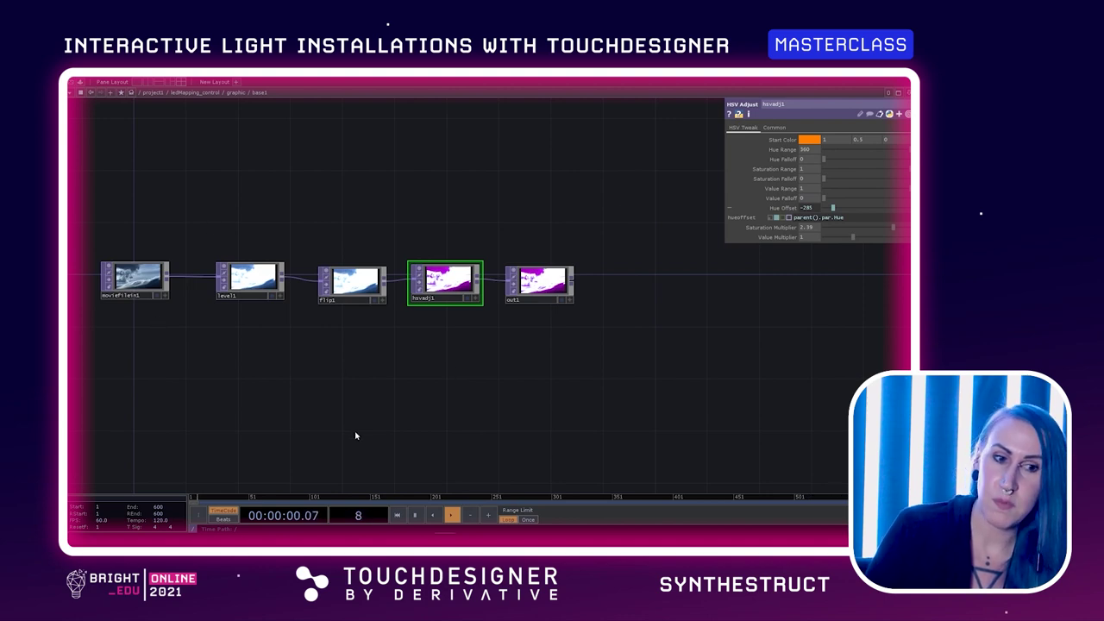
pyautogui.moveTo(368, 423); pyautogui.dragTo(421, 444)
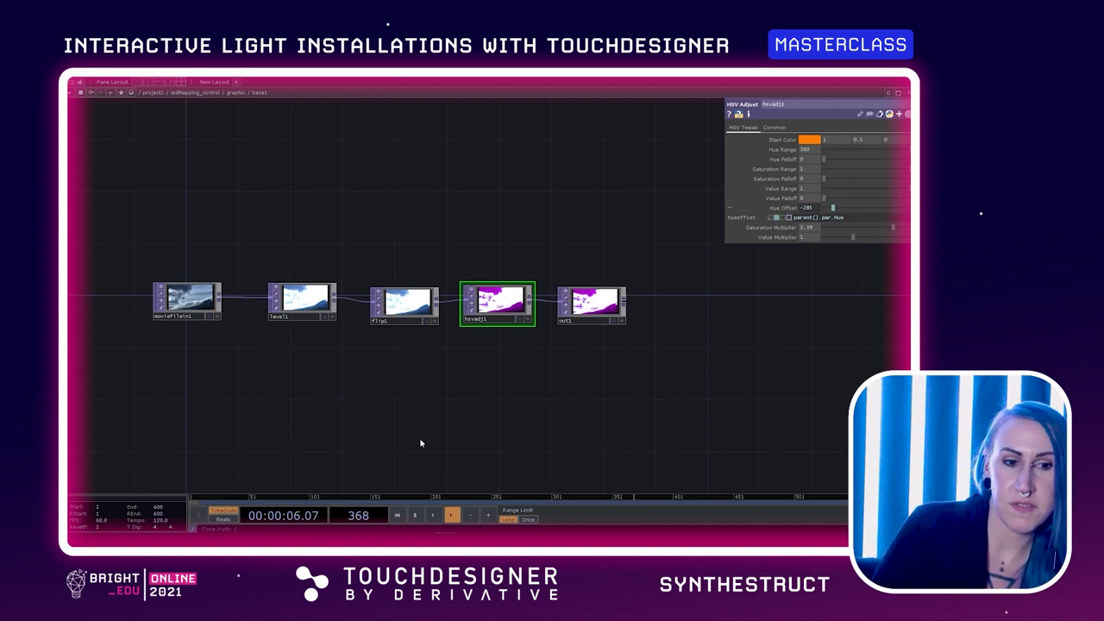
pyautogui.scroll(-5, 419, 438)
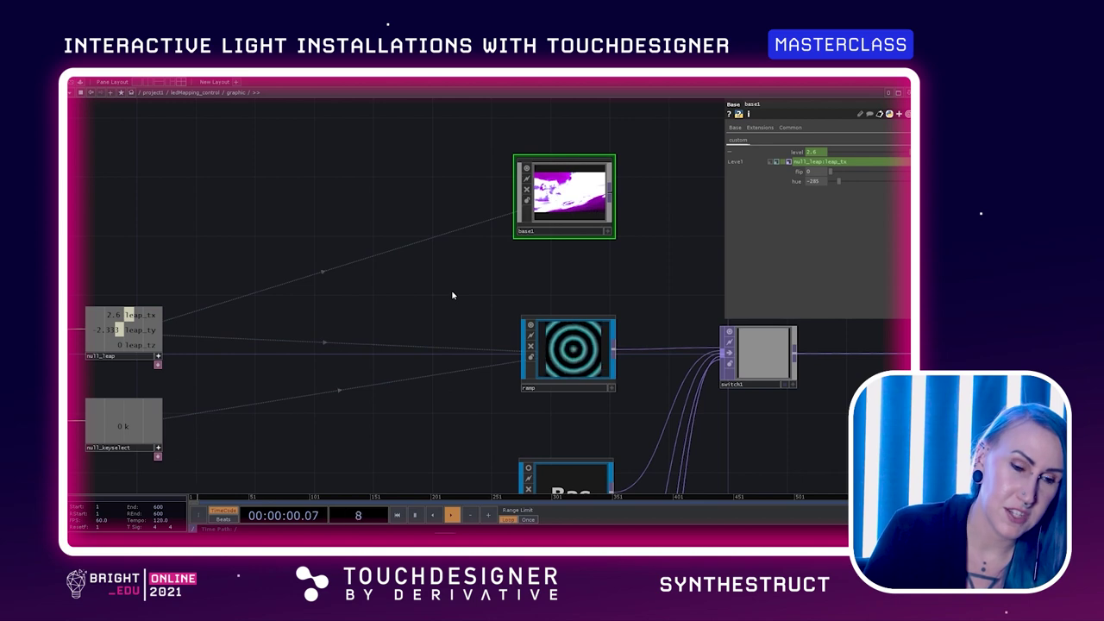
# Step: Connect base1's output to switch1 and move it to first place in the switch's input order
pyautogui.scroll(-5, 452, 295)
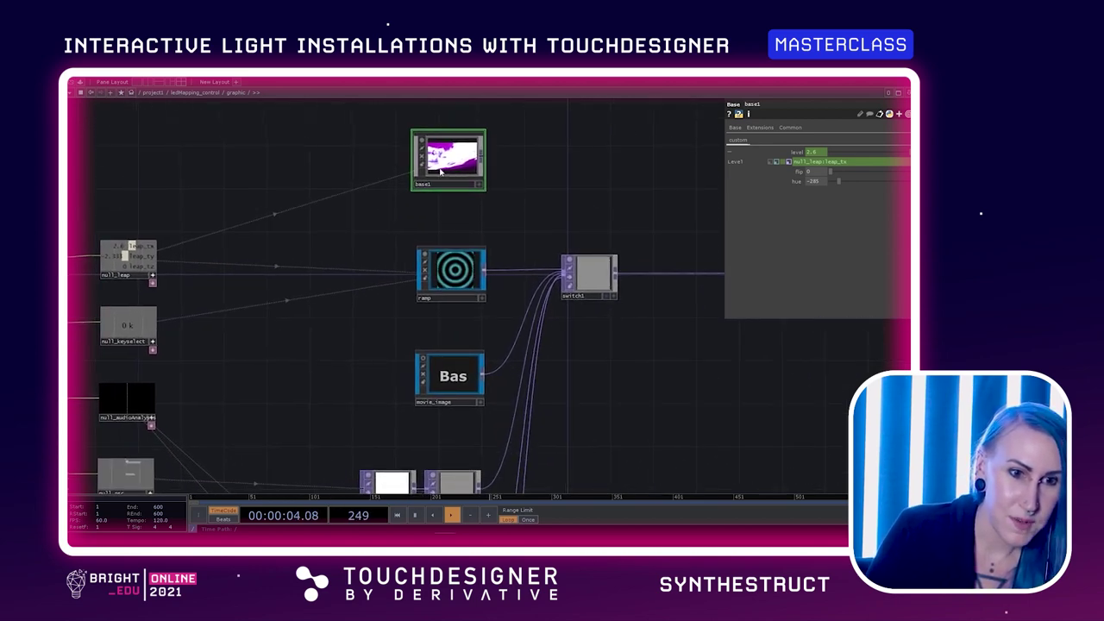
pyautogui.click(483, 159)
pyautogui.click(564, 275)
pyautogui.click(591, 274)
pyautogui.moveTo(730, 297); pyautogui.dragTo(731, 265)
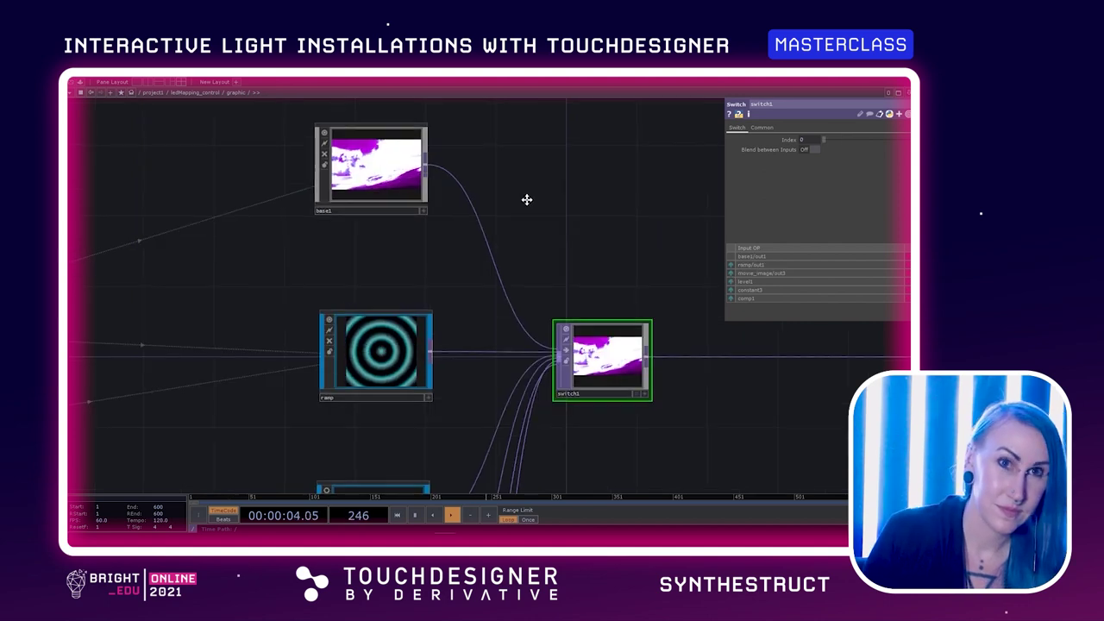
pyautogui.moveTo(526, 199); pyautogui.dragTo(526, 216)
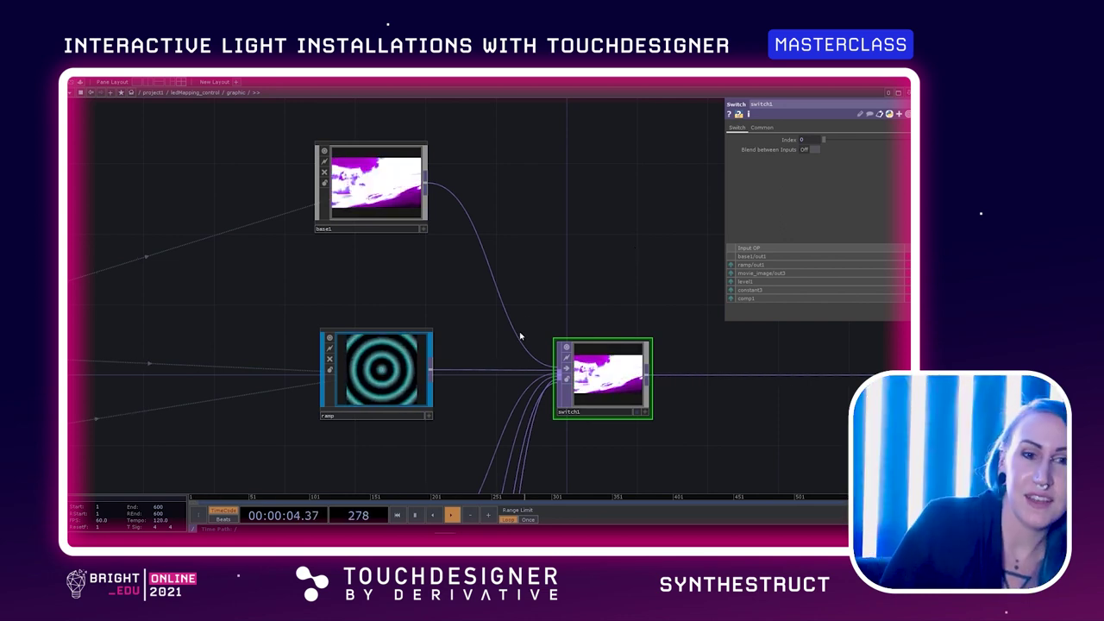
pyautogui.middleClick(334, 235)
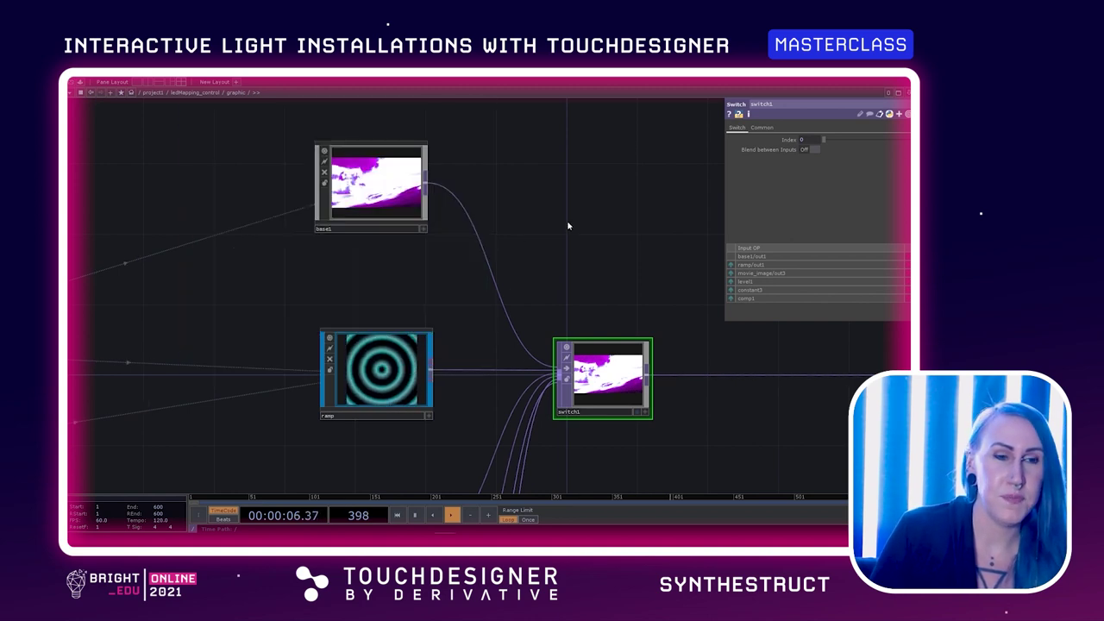
pyautogui.moveTo(502, 251); pyautogui.dragTo(633, 210)
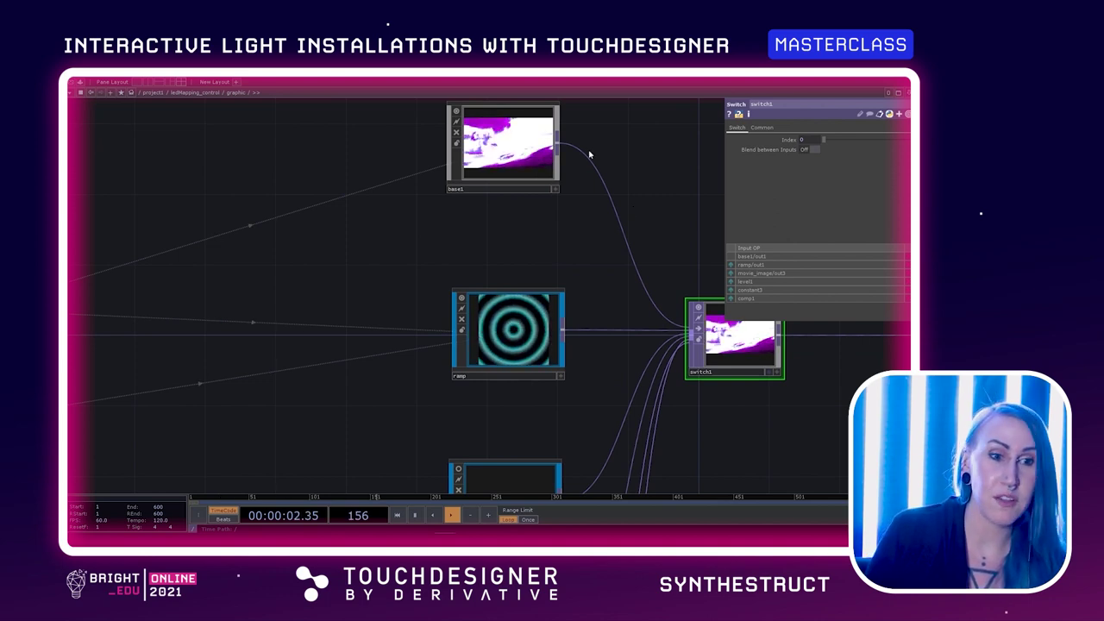
pyautogui.scroll(-5, 597, 330)
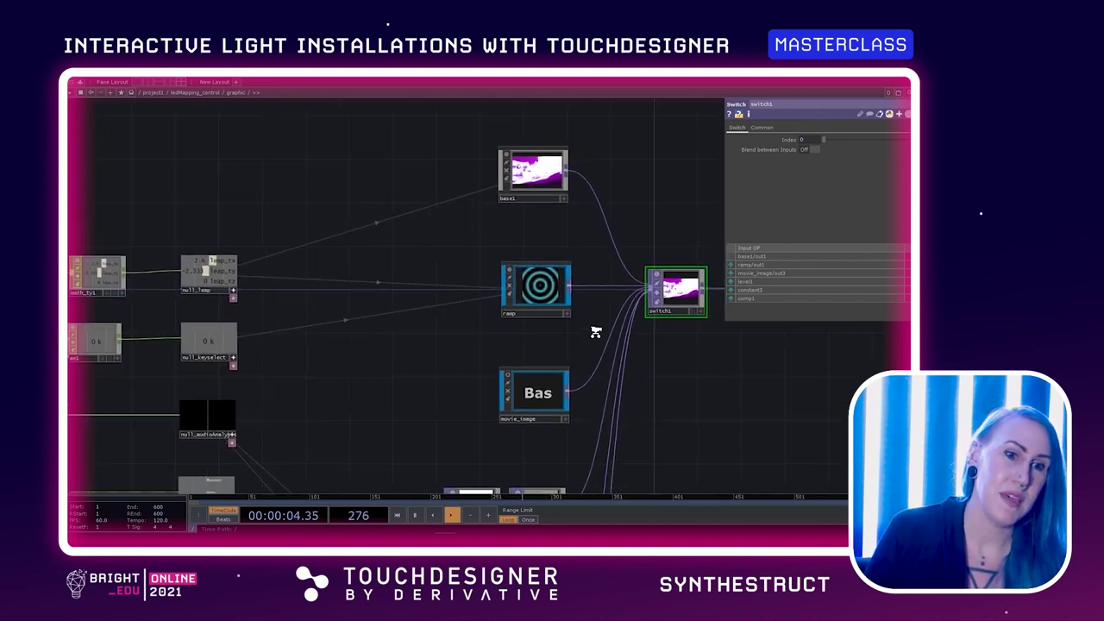
pyautogui.moveTo(423, 365); pyautogui.dragTo(581, 307)
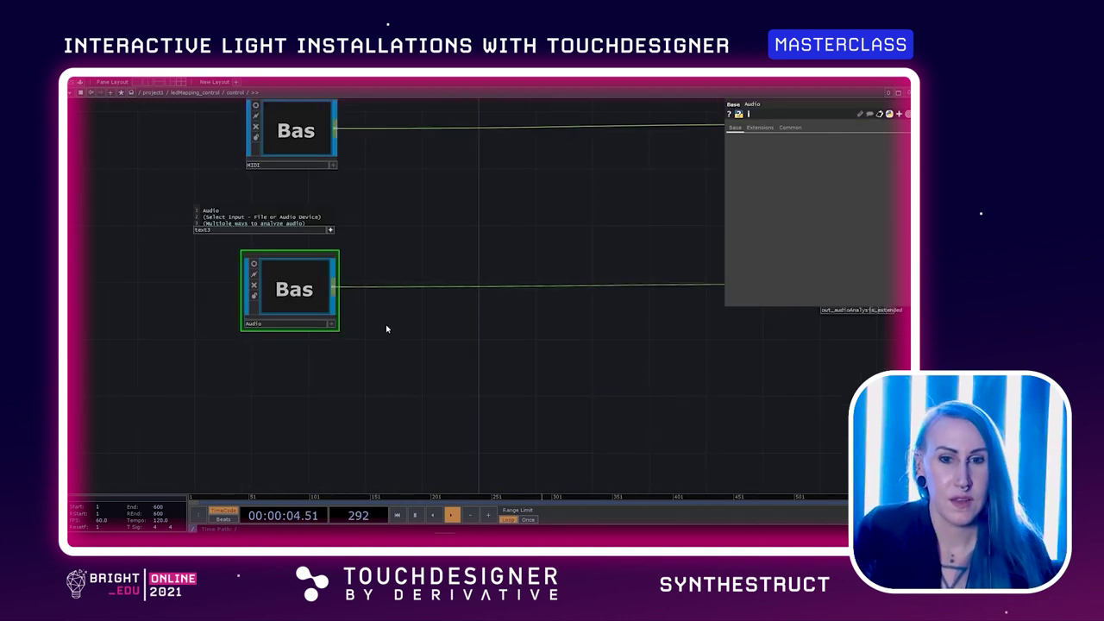
# Step: Enter the Audio base in the control network and inspect the parameters of audiofilein1 and audiodevin1
pyautogui.moveTo(268, 374); pyautogui.dragTo(301, 342)
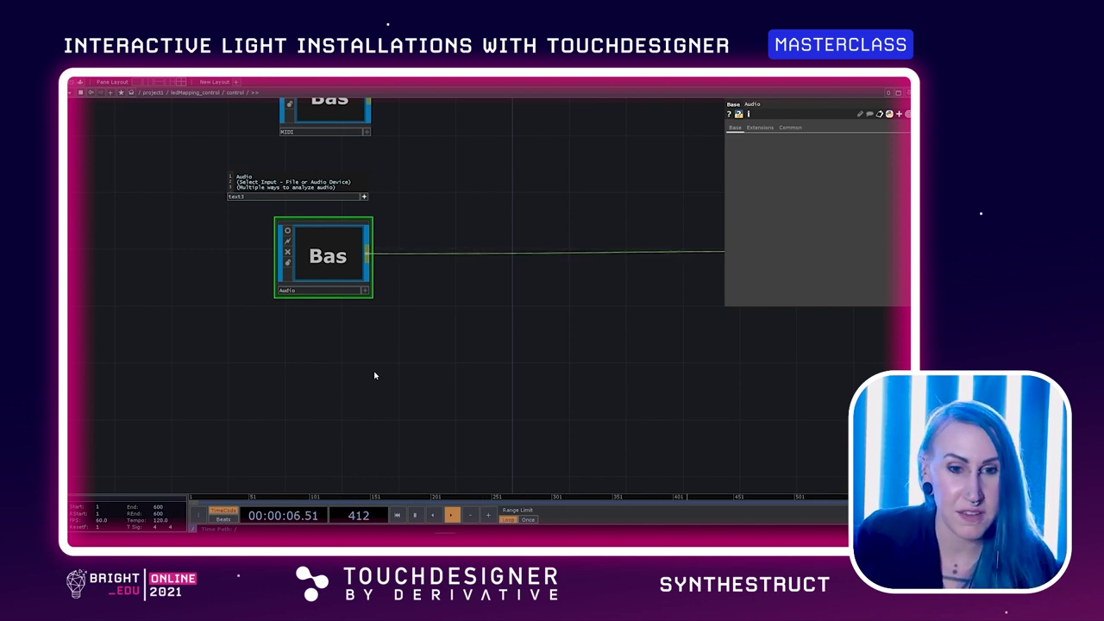
pyautogui.press('Tab')
pyautogui.press('Escape')
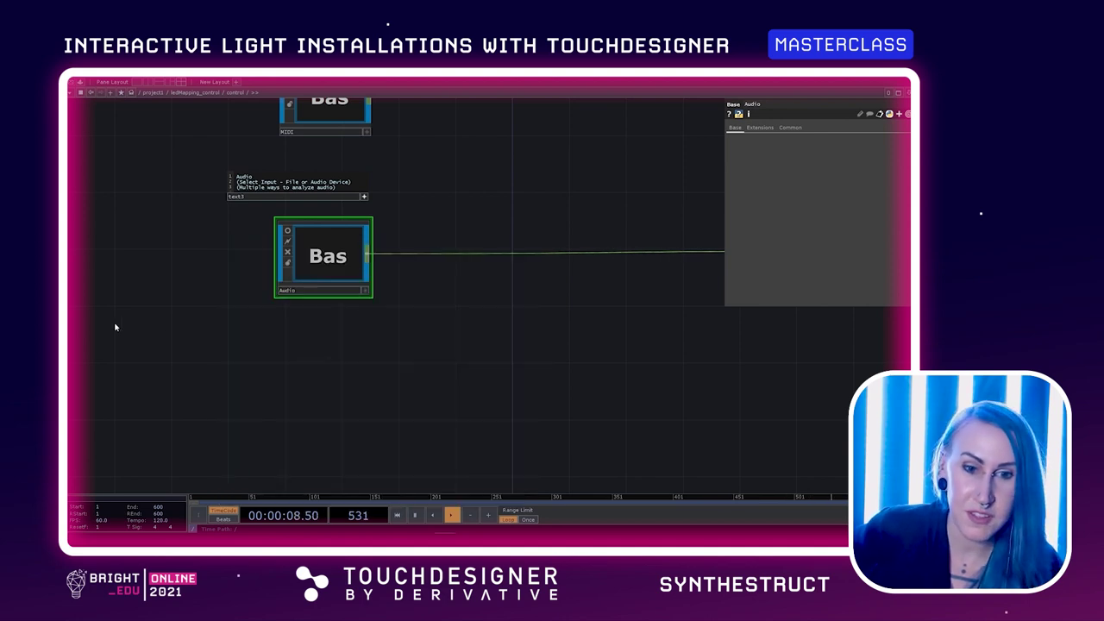
pyautogui.press('i')
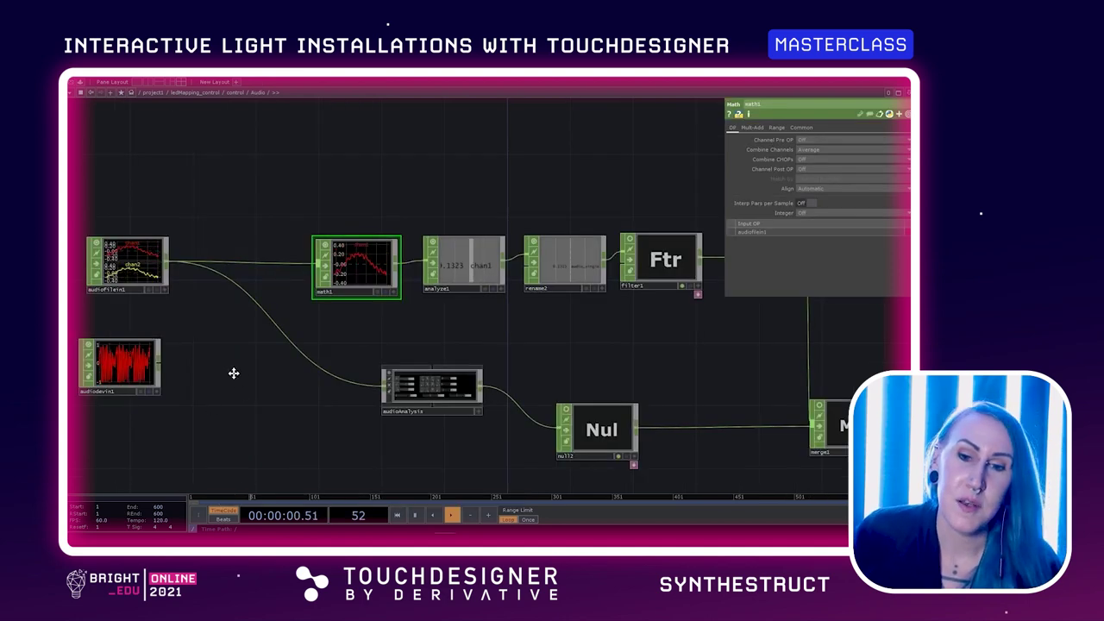
pyautogui.moveTo(234, 375); pyautogui.dragTo(310, 343)
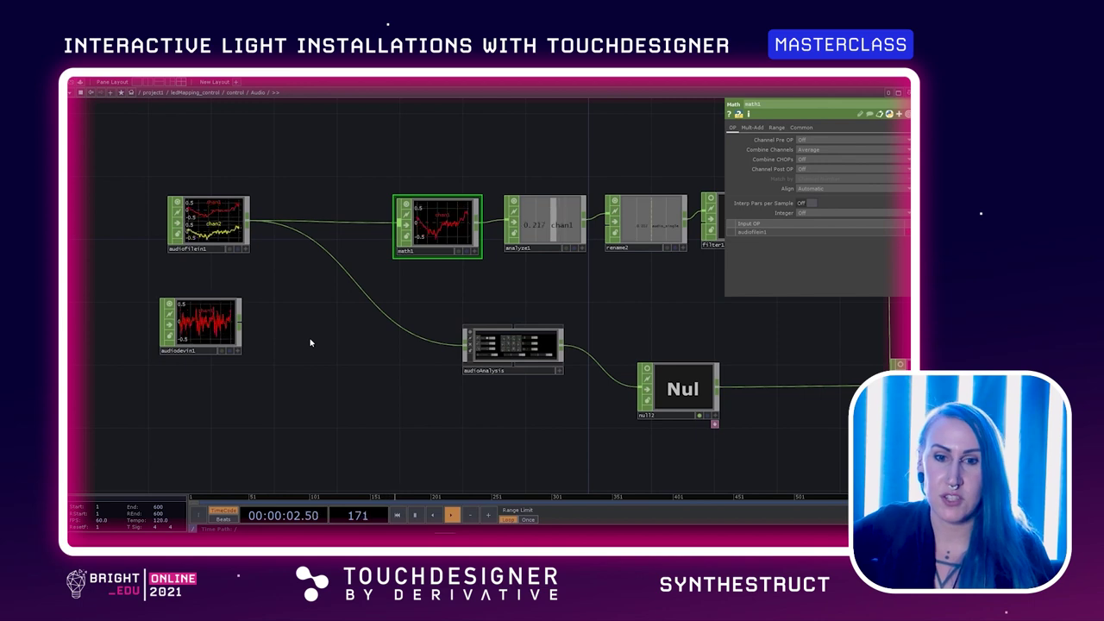
pyautogui.click(210, 221)
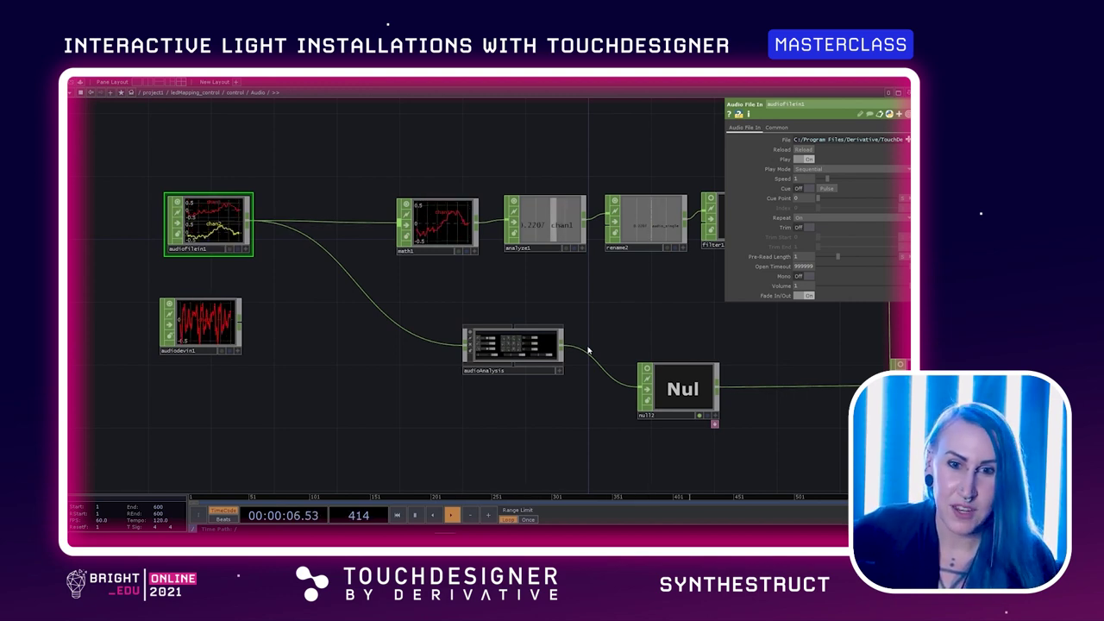
pyautogui.click(207, 319)
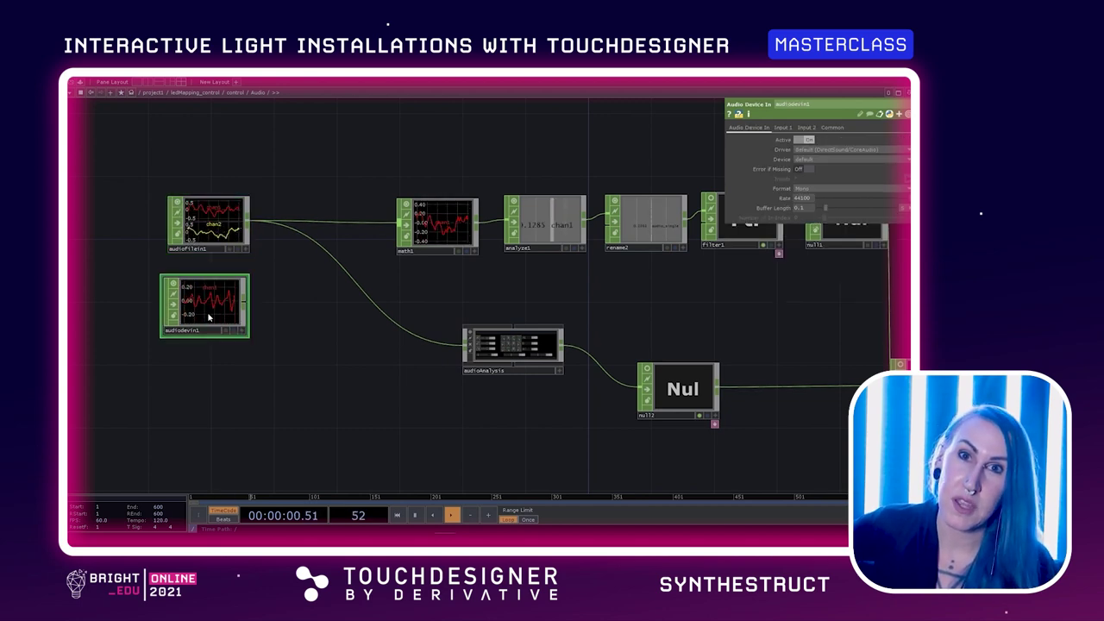